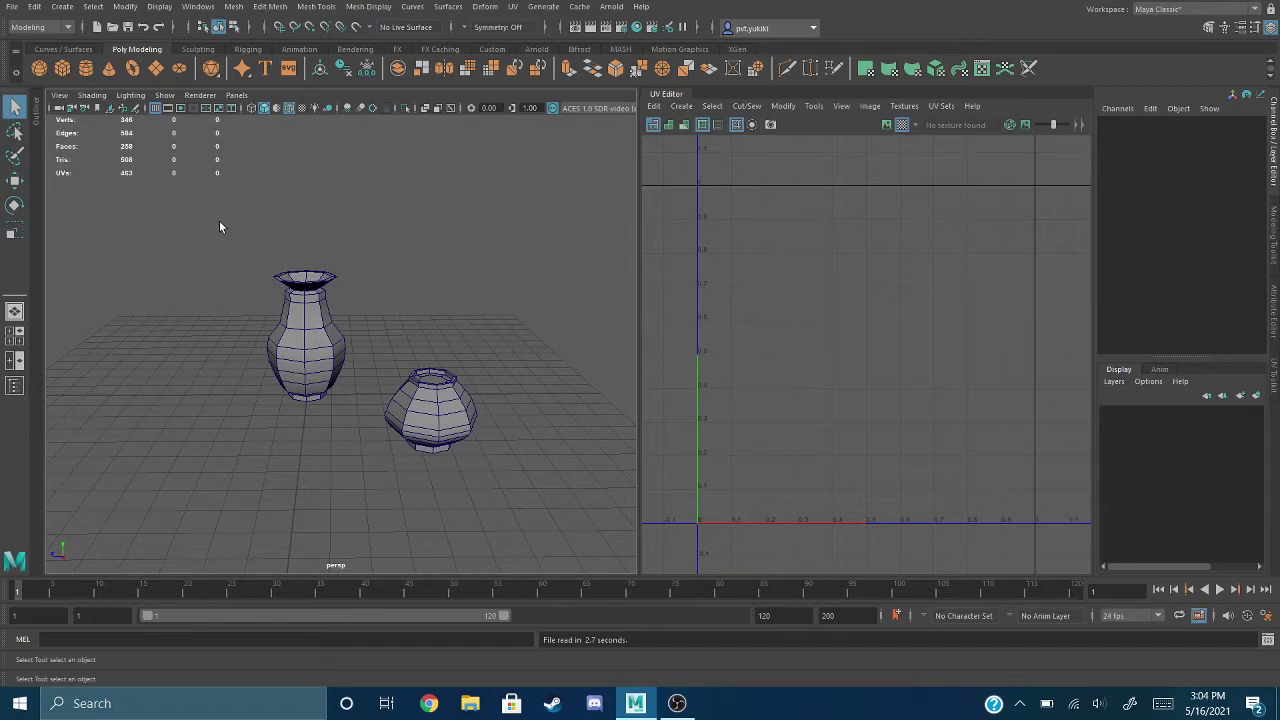
# Step: Select both vases to load their UVs and examine the checker pattern on their surfaces
pyautogui.moveTo(220, 224); pyautogui.dragTo(540, 482)
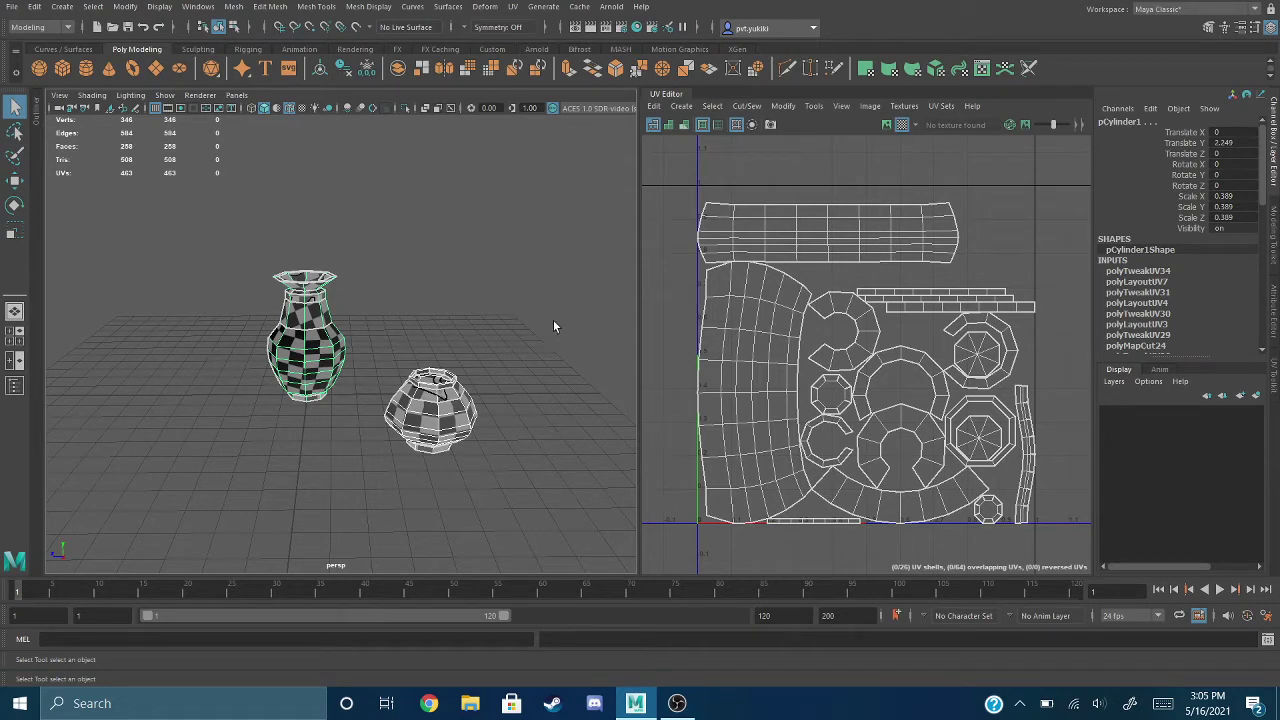
pyautogui.keyDown('alt'); pyautogui.moveTo(541, 336); pyautogui.dragTo(405, 330); pyautogui.keyUp('alt')
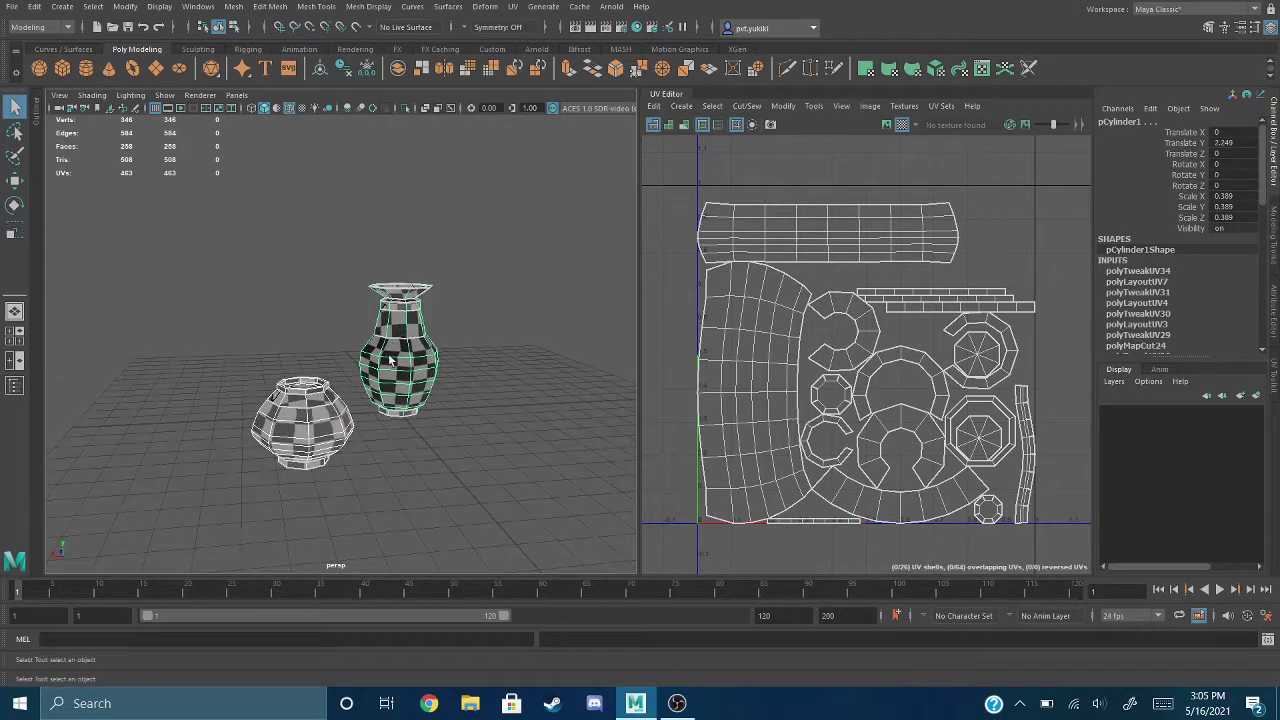
pyautogui.scroll(2, 391, 360)
pyautogui.scroll(4, 381, 410)
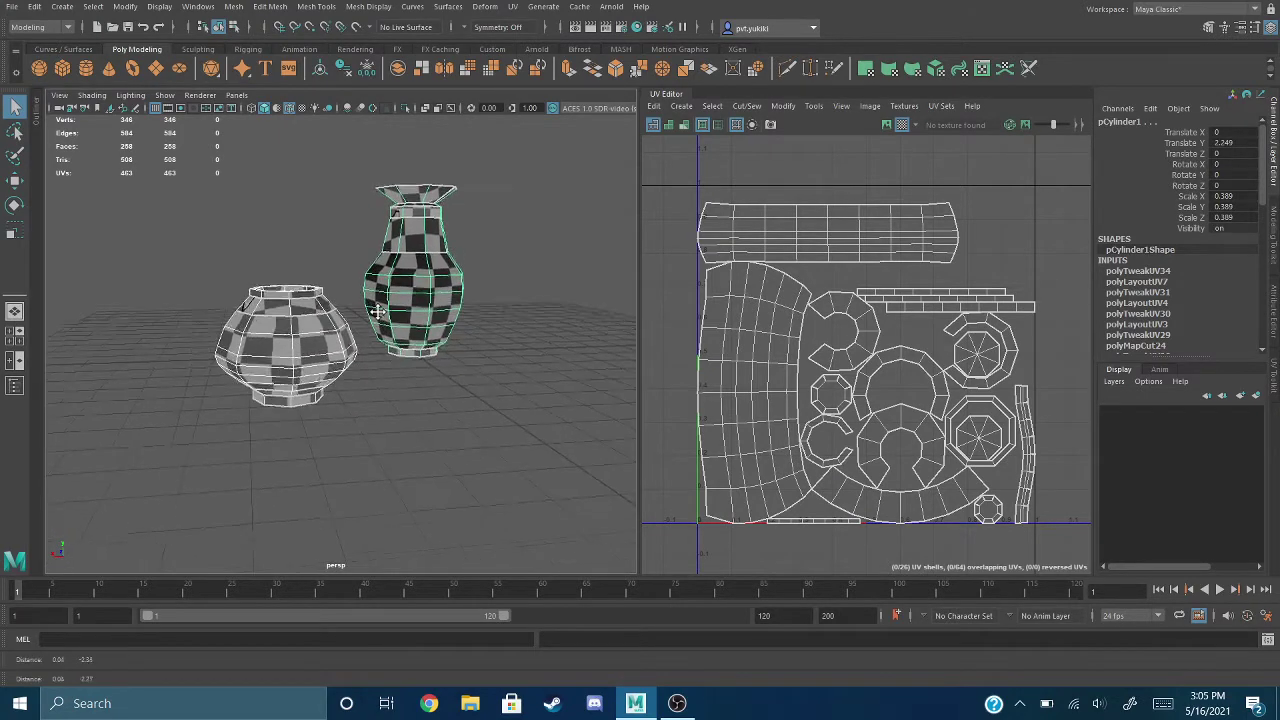
pyautogui.keyDown('alt'); pyautogui.moveTo(397, 347); pyautogui.dragTo(463, 349); pyautogui.keyUp('alt')
pyautogui.keyDown('alt'); pyautogui.moveTo(261, 400); pyautogui.dragTo(307, 398); pyautogui.keyUp('alt')
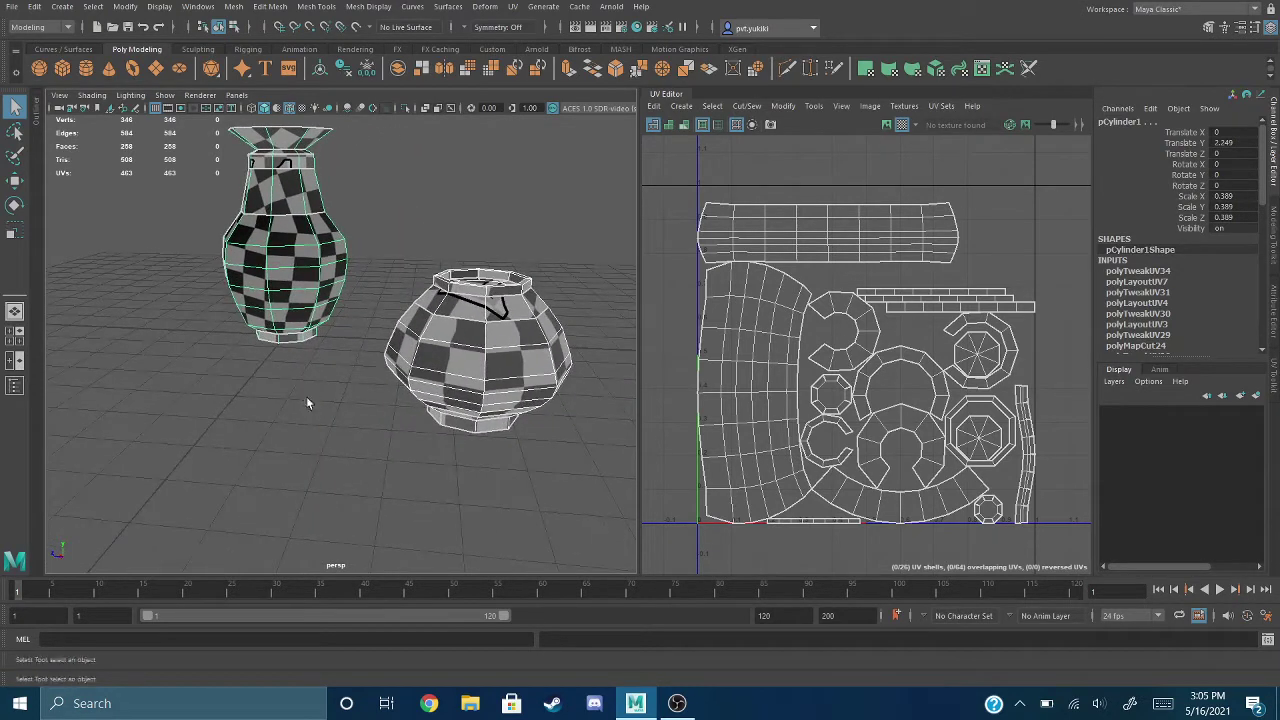
pyautogui.keyDown('alt'); pyautogui.moveTo(316, 376); pyautogui.dragTo(274, 354, button='middle'); pyautogui.keyUp('alt')
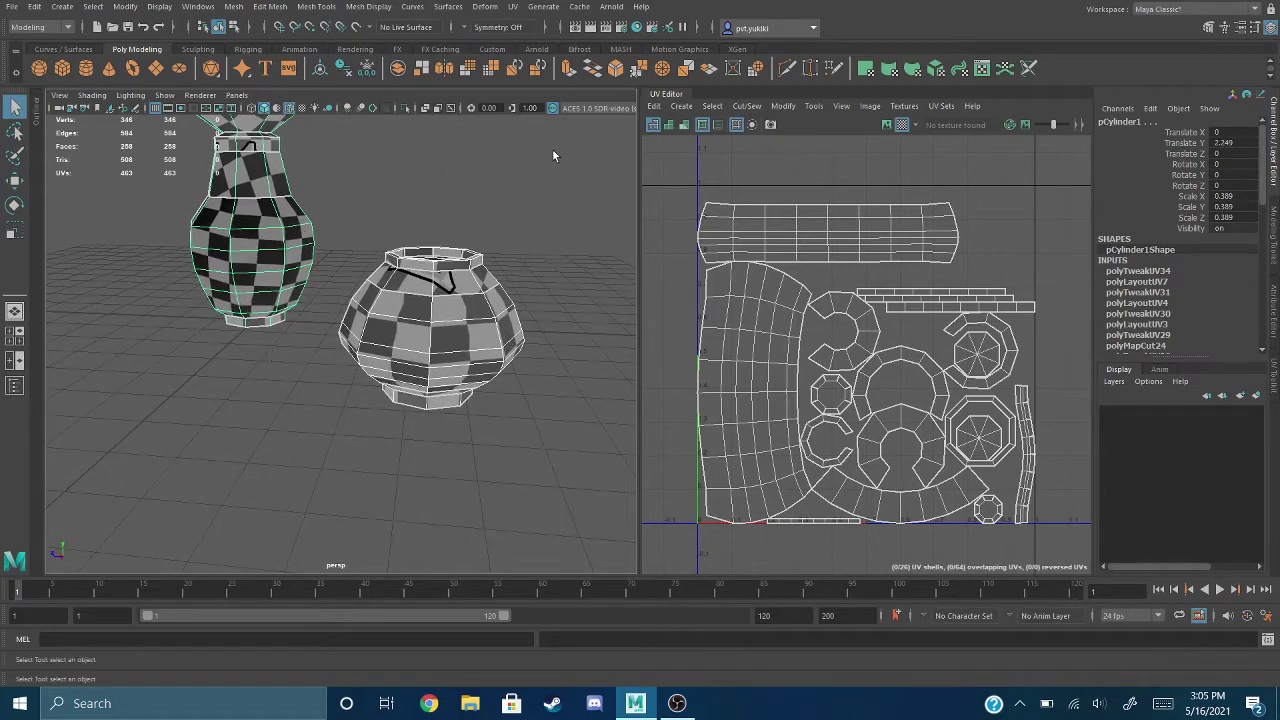
# Step: Turn on the UV distortion display and examine the stretched and compressed areas of both vases from the side and above
pyautogui.click(684, 126)
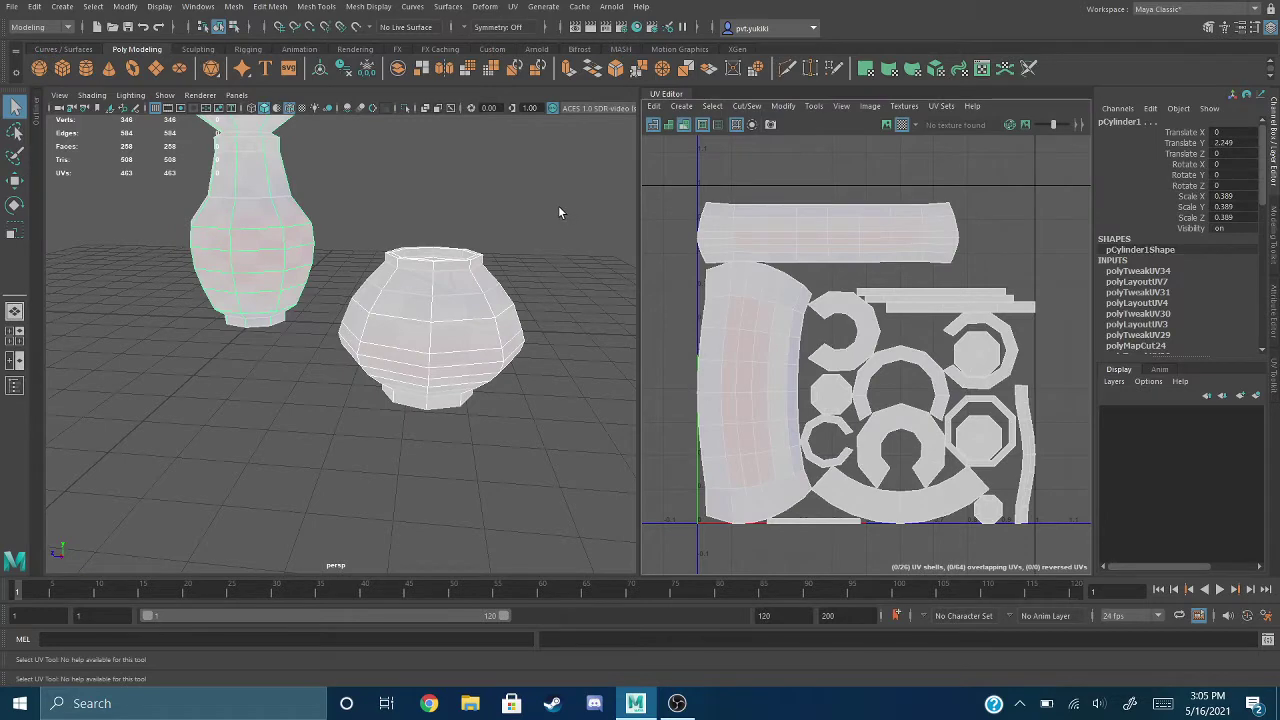
pyautogui.keyDown('alt'); pyautogui.moveTo(546, 218); pyautogui.dragTo(425, 218); pyautogui.keyUp('alt')
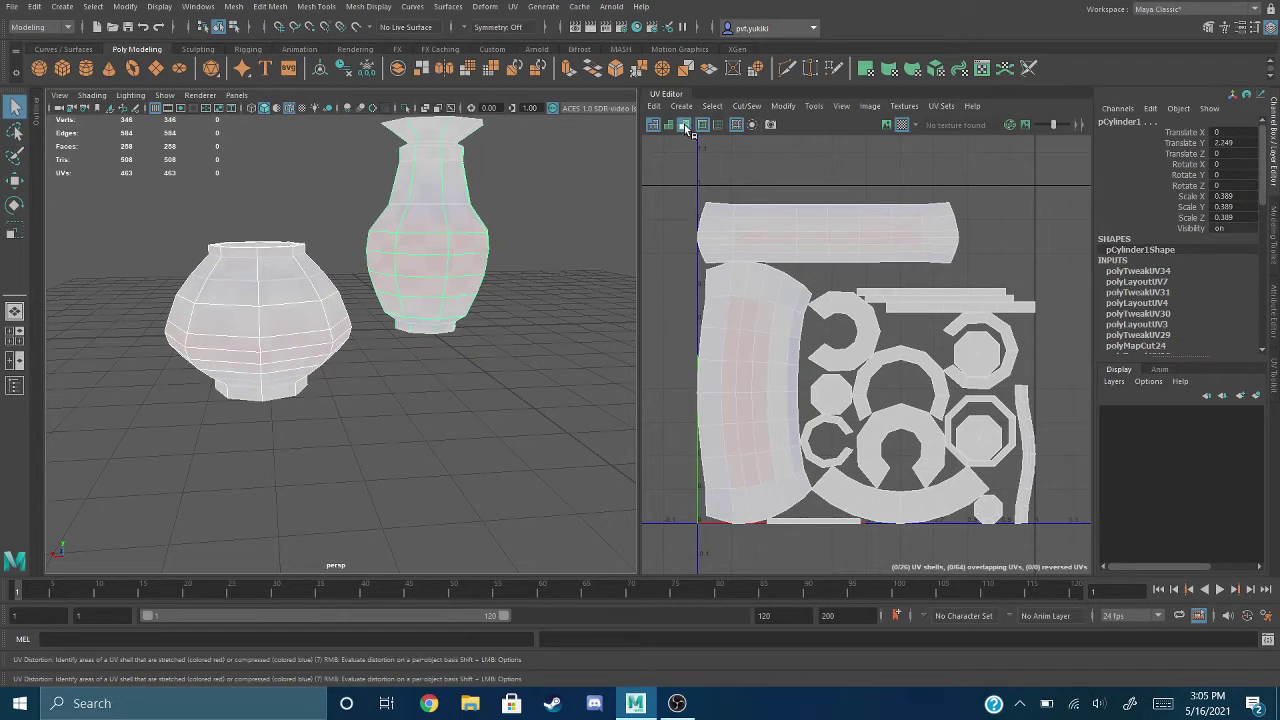
pyautogui.keyDown('alt'); pyautogui.moveTo(466, 348); pyautogui.dragTo(520, 347); pyautogui.keyUp('alt')
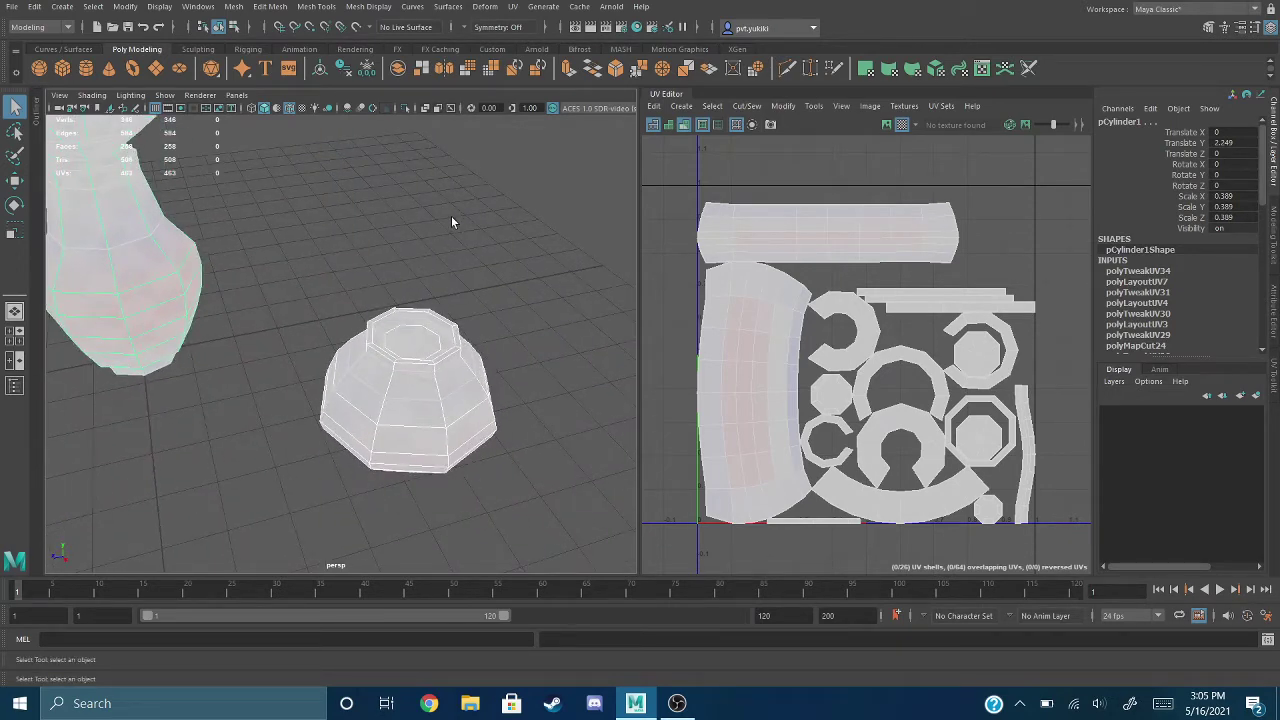
pyautogui.keyDown('alt'); pyautogui.moveTo(497, 270); pyautogui.dragTo(446, 270); pyautogui.keyUp('alt')
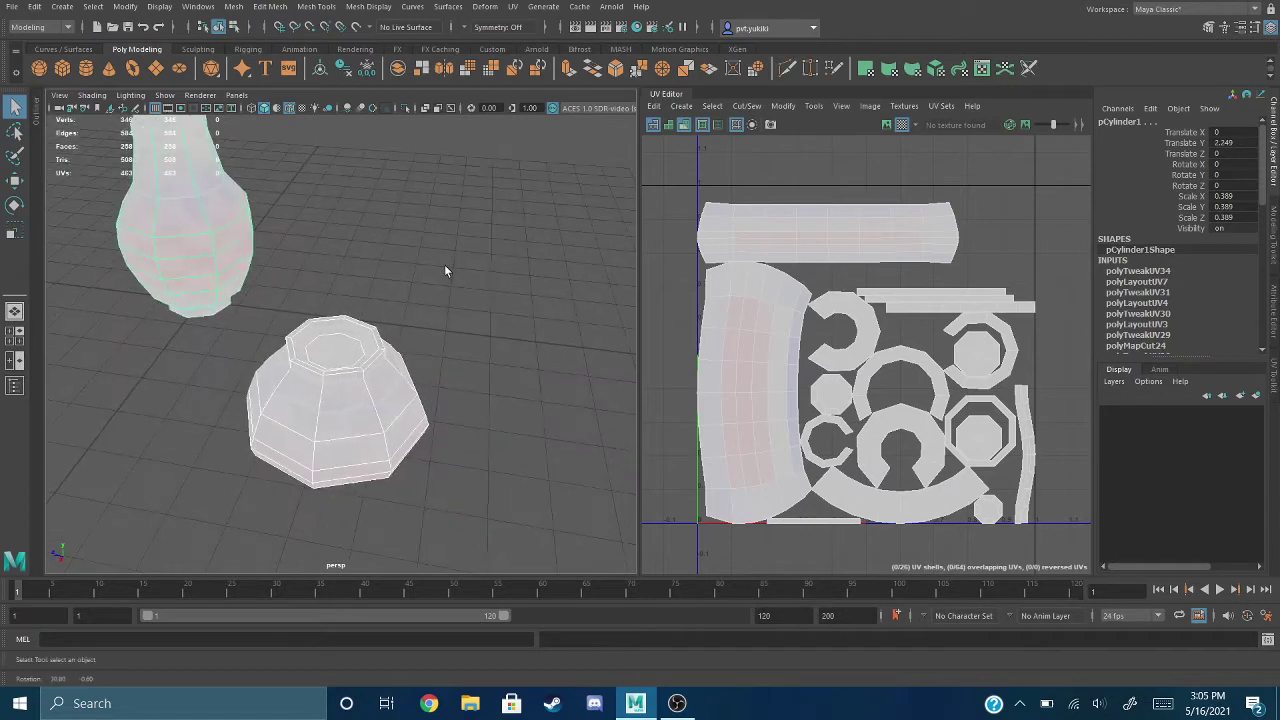
pyautogui.keyDown('alt'); pyautogui.moveTo(445, 270); pyautogui.dragTo(488, 255, button='middle'); pyautogui.keyUp('alt')
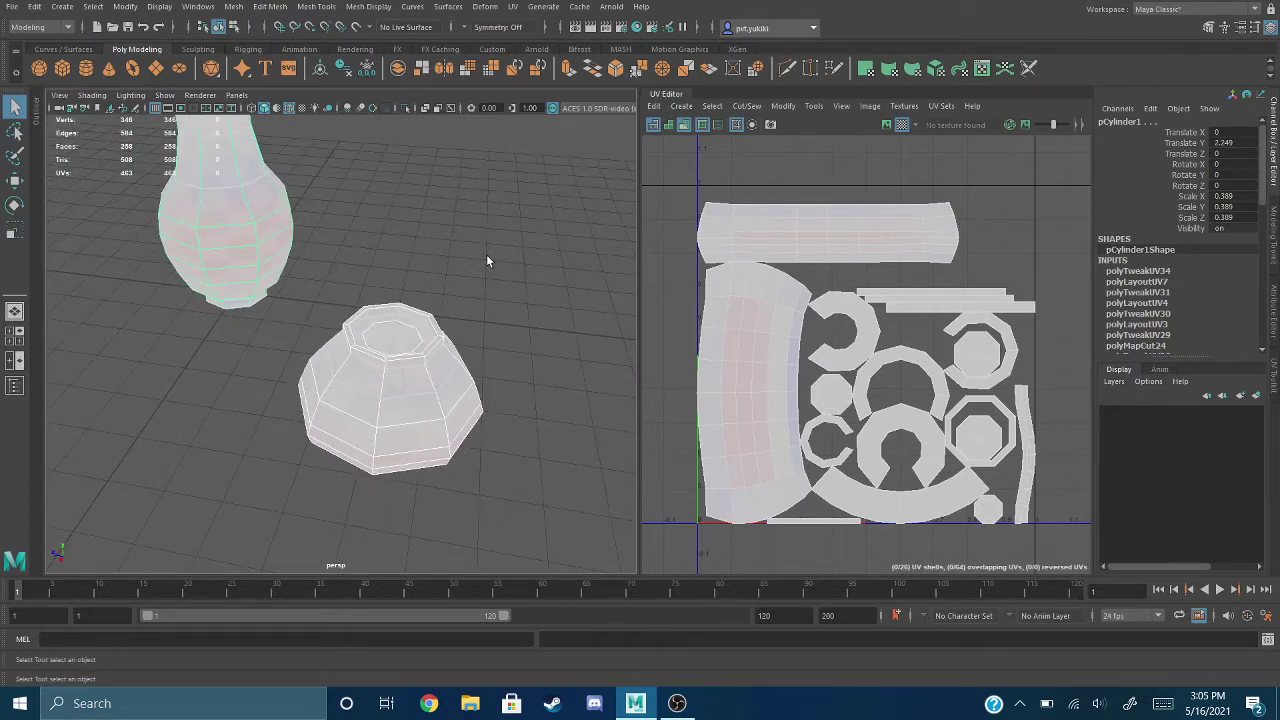
pyautogui.keyDown('alt'); pyautogui.moveTo(487, 261); pyautogui.dragTo(423, 306); pyautogui.keyUp('alt')
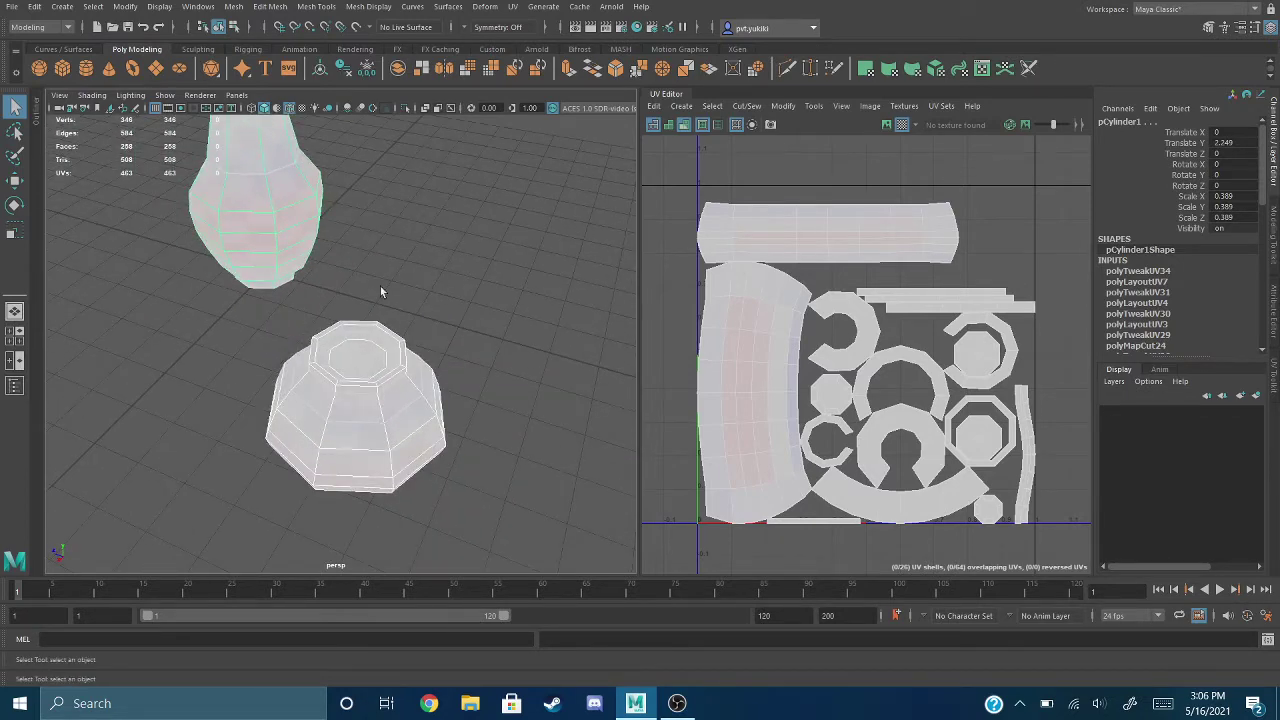
pyautogui.keyDown('alt'); pyautogui.moveTo(394, 213); pyautogui.dragTo(407, 303, button='middle'); pyautogui.keyUp('alt')
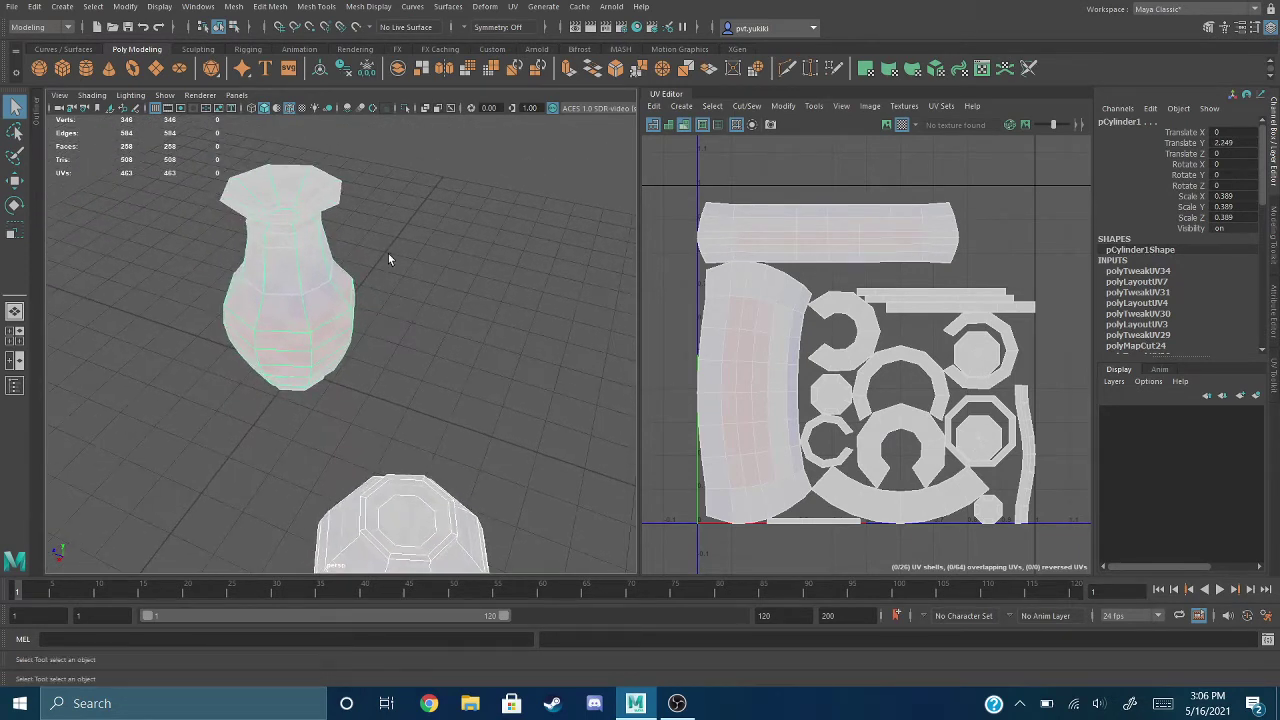
pyautogui.keyDown('alt'); pyautogui.moveTo(389, 259); pyautogui.dragTo(394, 268); pyautogui.keyUp('alt')
pyautogui.keyDown('alt'); pyautogui.moveTo(394, 268); pyautogui.dragTo(408, 270, button='middle'); pyautogui.keyUp('alt')
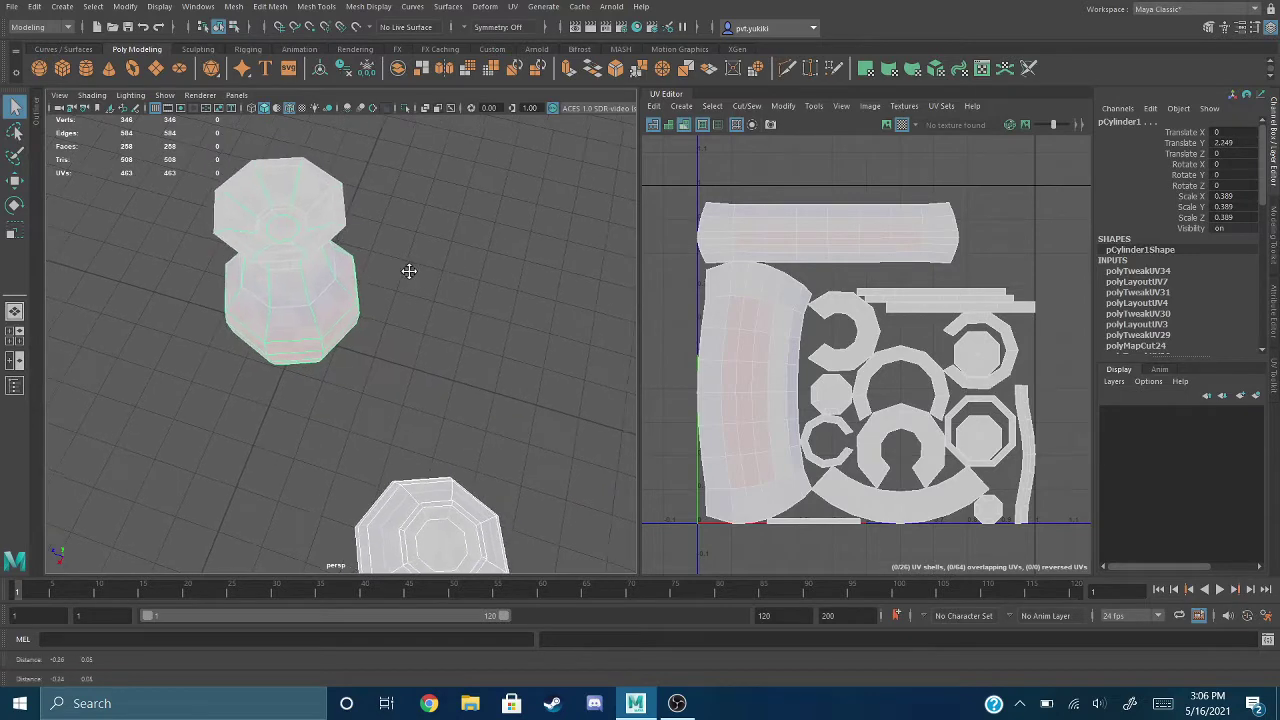
pyautogui.keyDown('alt'); pyautogui.moveTo(408, 270); pyautogui.dragTo(455, 277); pyautogui.keyUp('alt')
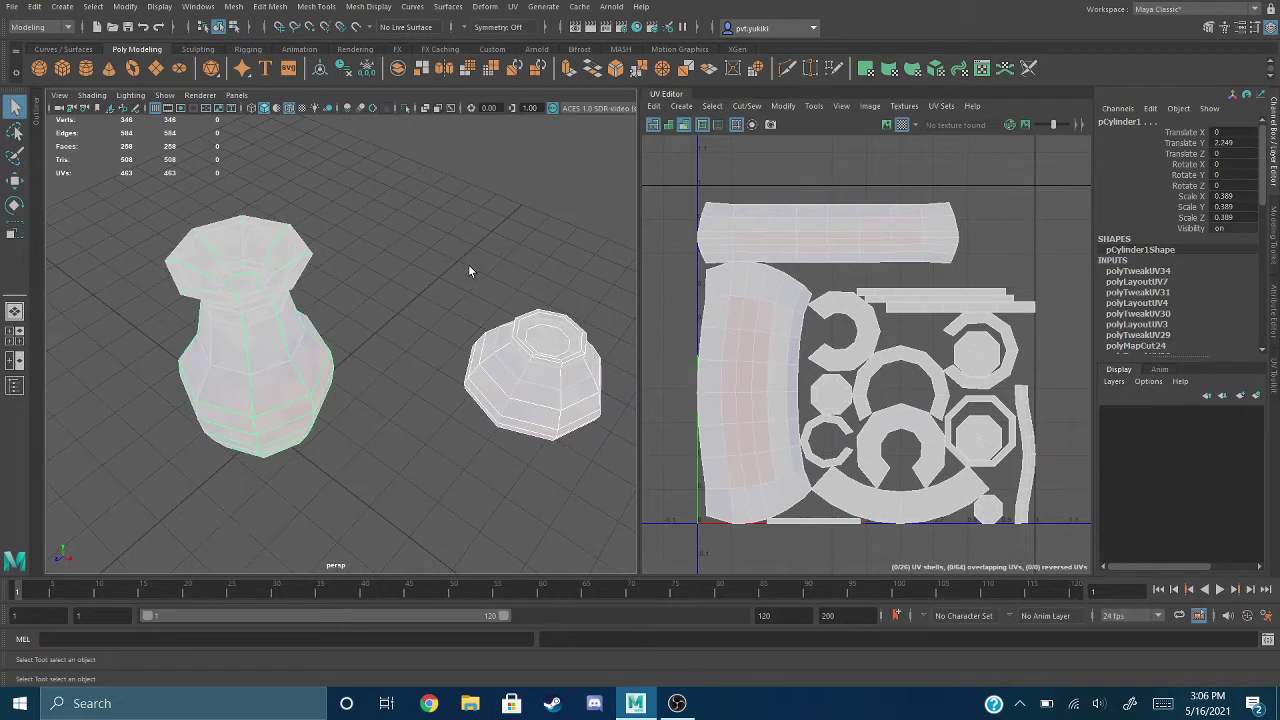
pyautogui.keyDown('alt'); pyautogui.moveTo(465, 284); pyautogui.dragTo(500, 220); pyautogui.keyUp('alt')
# Step: Replace the UV distortion display with shaded UV shells and examine both vases for overlapping or reversed UVs
pyautogui.click(684, 126)
pyautogui.click(669, 126)
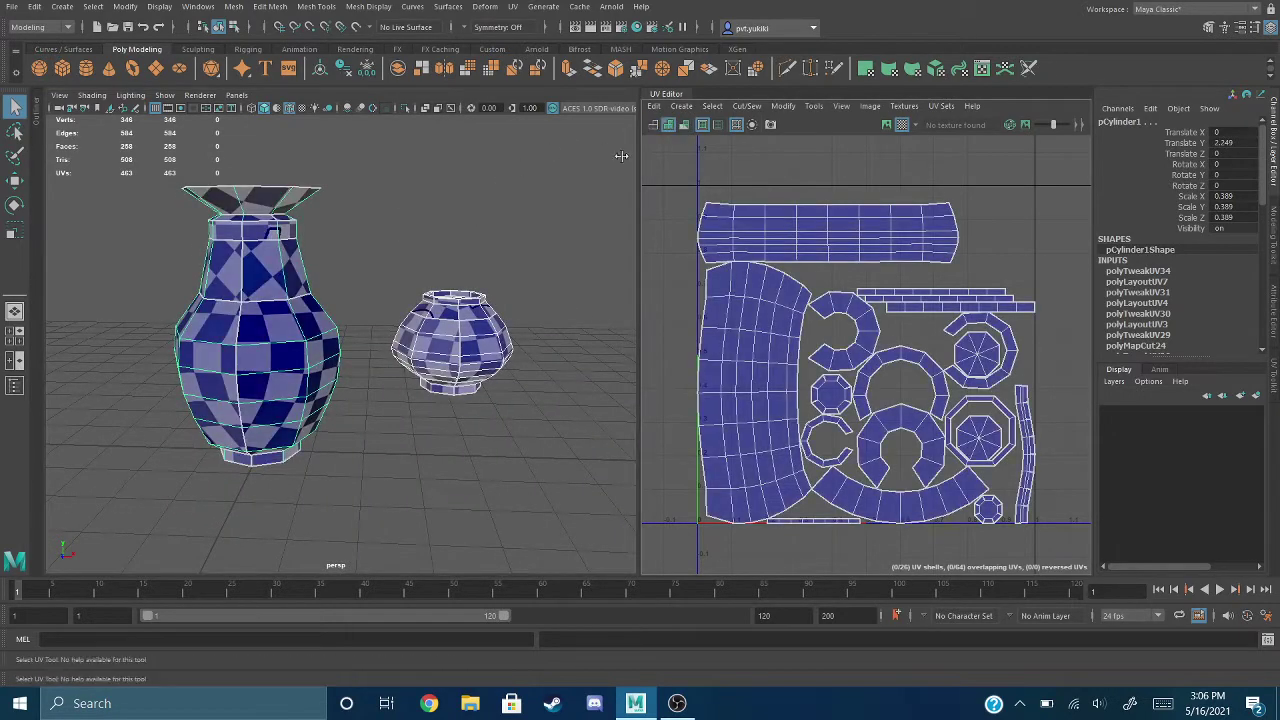
pyautogui.keyDown('alt'); pyautogui.moveTo(393, 235); pyautogui.dragTo(243, 247); pyautogui.keyUp('alt')
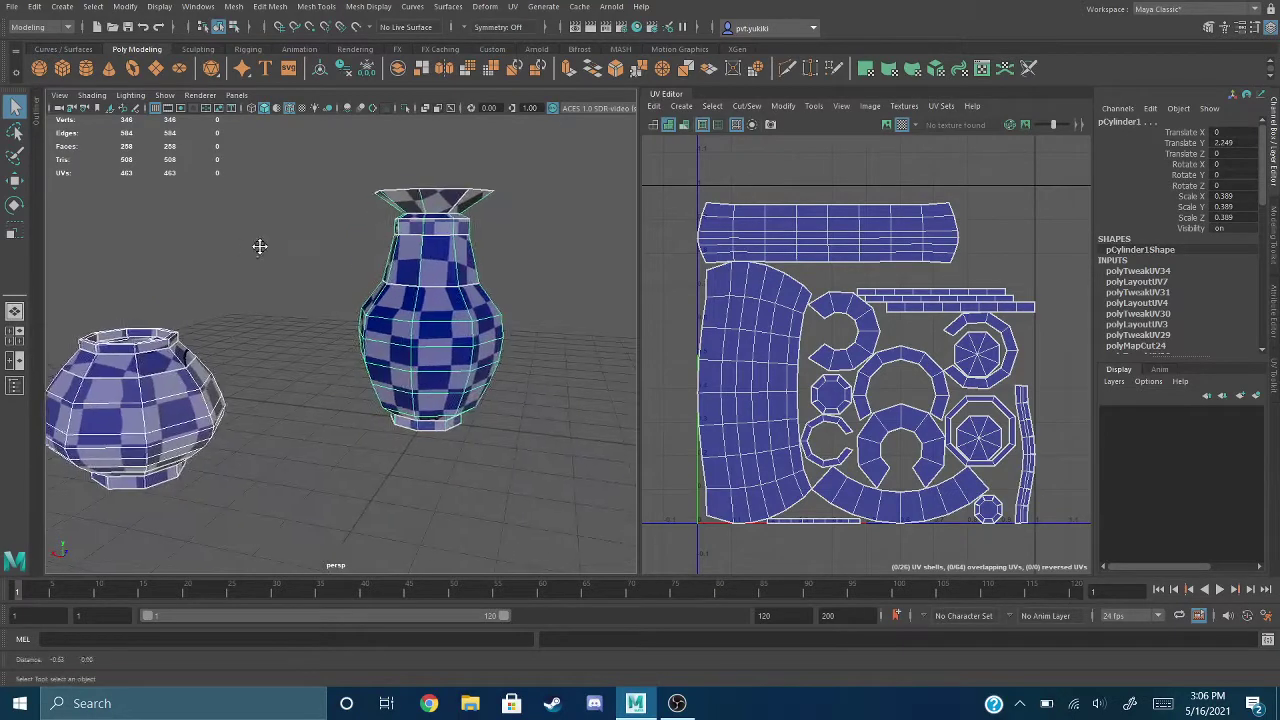
pyautogui.keyDown('alt'); pyautogui.moveTo(260, 246); pyautogui.dragTo(343, 221, button='middle'); pyautogui.keyUp('alt')
pyautogui.keyDown('alt'); pyautogui.moveTo(342, 223); pyautogui.dragTo(554, 234); pyautogui.keyUp('alt')
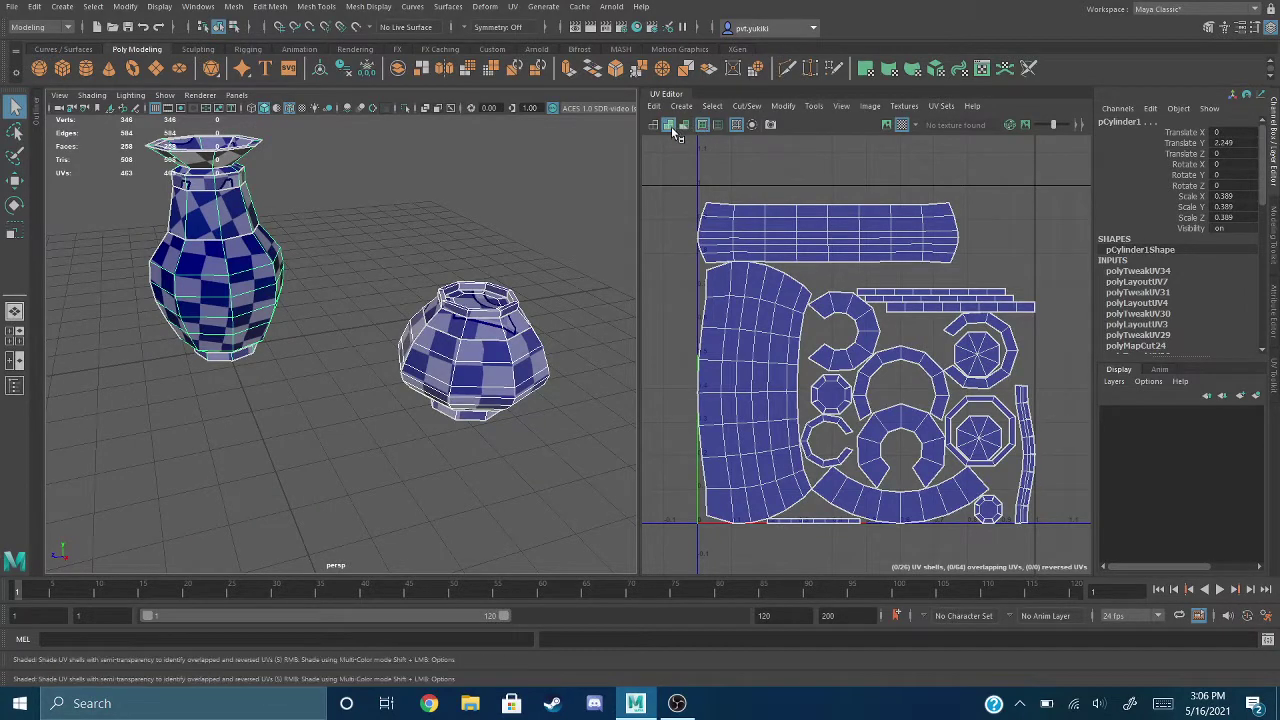
pyautogui.keyDown('alt'); pyautogui.moveTo(541, 189); pyautogui.dragTo(494, 210); pyautogui.keyUp('alt')
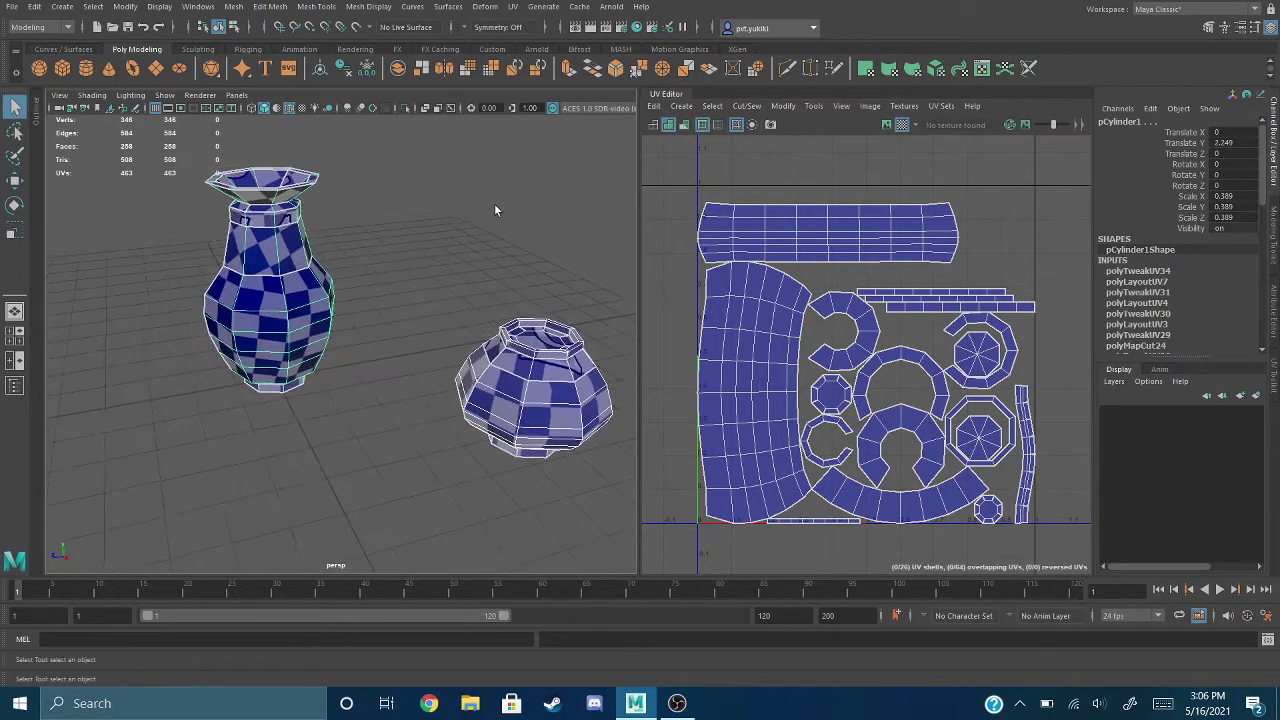
# Step: Return the UV display to wireframe and turn UV distortion back on for both vases
pyautogui.click(654, 125)
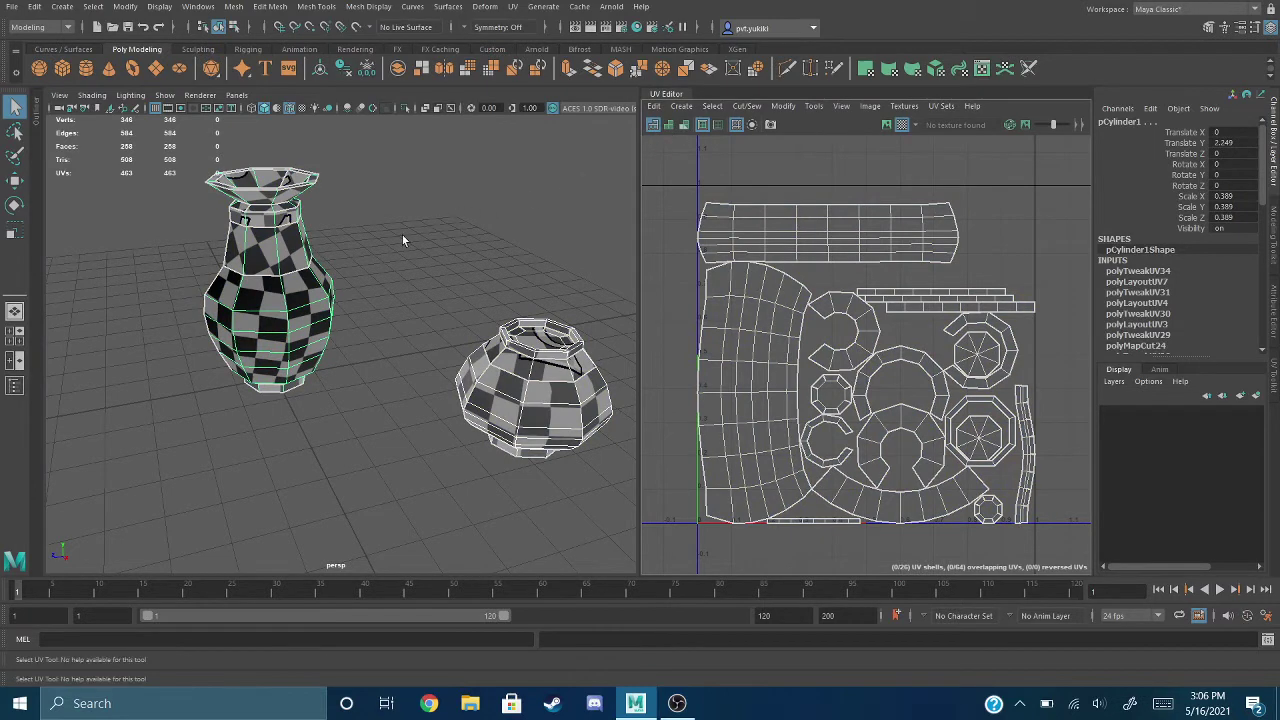
pyautogui.keyDown('alt'); pyautogui.moveTo(403, 240); pyautogui.dragTo(443, 209); pyautogui.keyUp('alt')
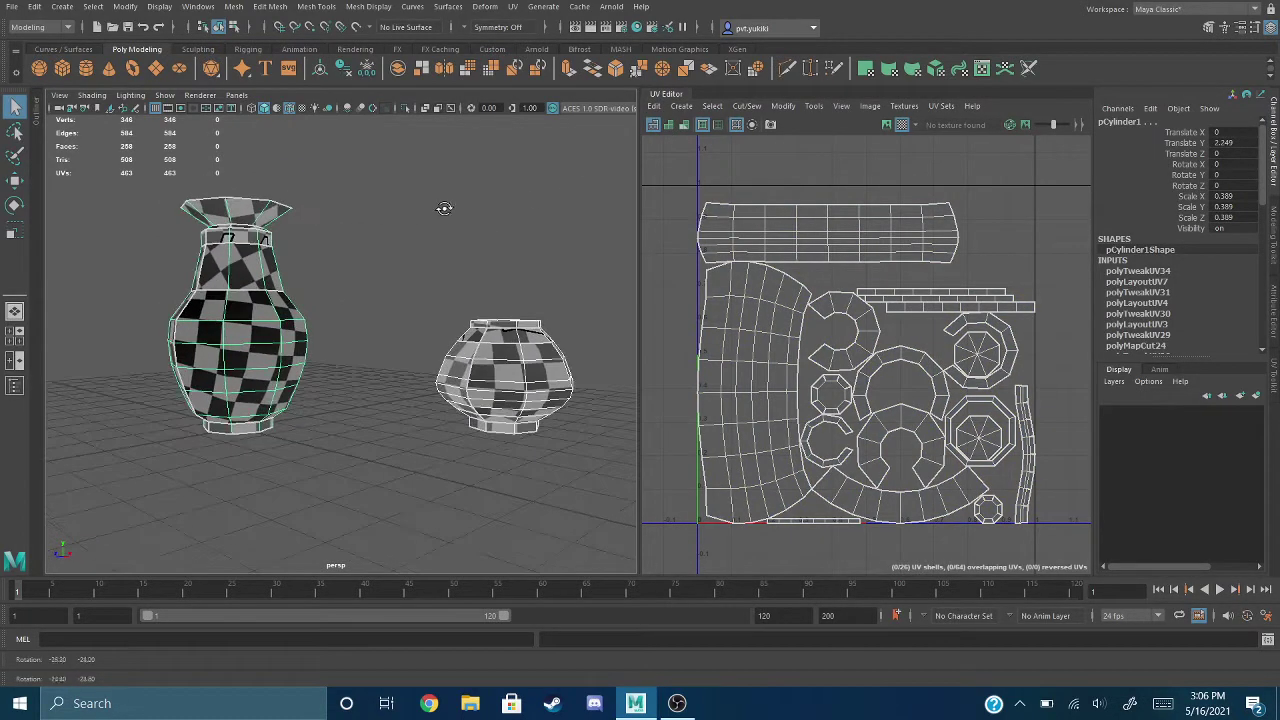
pyautogui.click(684, 125)
pyautogui.moveTo(386, 251)
pyautogui.keyDown('alt'); pyautogui.mouseDown(button='middle')
pyautogui.moveTo(357, 246)
pyautogui.moveTo(366, 263)
pyautogui.moveTo(458, 248)
pyautogui.mouseUp(button='middle'); pyautogui.keyUp('alt')
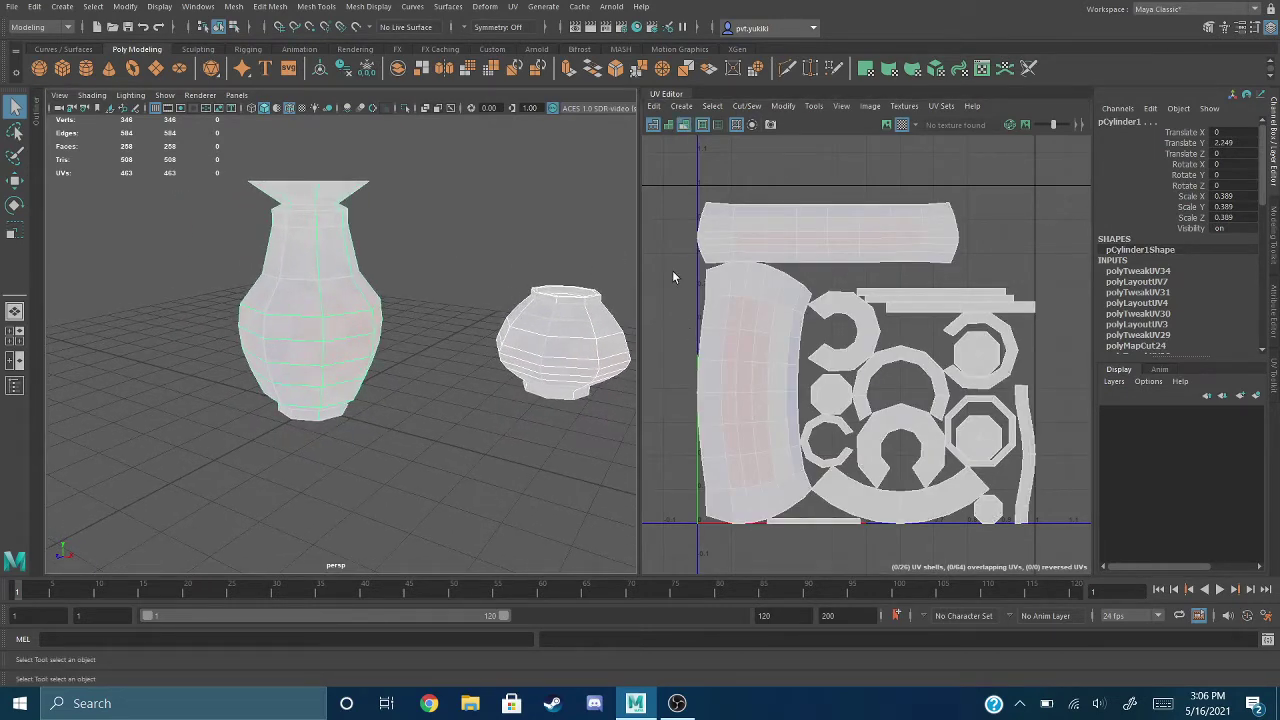
# Step: Select the tall vase's large body UV shell to locate it on the model, and clear the selection
pyautogui.press('F12')
pyautogui.click(725, 350)
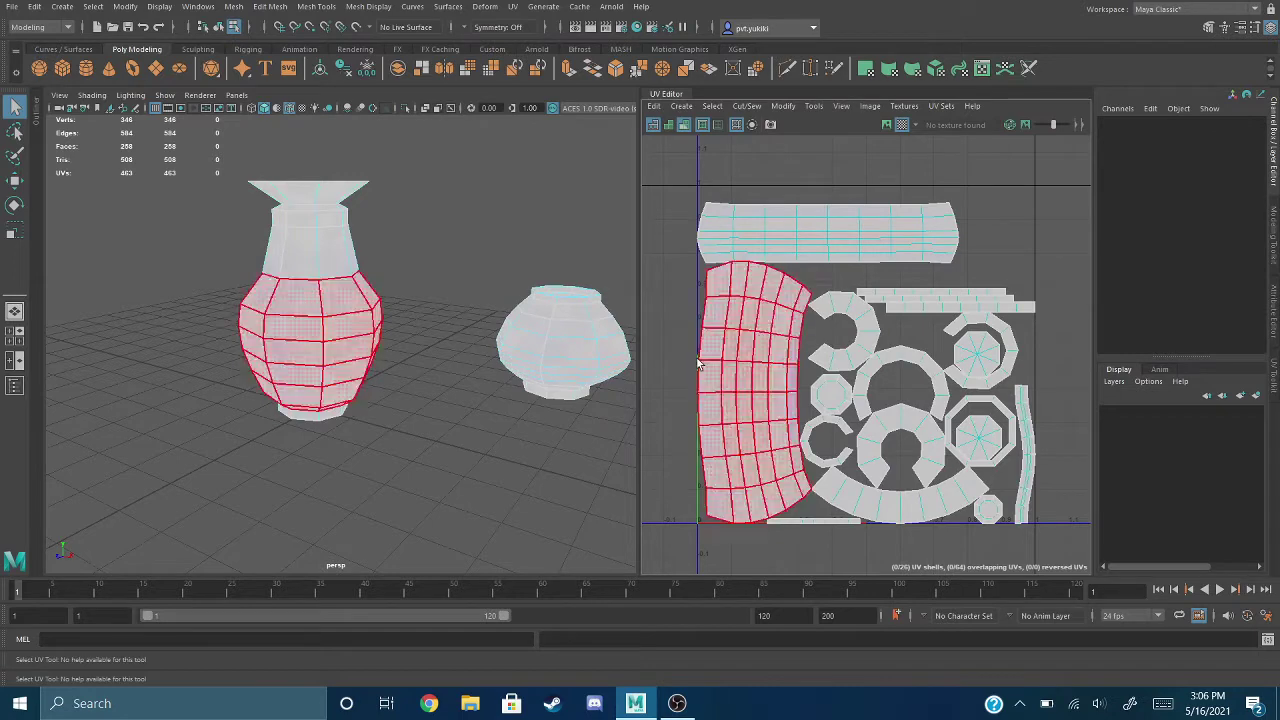
pyautogui.click(412, 399)
pyautogui.keyDown('alt'); pyautogui.moveTo(412, 399); pyautogui.dragTo(460, 370); pyautogui.keyUp('alt')
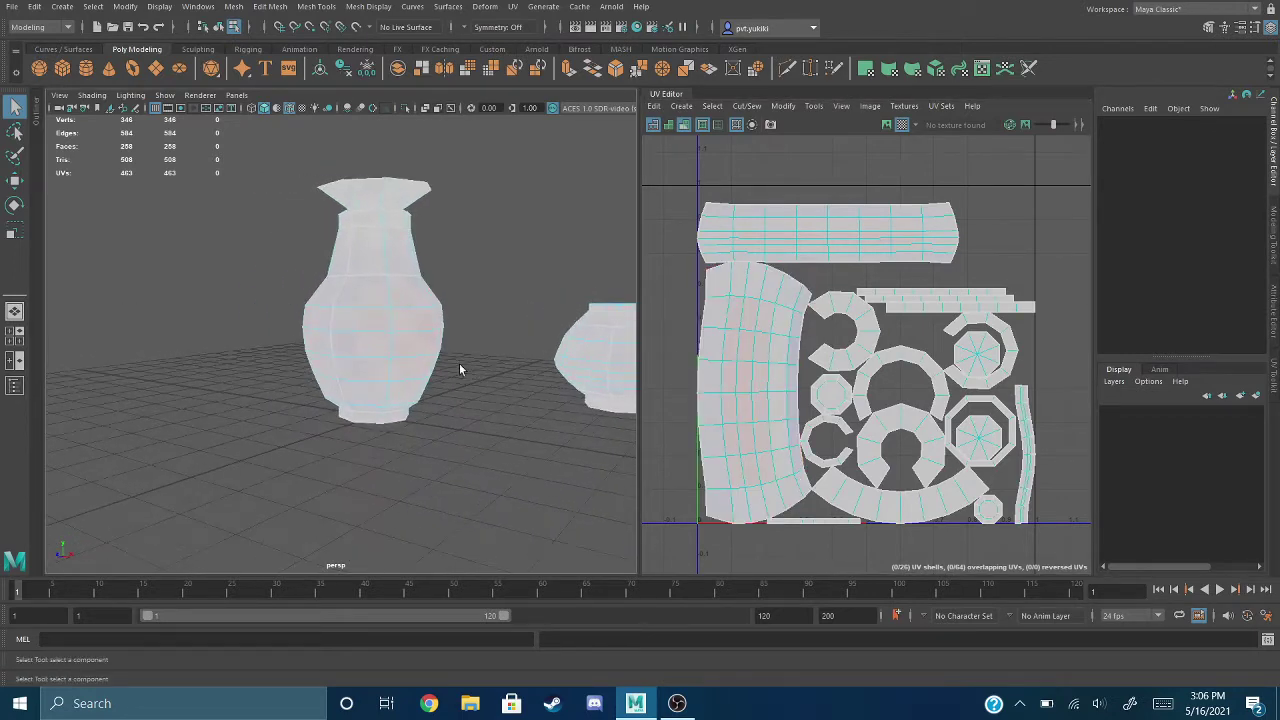
# Step: Compare the distortion colours on the tall vase's body with those on its UV shell up close
pyautogui.scroll(5, 459, 363)
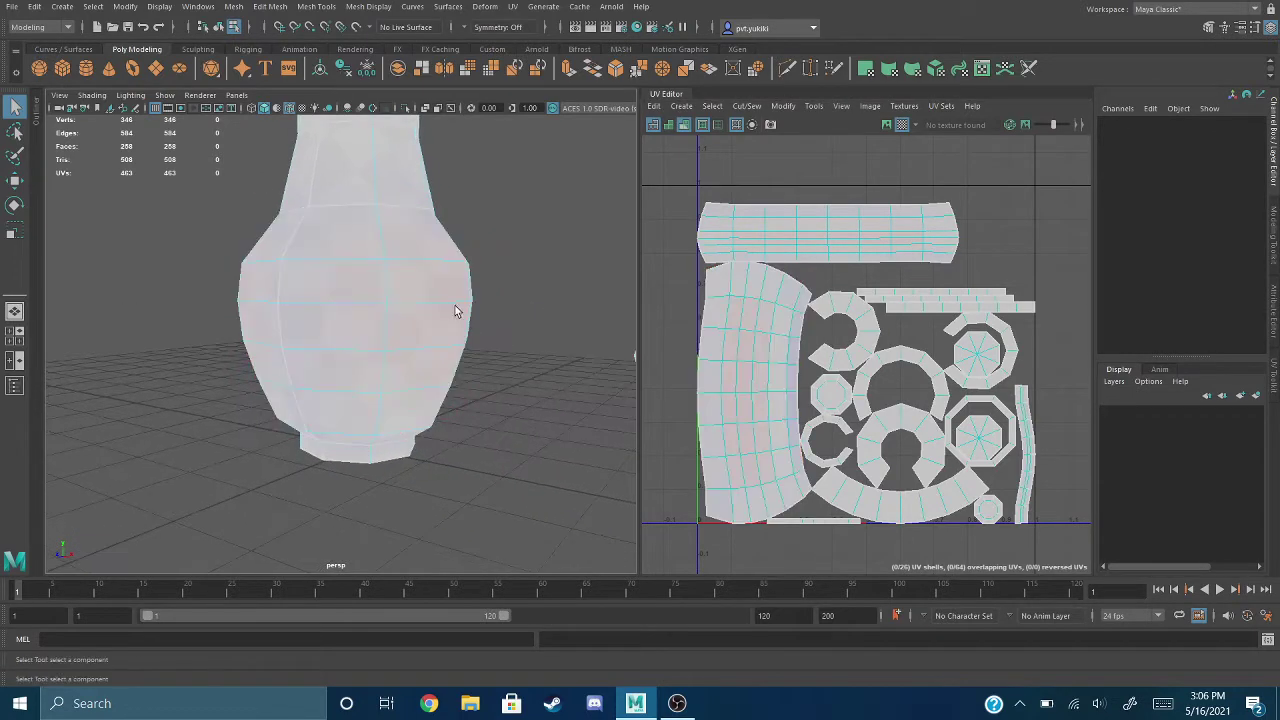
pyautogui.scroll(4, 712, 335)
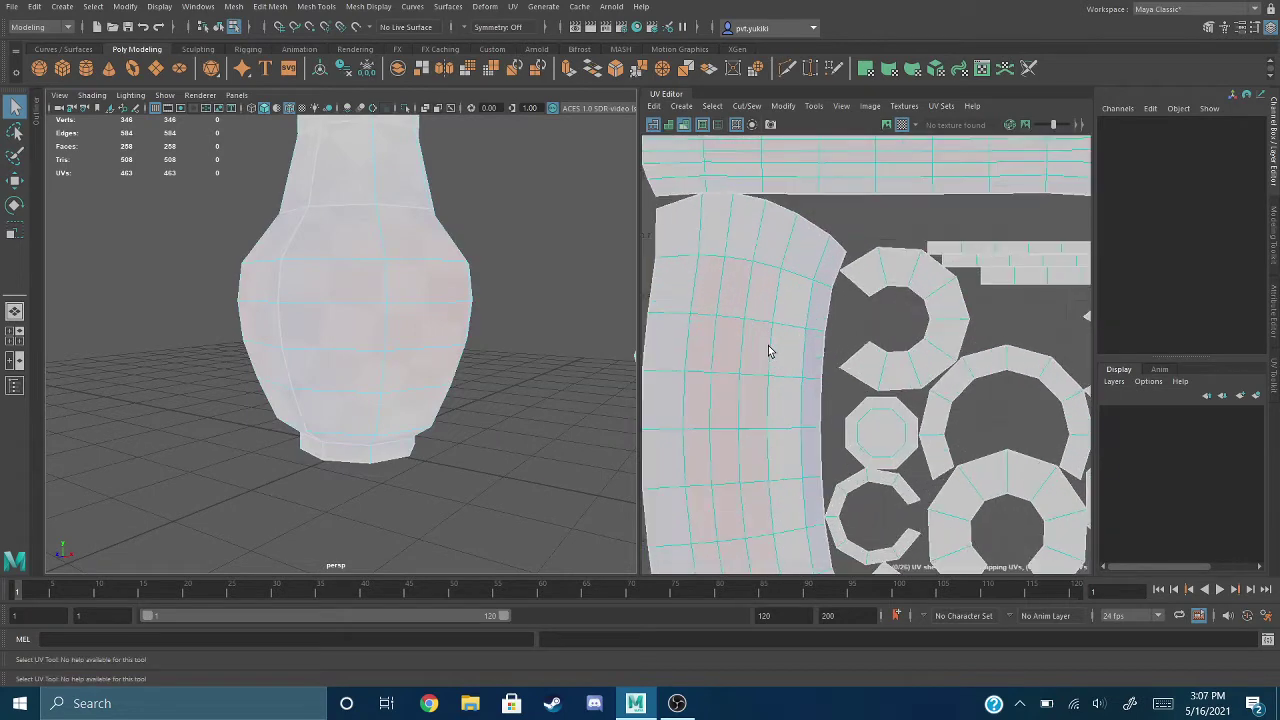
pyautogui.click(760, 347)
pyautogui.scroll(1, 779, 291)
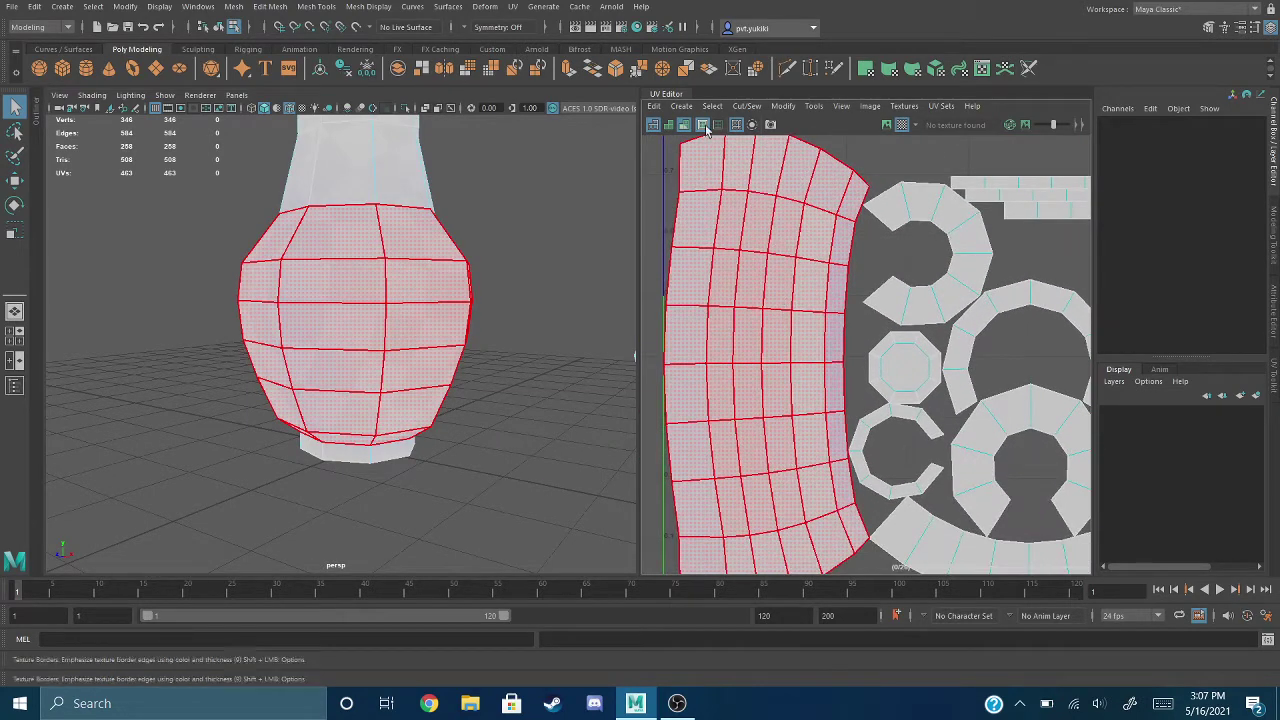
pyautogui.click(911, 393)
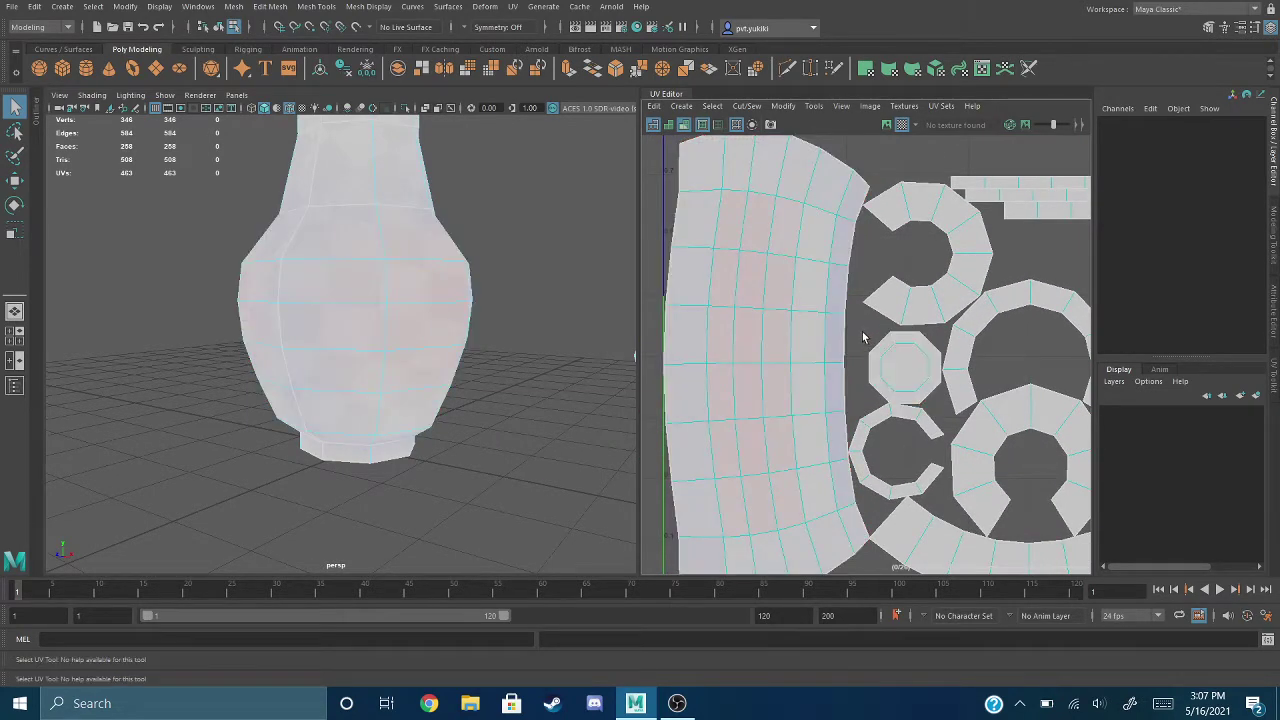
pyautogui.click(800, 308)
pyautogui.click(866, 255)
# Step: Examine the distortion colours across all UV shells in the layout, including the neck strips, rings and caps
pyautogui.keyDown('alt'); pyautogui.moveTo(858, 347); pyautogui.dragTo(834, 327, button='middle'); pyautogui.keyUp('alt')
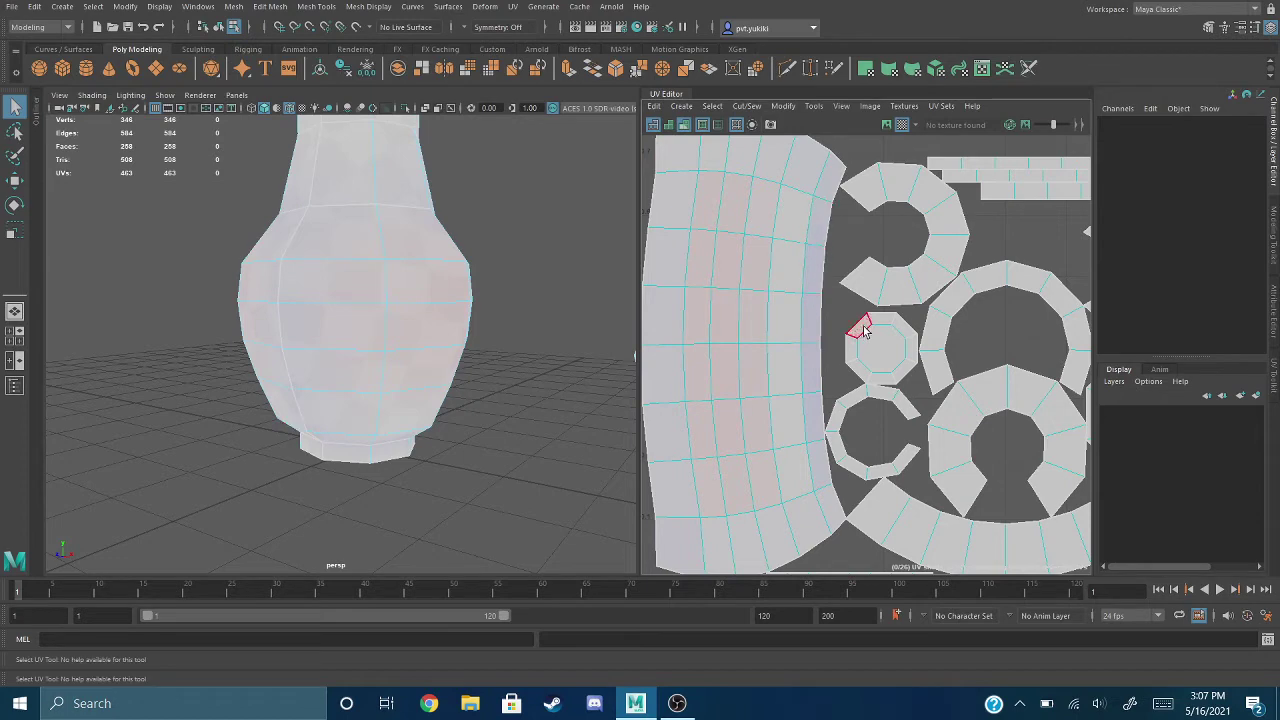
pyautogui.keyDown('alt'); pyautogui.moveTo(918, 298); pyautogui.dragTo(900, 499, button='middle'); pyautogui.keyUp('alt')
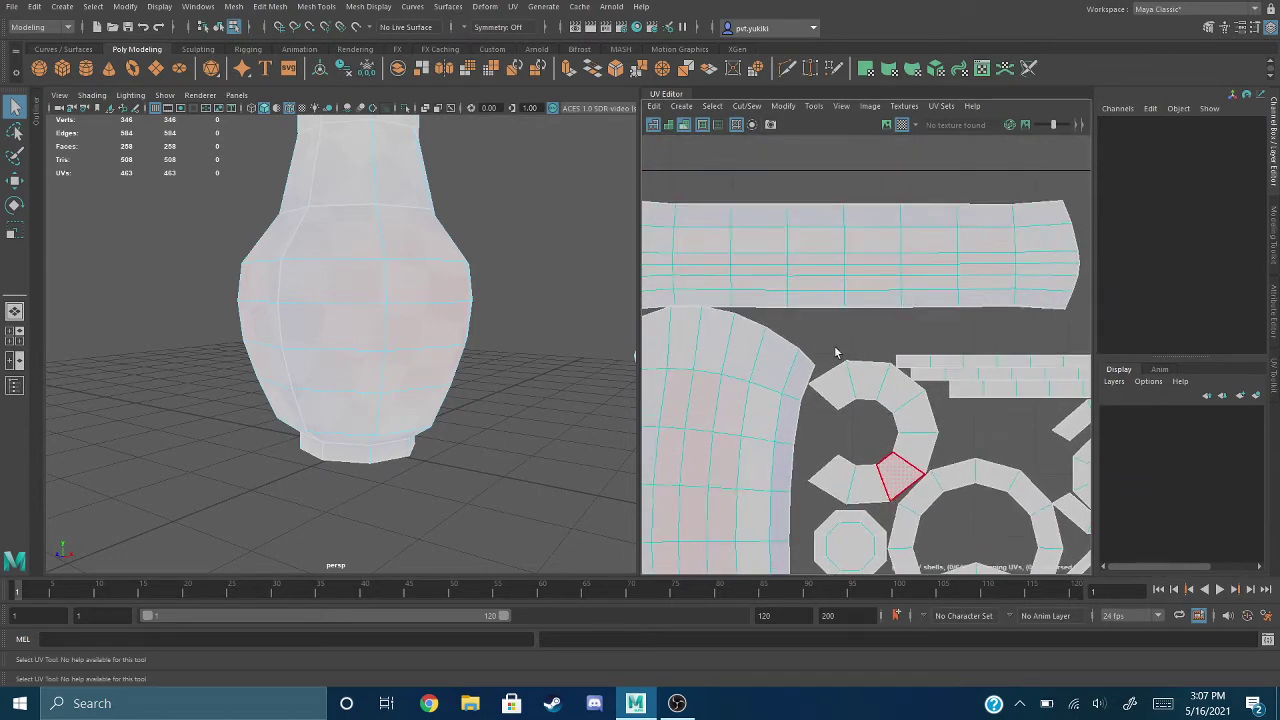
pyautogui.keyDown('alt'); pyautogui.moveTo(874, 337); pyautogui.dragTo(870, 305, button='middle'); pyautogui.keyUp('alt')
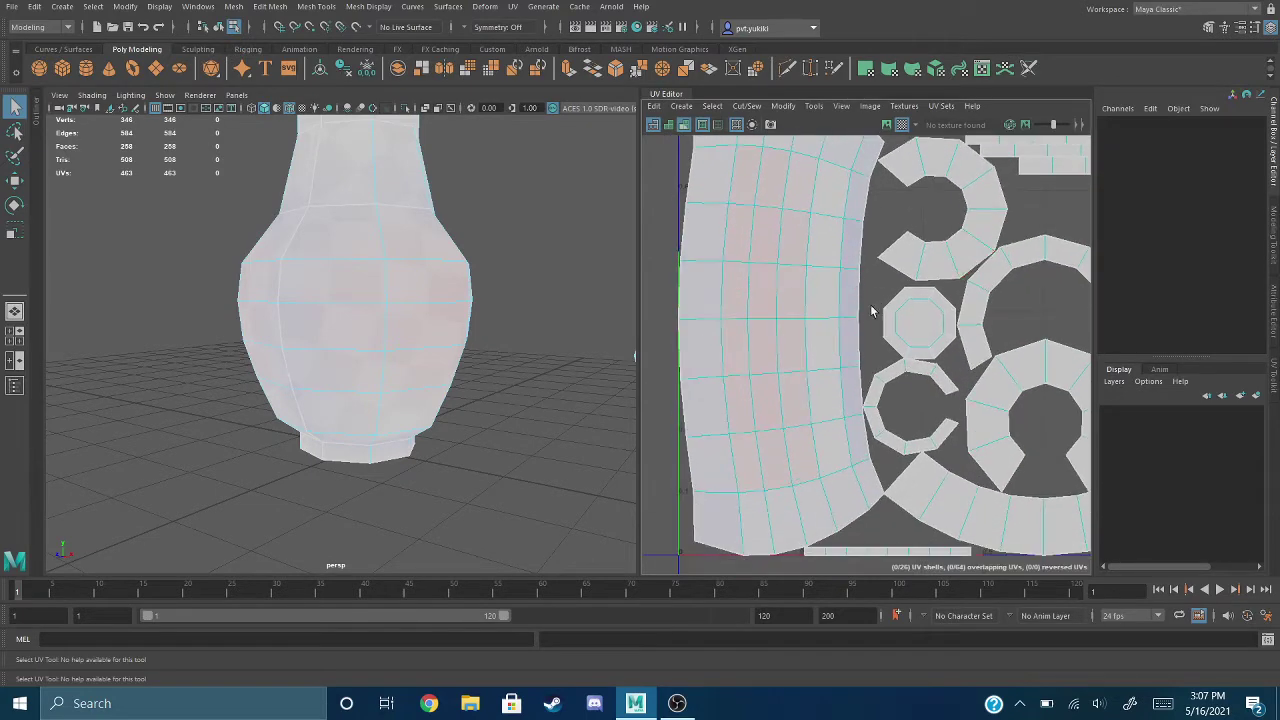
pyautogui.scroll(-3, 895, 372)
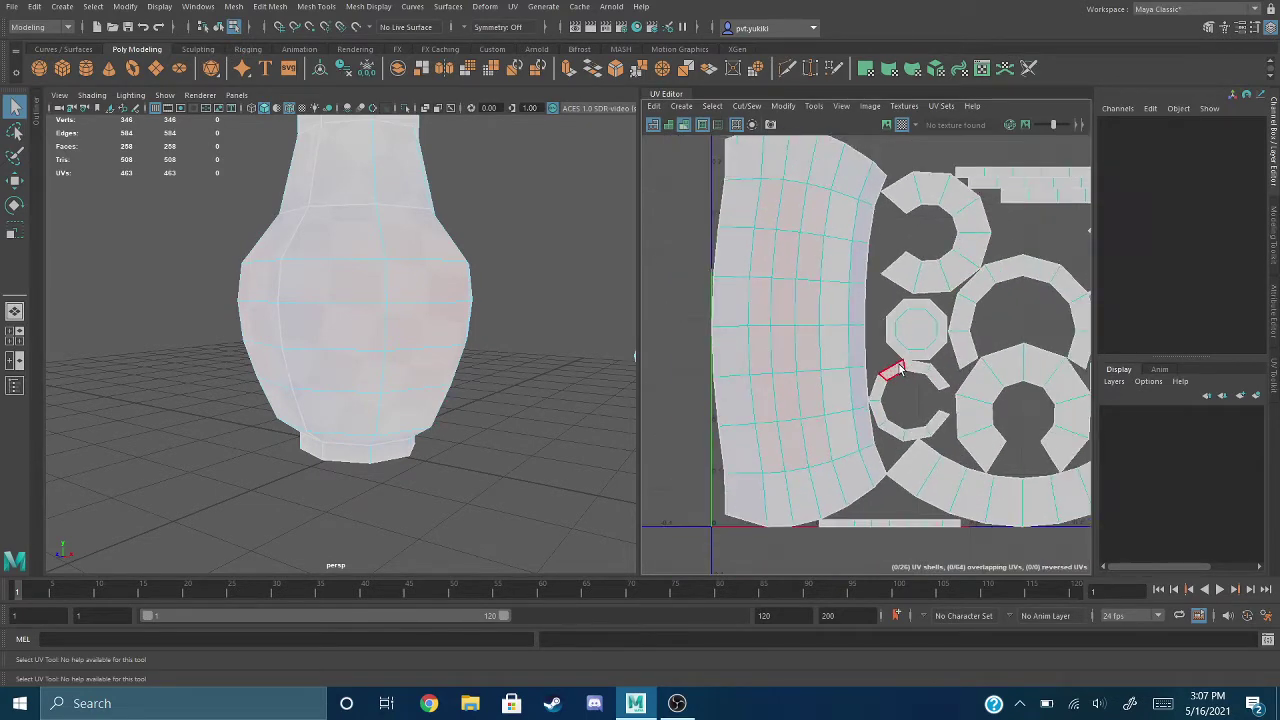
pyautogui.keyDown('alt'); pyautogui.moveTo(920, 252); pyautogui.dragTo(814, 344, button='middle'); pyautogui.keyUp('alt')
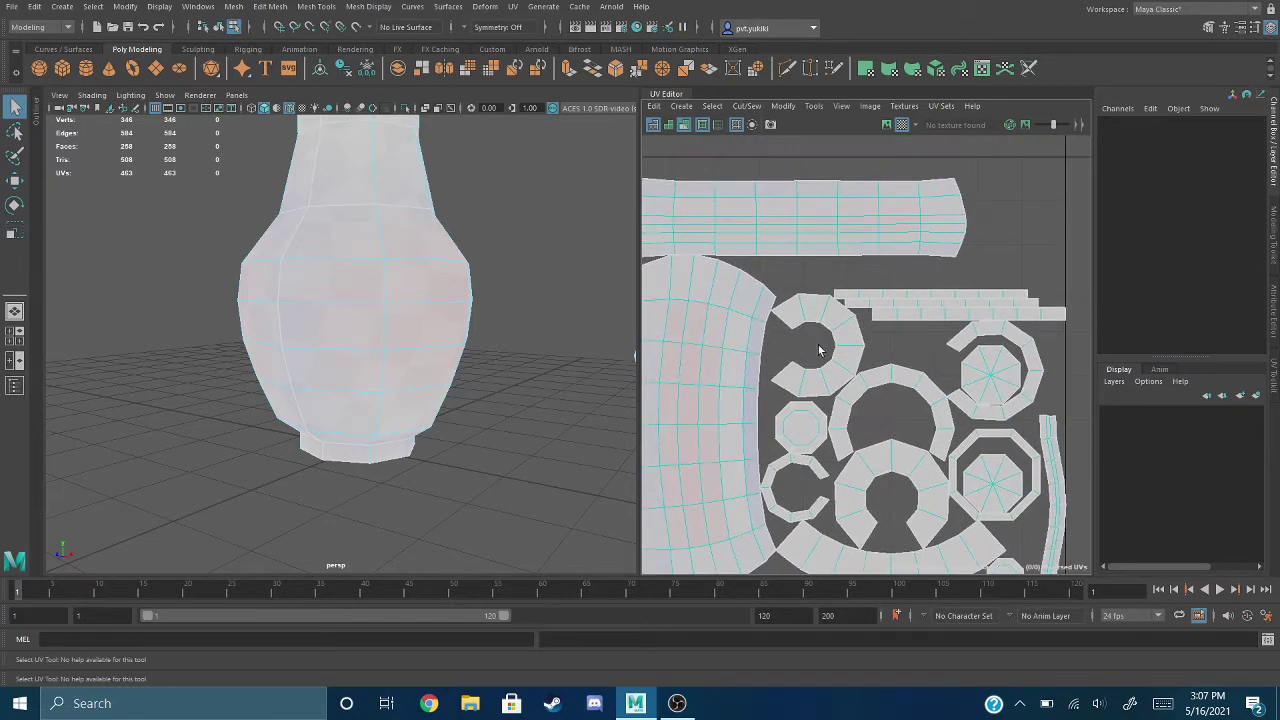
pyautogui.click(875, 450)
pyautogui.keyDown('alt'); pyautogui.moveTo(883, 421); pyautogui.dragTo(909, 361, button='middle'); pyautogui.keyUp('alt')
pyautogui.click(909, 361)
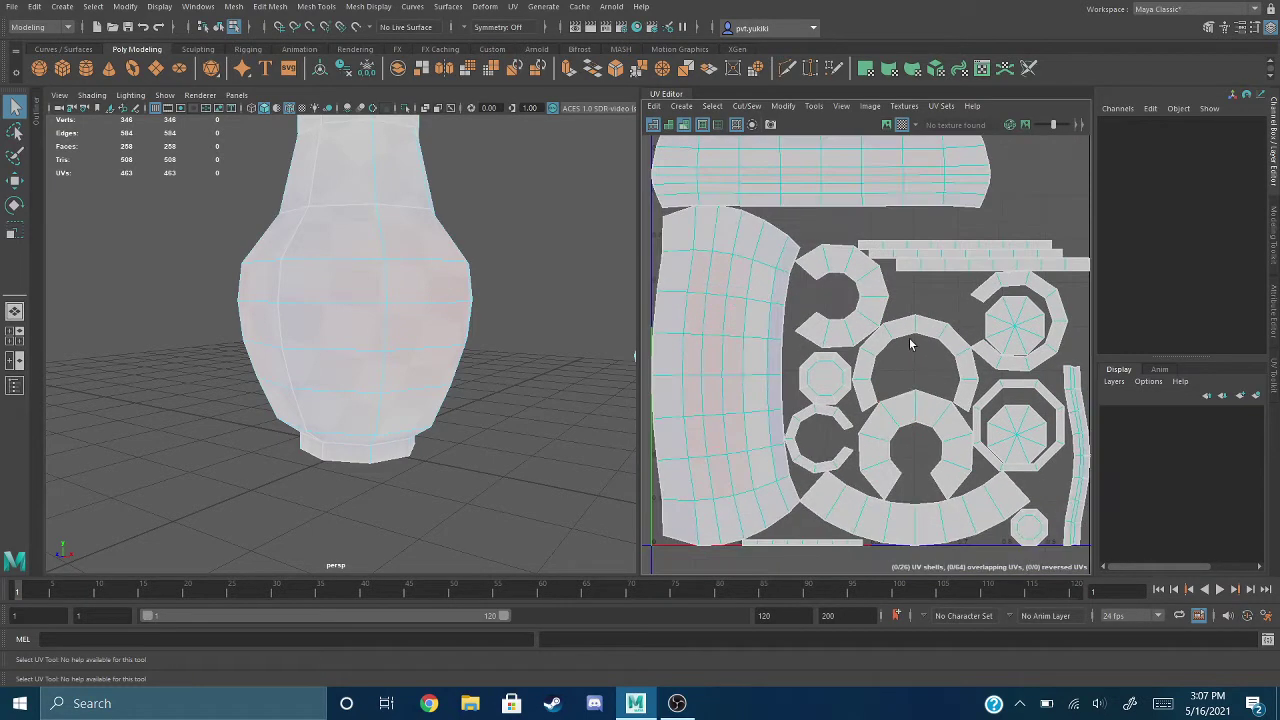
pyautogui.scroll(-2, 910, 345)
pyautogui.click(884, 320)
pyautogui.keyDown('alt'); pyautogui.moveTo(908, 306); pyautogui.dragTo(921, 330, button='middle'); pyautogui.keyUp('alt')
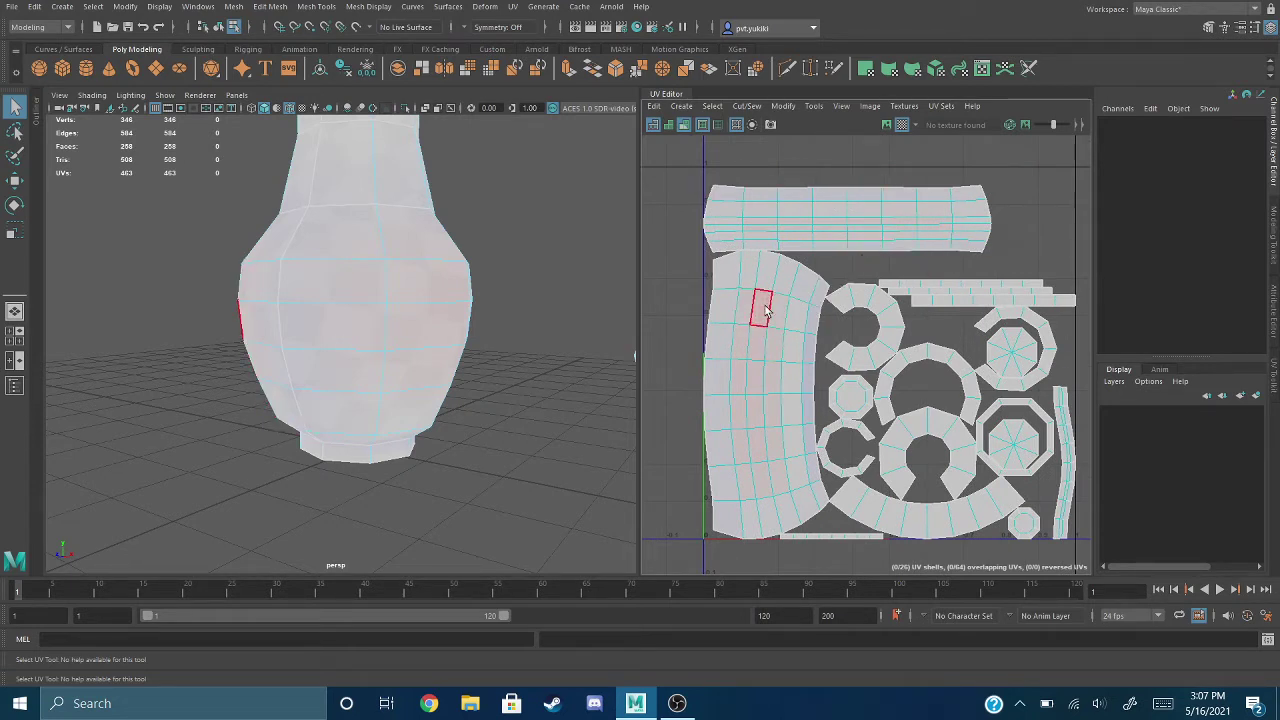
pyautogui.keyDown('alt'); pyautogui.moveTo(763, 316); pyautogui.dragTo(762, 280, button='middle'); pyautogui.keyUp('alt')
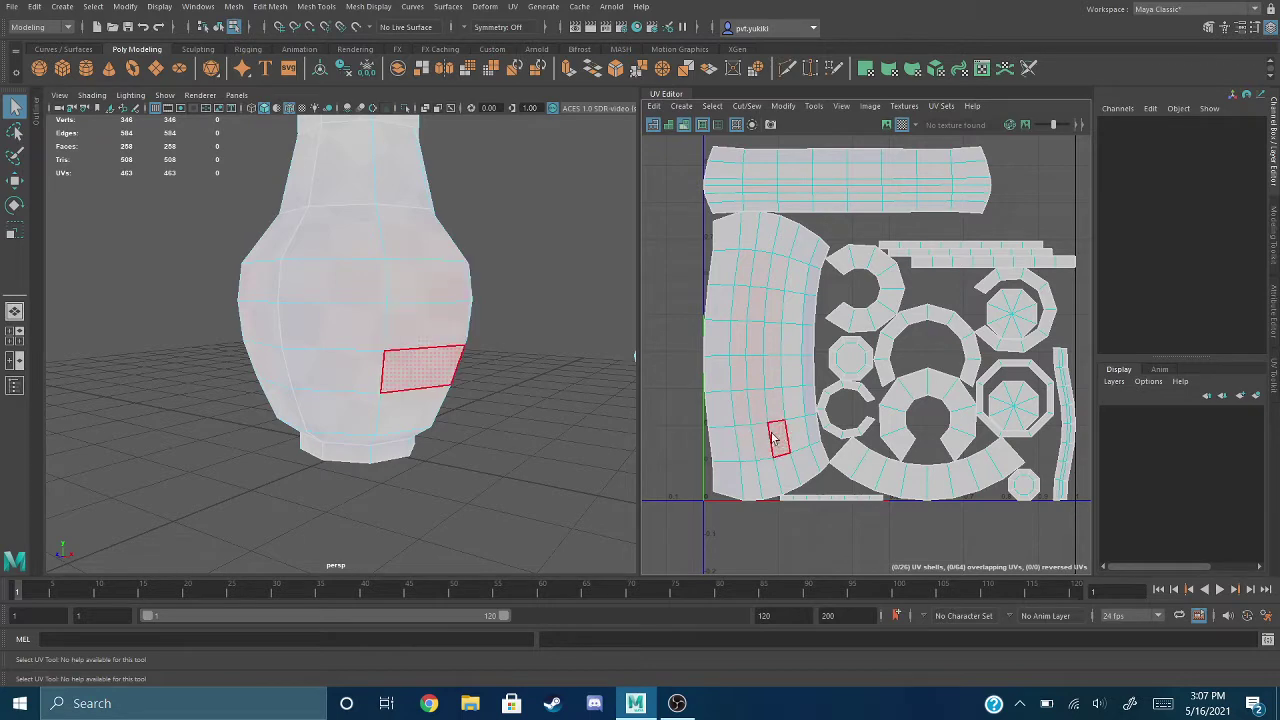
# Step: Review the distortion colours across the full UV layout and on both vases from further away
pyautogui.keyDown('alt'); pyautogui.moveTo(686, 250); pyautogui.dragTo(677, 280, button='middle'); pyautogui.keyUp('alt')
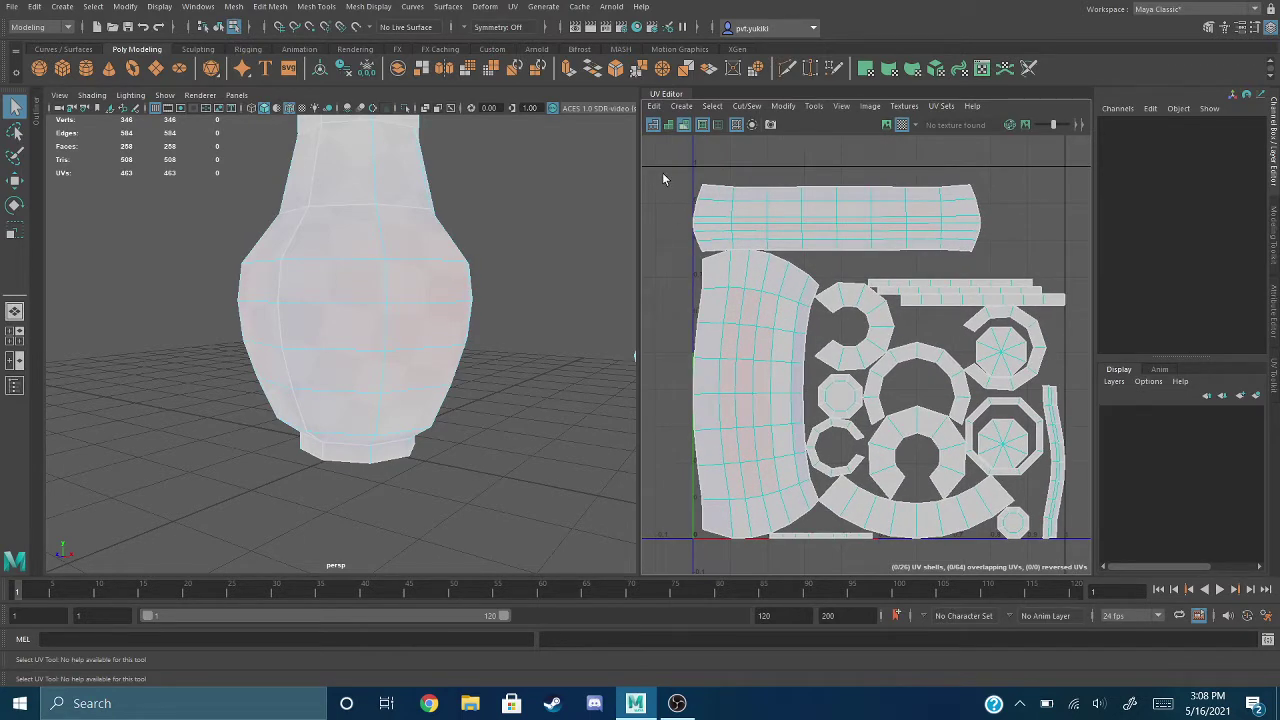
pyautogui.moveTo(145, 264)
pyautogui.keyDown('alt'); pyautogui.mouseDown()
pyautogui.moveTo(143, 280)
pyautogui.moveTo(163, 271)
pyautogui.moveTo(149, 272)
pyautogui.mouseUp(); pyautogui.keyUp('alt')
pyautogui.scroll(-6, 150, 281)
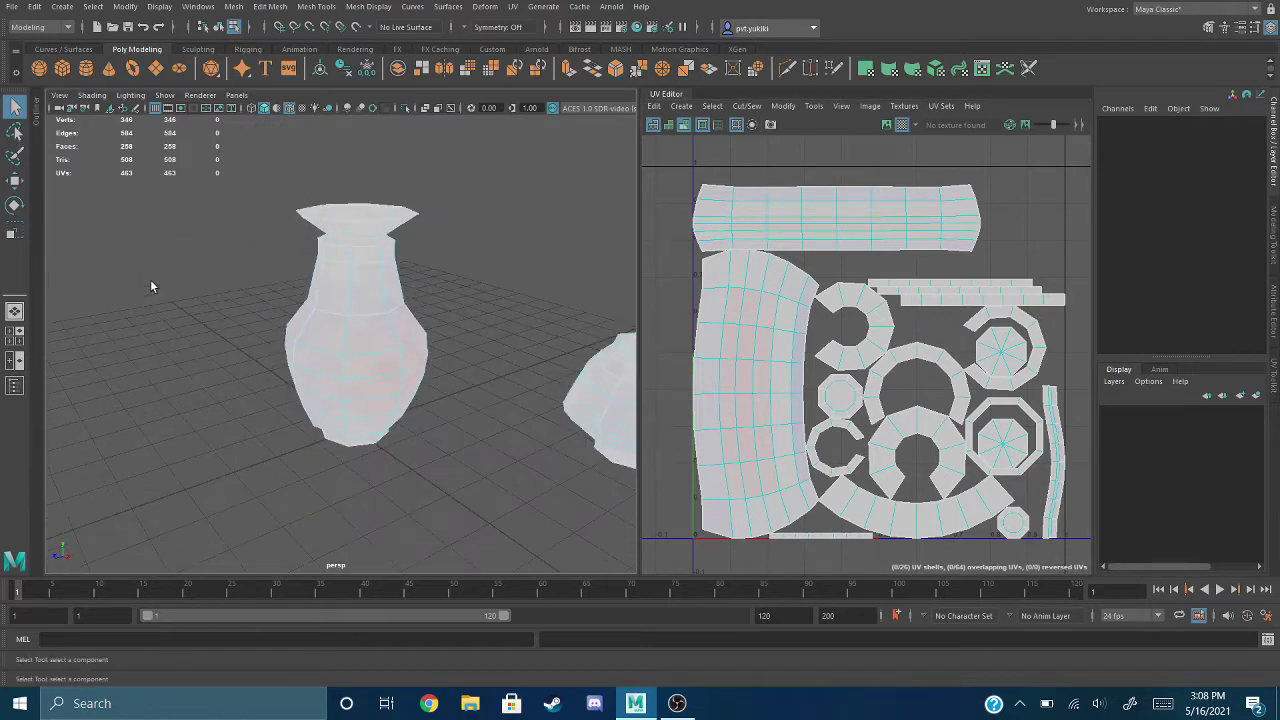
pyautogui.keyDown('alt'); pyautogui.moveTo(322, 248); pyautogui.dragTo(314, 247, button='middle'); pyautogui.keyUp('alt')
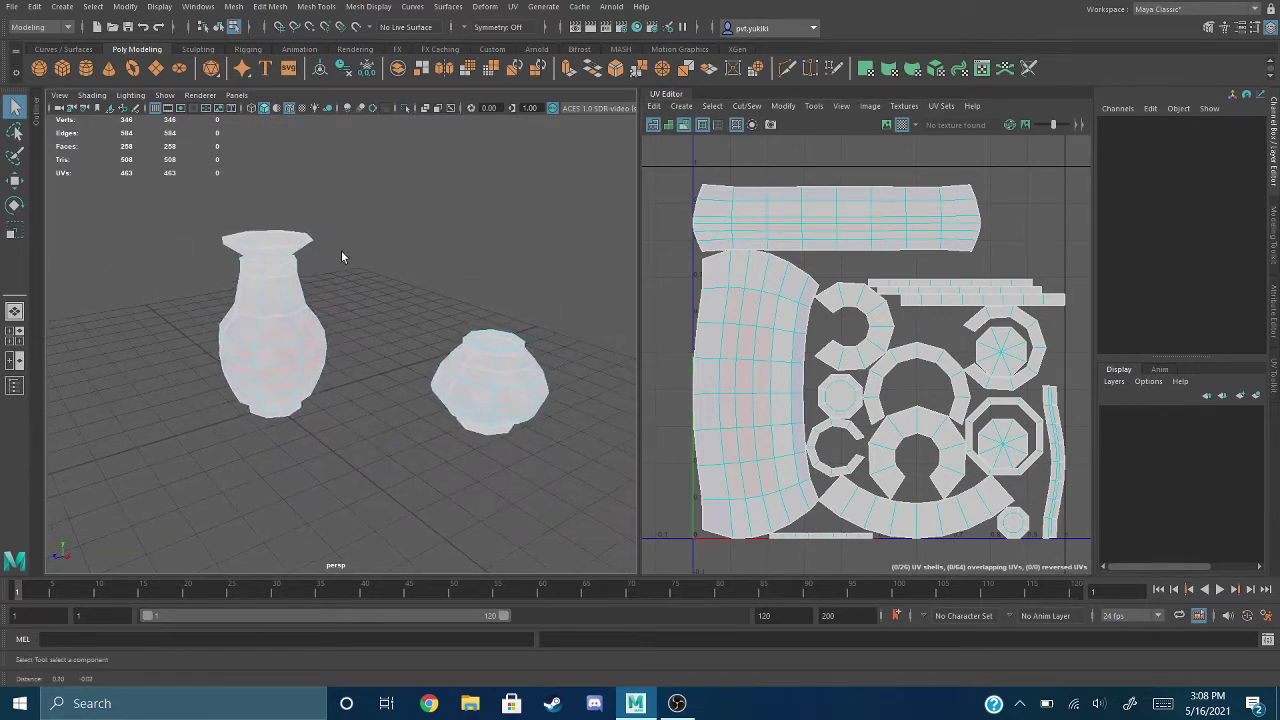
# Step: Open the scene with the ruined arches, pillars and walls, and display its models shaded
pyautogui.click(15, 8)
pyautogui.keyDown('alt'); pyautogui.moveTo(501, 284); pyautogui.dragTo(543, 382); pyautogui.keyUp('alt')
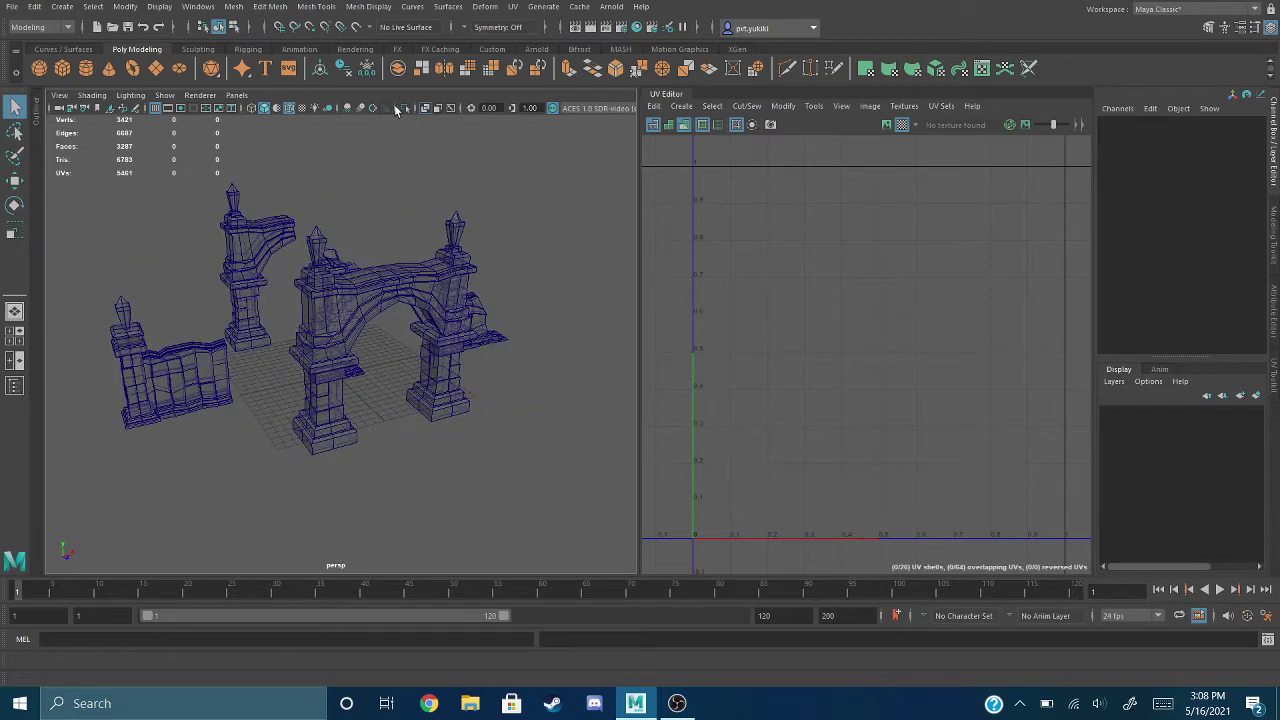
pyautogui.press('5')
# Step: Select the intact wall and its attached pillar to show their UV distortion, and frame them in the viewport
pyautogui.keyDown('alt'); pyautogui.moveTo(560, 327); pyautogui.dragTo(465, 350); pyautogui.keyUp('alt')
pyautogui.keyDown('alt'); pyautogui.moveTo(441, 396); pyautogui.dragTo(505, 398); pyautogui.keyUp('alt')
pyautogui.keyDown('alt'); pyautogui.moveTo(272, 367); pyautogui.dragTo(343, 369); pyautogui.keyUp('alt')
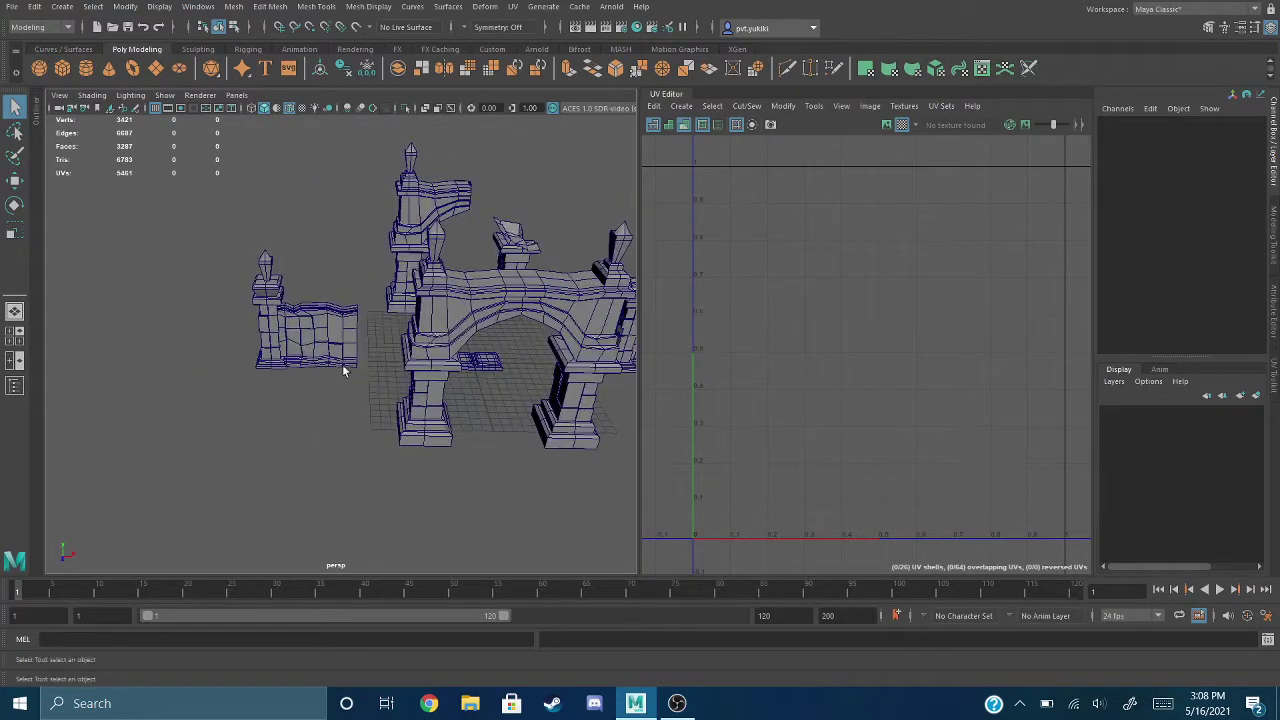
pyautogui.moveTo(226, 228); pyautogui.dragTo(365, 394)
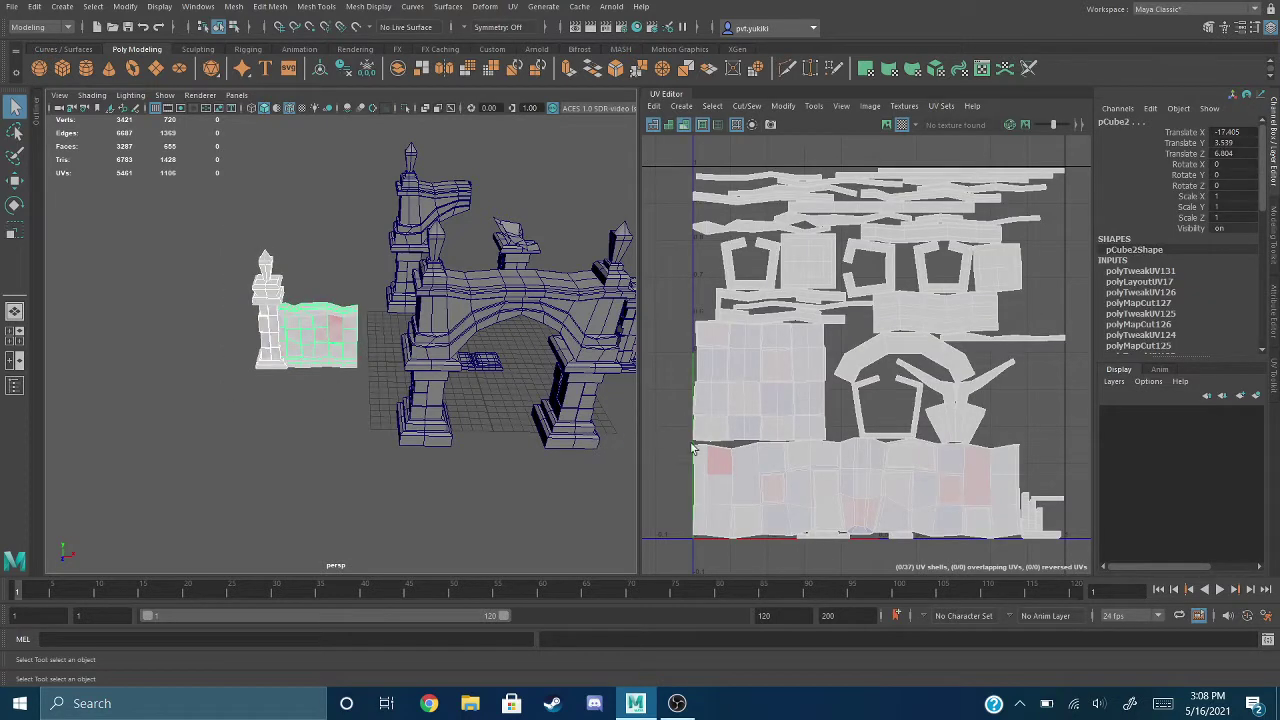
pyautogui.press('f')
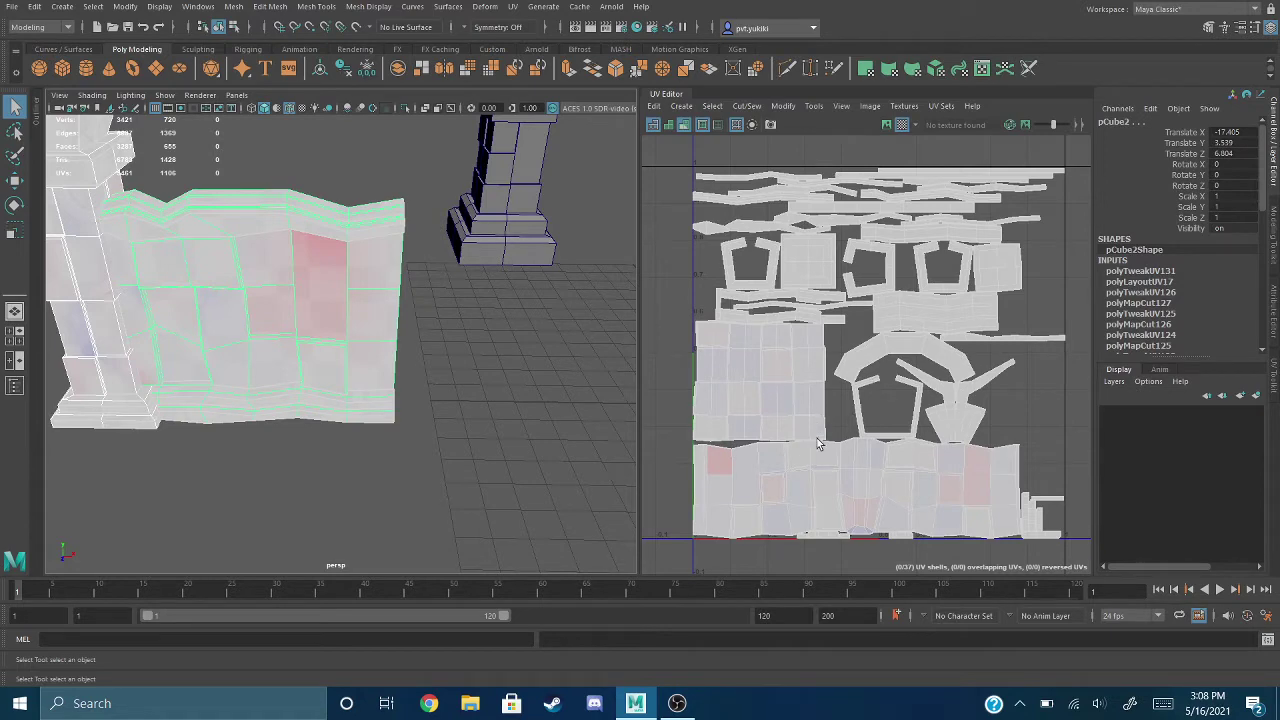
# Step: Examine the distortion colours on the intact wall and its pillar from several sides against their UV layout
pyautogui.moveTo(839, 407)
pyautogui.keyDown('alt'); pyautogui.mouseDown(button='middle')
pyautogui.moveTo(842, 363)
pyautogui.moveTo(842, 387)
pyautogui.mouseUp(button='middle'); pyautogui.keyUp('alt')
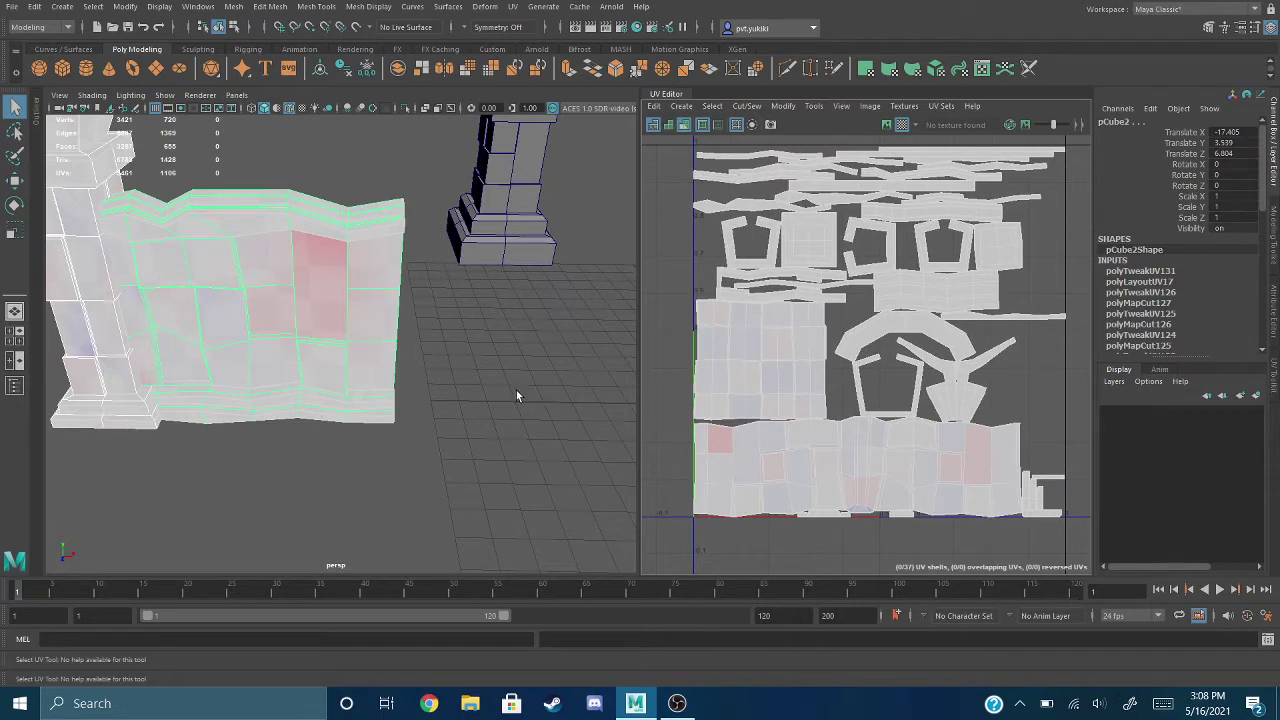
pyautogui.keyDown('alt'); pyautogui.moveTo(485, 383); pyautogui.dragTo(532, 392, button='middle'); pyautogui.keyUp('alt')
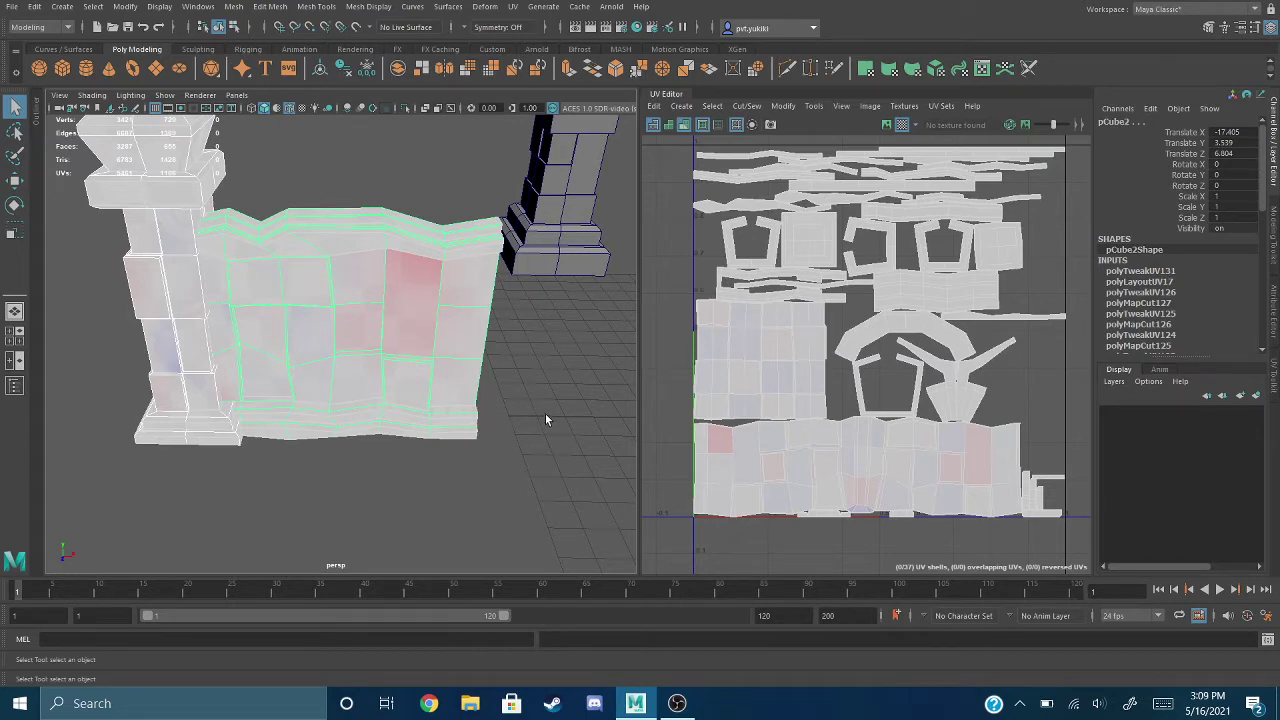
pyautogui.moveTo(545, 420)
pyautogui.keyDown('alt'); pyautogui.mouseDown()
pyautogui.moveTo(531, 386)
pyautogui.moveTo(520, 391)
pyautogui.moveTo(560, 420)
pyautogui.mouseUp(); pyautogui.keyUp('alt')
pyautogui.keyDown('alt'); pyautogui.moveTo(443, 500); pyautogui.dragTo(166, 373); pyautogui.keyUp('alt')
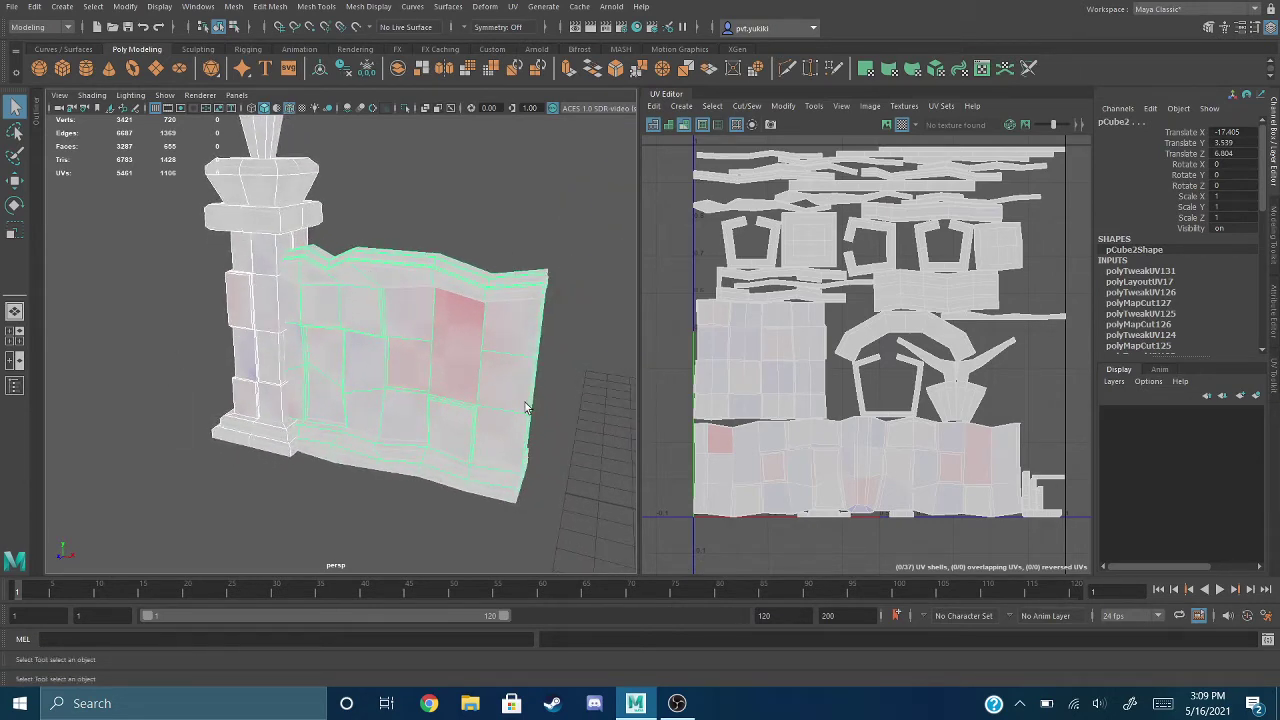
pyautogui.keyDown('alt'); pyautogui.moveTo(282, 325); pyautogui.dragTo(264, 352); pyautogui.keyUp('alt')
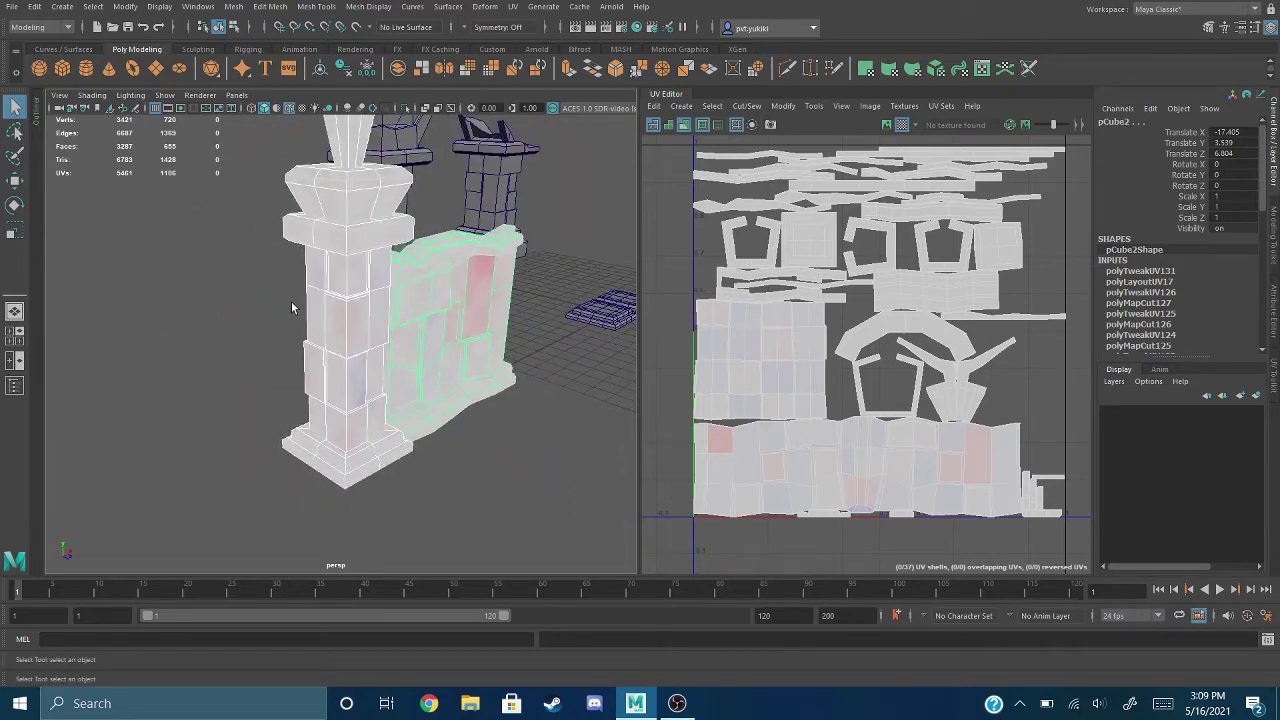
pyautogui.keyDown('alt'); pyautogui.moveTo(243, 270); pyautogui.dragTo(177, 371); pyautogui.keyUp('alt')
pyautogui.scroll(-2, 172, 352)
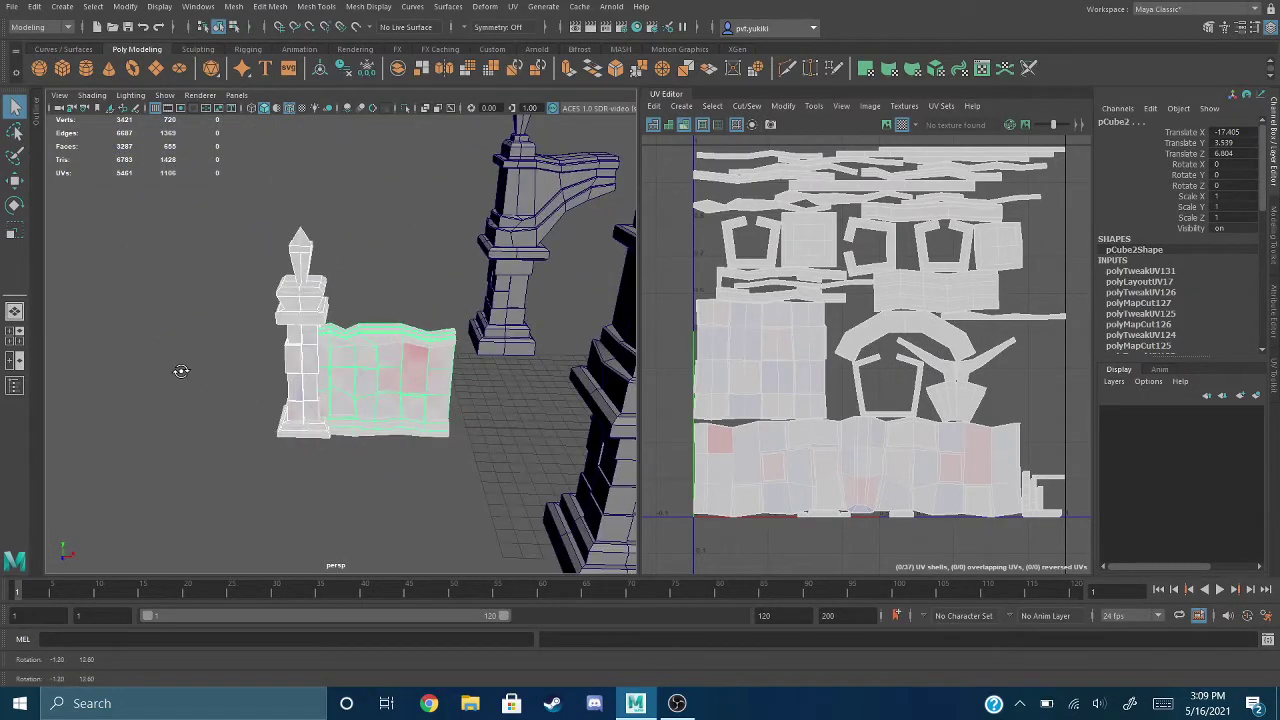
# Step: Select the damaged wall and its attached pillar to show their UV shells and distortion
pyautogui.keyDown('alt'); pyautogui.moveTo(459, 393); pyautogui.dragTo(257, 363, button='middle'); pyautogui.keyUp('alt')
pyautogui.keyDown('alt'); pyautogui.moveTo(257, 363); pyautogui.dragTo(312, 342); pyautogui.keyUp('alt')
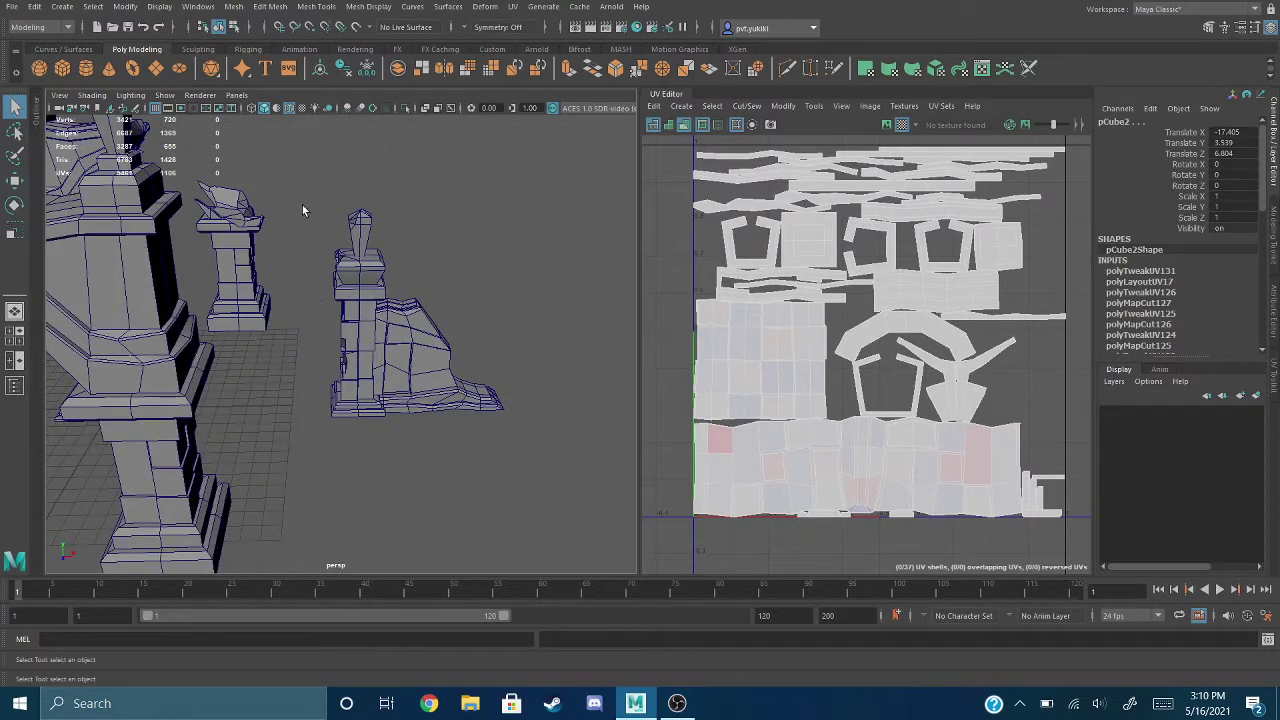
pyautogui.moveTo(311, 182); pyautogui.dragTo(532, 439)
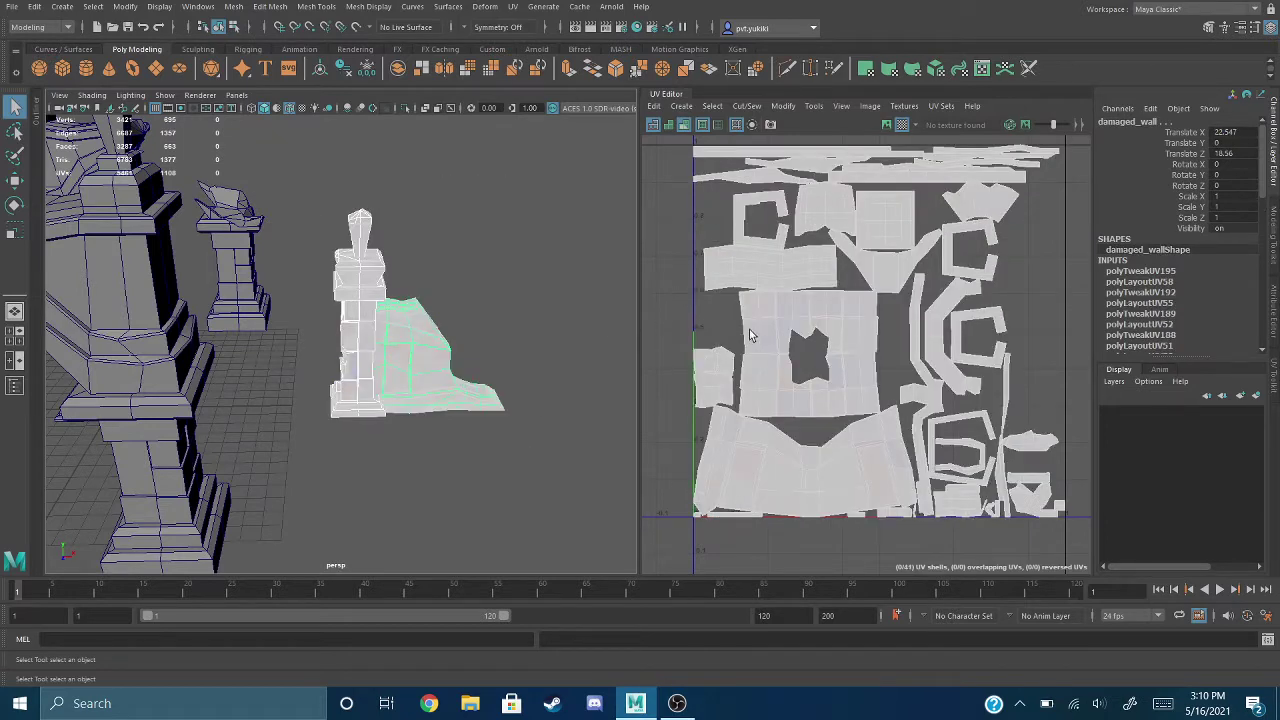
pyautogui.scroll(2, 752, 335)
pyautogui.keyDown('alt'); pyautogui.moveTo(727, 319); pyautogui.dragTo(707, 348, button='middle'); pyautogui.keyUp('alt')
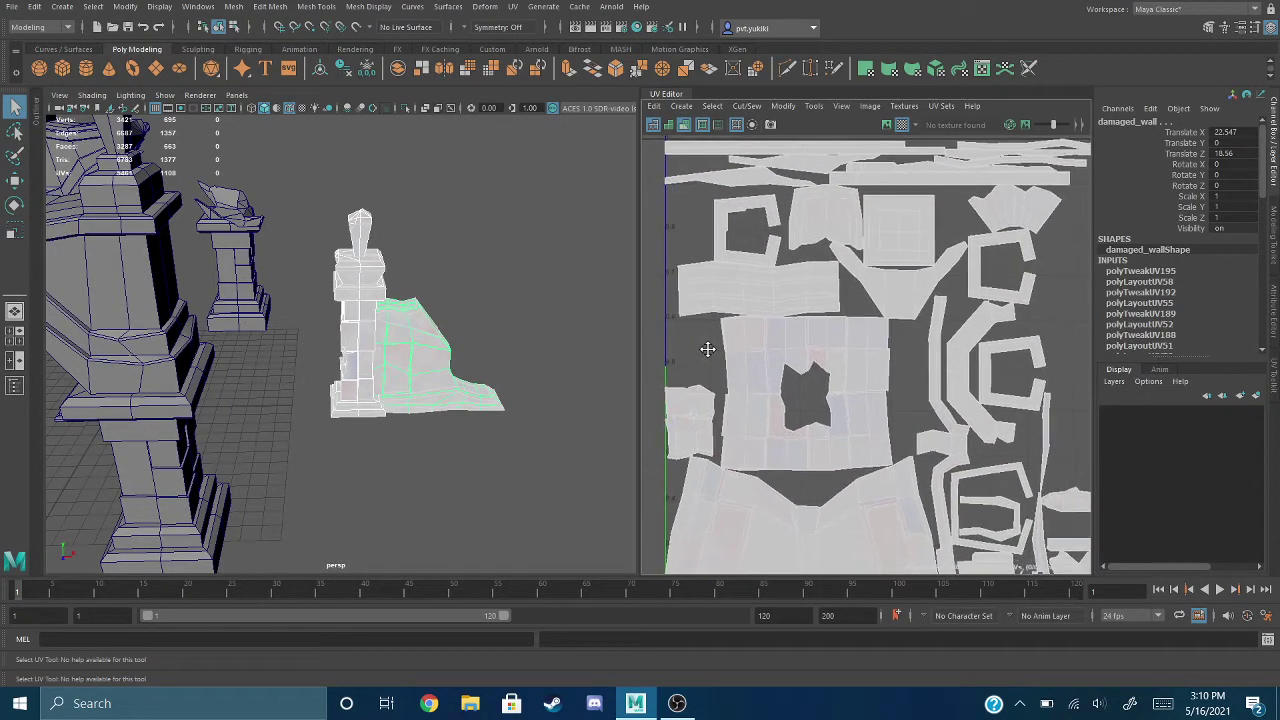
# Step: Switch the damaged wall and its pillar to face selection
pyautogui.keyDown('alt'); pyautogui.moveTo(579, 363); pyautogui.dragTo(510, 353); pyautogui.keyUp('alt')
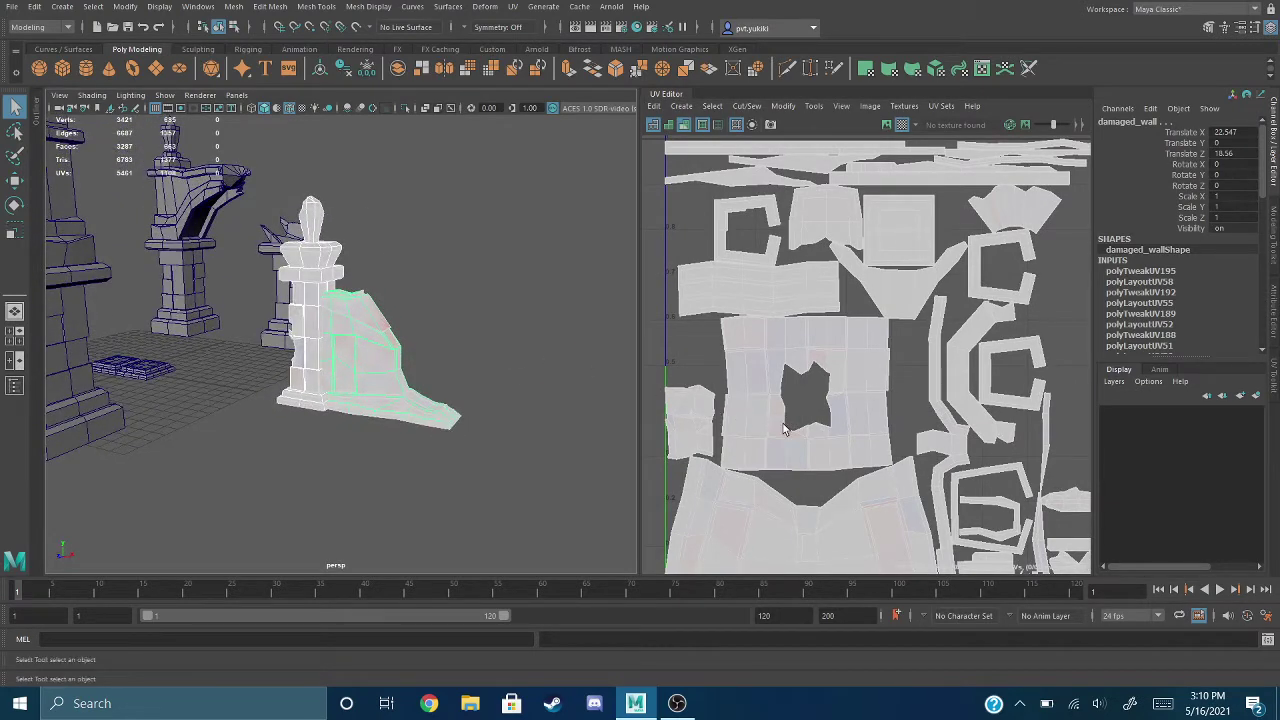
pyautogui.click(814, 402)
pyautogui.press('F11')
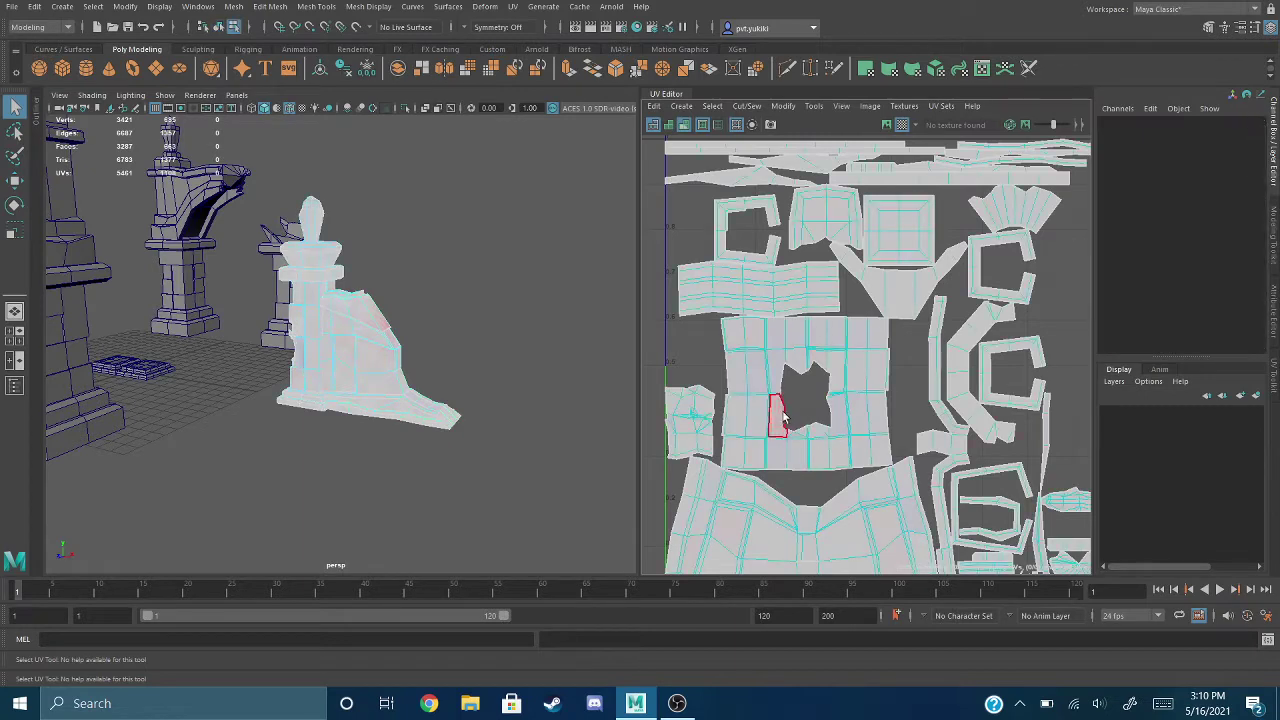
# Step: Compare the distortion on the shell with the jagged hole and its neighbouring patch shell with the pillar's broken side
pyautogui.keyDown('alt'); pyautogui.moveTo(800, 463); pyautogui.dragTo(814, 335, button='middle'); pyautogui.keyUp('alt')
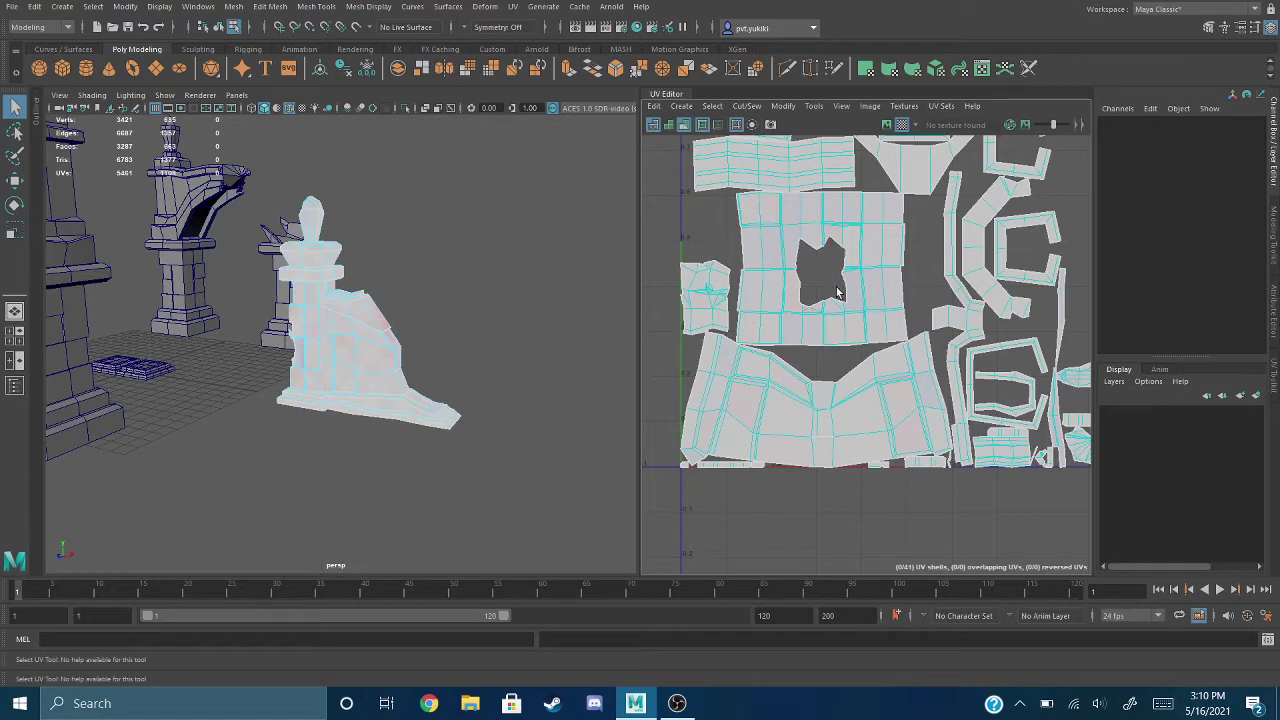
pyautogui.scroll(4, 831, 349)
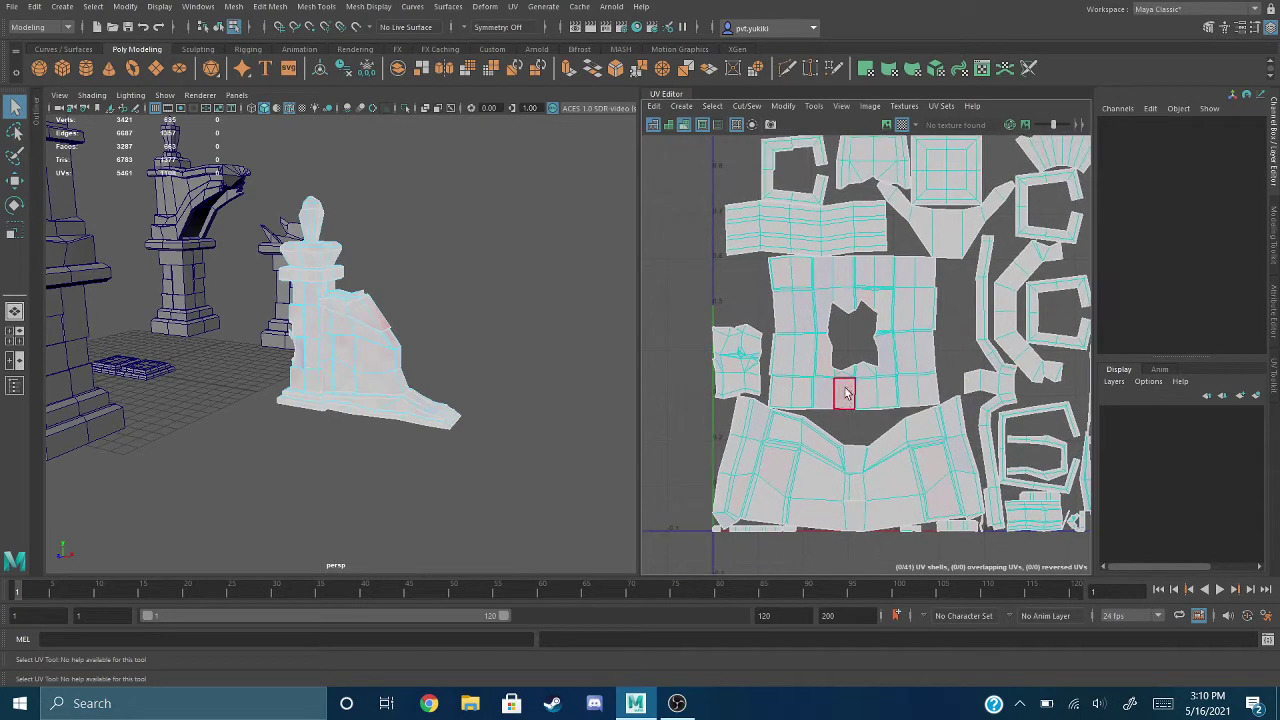
pyautogui.scroll(-1, 844, 332)
pyautogui.keyDown('alt'); pyautogui.moveTo(847, 339); pyautogui.dragTo(869, 331, button='middle'); pyautogui.keyUp('alt')
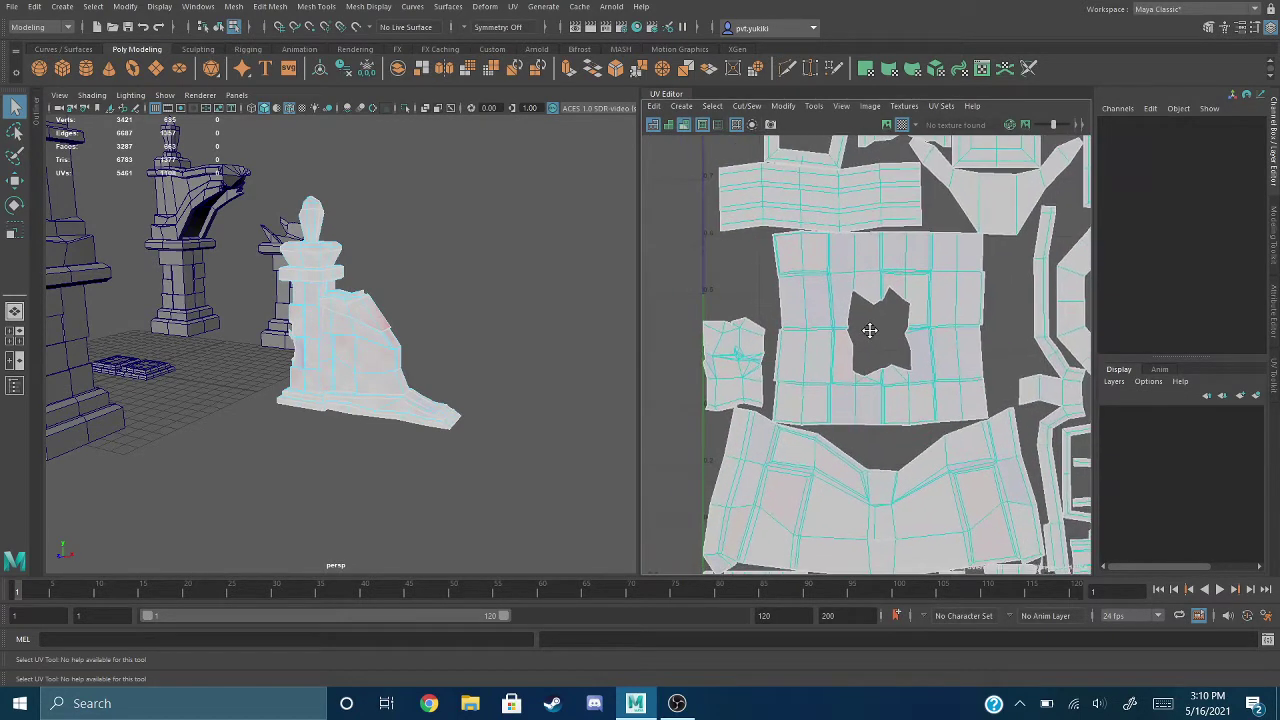
pyautogui.scroll(1, 774, 365)
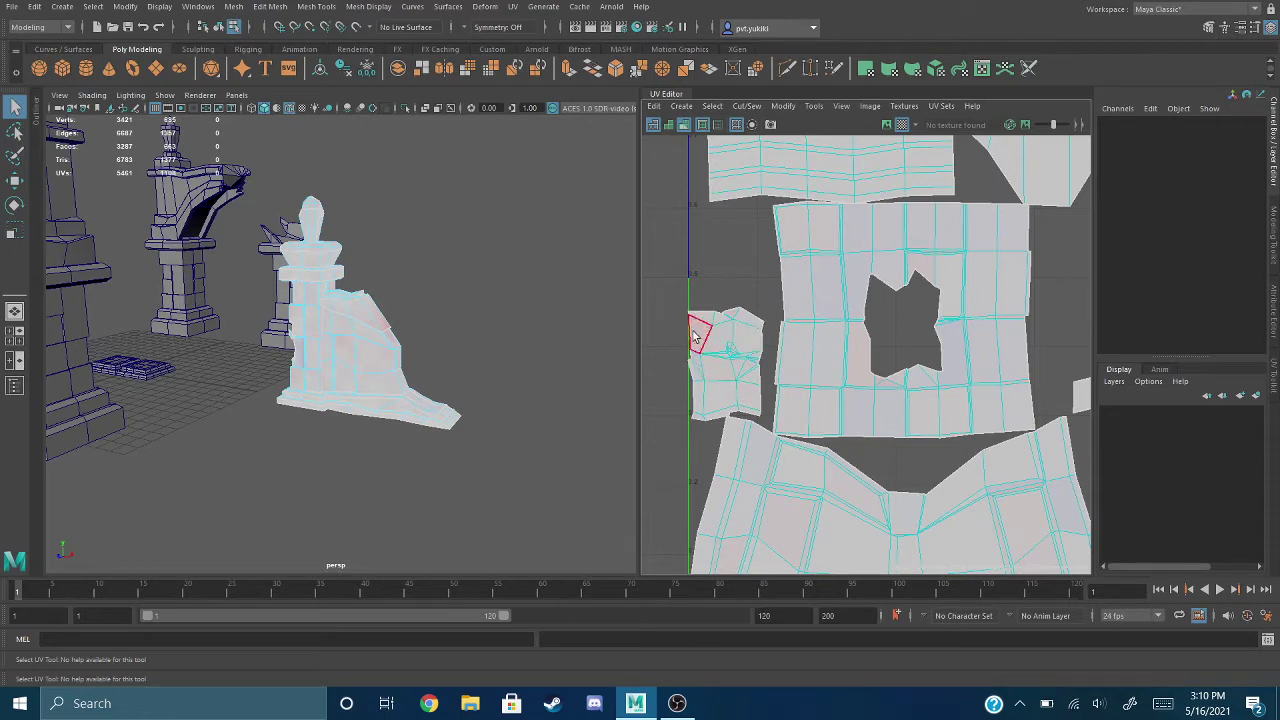
pyautogui.keyDown('alt'); pyautogui.moveTo(578, 361); pyautogui.dragTo(560, 418); pyautogui.keyUp('alt')
pyautogui.press('f')
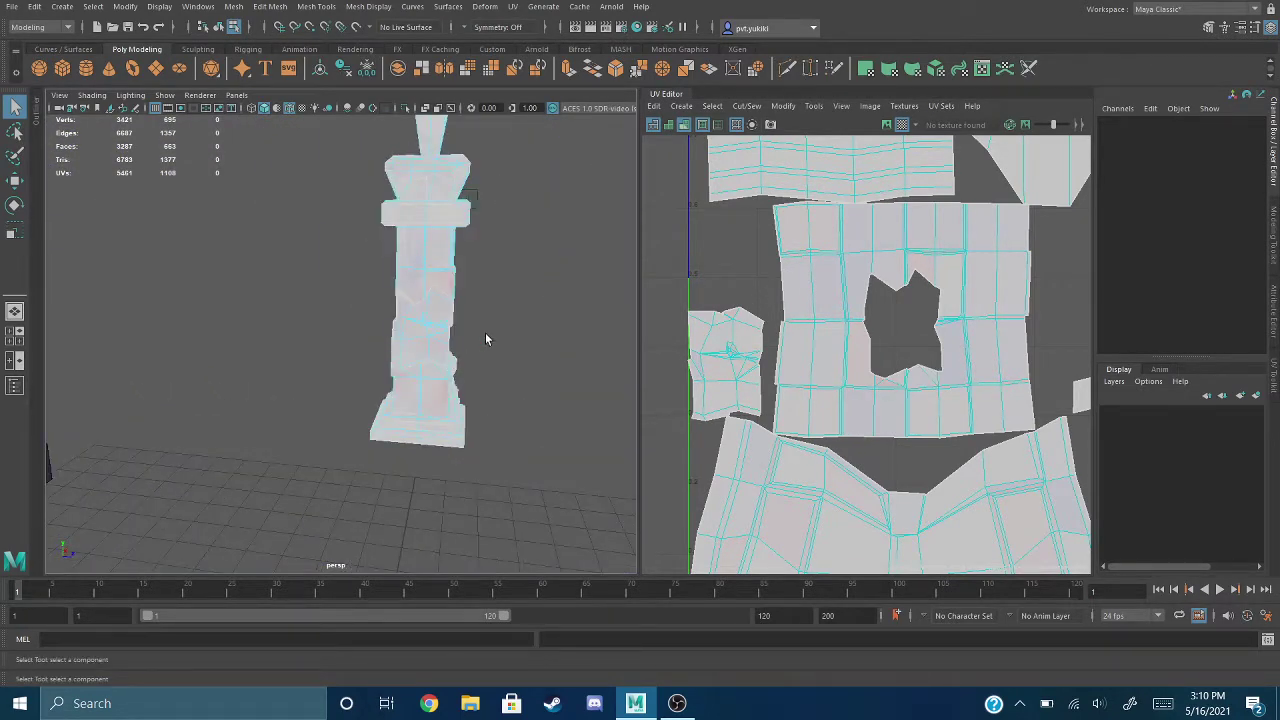
pyautogui.keyDown('alt'); pyautogui.moveTo(486, 335); pyautogui.dragTo(431, 357); pyautogui.keyUp('alt')
pyautogui.keyDown('alt'); pyautogui.moveTo(431, 357); pyautogui.dragTo(469, 360, button='right'); pyautogui.keyUp('alt')
pyautogui.keyDown('alt'); pyautogui.moveTo(497, 361); pyautogui.dragTo(511, 332); pyautogui.keyUp('alt')
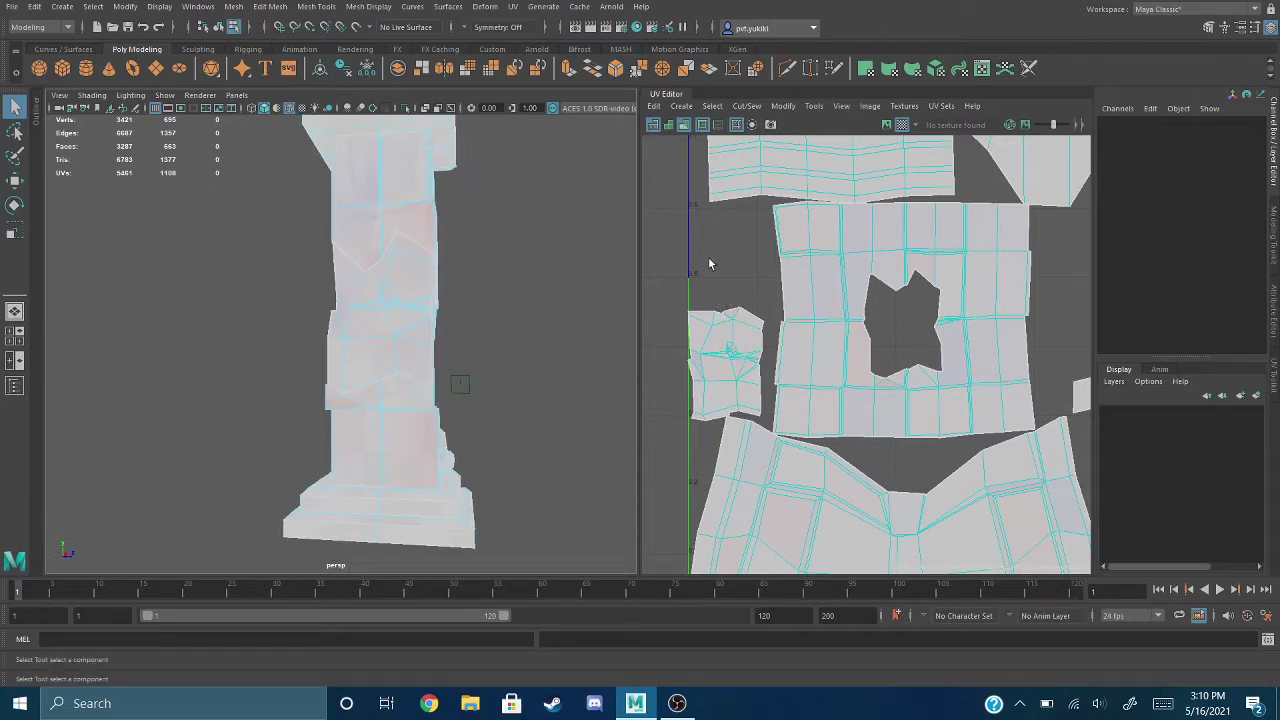
# Step: Inspect the narrow gap between the C-shaped shell and the banded strip shell, and check the whole layout's packing
pyautogui.keyDown('alt'); pyautogui.moveTo(709, 286); pyautogui.dragTo(671, 317, button='middle'); pyautogui.keyUp('alt')
pyautogui.scroll(-3, 680, 342)
pyautogui.scroll(-1, 675, 338)
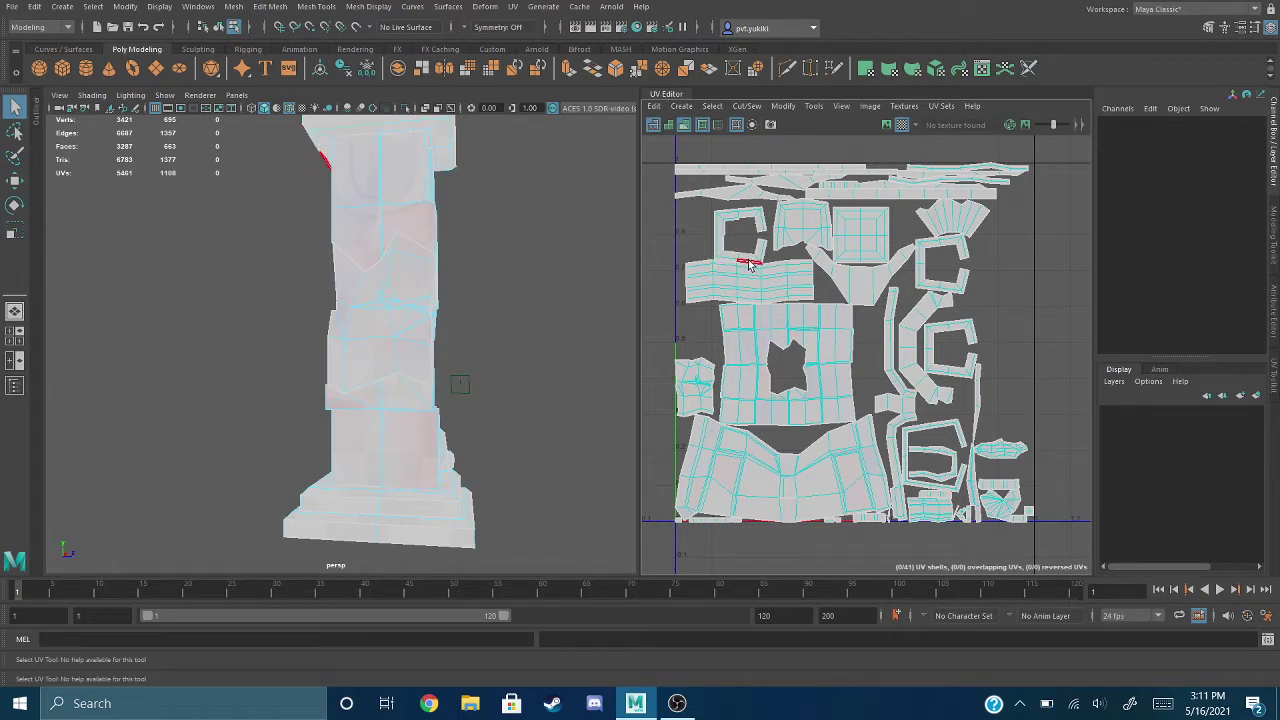
pyautogui.scroll(10, 709, 233)
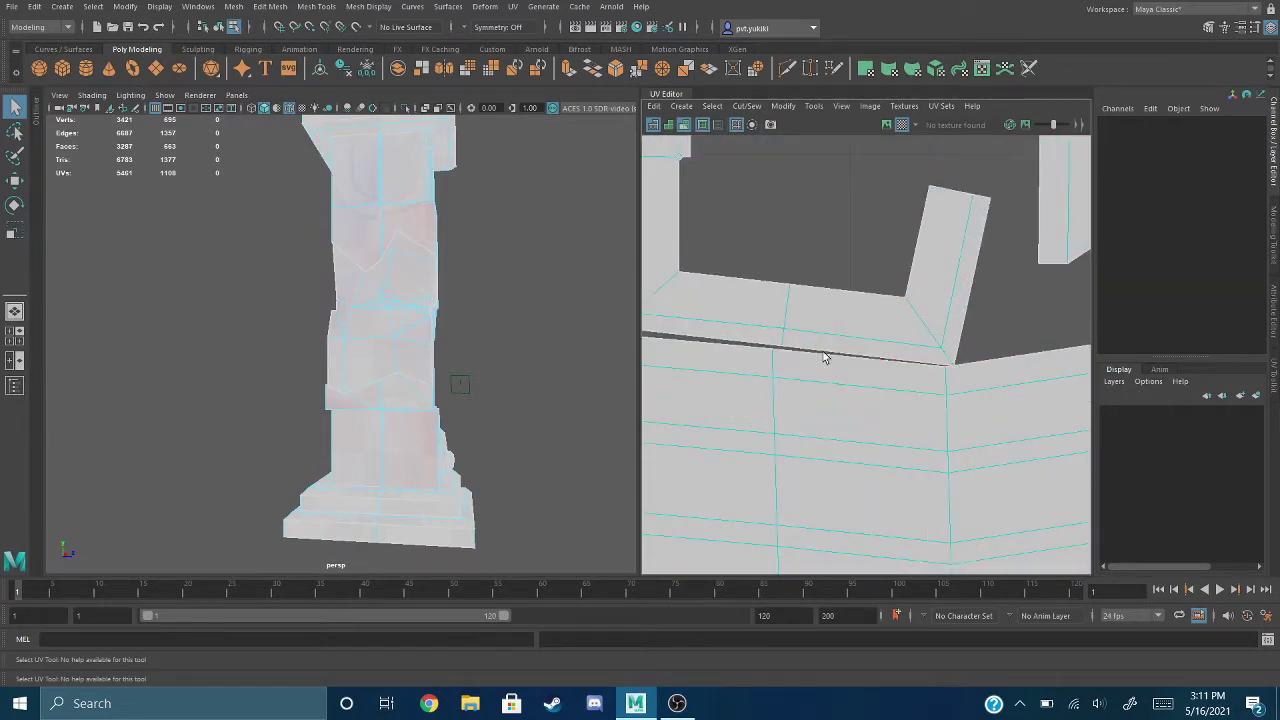
pyautogui.keyDown('alt'); pyautogui.moveTo(543, 303); pyautogui.dragTo(675, 326); pyautogui.keyUp('alt')
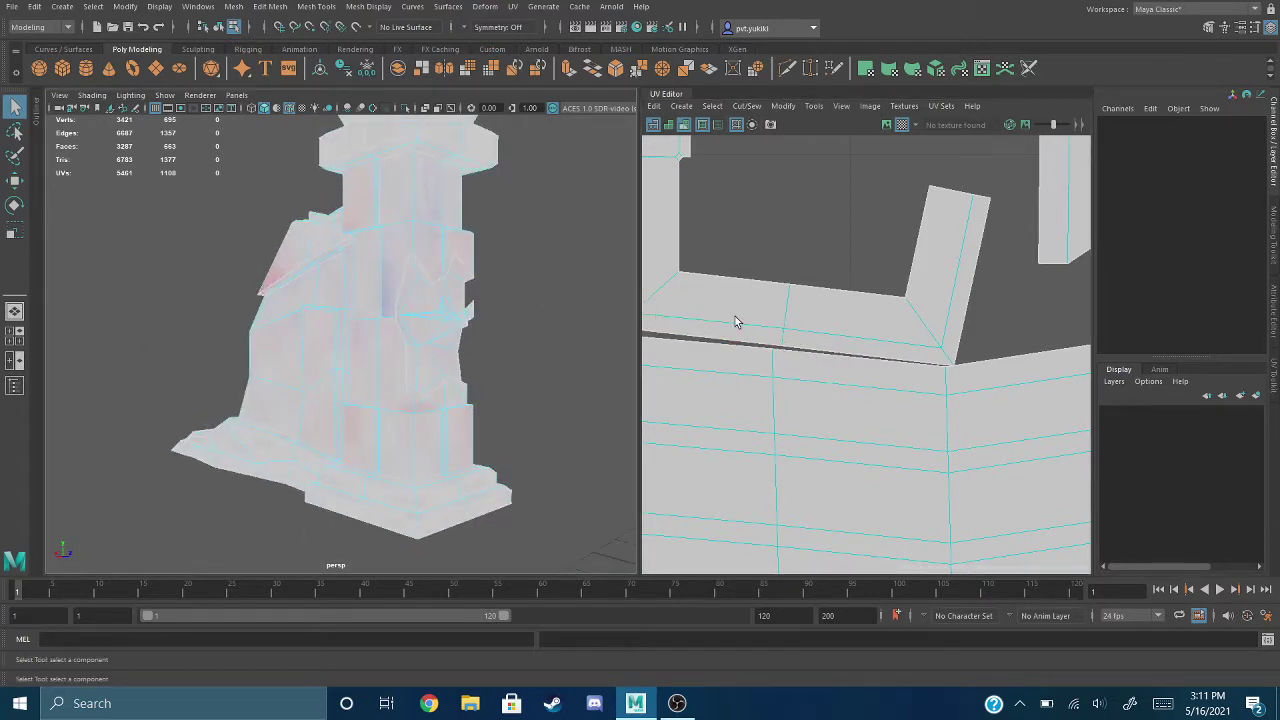
pyautogui.scroll(-2, 728, 291)
pyautogui.scroll(-1, 728, 291)
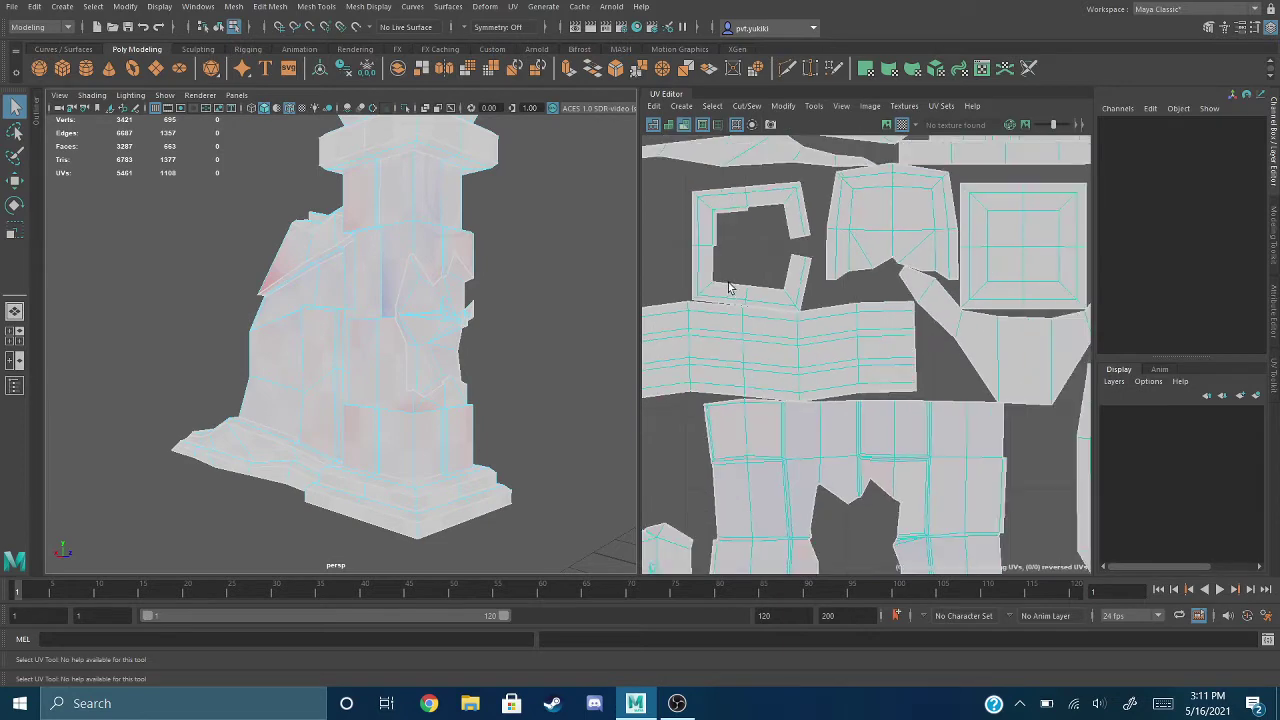
pyautogui.scroll(-5, 730, 272)
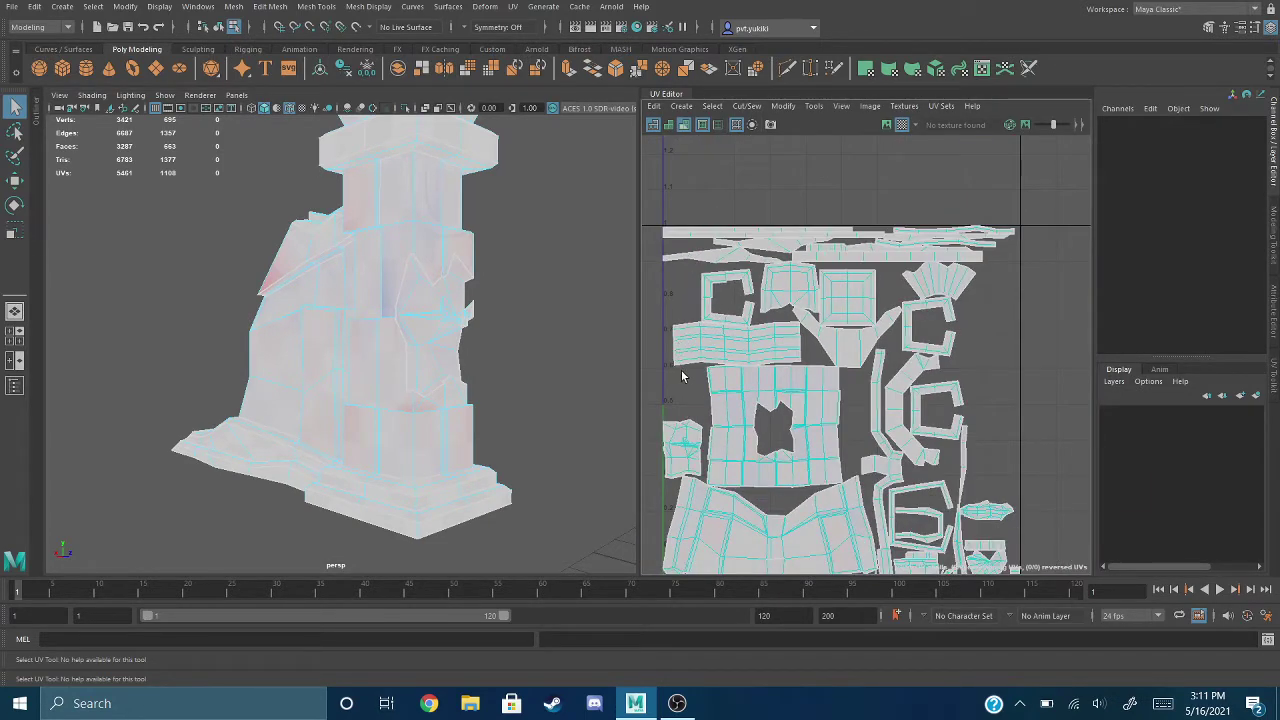
pyautogui.keyDown('alt'); pyautogui.moveTo(681, 369); pyautogui.dragTo(676, 315, button='middle'); pyautogui.keyUp('alt')
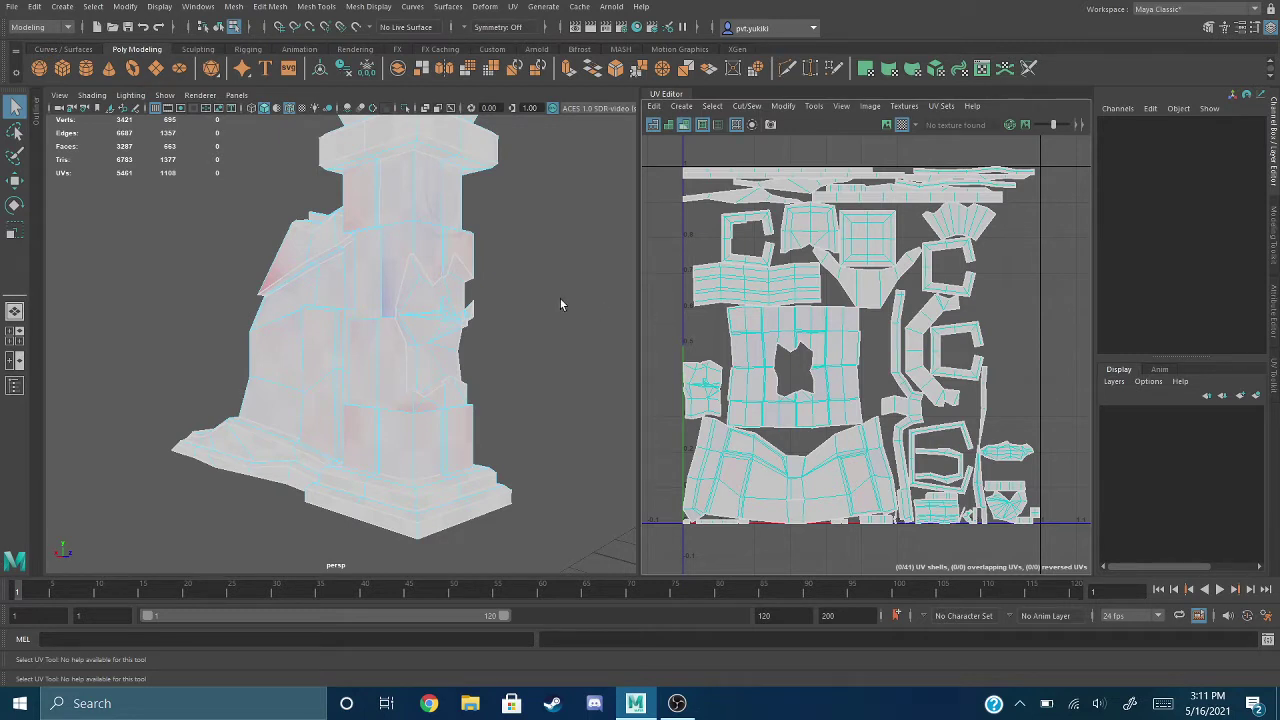
# Step: Turn off UV distortion and turn on the checker map for the damaged wall and its pillar
pyautogui.keyDown('alt'); pyautogui.moveTo(545, 291); pyautogui.dragTo(341, 295); pyautogui.keyUp('alt')
pyautogui.scroll(-5, 341, 295)
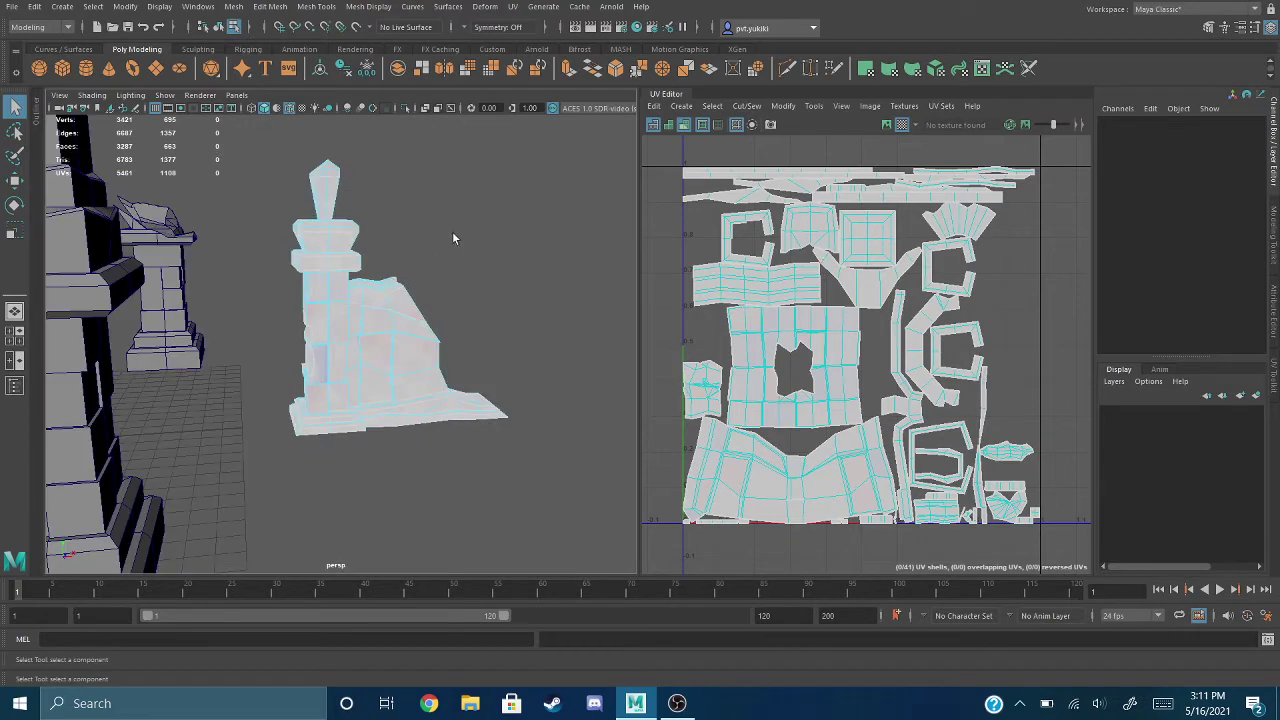
pyautogui.keyDown('alt'); pyautogui.moveTo(454, 237); pyautogui.dragTo(438, 234); pyautogui.keyUp('alt')
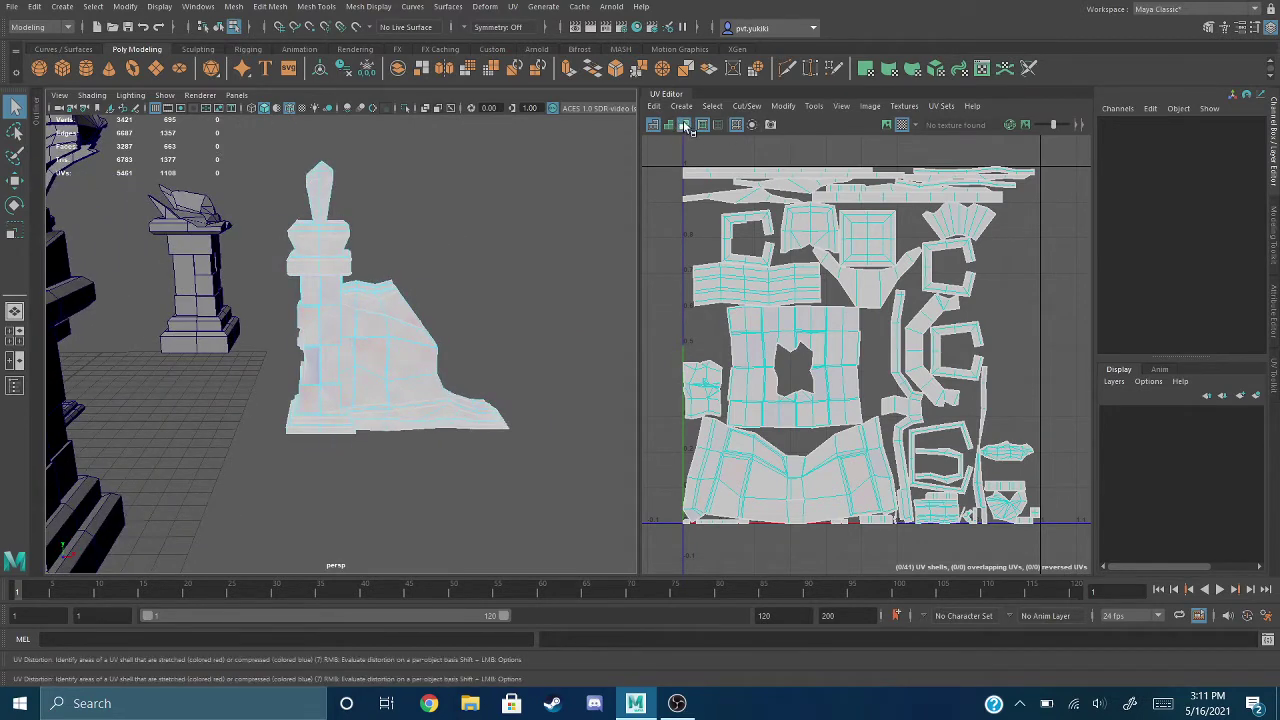
pyautogui.click(901, 124)
pyautogui.keyDown('alt'); pyautogui.moveTo(569, 303); pyautogui.dragTo(526, 293); pyautogui.keyUp('alt')
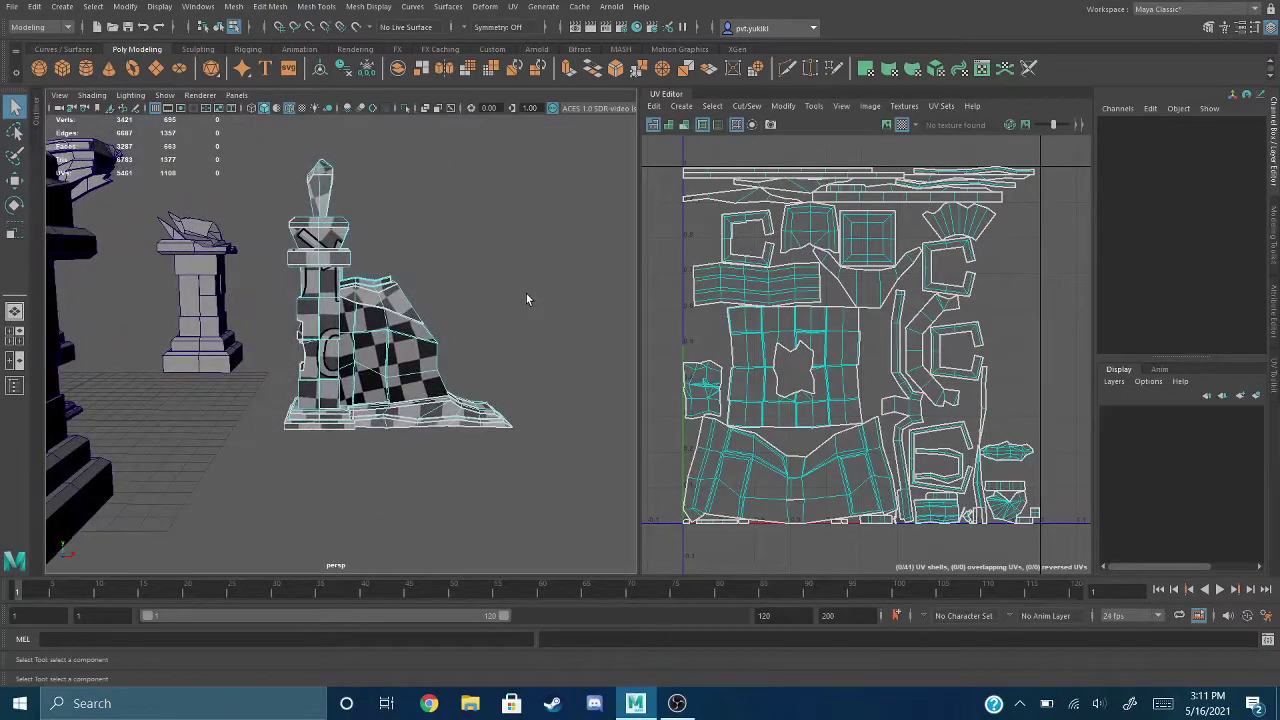
# Step: Examine the checker pattern on the damaged wall, the pillar's capital and its broken side from several angles
pyautogui.scroll(5, 525, 292)
pyautogui.keyDown('alt'); pyautogui.moveTo(521, 283); pyautogui.dragTo(471, 263, button='middle'); pyautogui.keyUp('alt')
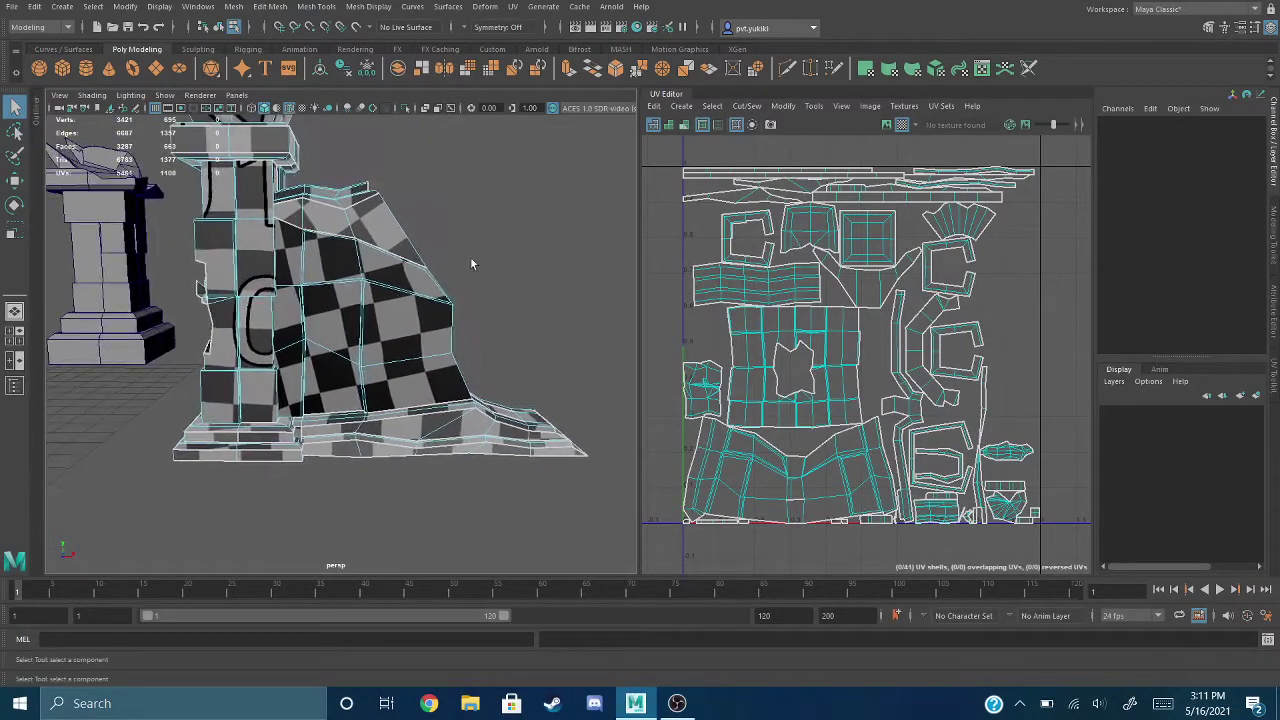
pyautogui.keyDown('alt'); pyautogui.moveTo(527, 277); pyautogui.dragTo(455, 325); pyautogui.keyUp('alt')
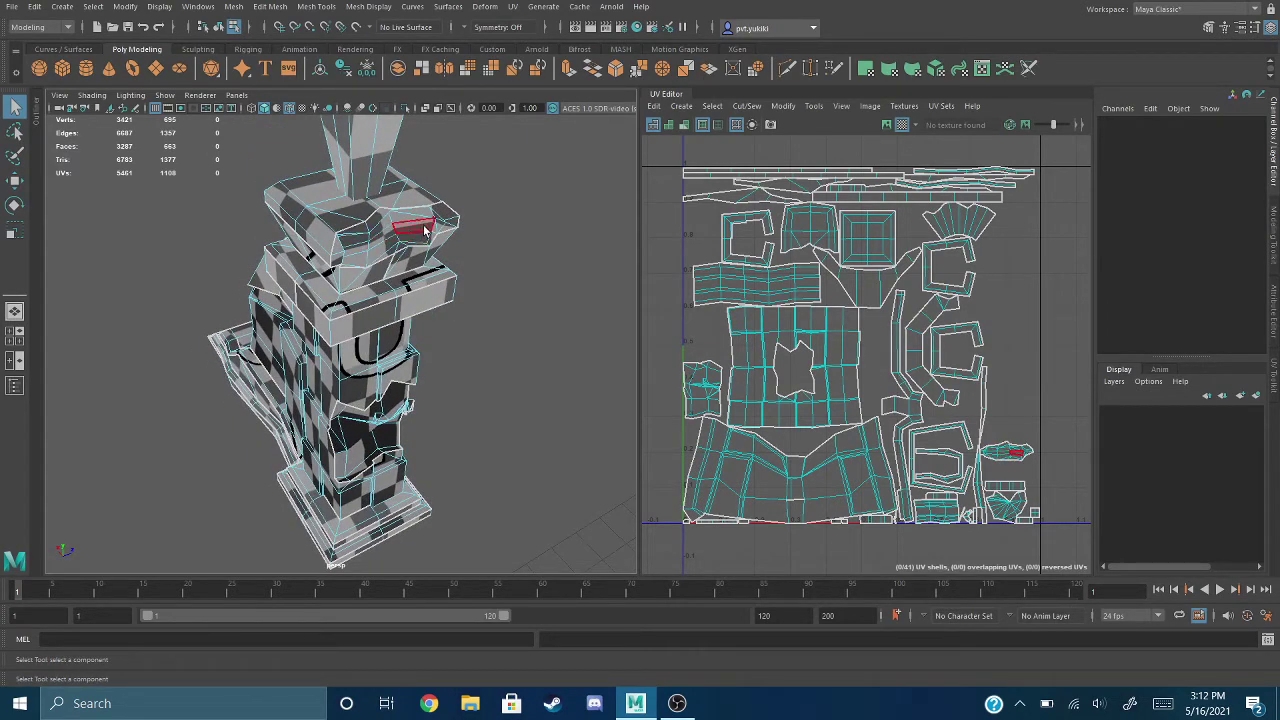
pyautogui.keyDown('alt'); pyautogui.moveTo(409, 234); pyautogui.dragTo(488, 374); pyautogui.keyUp('alt')
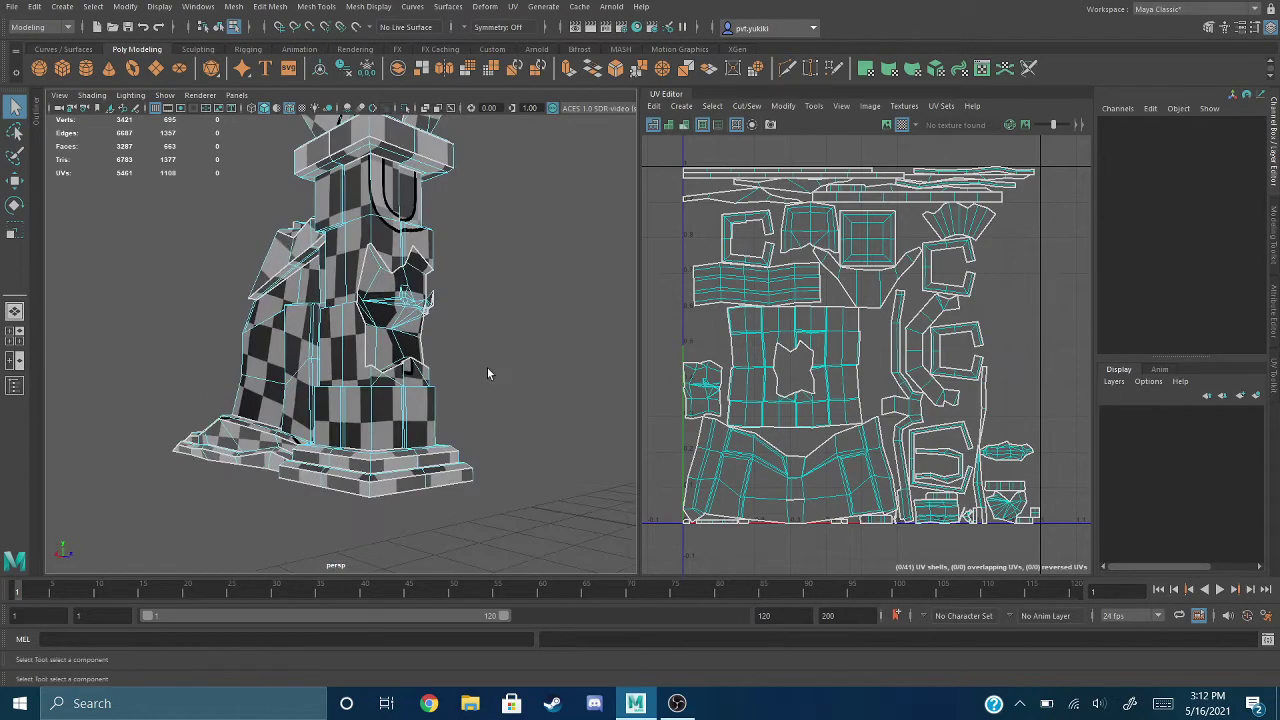
# Step: Examine the checker pattern on the damaged wall's broad sides, sloping broken end and base from several angles
pyautogui.keyDown('alt'); pyautogui.moveTo(405, 320); pyautogui.dragTo(505, 310); pyautogui.keyUp('alt')
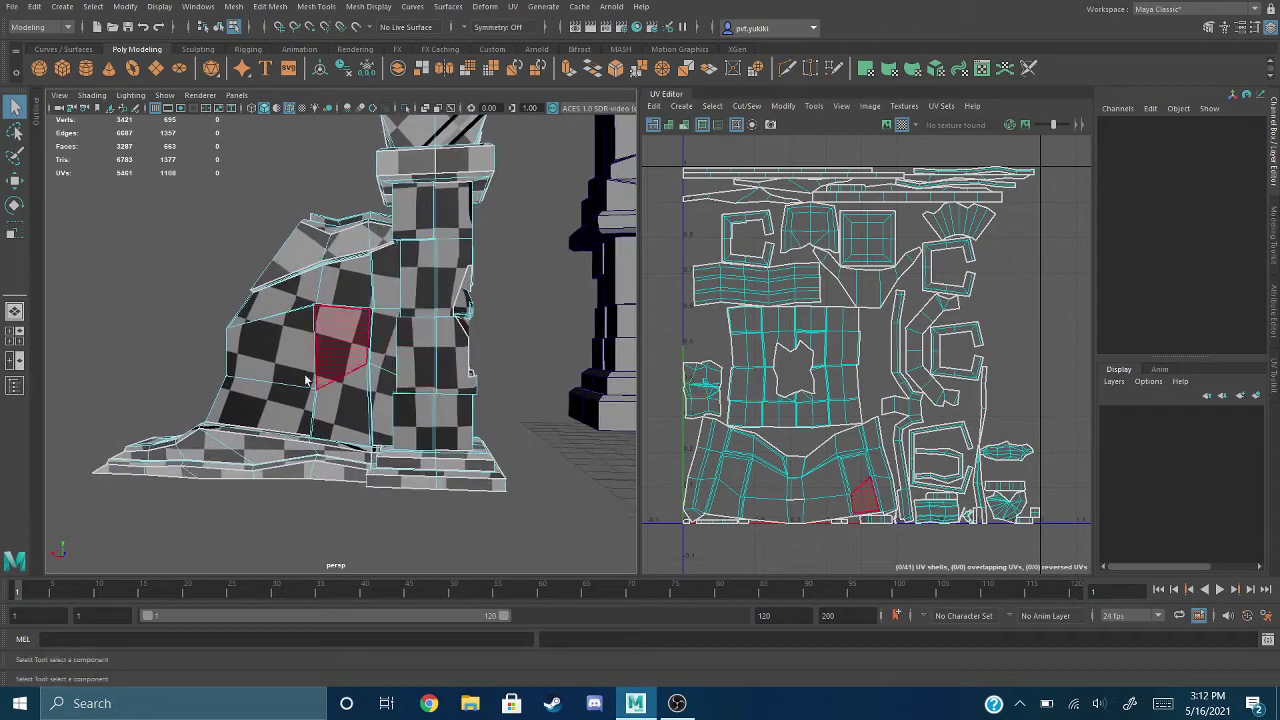
pyautogui.keyDown('alt'); pyautogui.moveTo(165, 306); pyautogui.dragTo(260, 330); pyautogui.keyUp('alt')
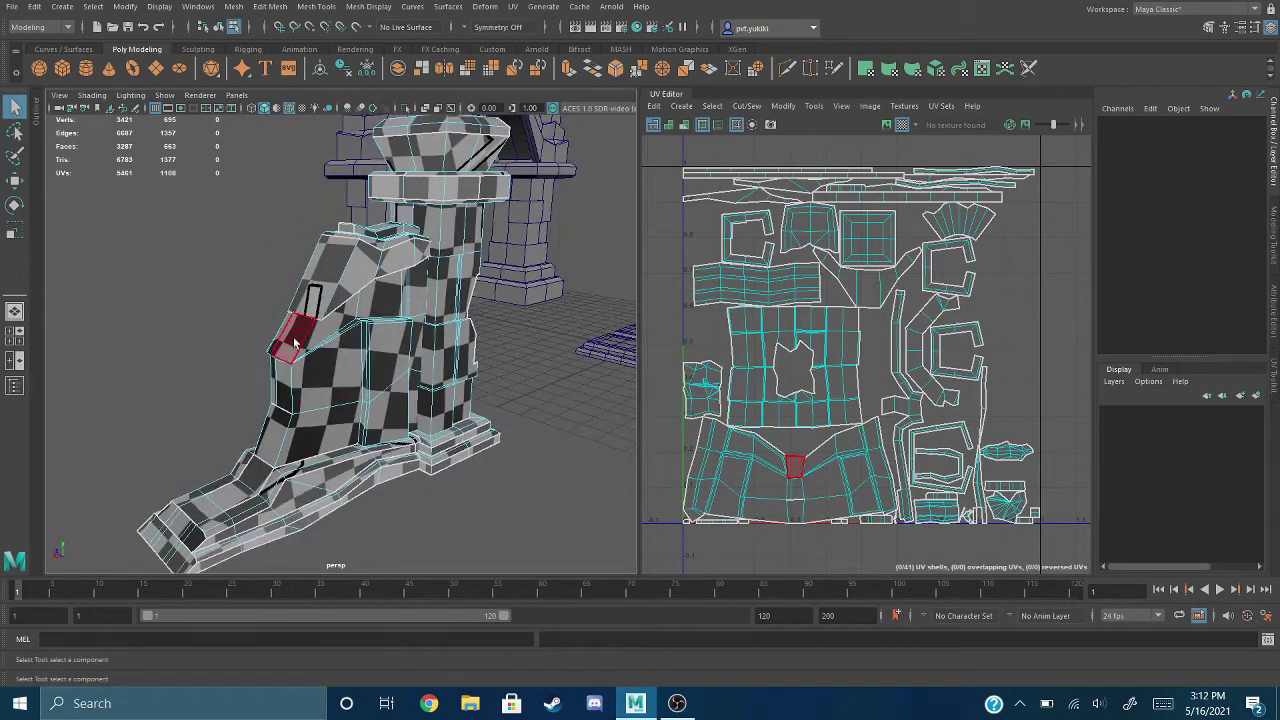
pyautogui.keyDown('alt'); pyautogui.moveTo(231, 406); pyautogui.dragTo(254, 378); pyautogui.keyUp('alt')
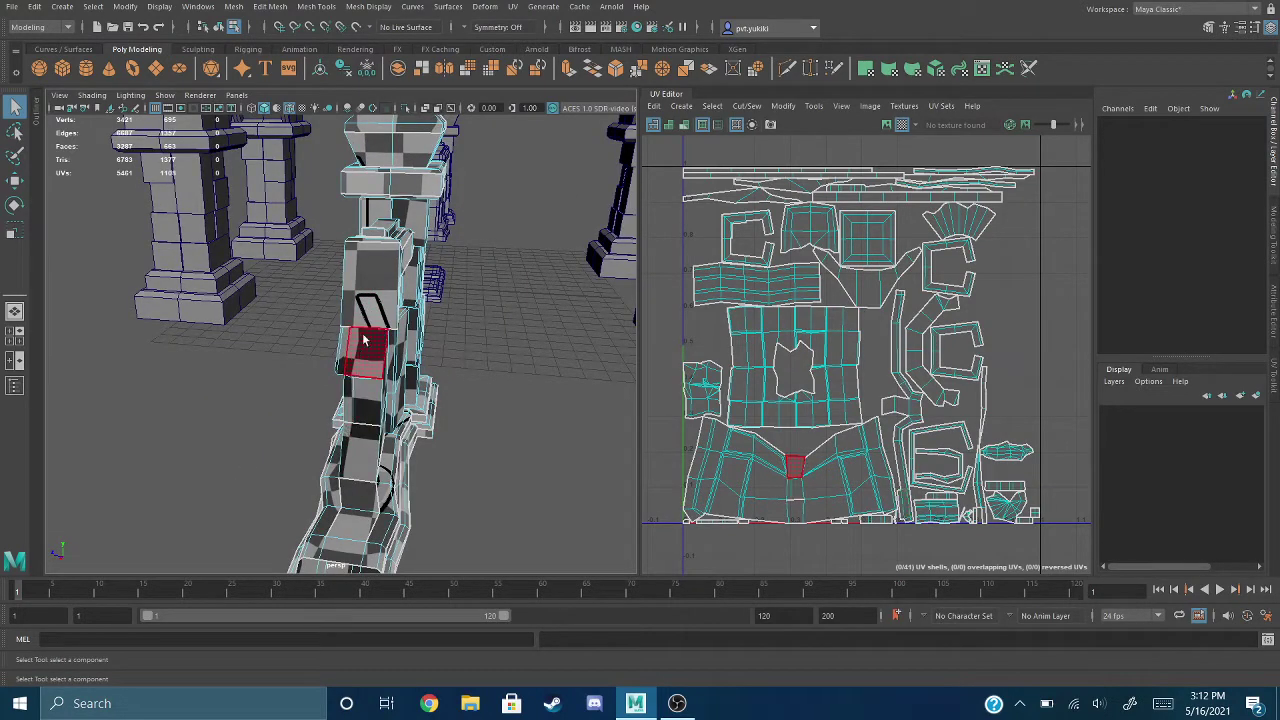
pyautogui.keyDown('alt'); pyautogui.moveTo(268, 424); pyautogui.dragTo(437, 307); pyautogui.keyUp('alt')
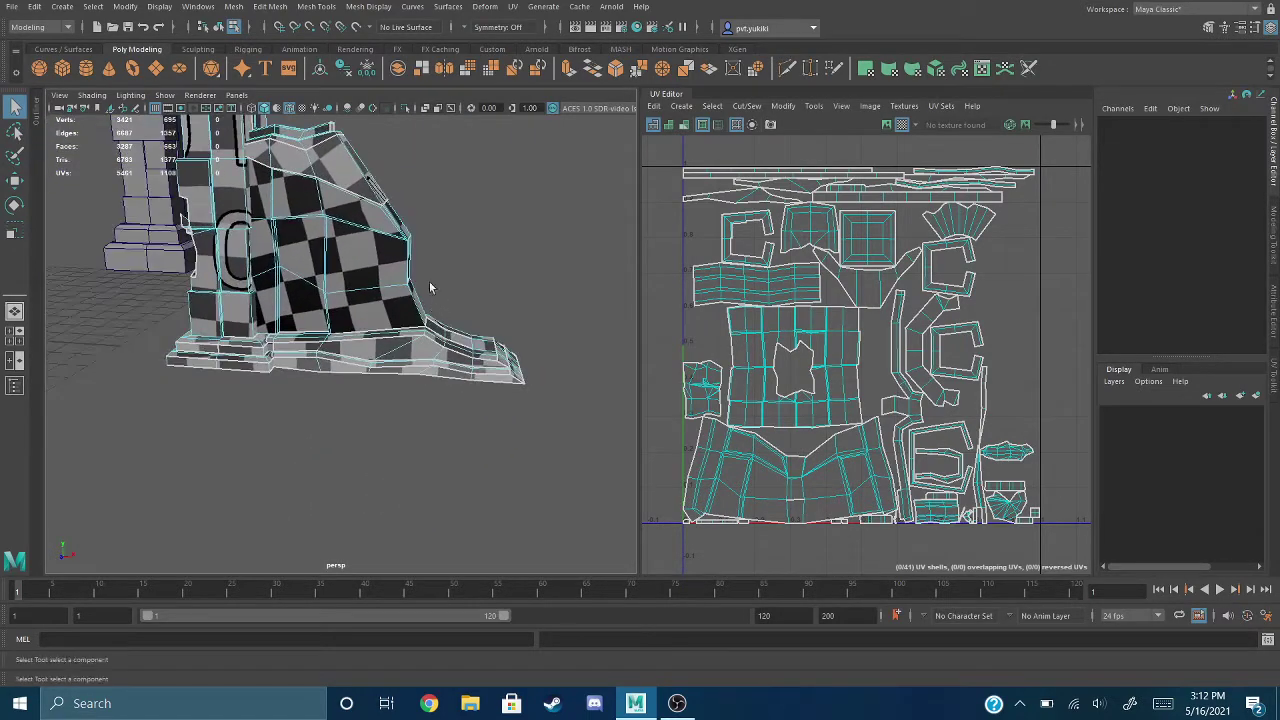
pyautogui.press('f')
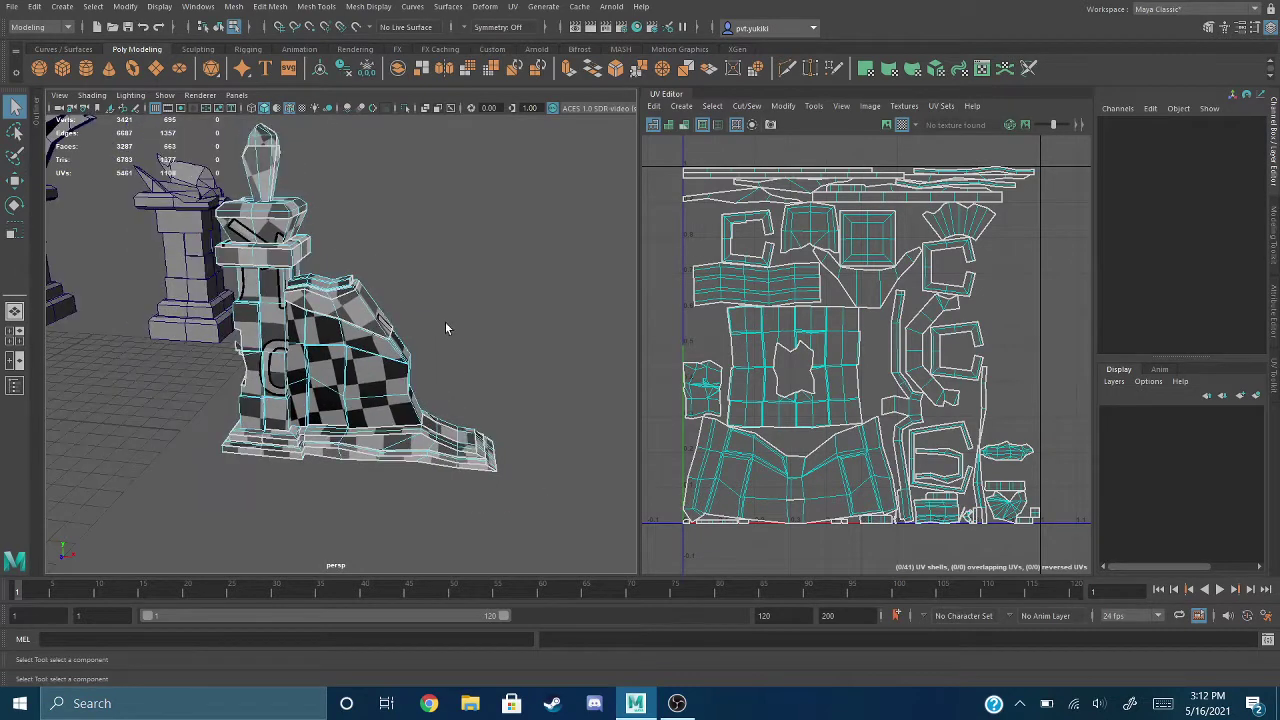
pyautogui.keyDown('alt'); pyautogui.moveTo(441, 286); pyautogui.dragTo(449, 203); pyautogui.keyUp('alt')
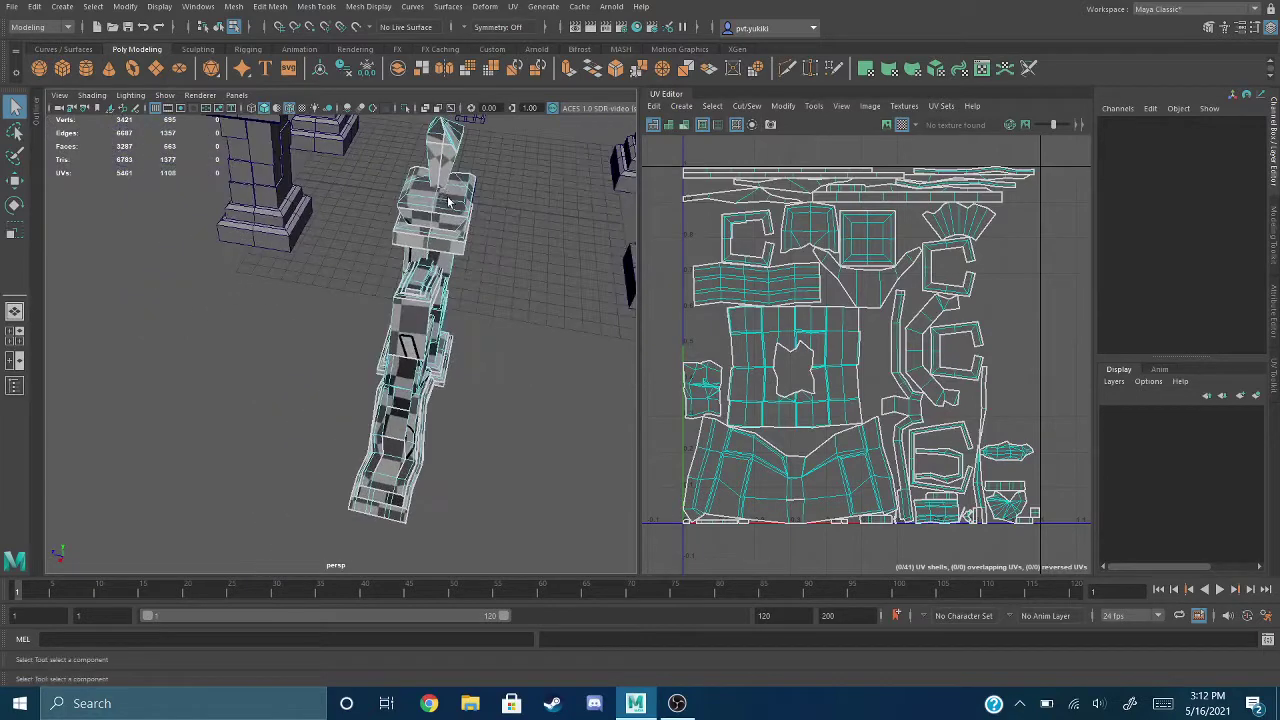
pyautogui.keyDown('alt'); pyautogui.moveTo(510, 318); pyautogui.dragTo(428, 290); pyautogui.keyUp('alt')
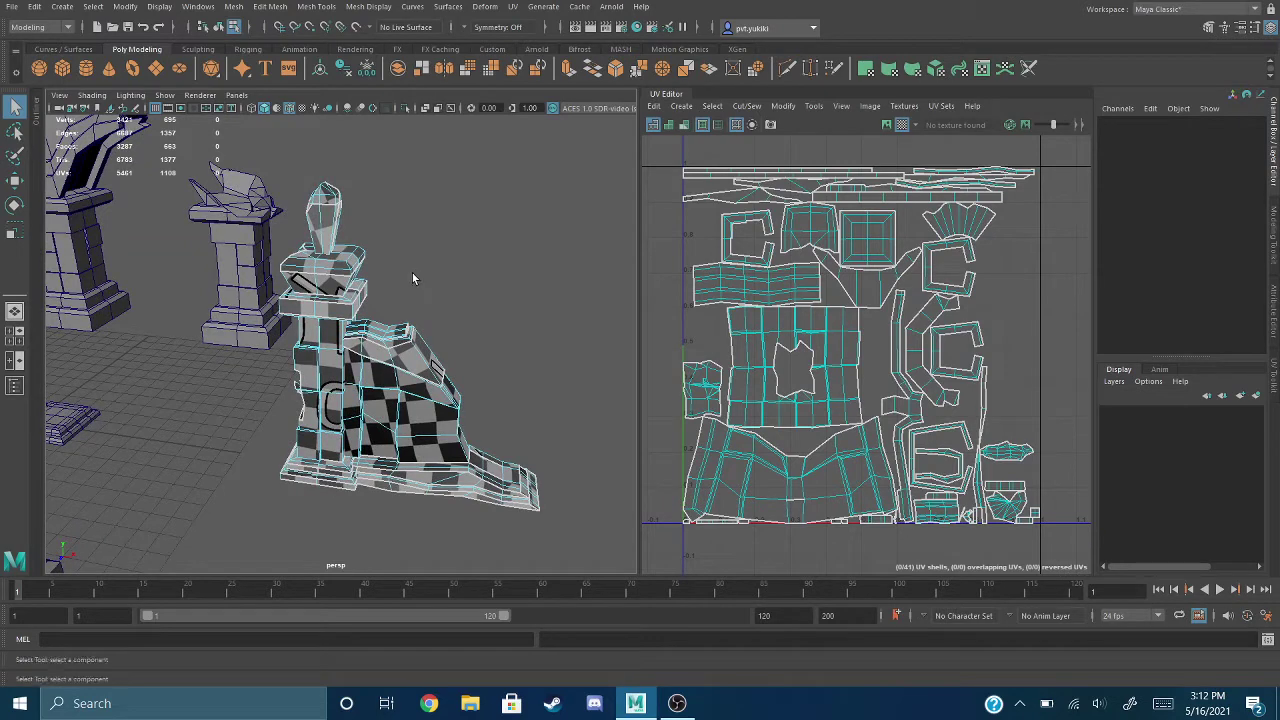
# Step: Check the checker pattern across the whole damaged wall piece, including the pillar's finial, capital and broken side
pyautogui.moveTo(412, 268)
pyautogui.keyDown('alt'); pyautogui.mouseDown()
pyautogui.moveTo(443, 277)
pyautogui.moveTo(400, 277)
pyautogui.moveTo(433, 236)
pyautogui.moveTo(403, 243)
pyautogui.moveTo(412, 270)
pyautogui.mouseUp(); pyautogui.keyUp('alt')
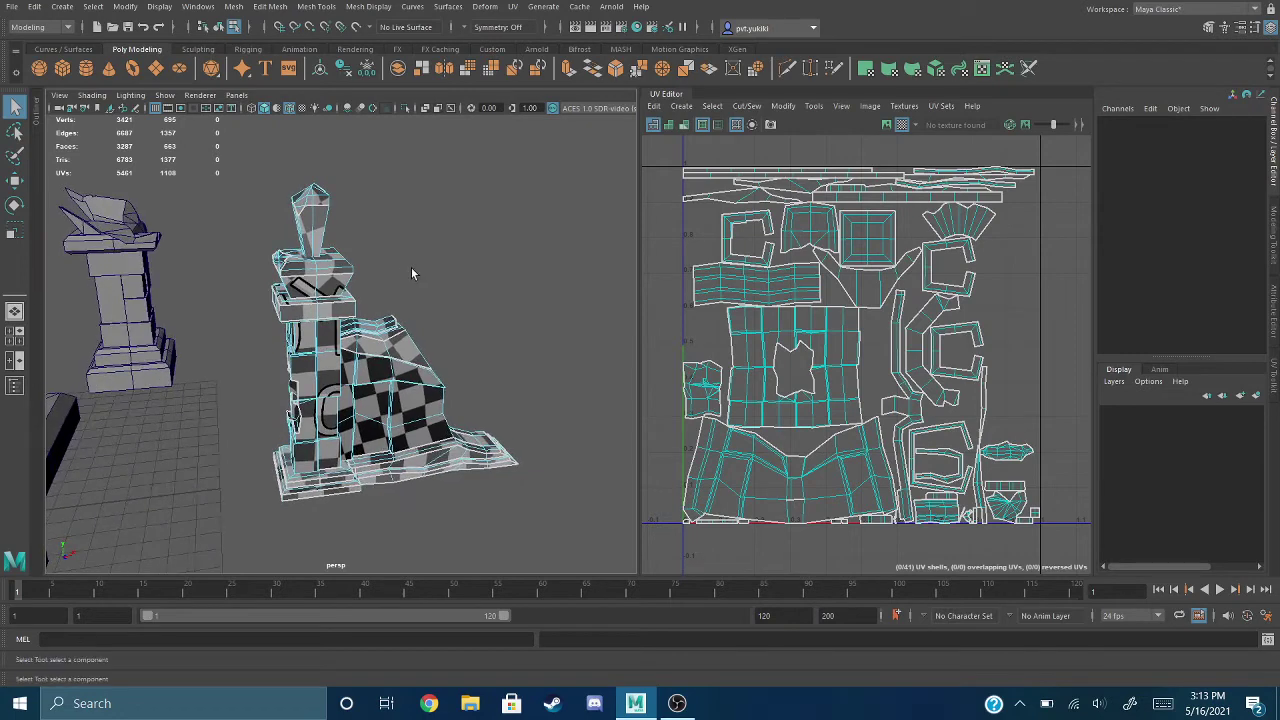
pyautogui.keyDown('alt'); pyautogui.moveTo(412, 270); pyautogui.dragTo(424, 277, button='middle'); pyautogui.keyUp('alt')
pyautogui.moveTo(424, 278)
pyautogui.keyDown('alt'); pyautogui.mouseDown()
pyautogui.moveTo(443, 289)
pyautogui.moveTo(430, 295)
pyautogui.mouseUp(); pyautogui.keyUp('alt')
pyautogui.scroll(4, 430, 295)
pyautogui.scroll(-4, 434, 275)
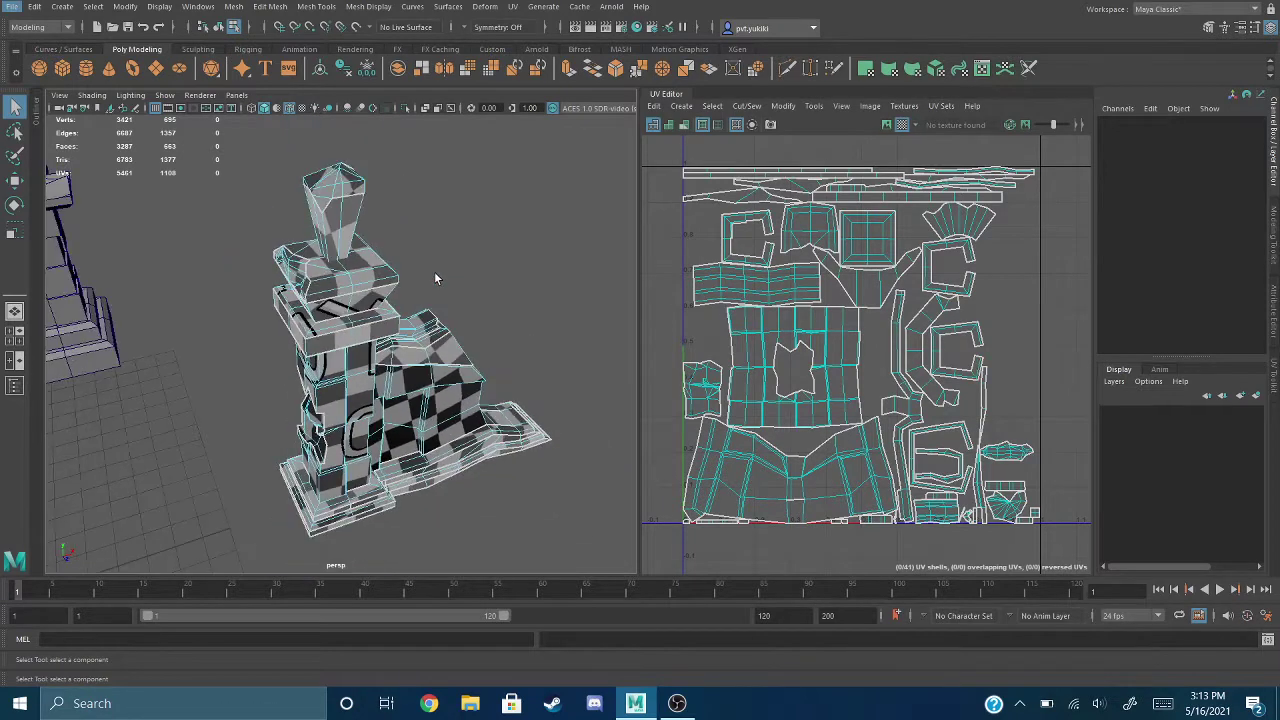
pyautogui.keyDown('alt'); pyautogui.moveTo(432, 262); pyautogui.dragTo(502, 307); pyautogui.keyUp('alt')
pyautogui.keyDown('alt'); pyautogui.moveTo(453, 317); pyautogui.dragTo(450, 300, button='middle'); pyautogui.keyUp('alt')
pyautogui.scroll(-3, 450, 299)
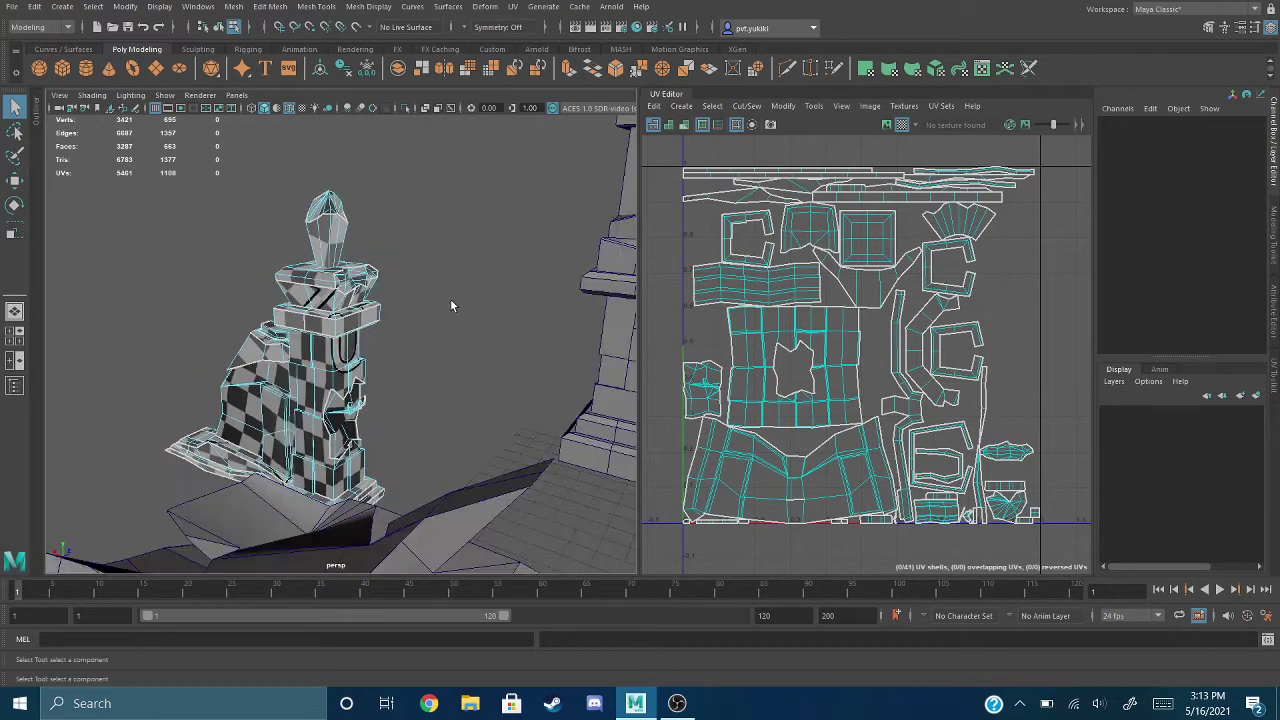
# Step: Select the intact wavy-topped wall with its pillar and switch to object selection mode to show its checker pattern
pyautogui.keyDown('alt'); pyautogui.moveTo(473, 294); pyautogui.dragTo(501, 280); pyautogui.keyUp('alt')
pyautogui.keyDown('alt'); pyautogui.moveTo(501, 280); pyautogui.dragTo(394, 277, button='right'); pyautogui.keyUp('alt')
pyautogui.keyDown('alt'); pyautogui.moveTo(394, 277); pyautogui.dragTo(493, 336); pyautogui.keyUp('alt')
pyautogui.scroll(4, 318, 290)
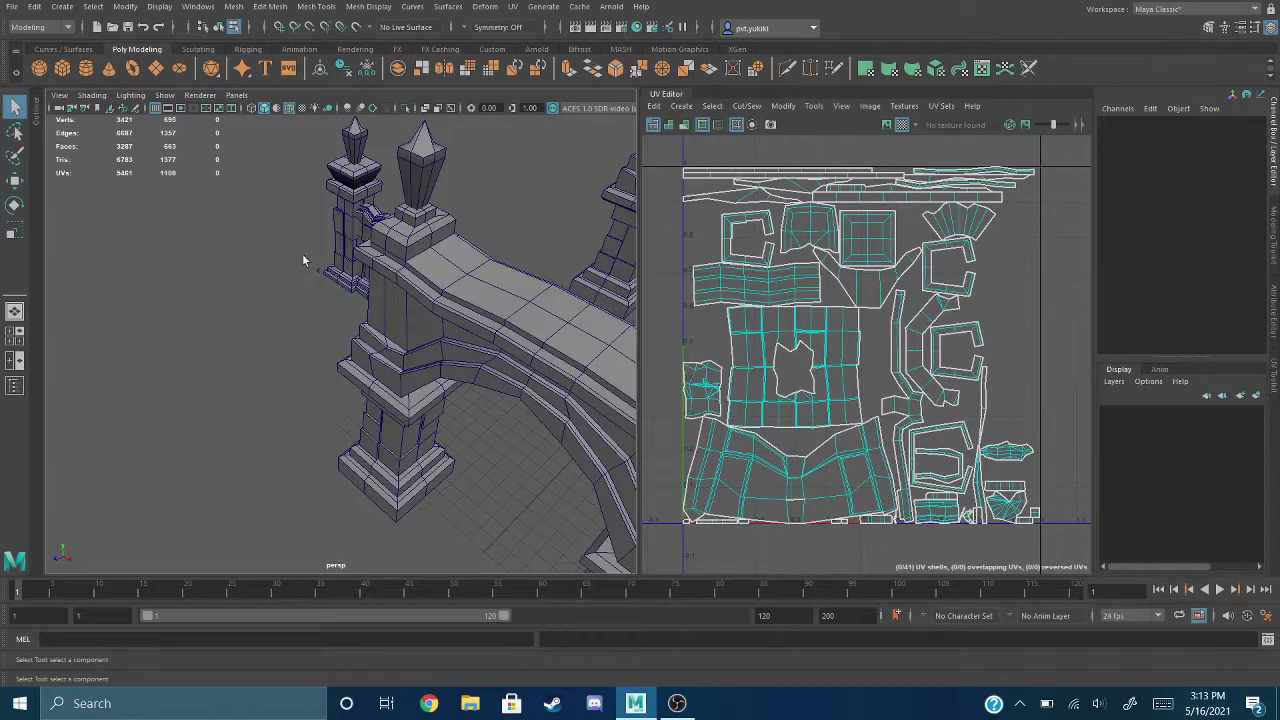
pyautogui.keyDown('alt'); pyautogui.moveTo(304, 260); pyautogui.dragTo(361, 347); pyautogui.keyUp('alt')
pyautogui.moveTo(268, 296); pyautogui.dragTo(430, 532)
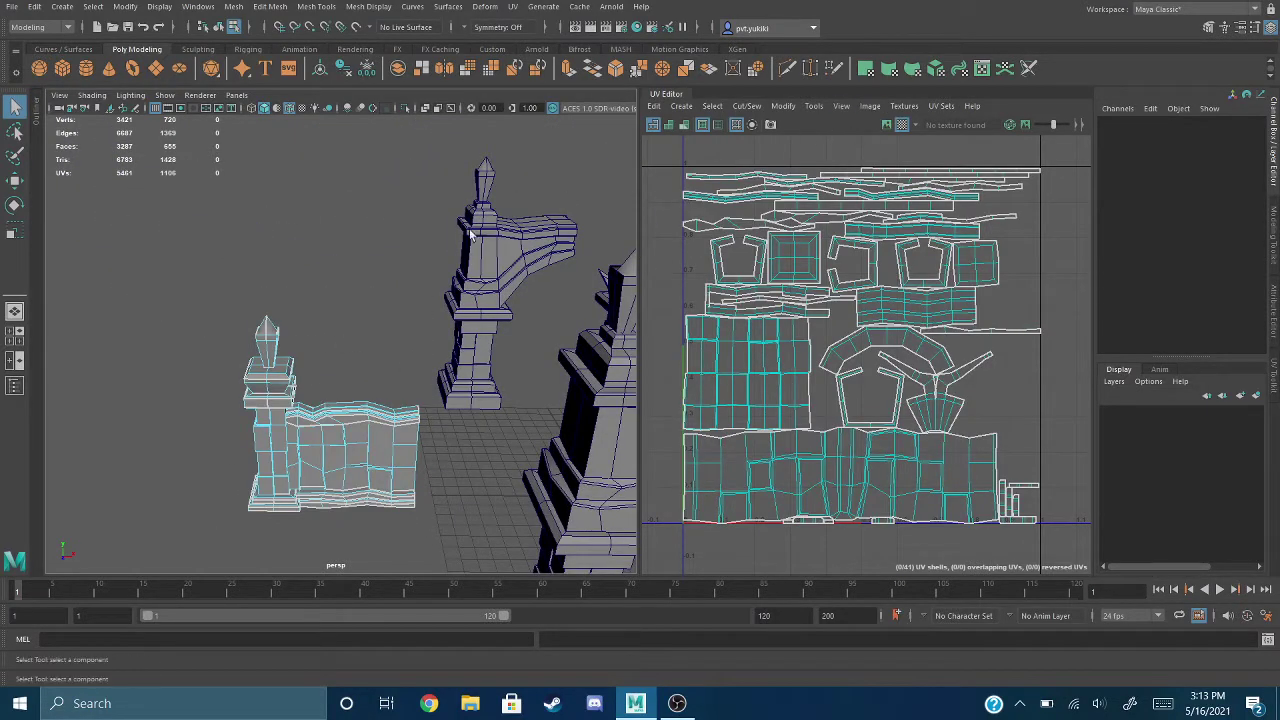
pyautogui.press('F8')
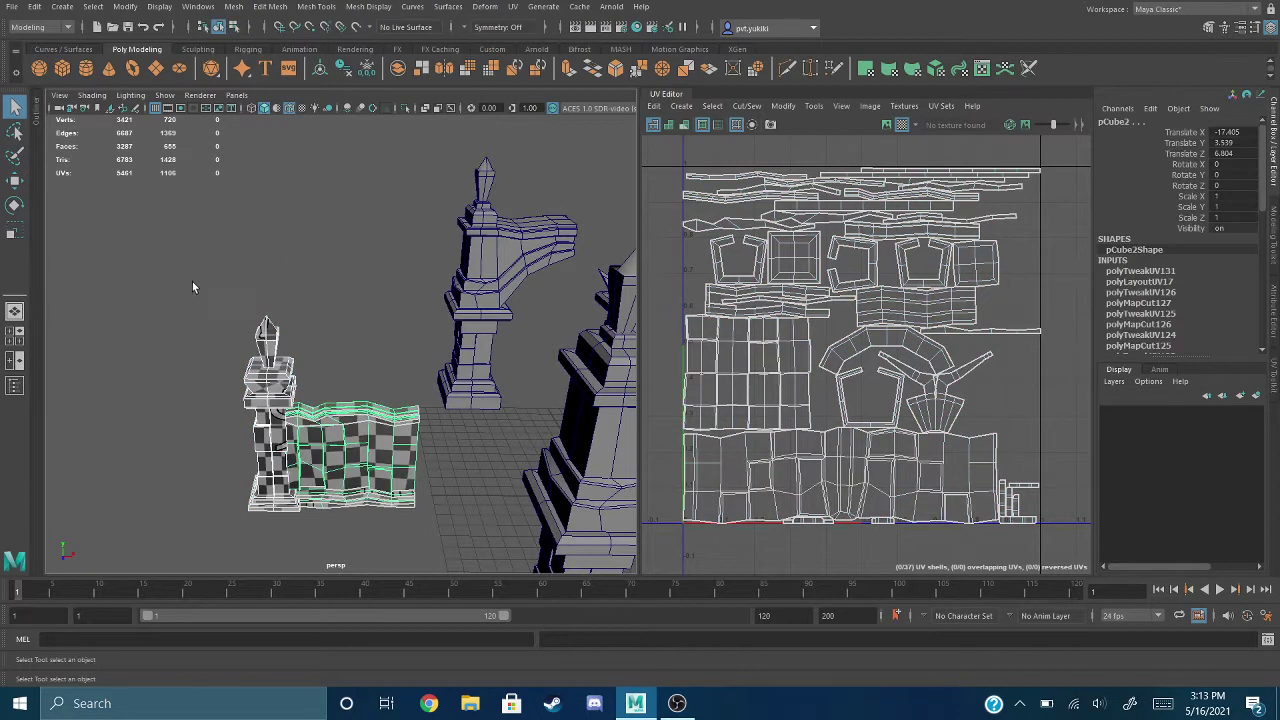
# Step: Examine the checker pattern on one broad face of the intact wall and on its pillar's shaft and capital
pyautogui.keyDown('alt'); pyautogui.moveTo(302, 252); pyautogui.dragTo(323, 197, button='middle'); pyautogui.keyUp('alt')
pyautogui.keyDown('alt'); pyautogui.moveTo(350, 247); pyautogui.dragTo(347, 271); pyautogui.keyUp('alt')
pyautogui.scroll(4, 348, 250)
pyautogui.keyDown('alt'); pyautogui.moveTo(305, 180); pyautogui.dragTo(371, 133, button='middle'); pyautogui.keyUp('alt')
pyautogui.scroll(3, 379, 268)
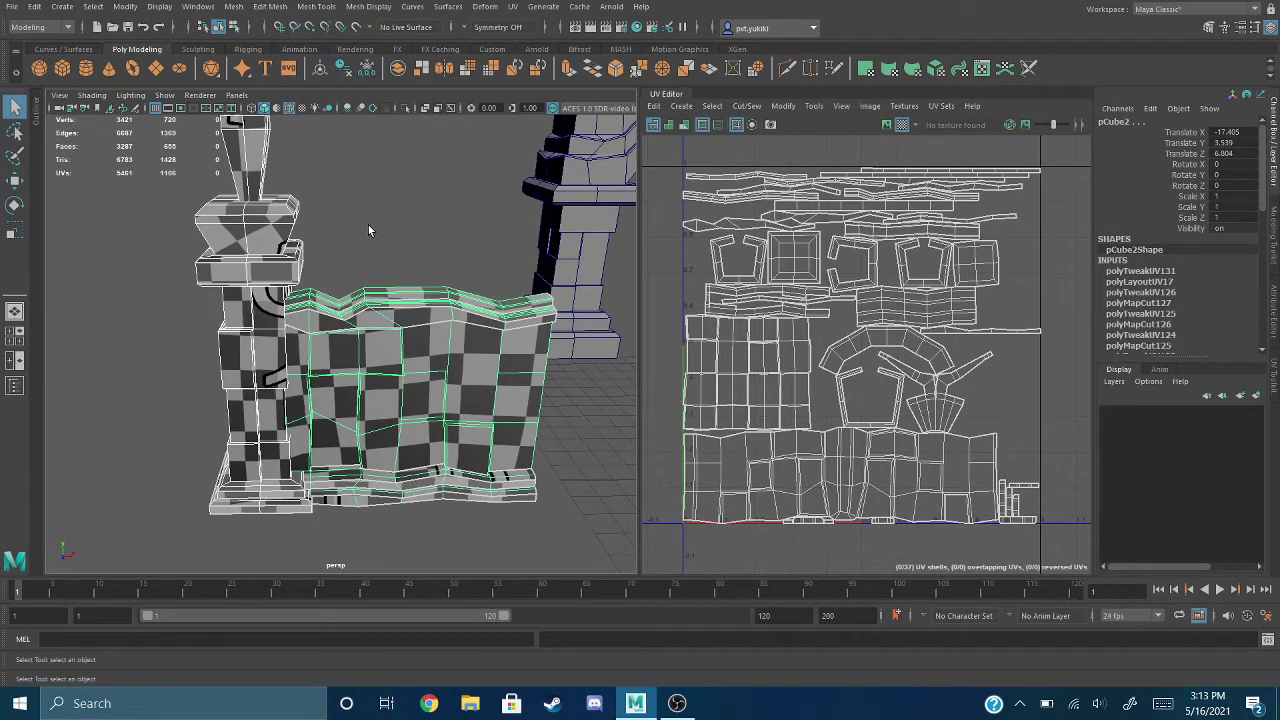
pyautogui.keyDown('alt'); pyautogui.moveTo(368, 225); pyautogui.dragTo(370, 192); pyautogui.keyUp('alt')
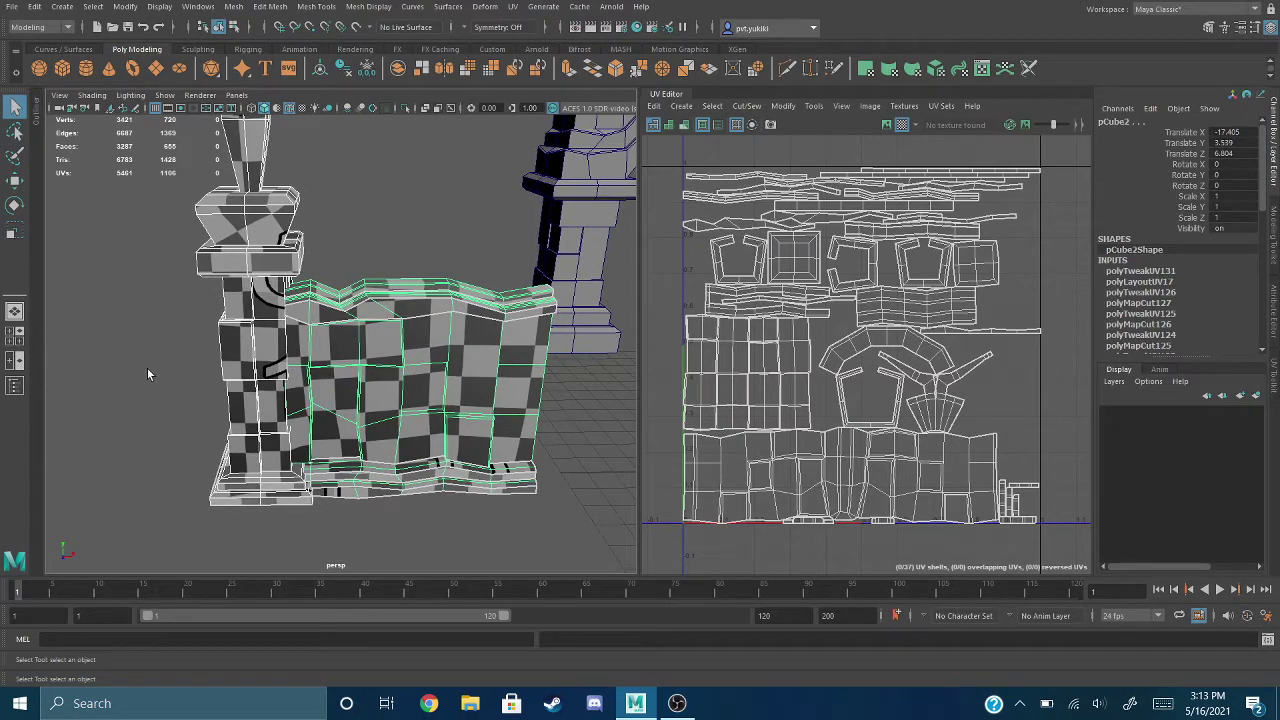
pyautogui.keyDown('alt'); pyautogui.moveTo(148, 366); pyautogui.dragTo(370, 229, button='middle'); pyautogui.keyUp('alt')
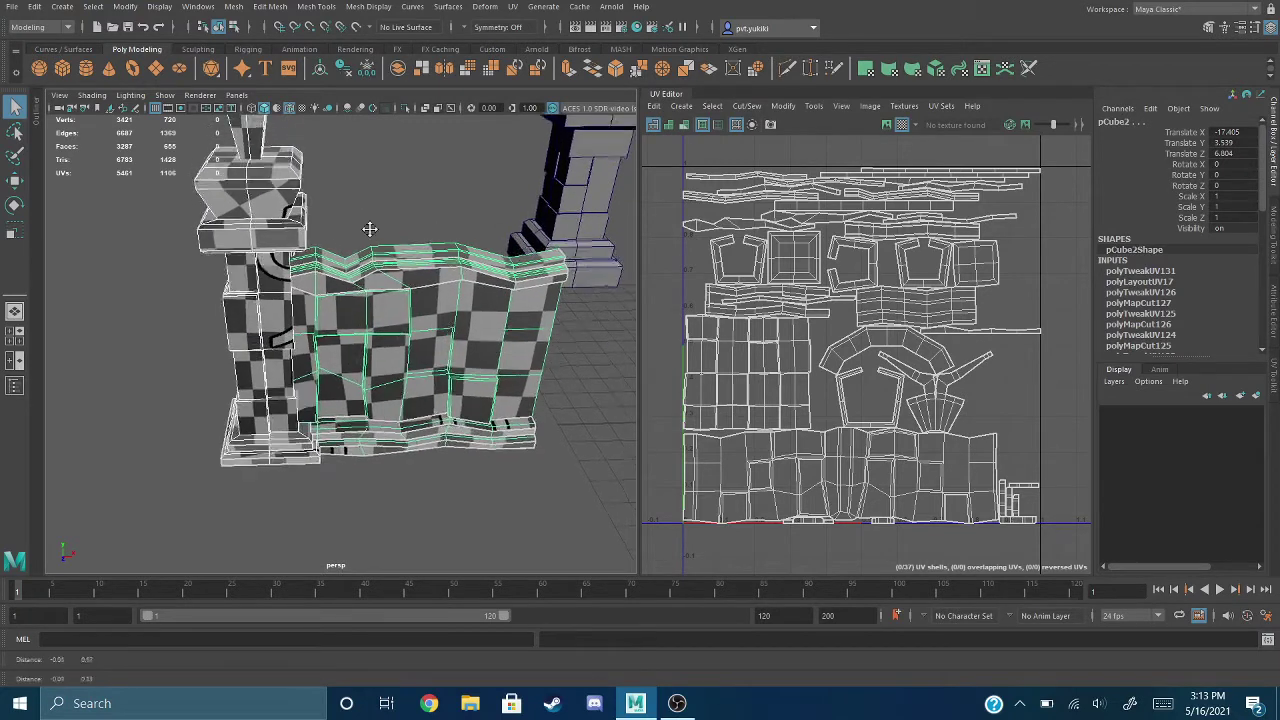
pyautogui.keyDown('alt'); pyautogui.moveTo(370, 229); pyautogui.dragTo(402, 283); pyautogui.keyUp('alt')
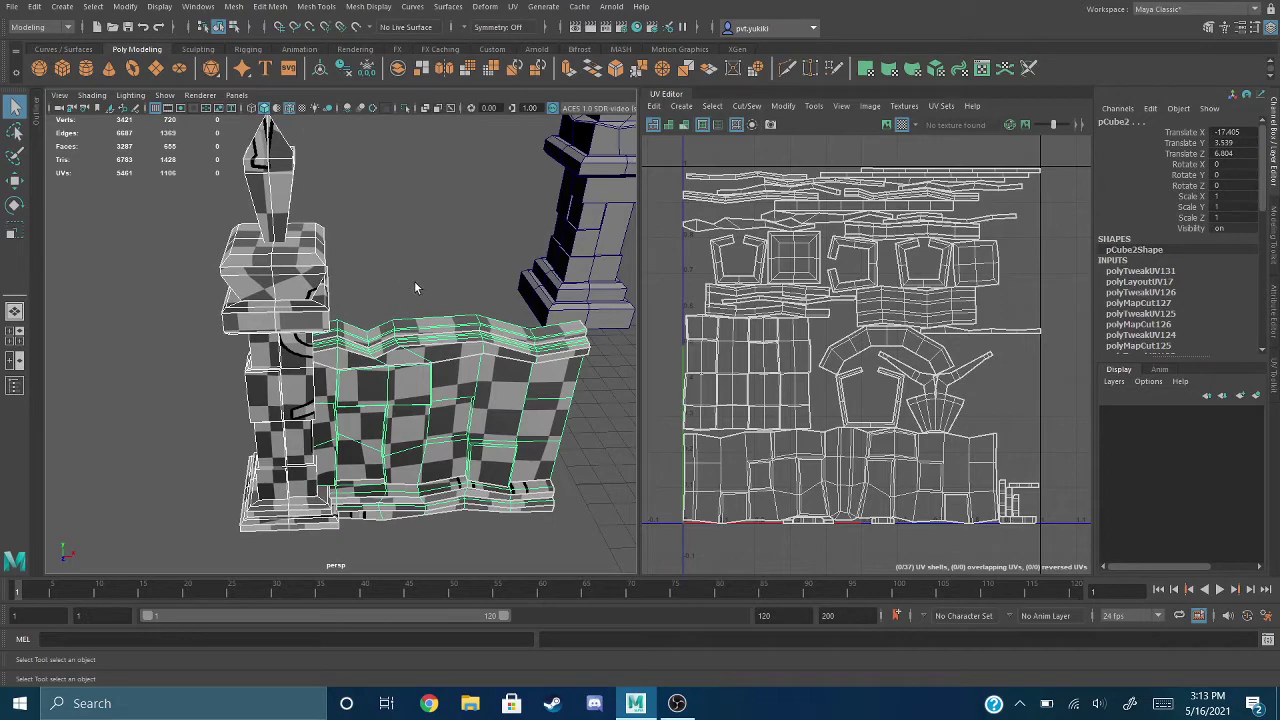
# Step: Inspect the intact wall's checker pattern from above, around the pillar's outer end and on the finial
pyautogui.keyDown('alt'); pyautogui.moveTo(414, 287); pyautogui.dragTo(360, 305); pyautogui.keyUp('alt')
pyautogui.keyDown('alt'); pyautogui.moveTo(360, 305); pyautogui.dragTo(496, 460, button='middle'); pyautogui.keyUp('alt')
pyautogui.keyDown('alt'); pyautogui.moveTo(496, 460); pyautogui.dragTo(424, 436, button='right'); pyautogui.keyUp('alt')
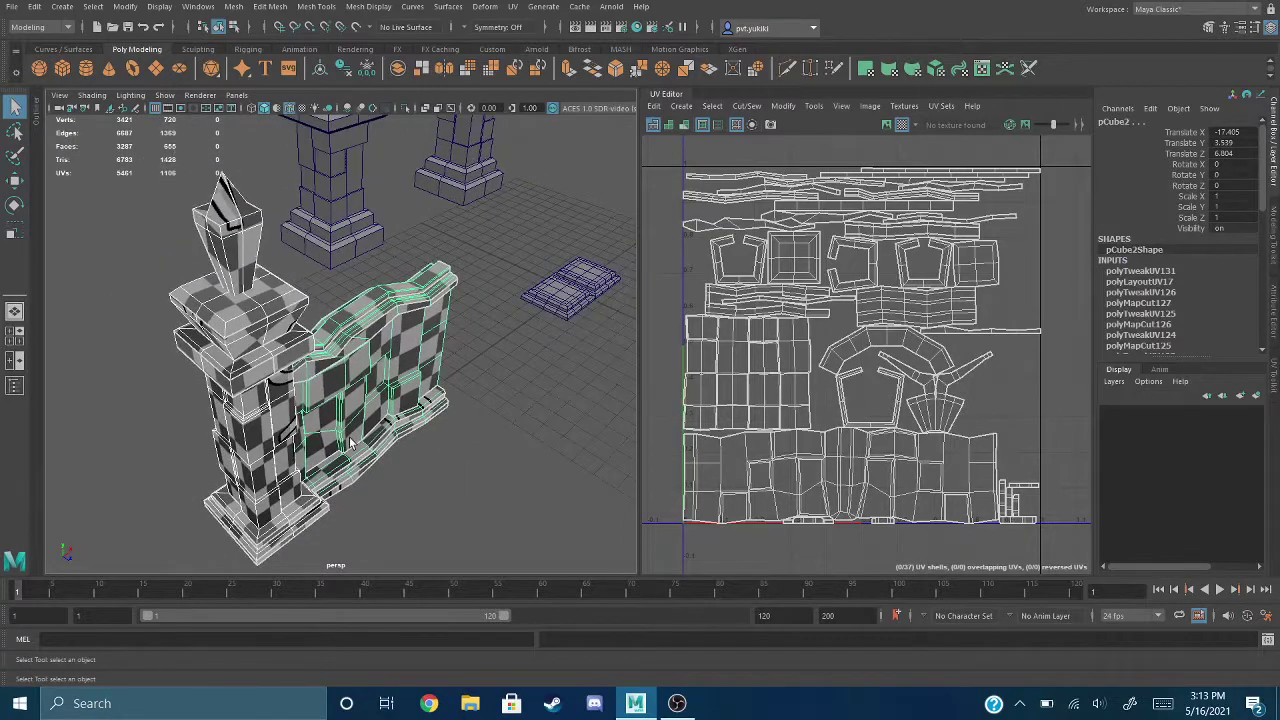
pyautogui.scroll(-5, 421, 355)
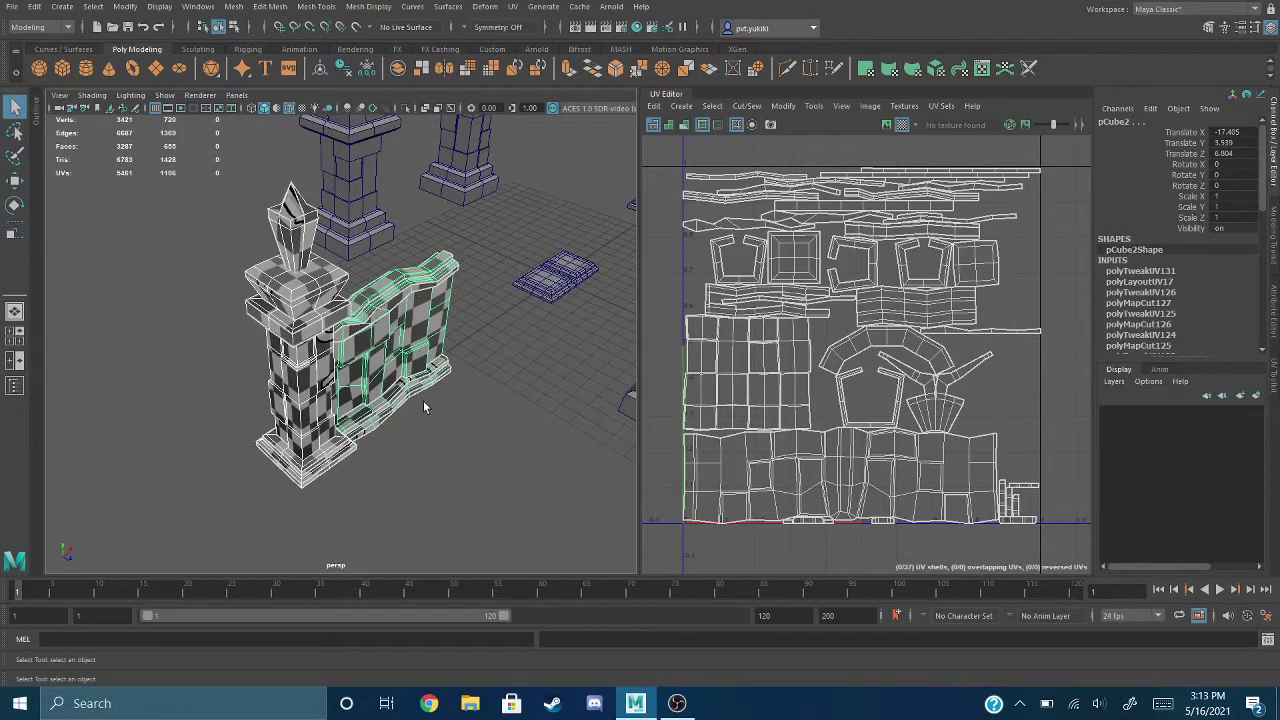
pyautogui.keyDown('alt'); pyautogui.moveTo(424, 407); pyautogui.dragTo(487, 376); pyautogui.keyUp('alt')
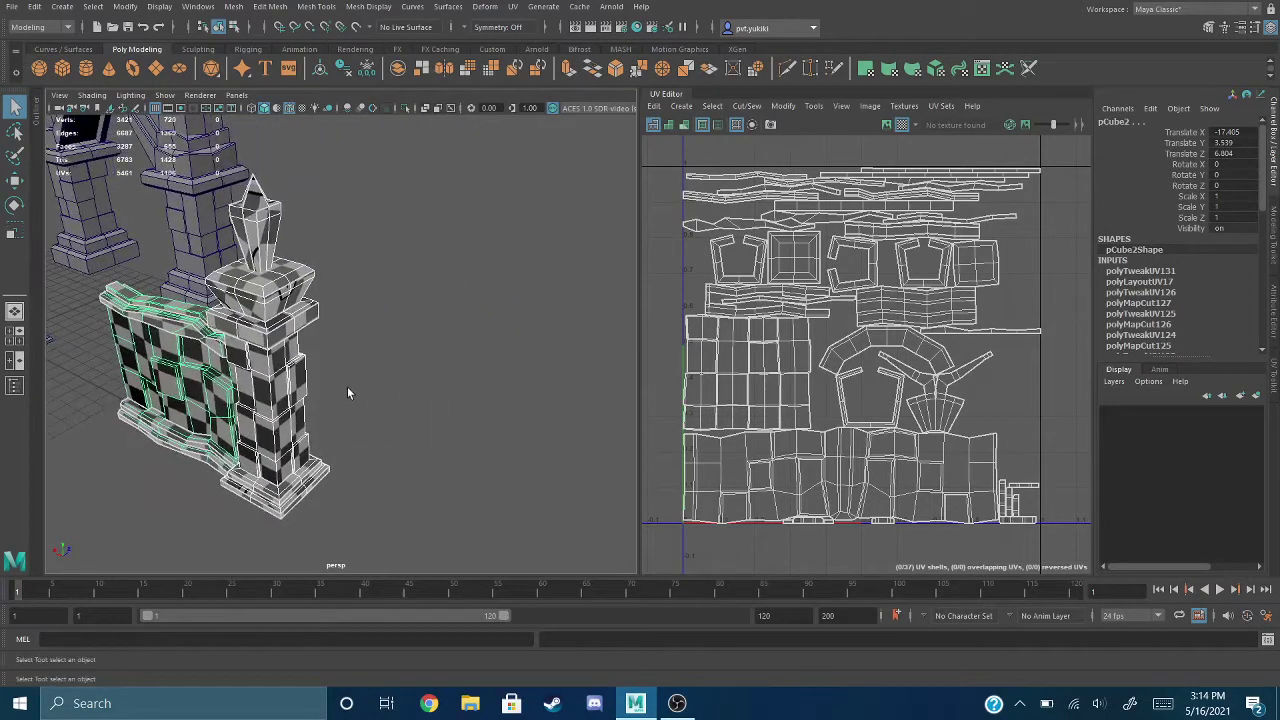
pyautogui.keyDown('alt'); pyautogui.moveTo(347, 392); pyautogui.dragTo(539, 327); pyautogui.keyUp('alt')
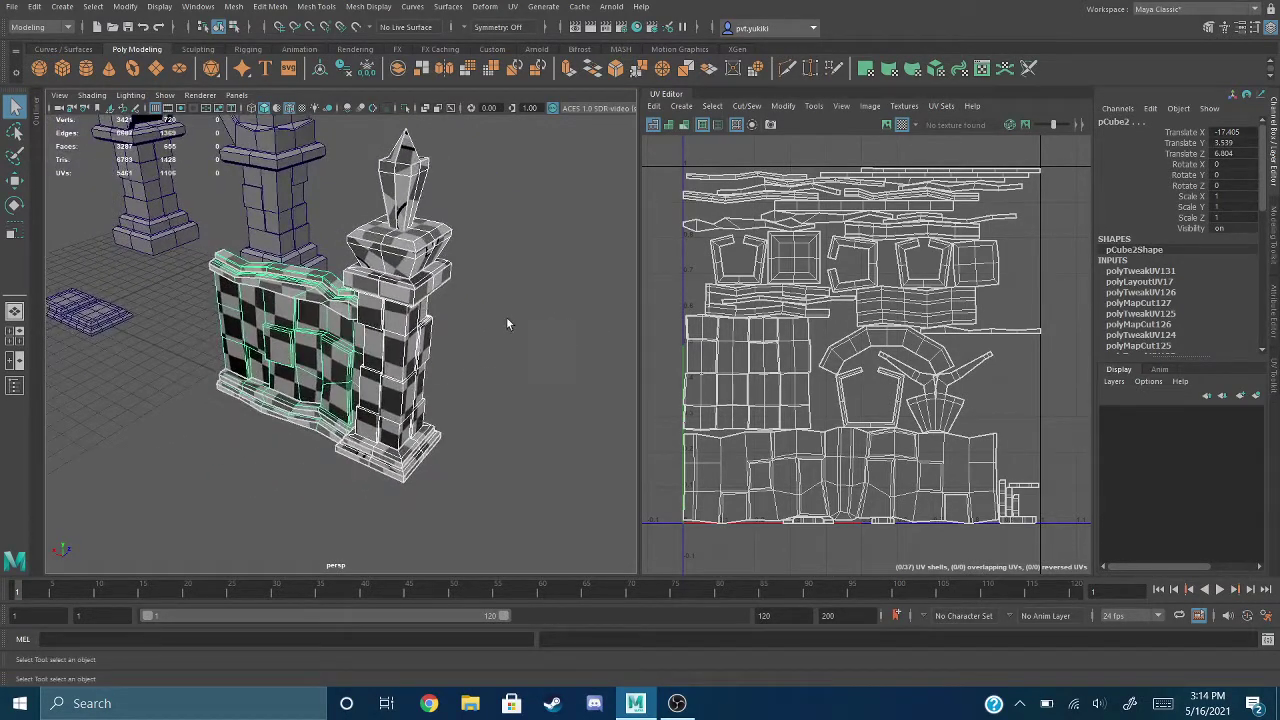
pyautogui.press('space')
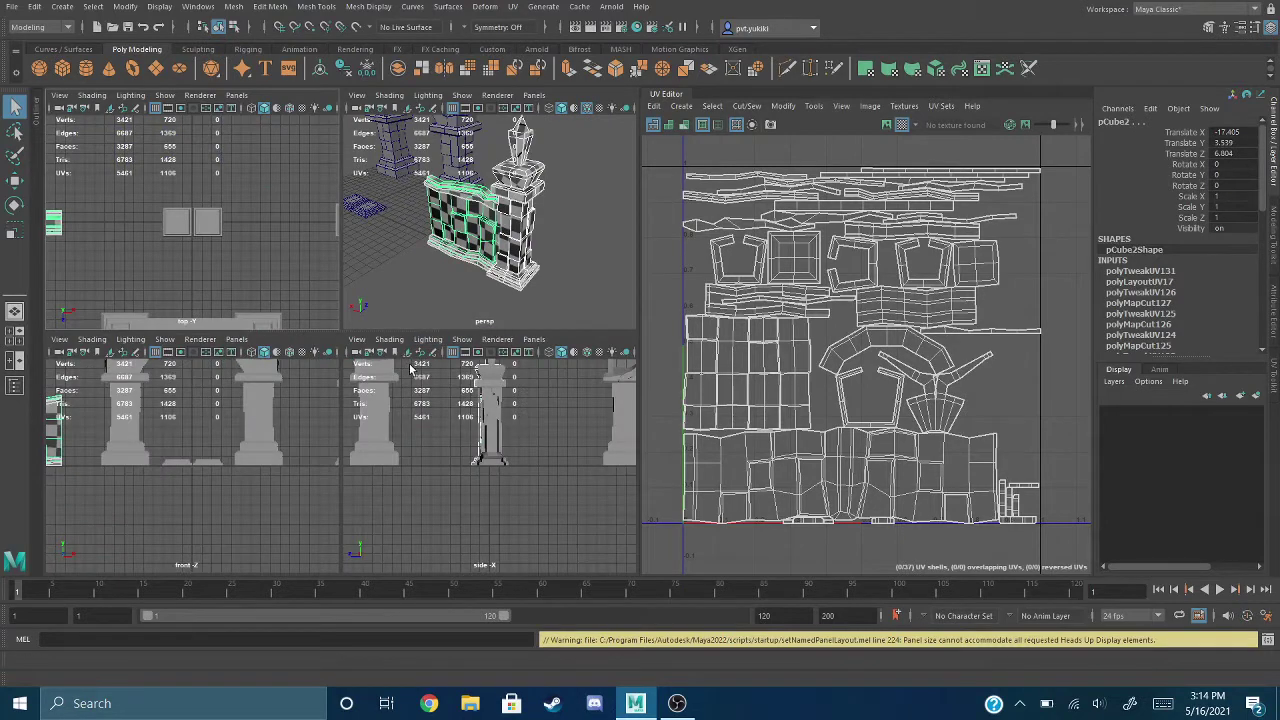
pyautogui.press('space')
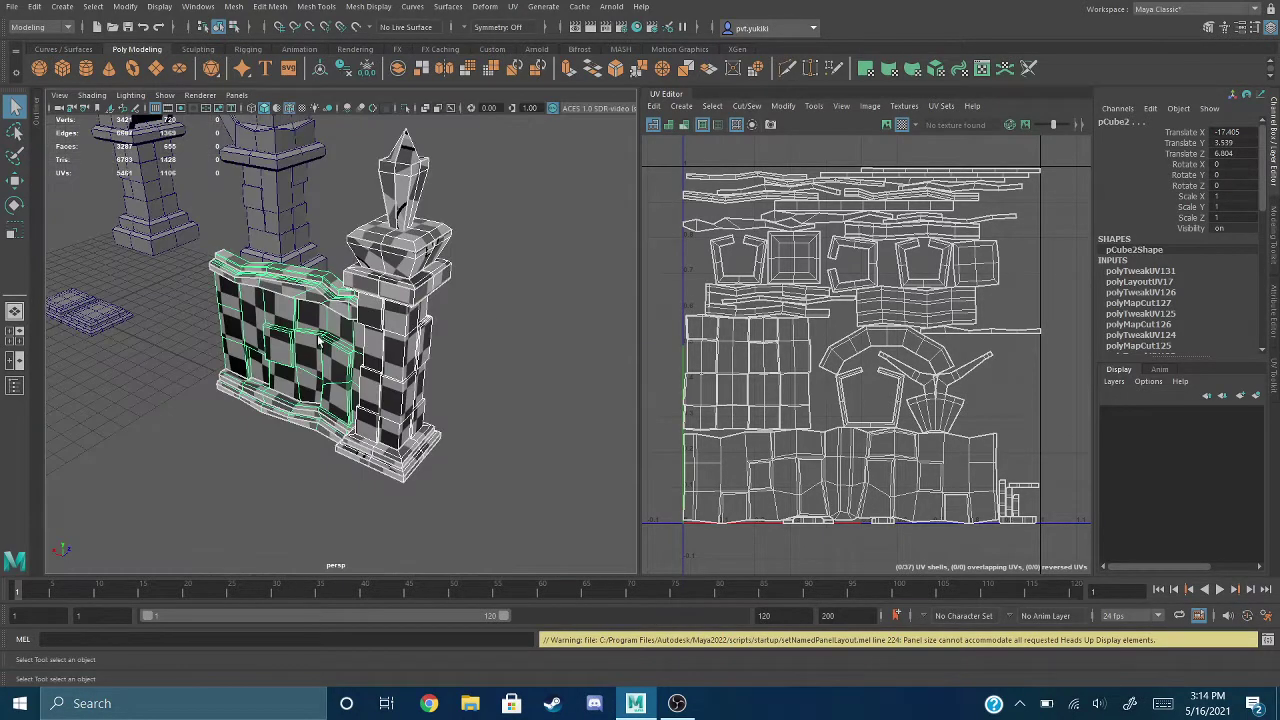
# Step: Examine the checker pattern on the intact wall's opposite face, closely around the raised bricks and the lower ledge
pyautogui.keyDown('alt'); pyautogui.moveTo(293, 367); pyautogui.dragTo(543, 345); pyautogui.keyUp('alt')
pyautogui.keyDown('alt'); pyautogui.moveTo(397, 366); pyautogui.dragTo(352, 323); pyautogui.keyUp('alt')
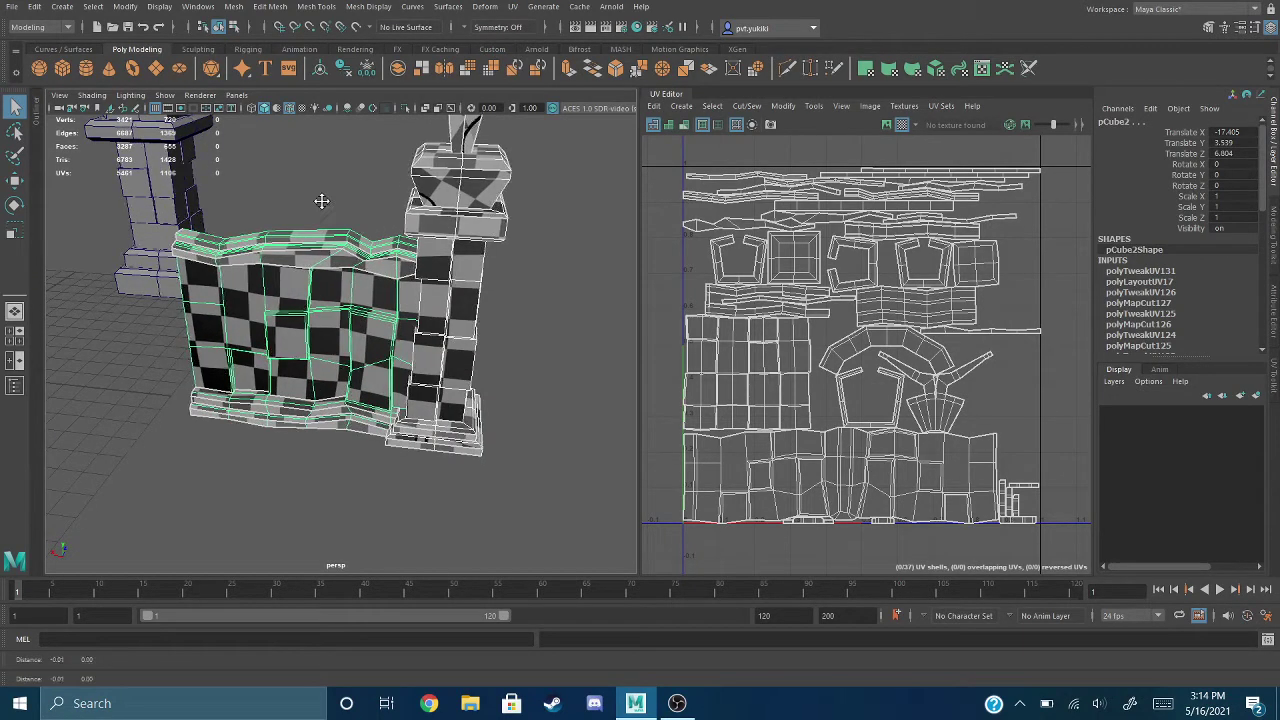
pyautogui.keyDown('alt'); pyautogui.moveTo(323, 203); pyautogui.dragTo(383, 371); pyautogui.keyUp('alt')
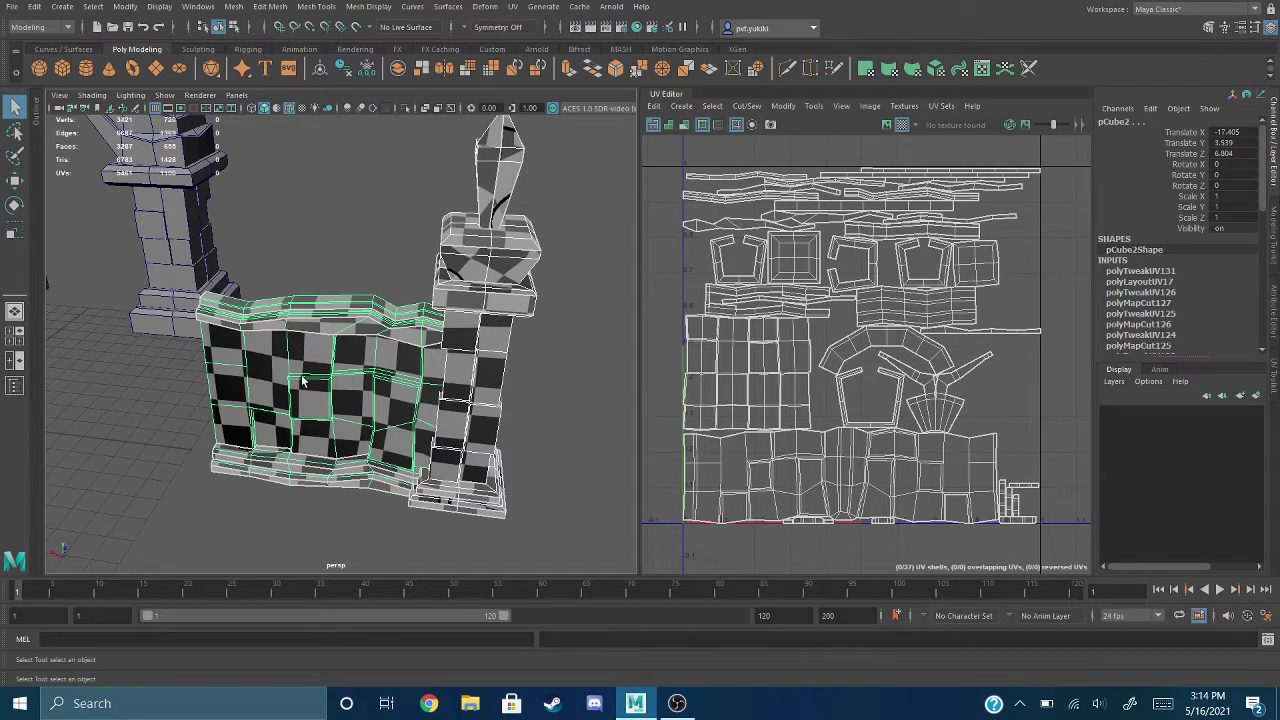
pyautogui.scroll(5, 251, 379)
pyautogui.keyDown('alt'); pyautogui.moveTo(252, 380); pyautogui.dragTo(418, 292, button='middle'); pyautogui.keyUp('alt')
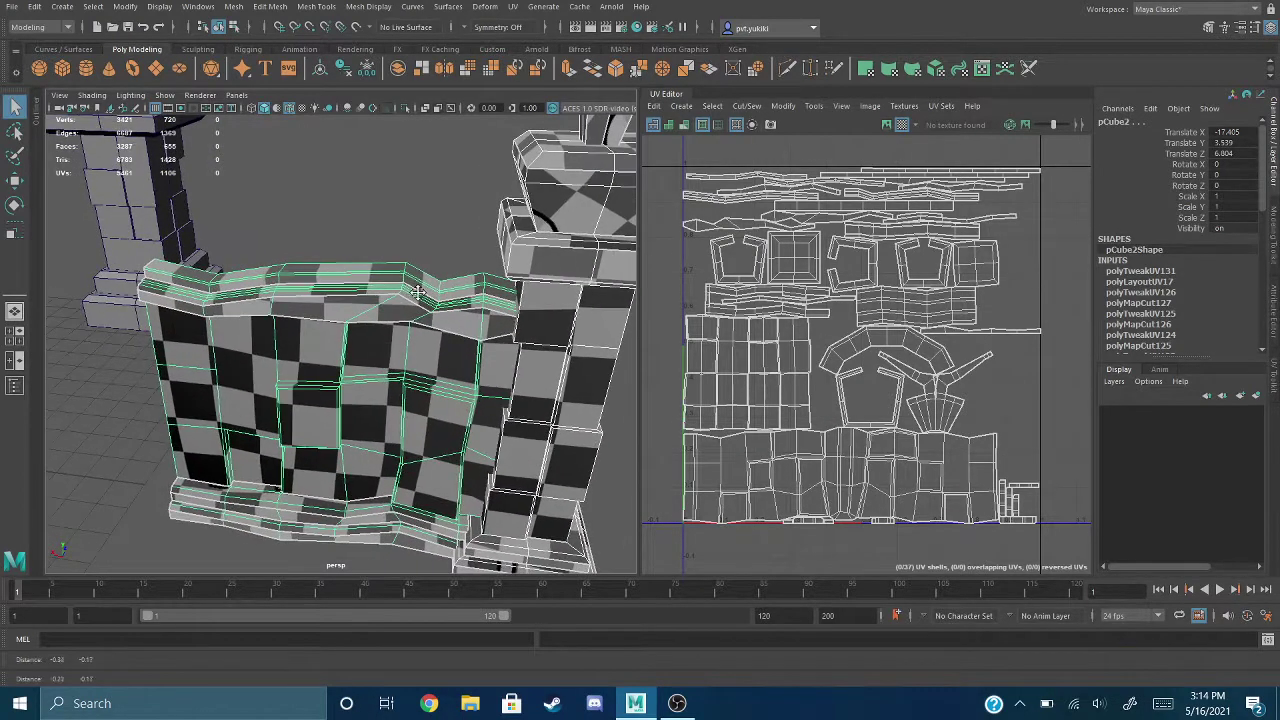
pyautogui.keyDown('alt'); pyautogui.moveTo(418, 292); pyautogui.dragTo(361, 440); pyautogui.keyUp('alt')
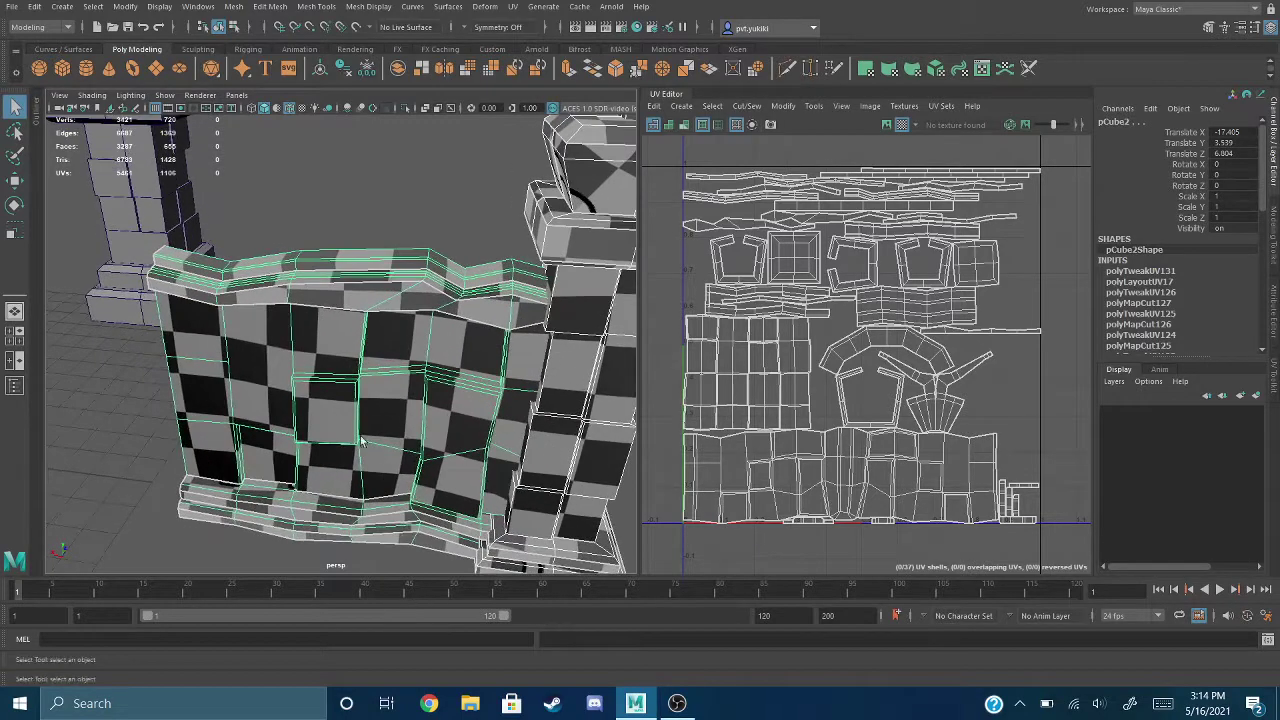
pyautogui.scroll(3, 361, 440)
pyautogui.keyDown('alt'); pyautogui.moveTo(343, 420); pyautogui.dragTo(367, 290, button='middle'); pyautogui.keyUp('alt')
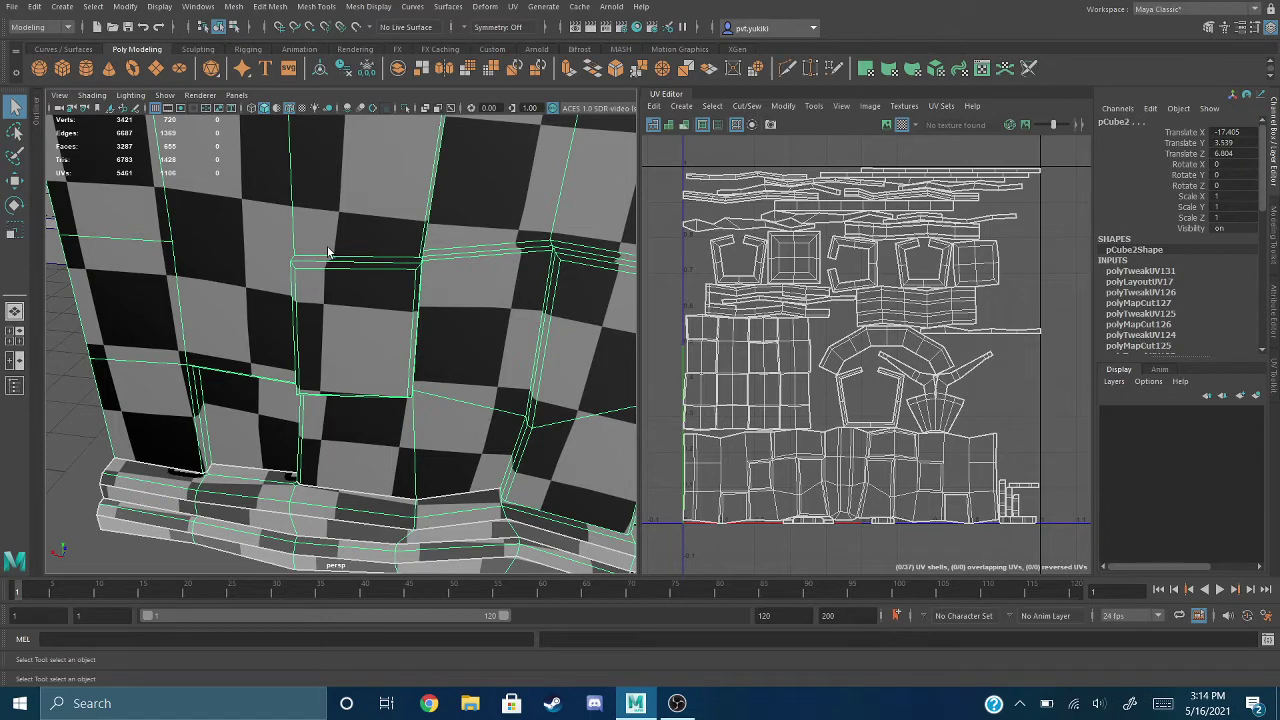
pyautogui.keyDown('alt'); pyautogui.moveTo(328, 252); pyautogui.dragTo(348, 222); pyautogui.keyUp('alt')
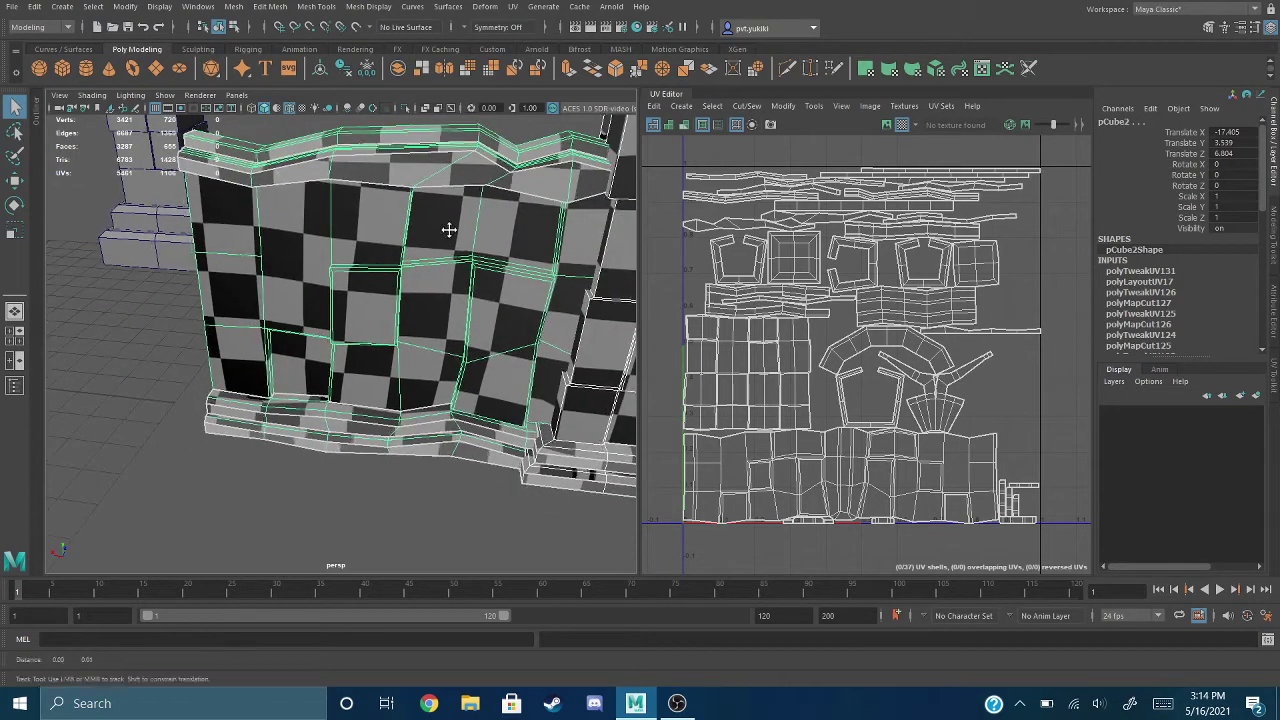
pyautogui.keyDown('alt'); pyautogui.moveTo(449, 223); pyautogui.dragTo(333, 390); pyautogui.keyUp('alt')
pyautogui.keyDown('alt'); pyautogui.moveTo(458, 285); pyautogui.dragTo(420, 320); pyautogui.keyUp('alt')
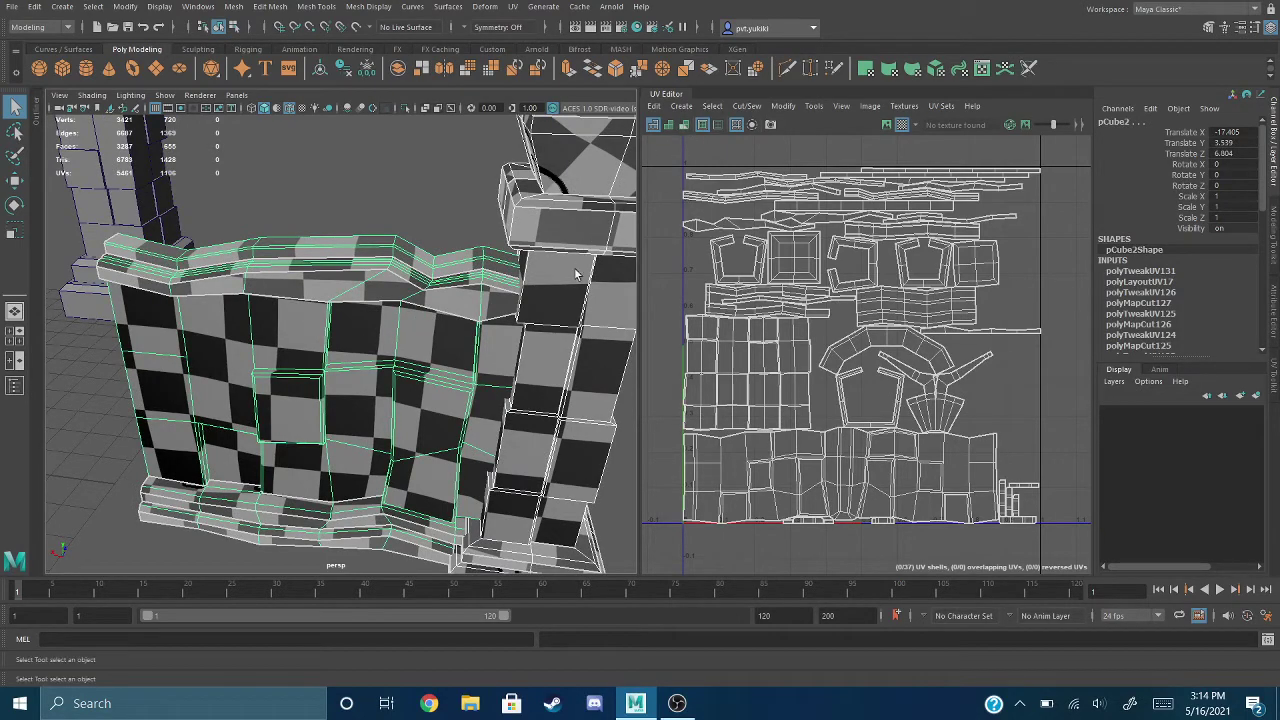
# Step: Deselect the intact wall and select the complete archway with both of its pillars and finials
pyautogui.moveTo(575, 312)
pyautogui.keyDown('alt'); pyautogui.mouseDown(button='middle')
pyautogui.moveTo(571, 291)
pyautogui.moveTo(469, 235)
pyautogui.moveTo(516, 434)
pyautogui.mouseUp(button='middle'); pyautogui.keyUp('alt')
pyautogui.scroll(-6, 503, 214)
pyautogui.keyDown('alt'); pyautogui.moveTo(525, 273); pyautogui.dragTo(196, 313); pyautogui.keyUp('alt')
pyautogui.click(469, 268)
pyautogui.scroll(-3, 476, 263)
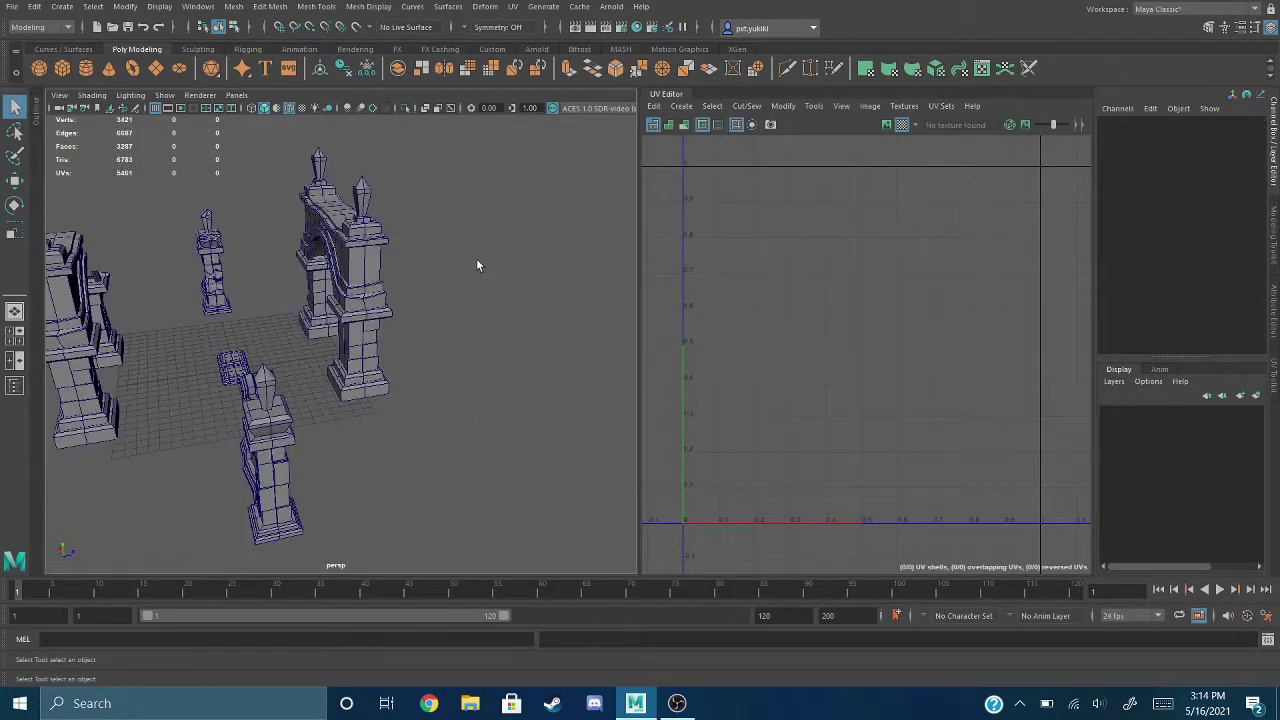
pyautogui.moveTo(476, 266)
pyautogui.keyDown('alt'); pyautogui.mouseDown()
pyautogui.moveTo(473, 347)
pyautogui.moveTo(453, 269)
pyautogui.mouseUp(); pyautogui.keyUp('alt')
pyautogui.keyDown('alt'); pyautogui.moveTo(453, 269); pyautogui.dragTo(418, 280, button='middle'); pyautogui.keyUp('alt')
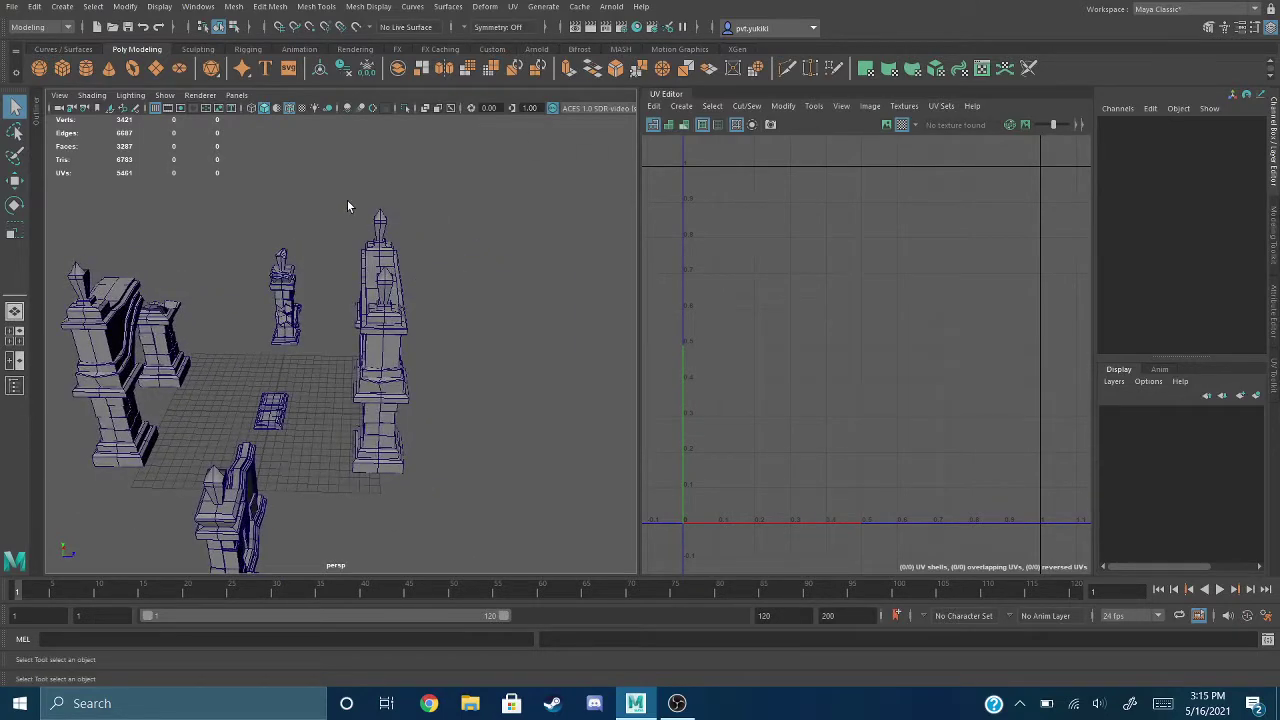
pyautogui.moveTo(340, 191); pyautogui.dragTo(448, 490)
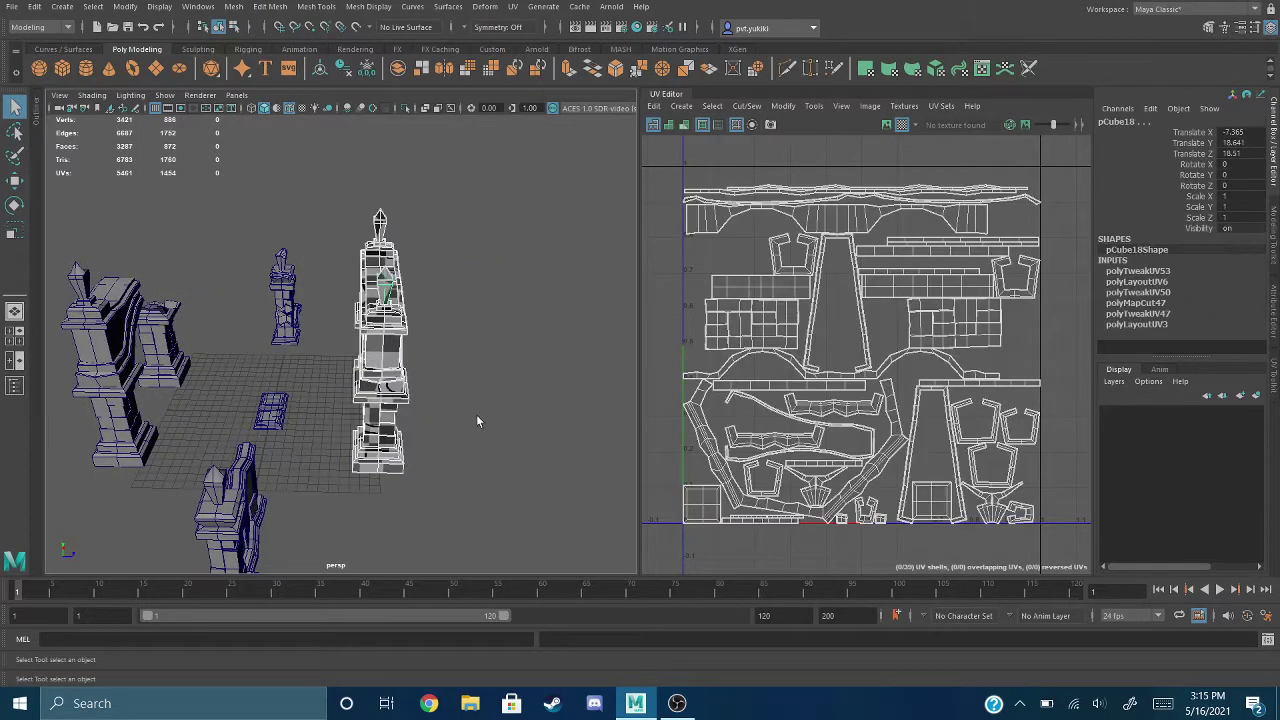
# Step: Examine the checker pattern on the archway's broad face, its top edge and the underside of the arch
pyautogui.keyDown('alt'); pyautogui.moveTo(555, 385); pyautogui.dragTo(365, 335); pyautogui.keyUp('alt')
pyautogui.keyDown('alt'); pyautogui.moveTo(365, 335); pyautogui.dragTo(268, 256, button='middle'); pyautogui.keyUp('alt')
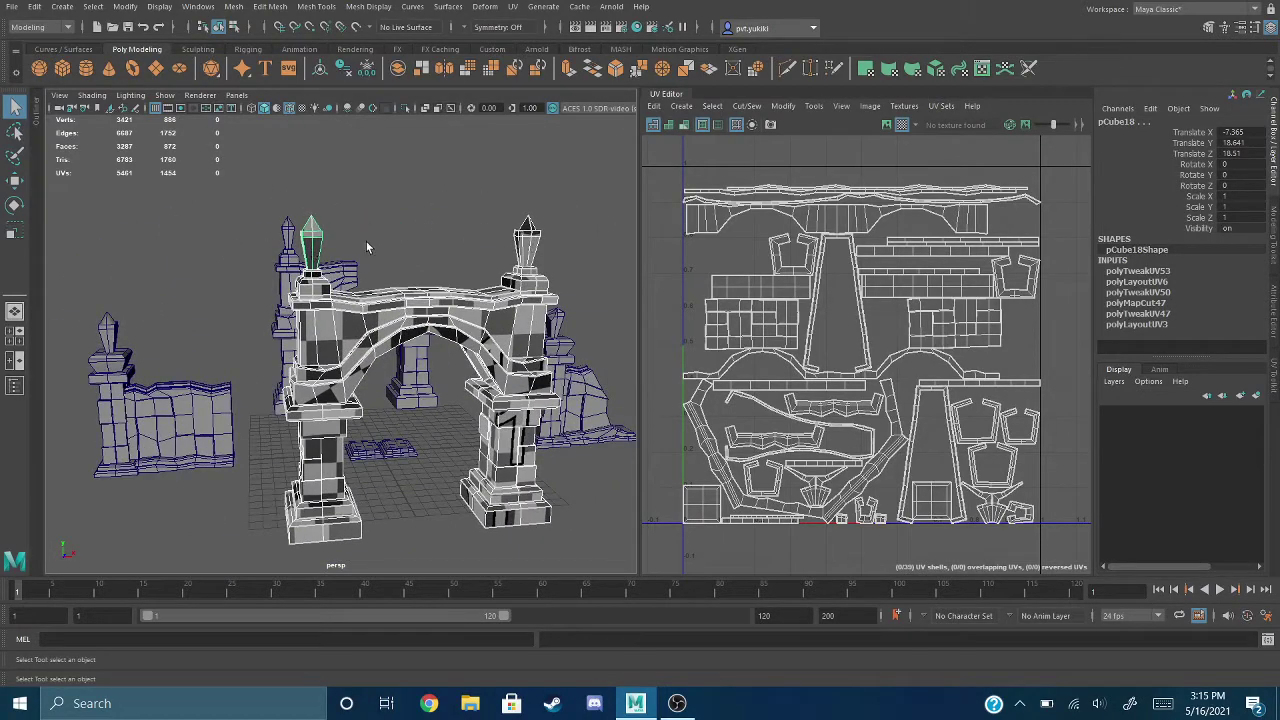
pyautogui.keyDown('alt'); pyautogui.moveTo(452, 403); pyautogui.dragTo(421, 382); pyautogui.keyUp('alt')
pyautogui.keyDown('alt'); pyautogui.moveTo(421, 382); pyautogui.dragTo(367, 281, button='middle'); pyautogui.keyUp('alt')
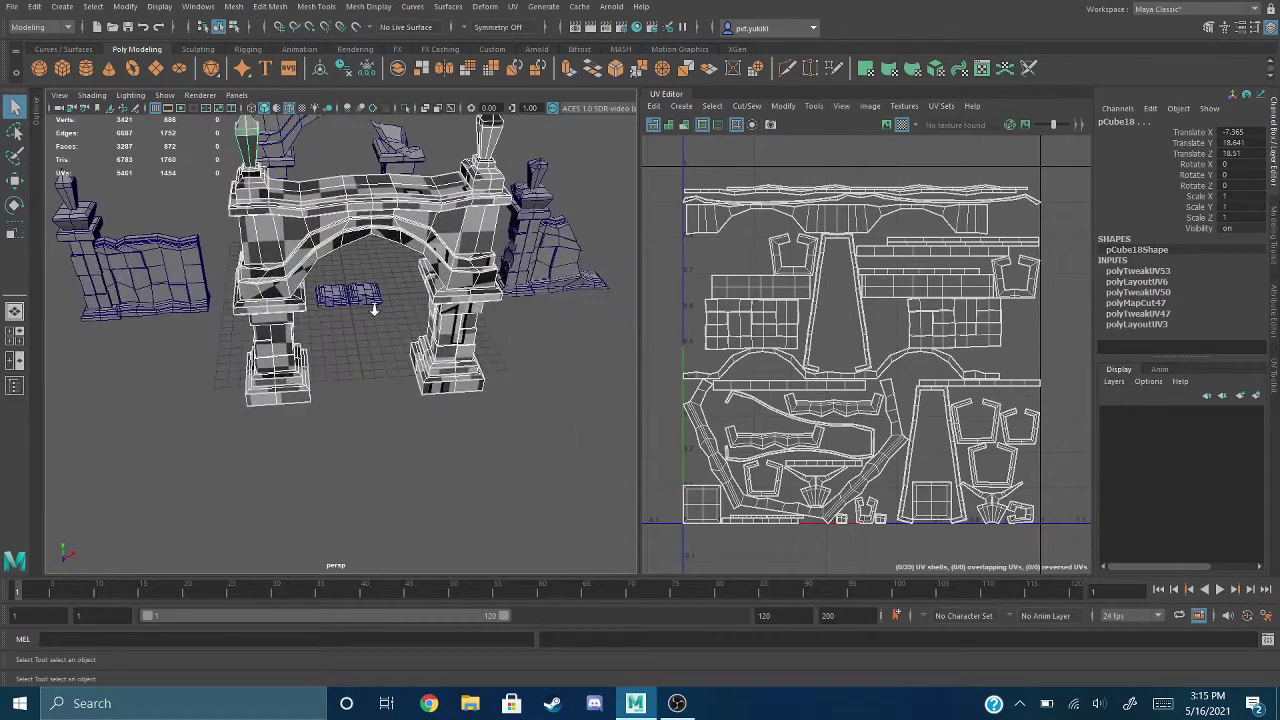
pyautogui.scroll(3, 379, 314)
pyautogui.keyDown('alt'); pyautogui.moveTo(385, 340); pyautogui.dragTo(390, 303); pyautogui.keyUp('alt')
pyautogui.keyDown('alt'); pyautogui.moveTo(390, 303); pyautogui.dragTo(453, 327, button='middle'); pyautogui.keyUp('alt')
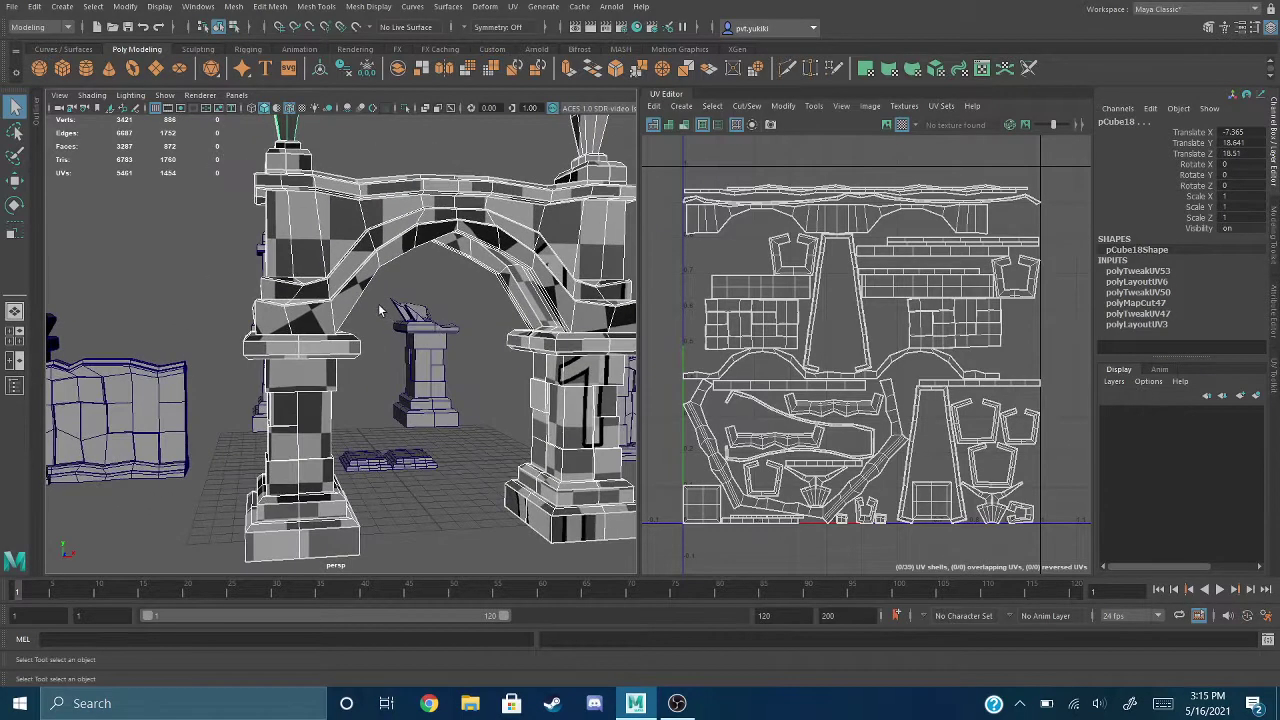
pyautogui.keyDown('alt'); pyautogui.moveTo(390, 305); pyautogui.dragTo(358, 319); pyautogui.keyUp('alt')
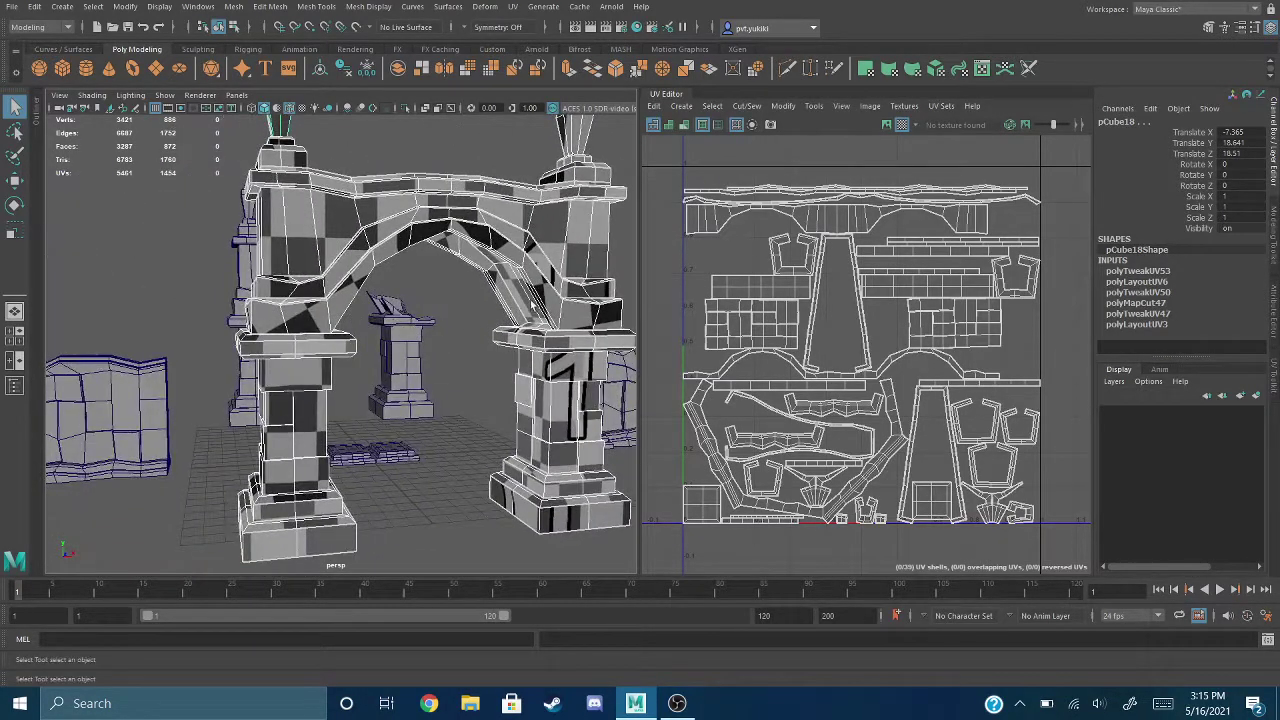
# Step: Turn on the UV distortion display for the archway and inspect its two brick-patterned pillar shells
pyautogui.click(685, 125)
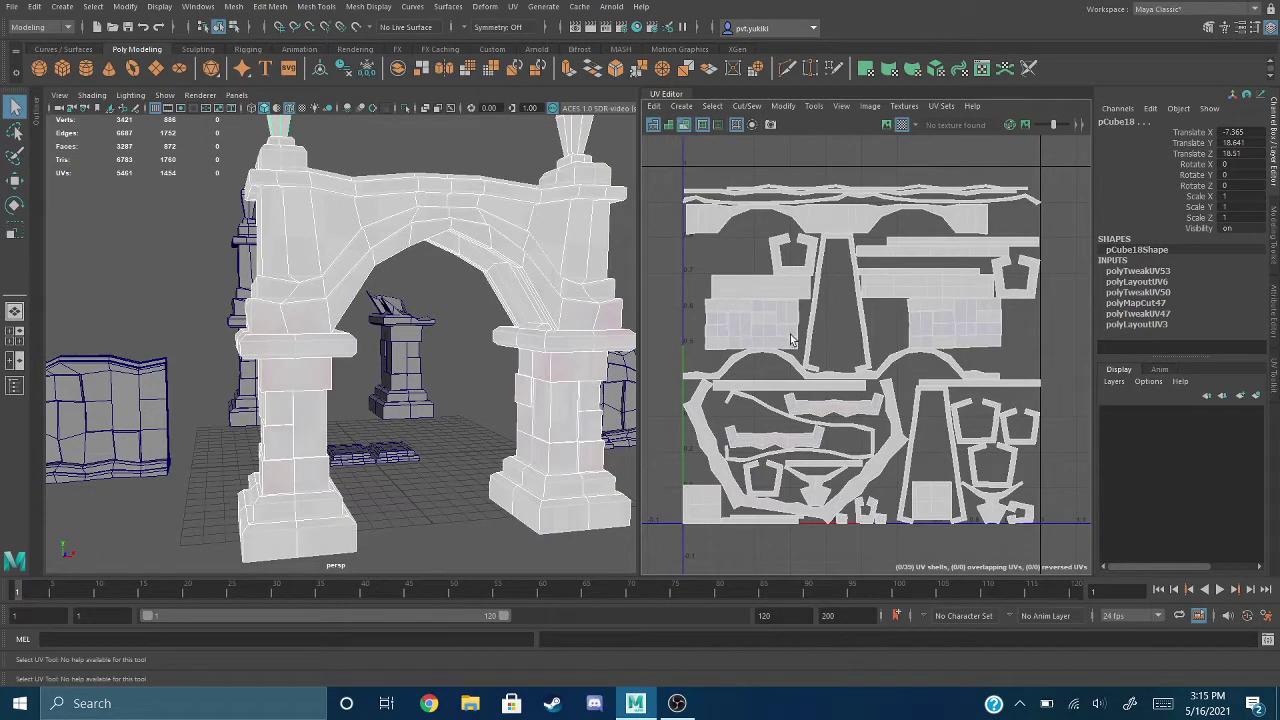
pyautogui.scroll(6, 751, 322)
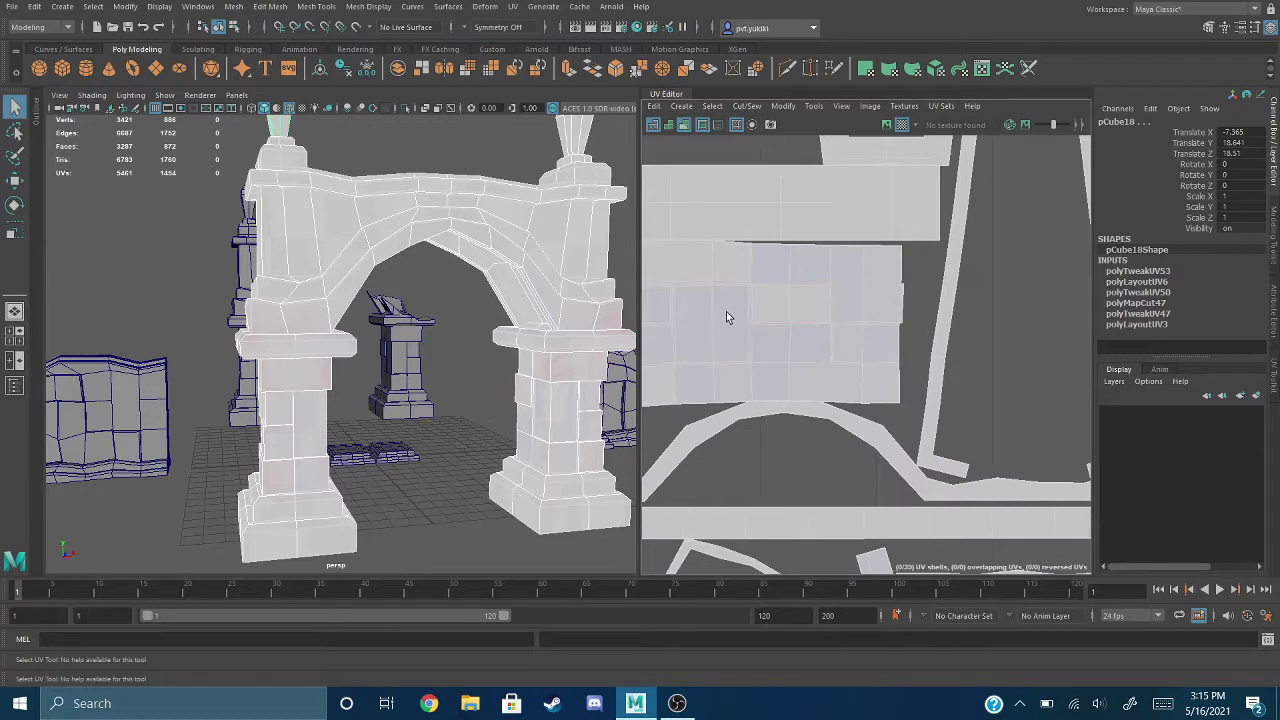
pyautogui.keyDown('alt'); pyautogui.moveTo(744, 300); pyautogui.dragTo(813, 262, button='middle'); pyautogui.keyUp('alt')
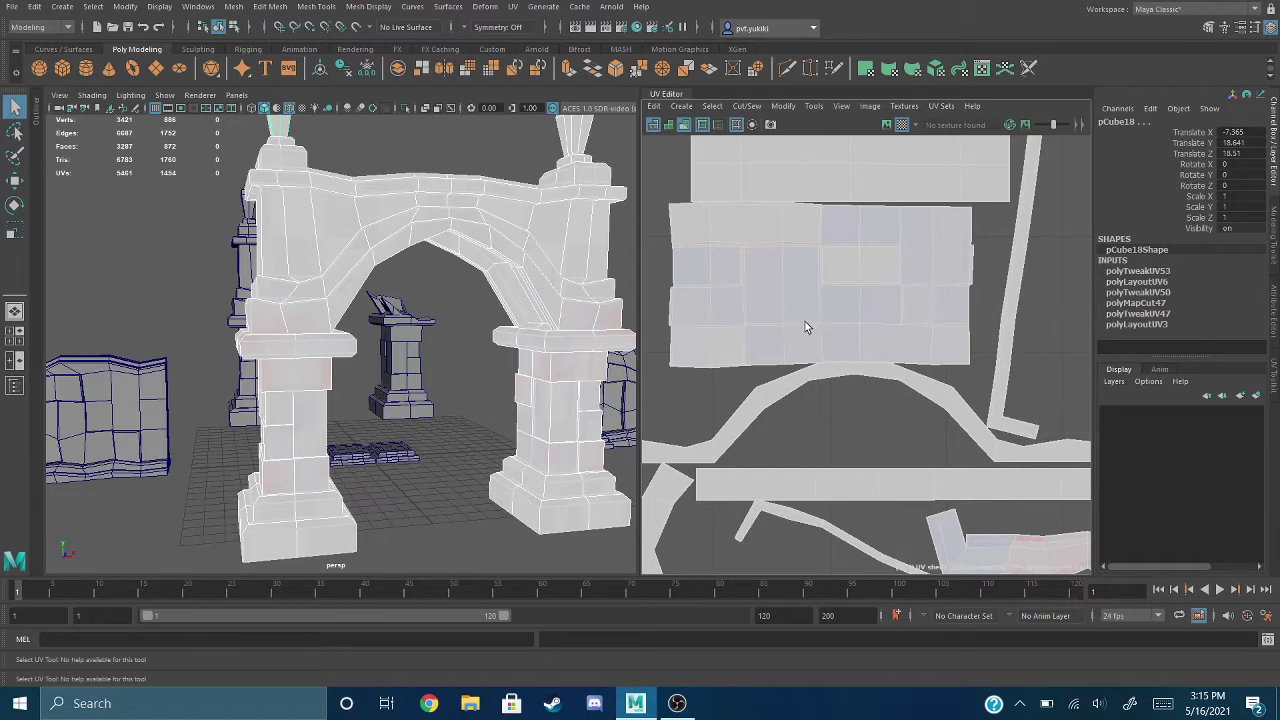
pyautogui.scroll(-4, 867, 362)
pyautogui.keyDown('alt'); pyautogui.moveTo(984, 309); pyautogui.dragTo(721, 328, button='middle'); pyautogui.keyUp('alt')
pyautogui.keyDown('alt'); pyautogui.moveTo(867, 318); pyautogui.dragTo(787, 312, button='middle'); pyautogui.keyUp('alt')
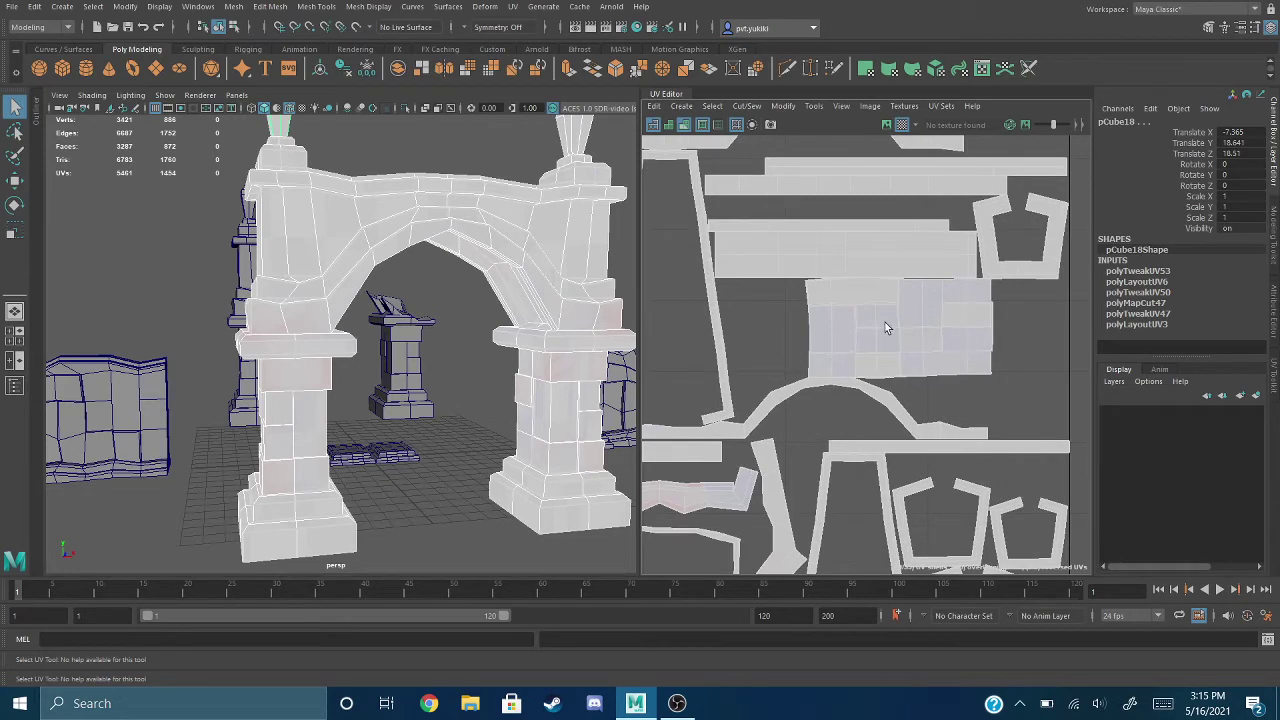
pyautogui.scroll(-3, 768, 320)
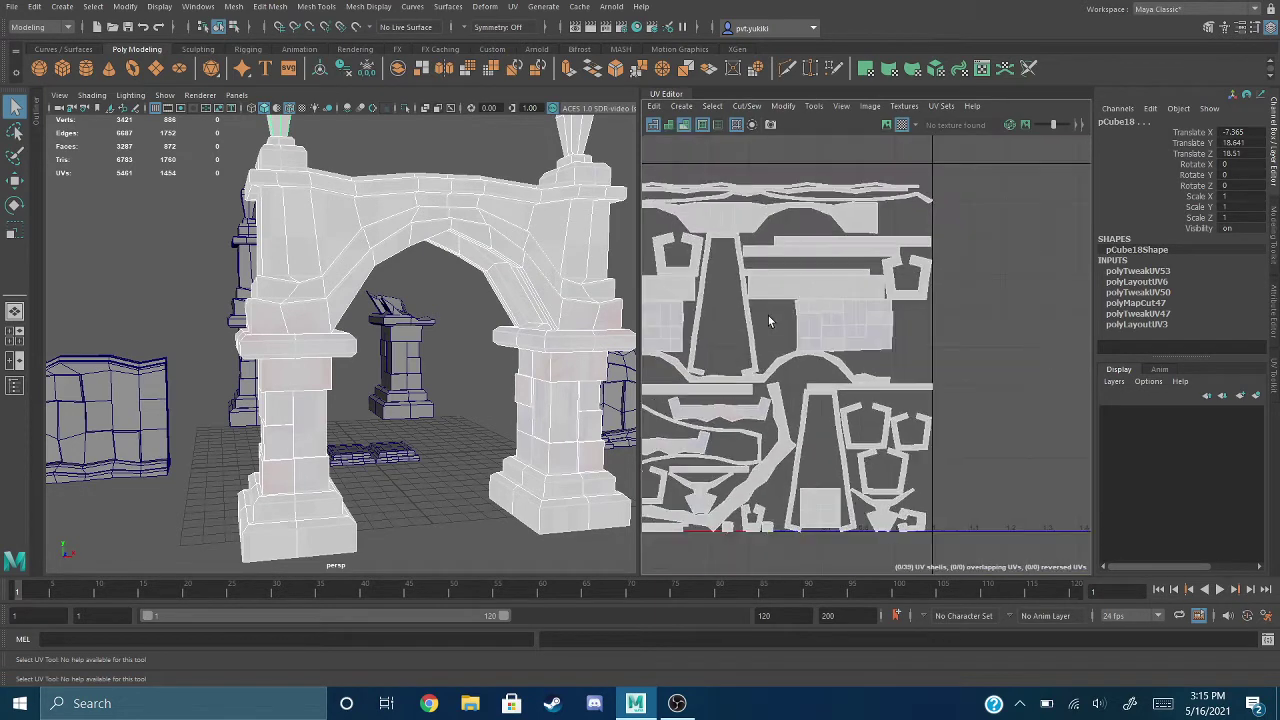
# Step: Inspect the distortion shading on the archway's two zigzag-edged UV shells up close
pyautogui.scroll(6, 729, 322)
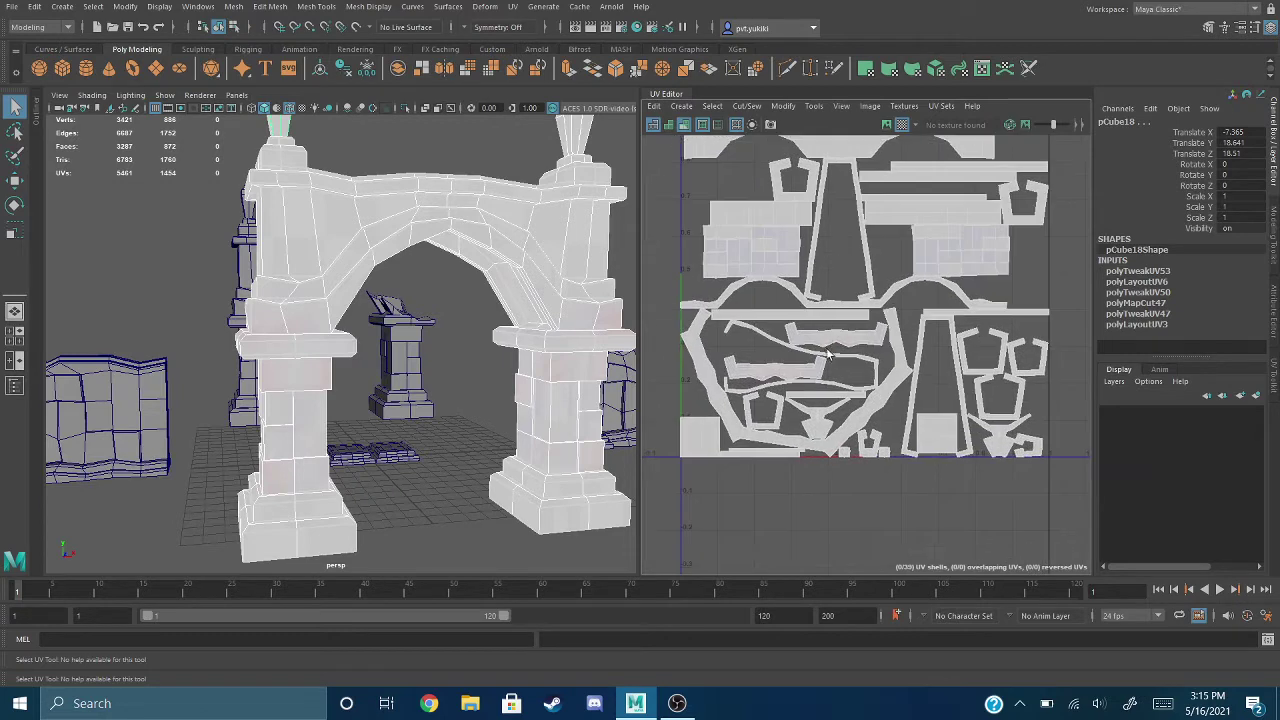
pyautogui.scroll(3, 840, 338)
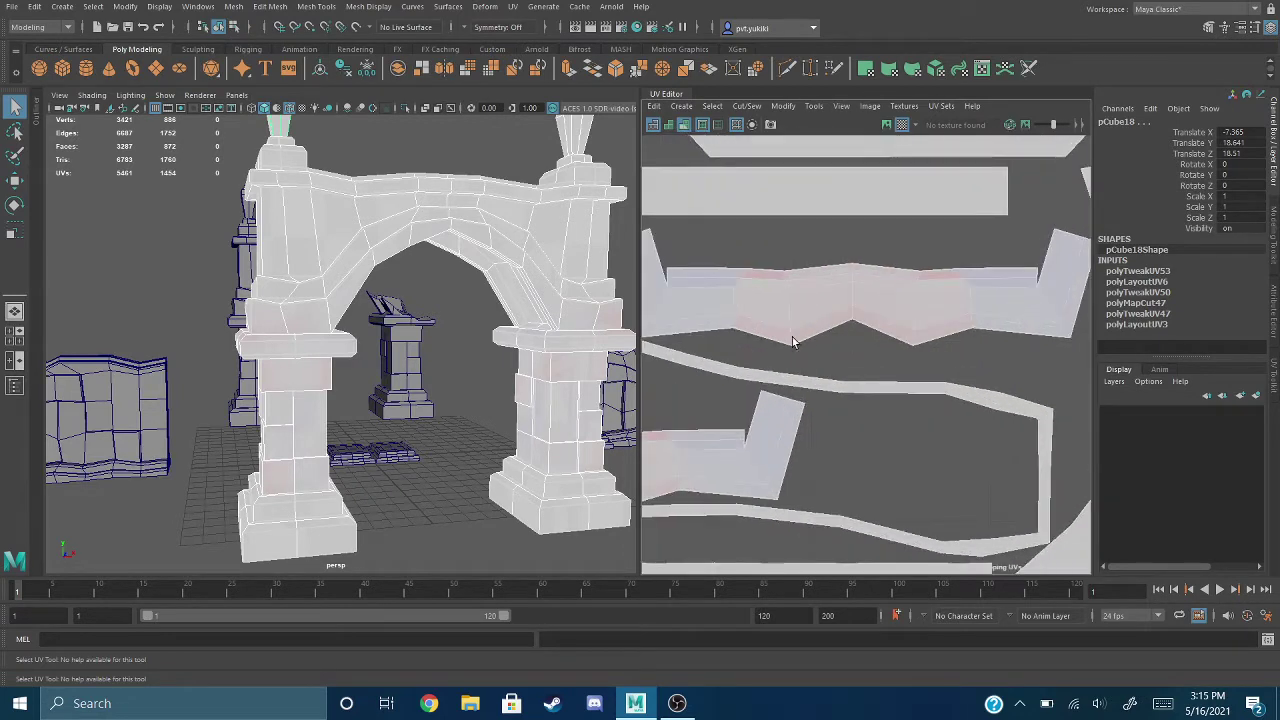
pyautogui.scroll(2, 868, 352)
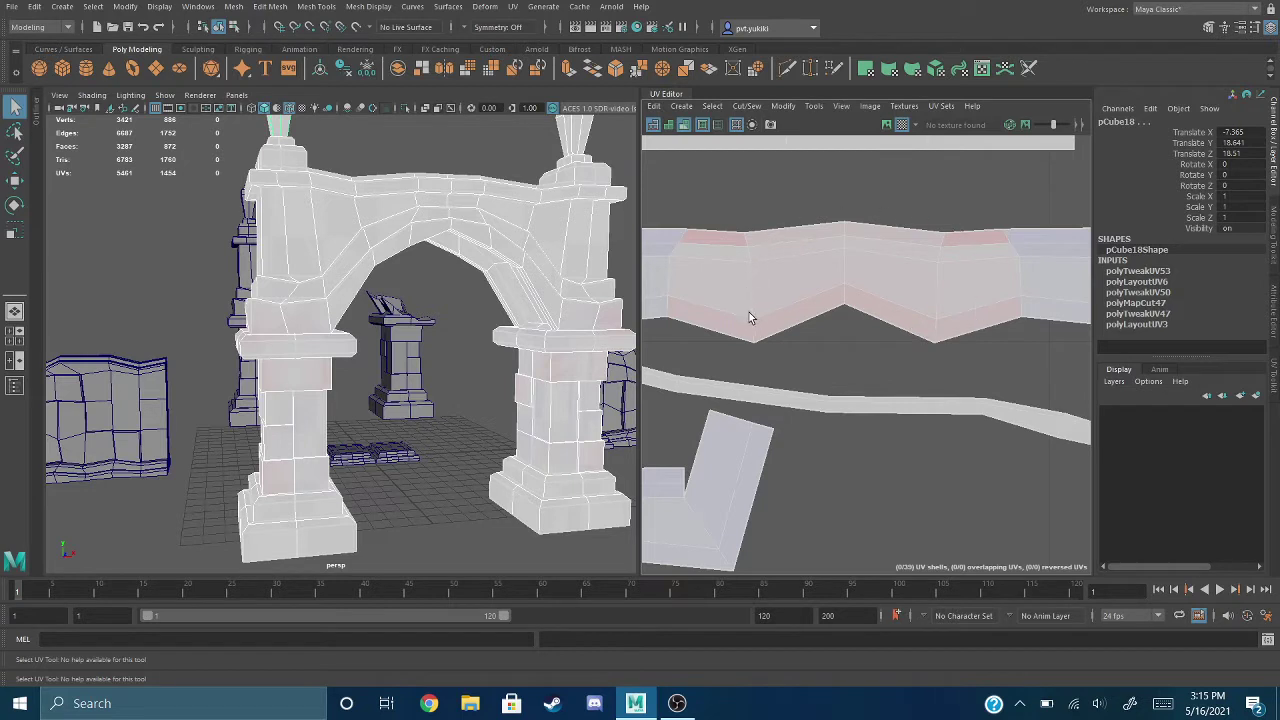
pyautogui.scroll(-2, 776, 329)
pyautogui.keyDown('alt'); pyautogui.moveTo(800, 438); pyautogui.dragTo(880, 349, button='middle'); pyautogui.keyUp('alt')
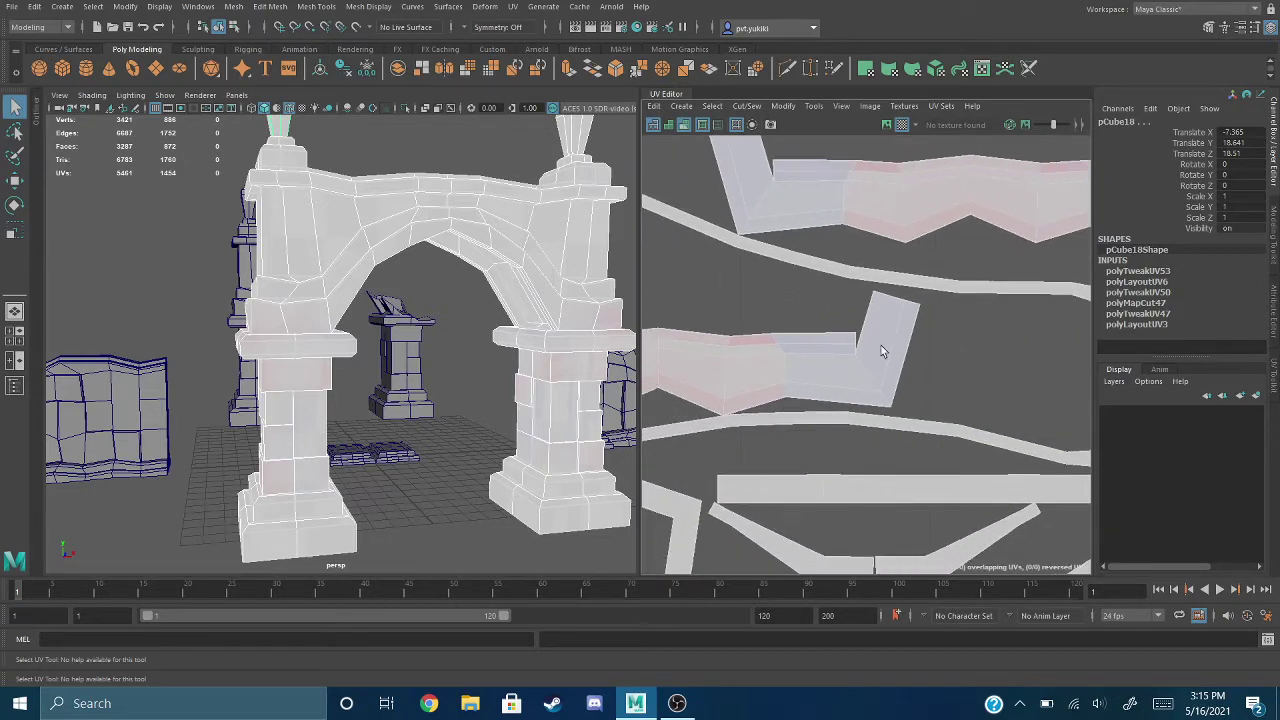
pyautogui.keyDown('alt'); pyautogui.moveTo(743, 289); pyautogui.dragTo(833, 290, button='middle'); pyautogui.keyUp('alt')
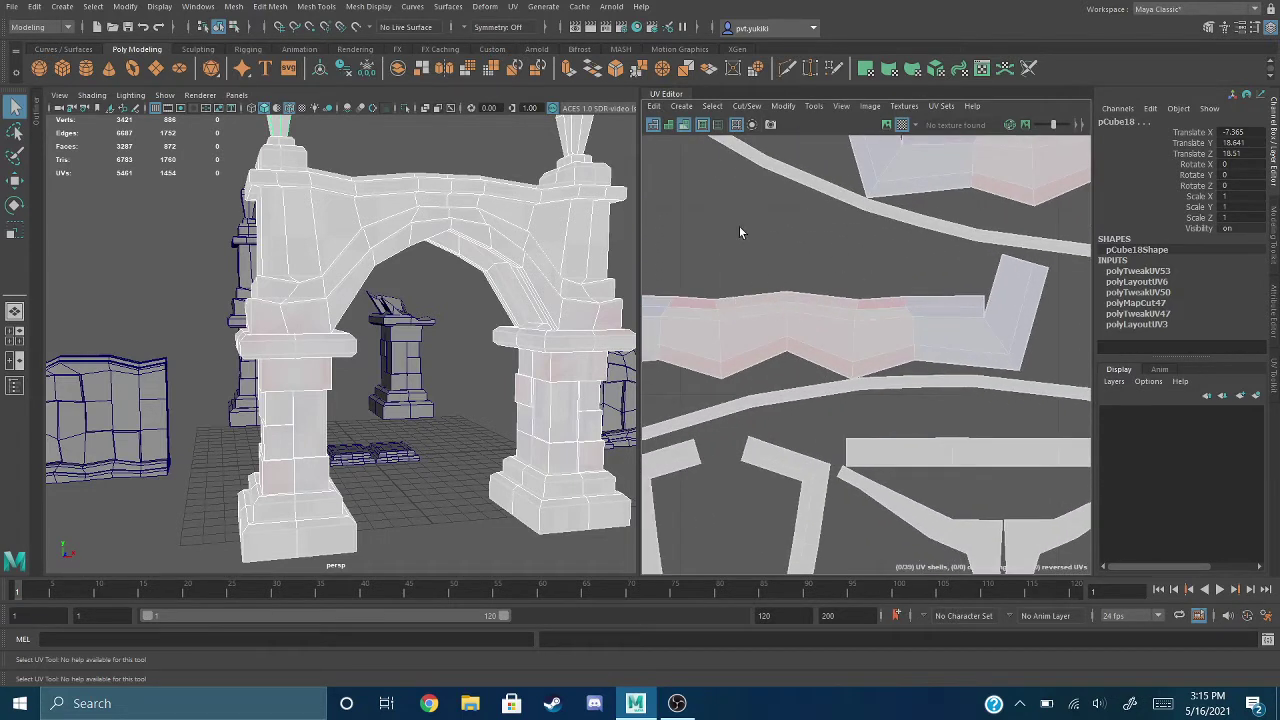
pyautogui.keyDown('alt'); pyautogui.moveTo(740, 232); pyautogui.dragTo(776, 235, button='middle'); pyautogui.keyUp('alt')
pyautogui.scroll(-2, 769, 280)
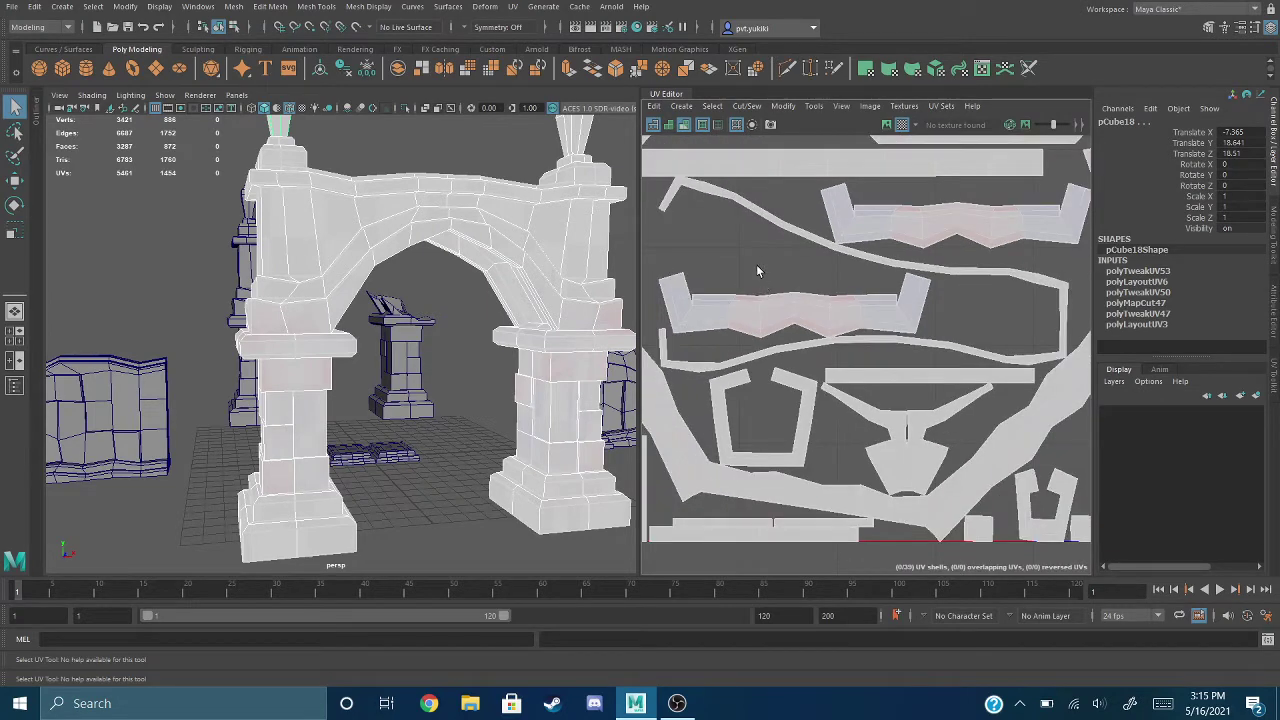
# Step: Switch to face selection and trace the zigzag-edged shells' faces to their places on the archway's pillars
pyautogui.press('F11')
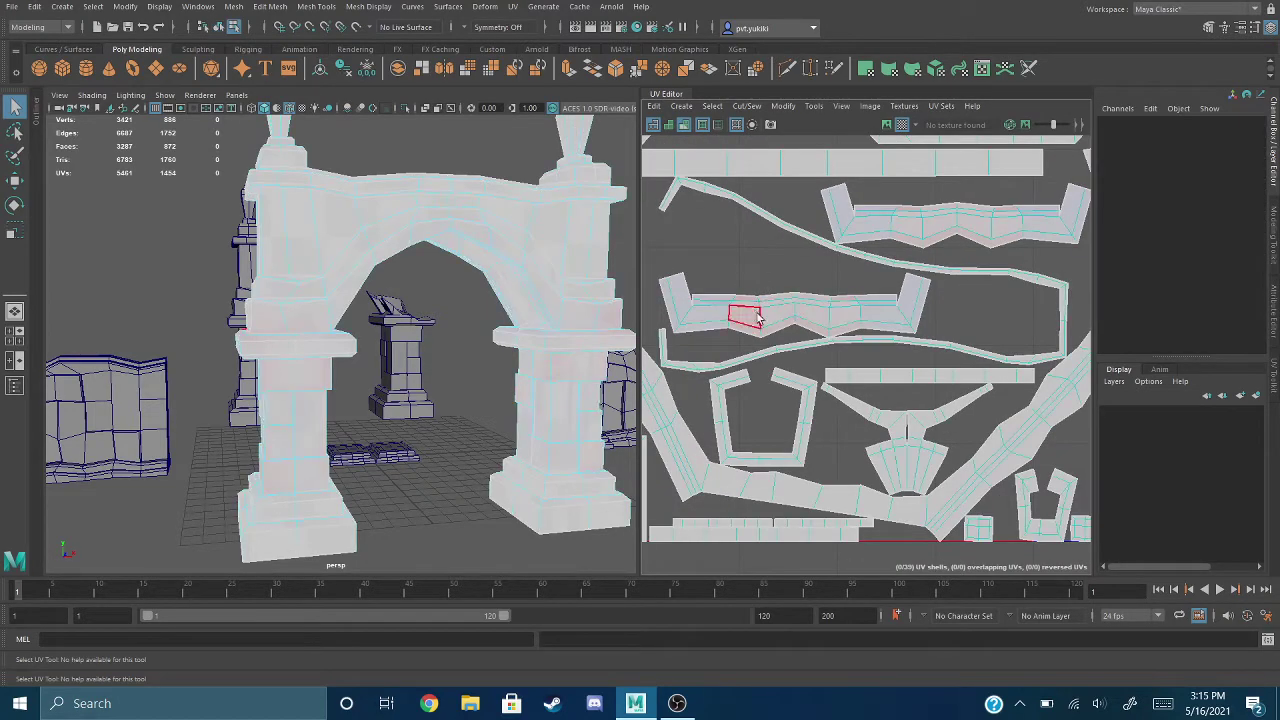
pyautogui.moveTo(505, 368)
pyautogui.keyDown('alt'); pyautogui.mouseDown()
pyautogui.moveTo(551, 374)
pyautogui.moveTo(446, 391)
pyautogui.moveTo(493, 374)
pyautogui.mouseUp(); pyautogui.keyUp('alt')
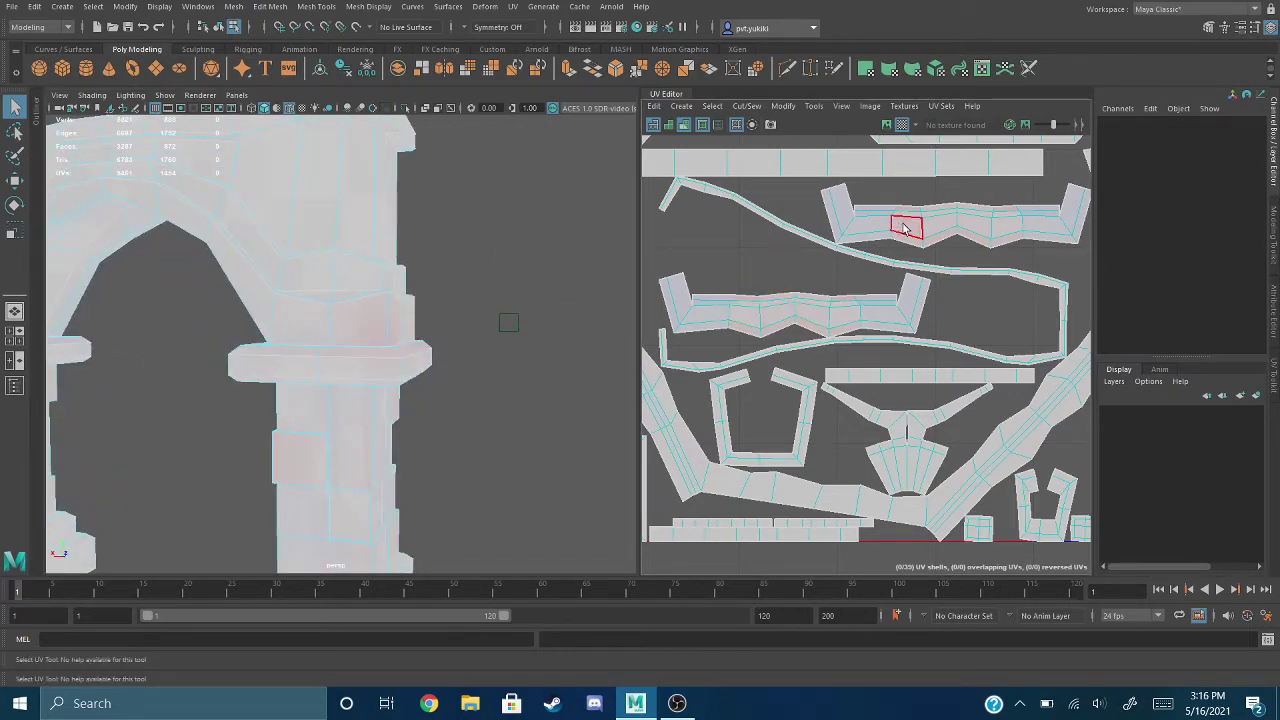
pyautogui.keyDown('alt'); pyautogui.moveTo(267, 305); pyautogui.dragTo(563, 375); pyautogui.keyUp('alt')
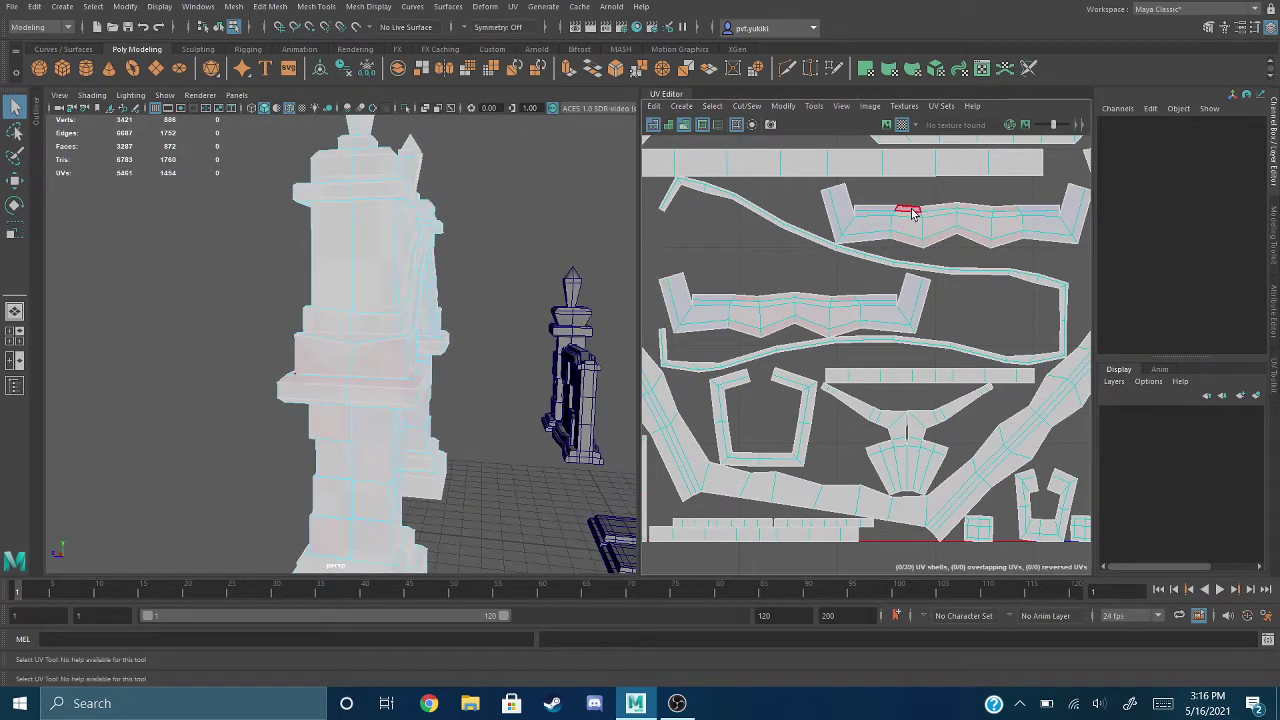
pyautogui.scroll(-3, 707, 293)
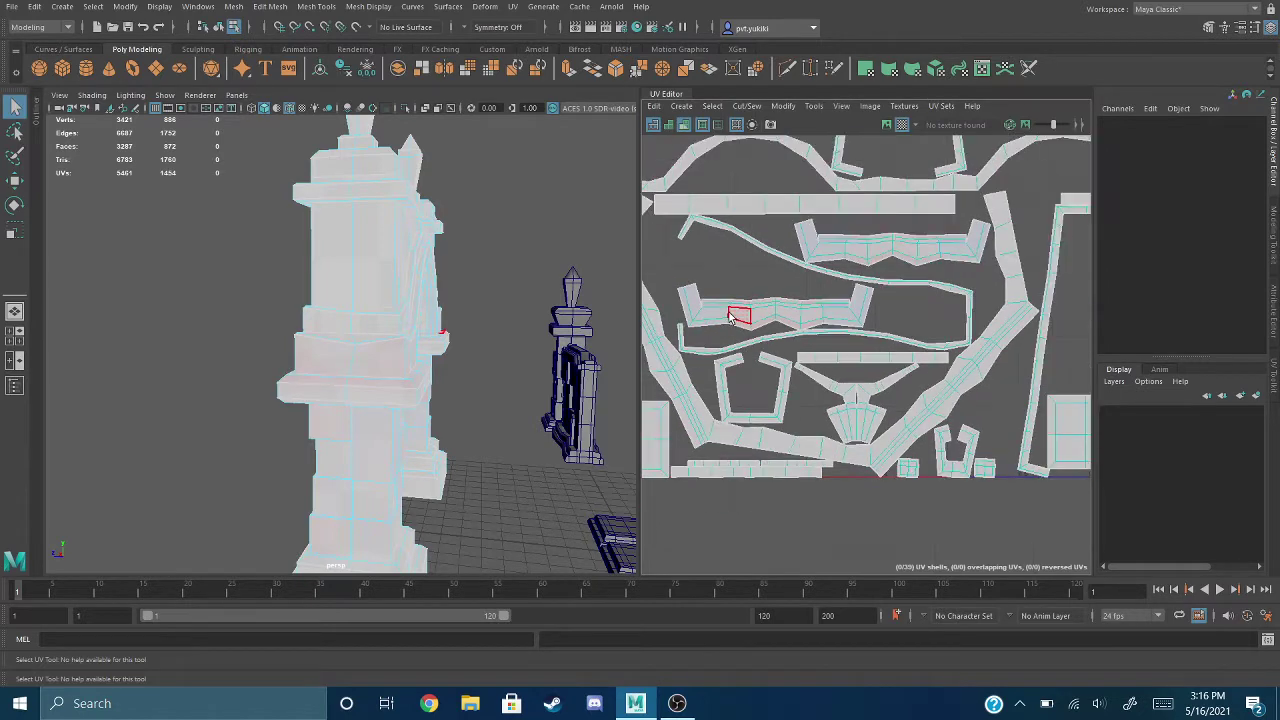
# Step: Survey the distortion shading across the archway's remaining UV shells, from the lower edge of the layout to the upper strips
pyautogui.keyDown('alt'); pyautogui.moveTo(811, 391); pyautogui.dragTo(788, 302, button='middle'); pyautogui.keyUp('alt')
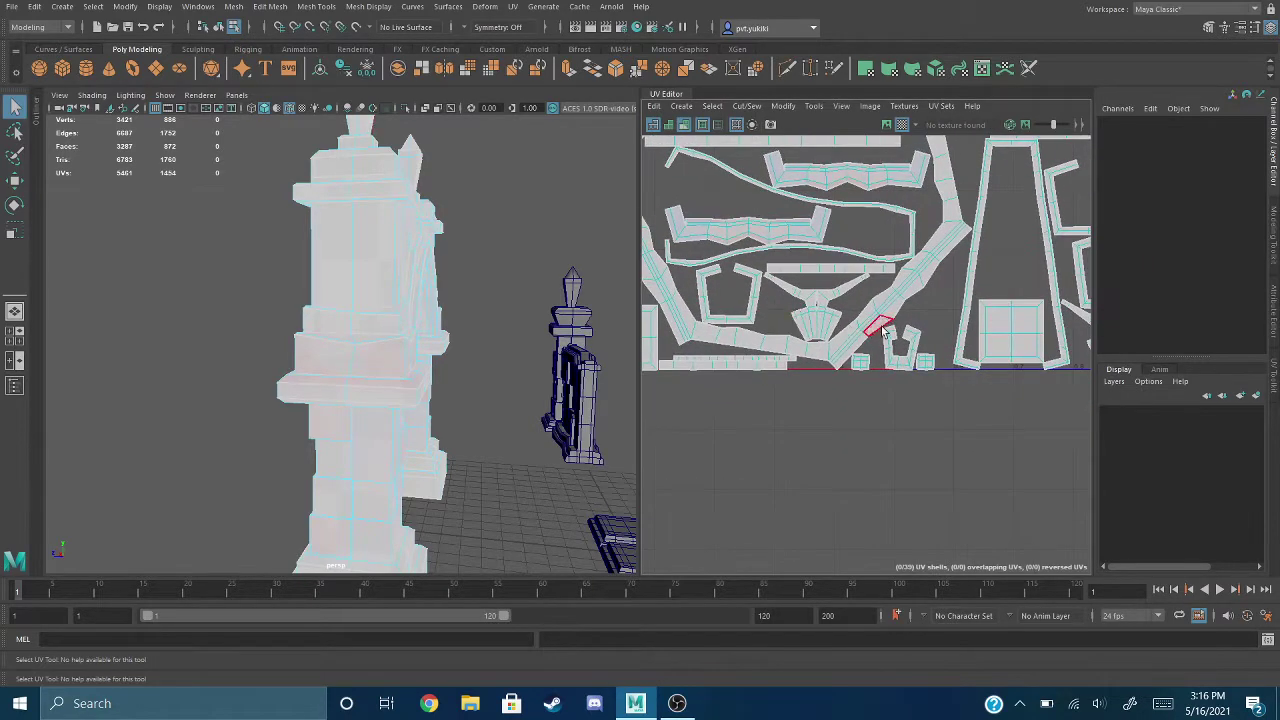
pyautogui.keyDown('alt'); pyautogui.moveTo(904, 331); pyautogui.dragTo(720, 384, button='middle'); pyautogui.keyUp('alt')
pyautogui.keyDown('alt'); pyautogui.moveTo(850, 323); pyautogui.dragTo(811, 435, button='middle'); pyautogui.keyUp('alt')
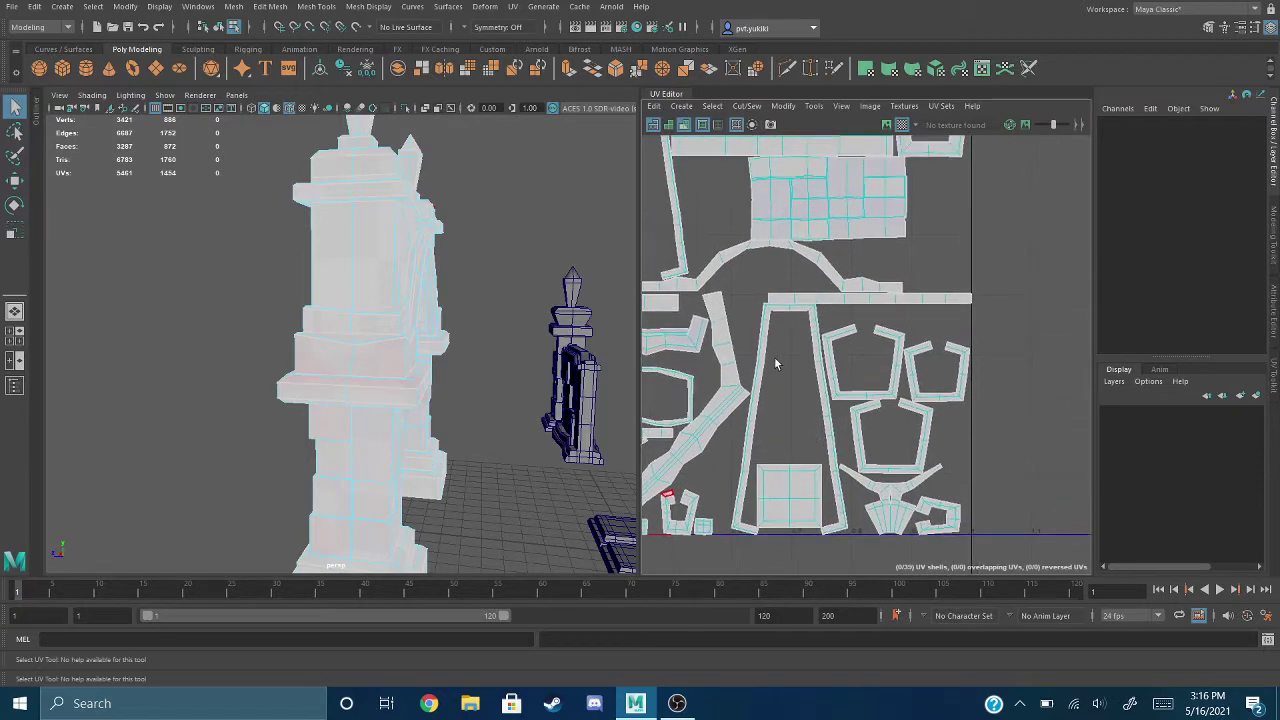
pyautogui.keyDown('alt'); pyautogui.moveTo(774, 357); pyautogui.dragTo(830, 469, button='middle'); pyautogui.keyUp('alt')
pyautogui.moveTo(812, 400)
pyautogui.keyDown('alt'); pyautogui.mouseDown(button='middle')
pyautogui.moveTo(878, 477)
pyautogui.moveTo(871, 408)
pyautogui.mouseUp(button='middle'); pyautogui.keyUp('alt')
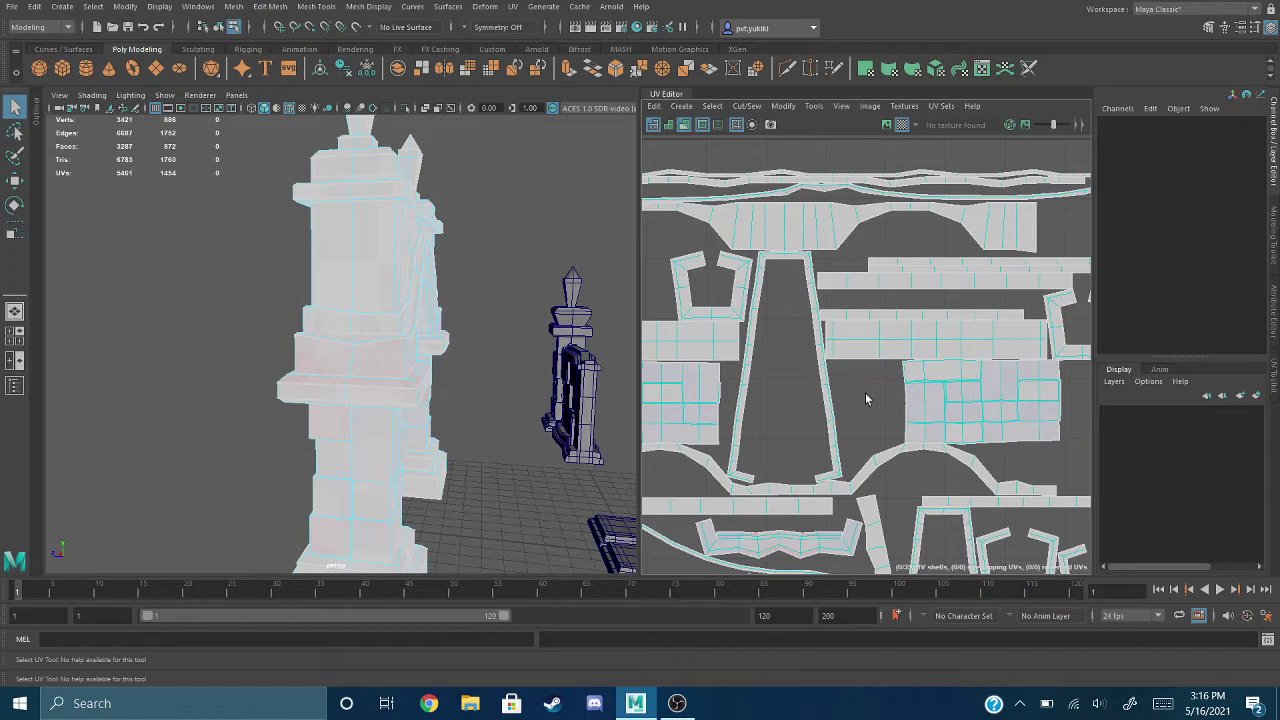
pyautogui.scroll(-2, 866, 398)
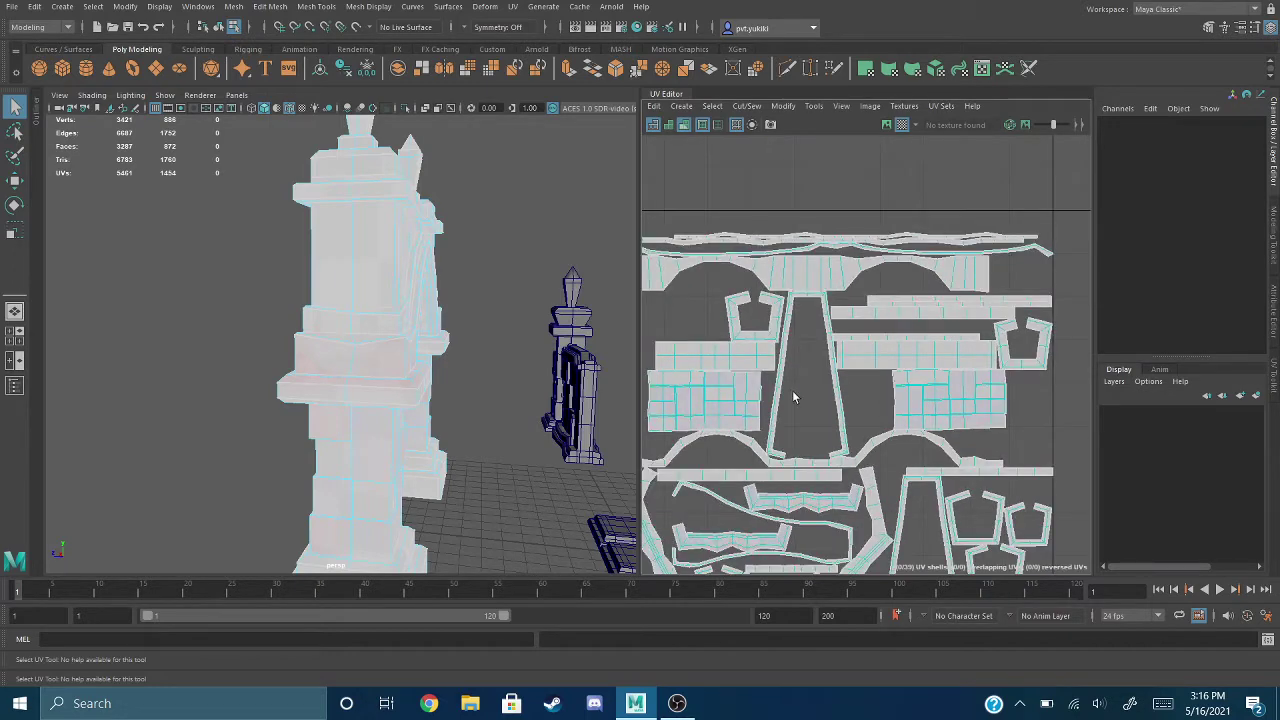
pyautogui.keyDown('alt'); pyautogui.moveTo(809, 389); pyautogui.dragTo(838, 305, button='middle'); pyautogui.keyUp('alt')
pyautogui.scroll(-1, 848, 350)
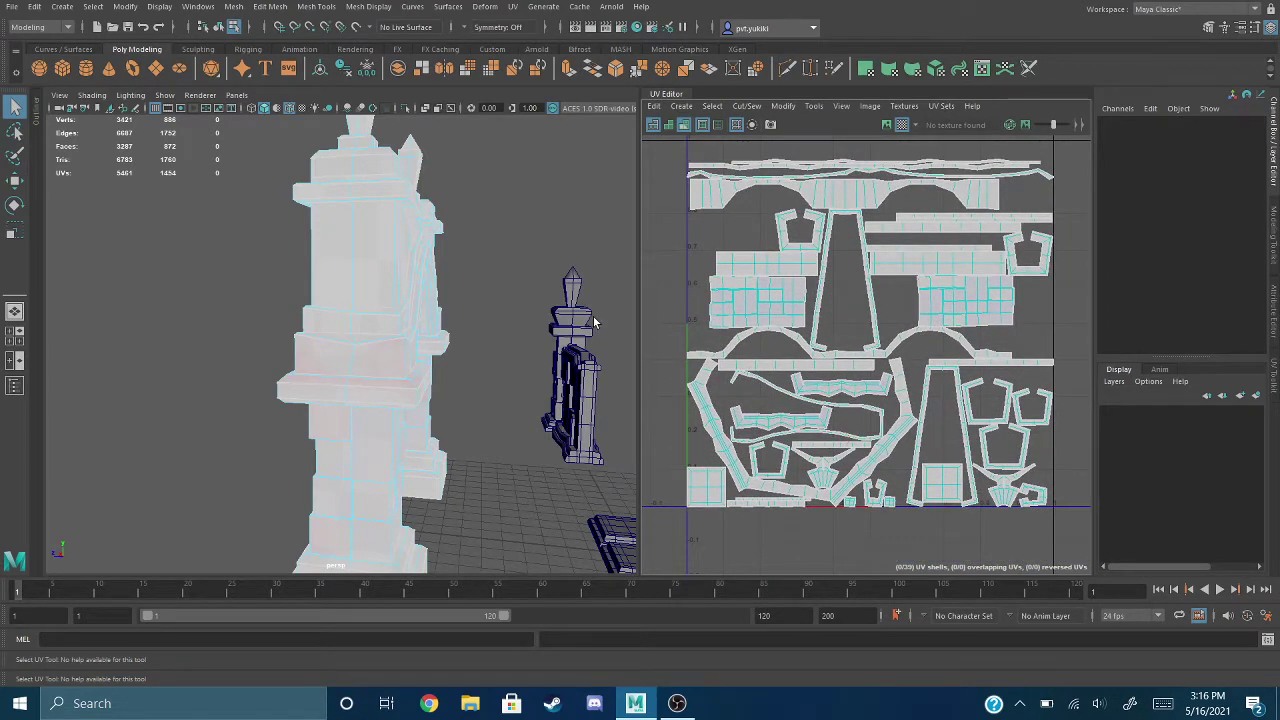
# Step: With the whole archway in view, turn off the distortion display and show its UV shells shaded
pyautogui.keyDown('alt'); pyautogui.moveTo(557, 328); pyautogui.dragTo(436, 331); pyautogui.keyUp('alt')
pyautogui.keyDown('alt'); pyautogui.moveTo(500, 335); pyautogui.dragTo(490, 331, button='middle'); pyautogui.keyUp('alt')
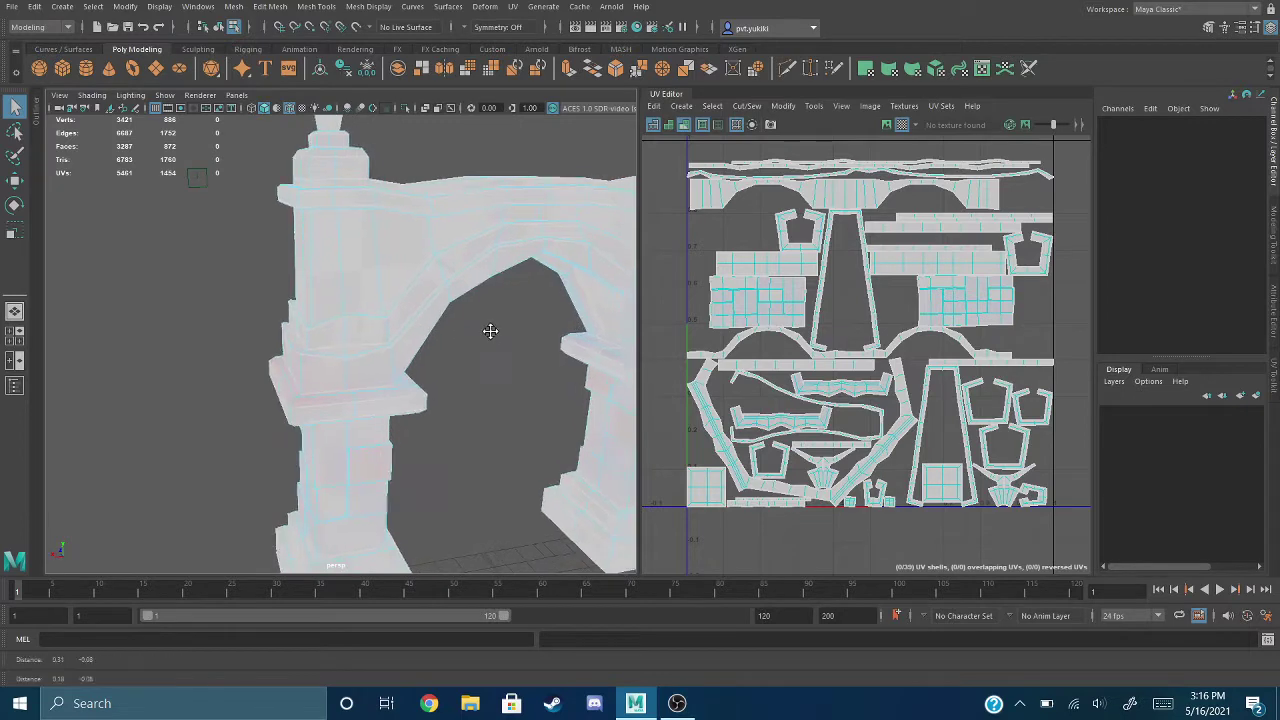
pyautogui.scroll(-6, 391, 286)
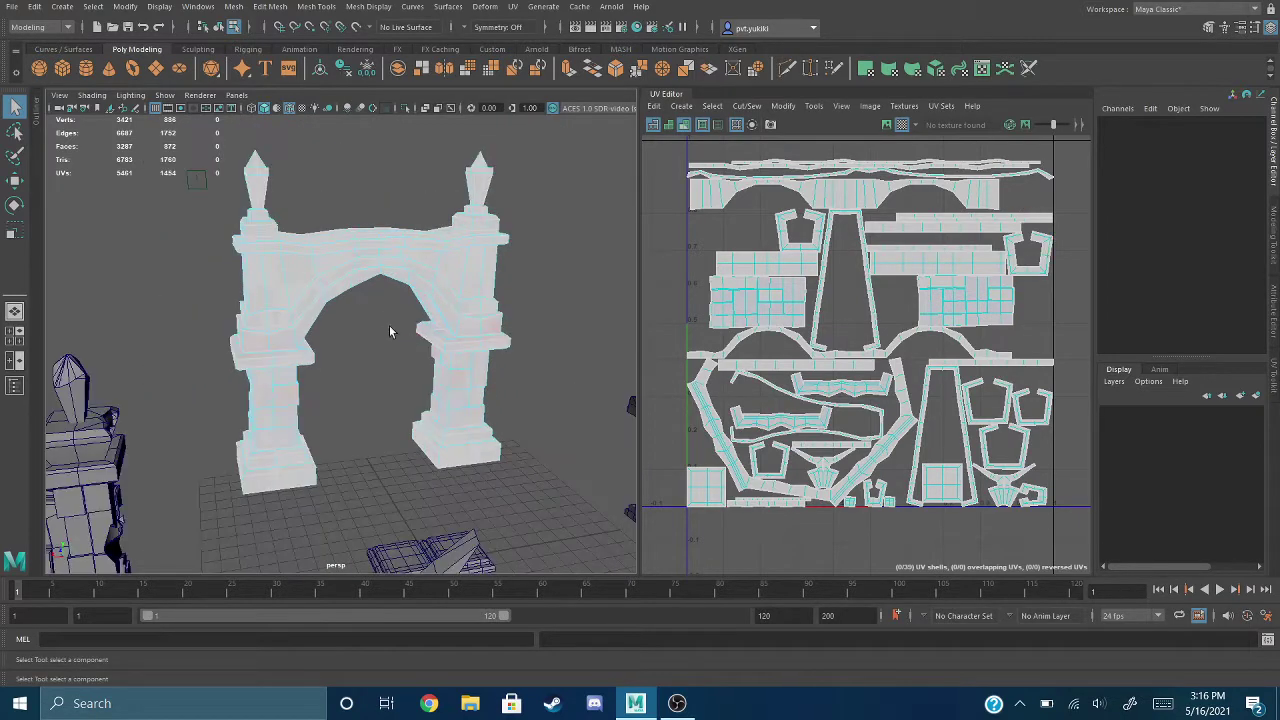
pyautogui.click(684, 125)
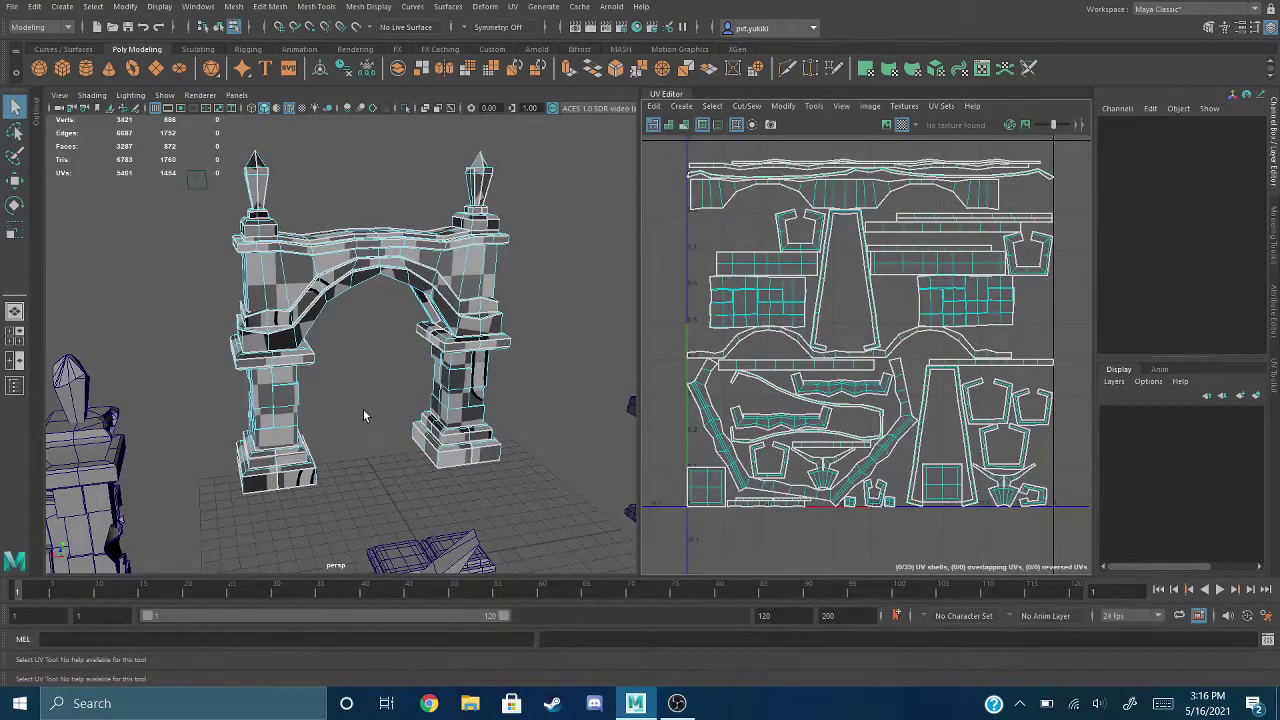
pyautogui.click(670, 125)
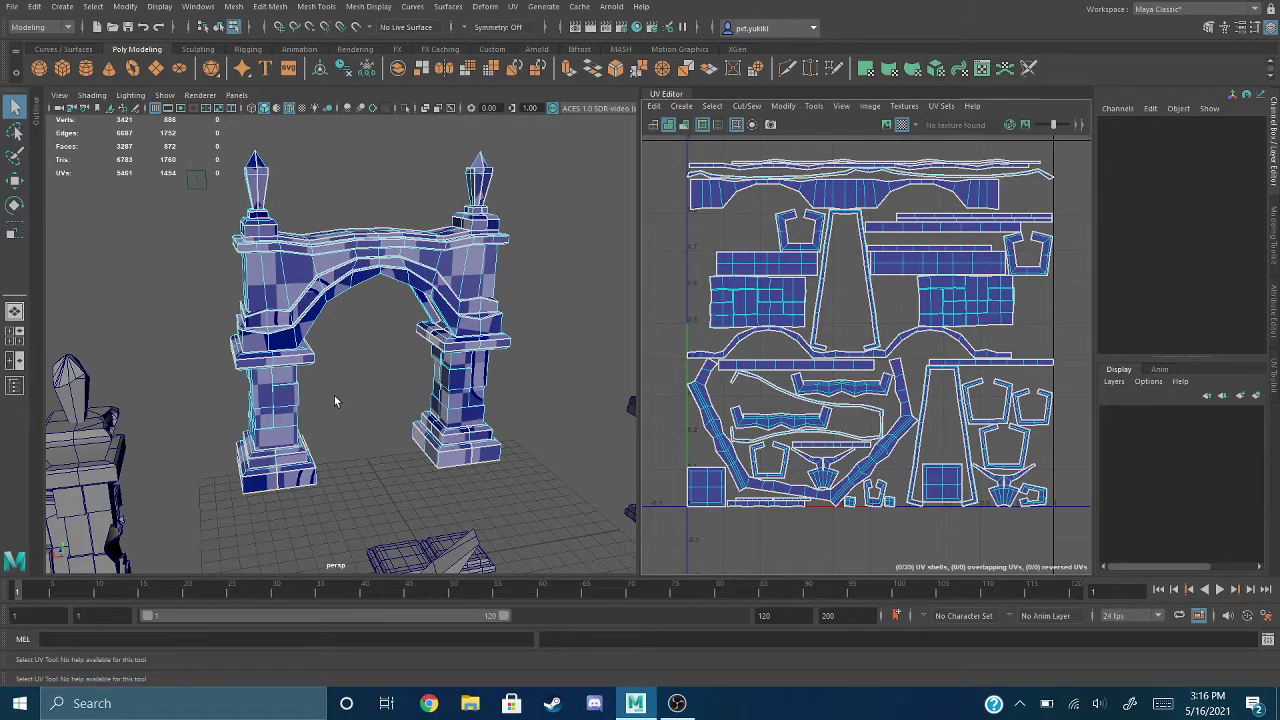
# Step: Inspect the archway's blue-shaded checker pattern from several angles around both pillars
pyautogui.moveTo(335, 401)
pyautogui.keyDown('alt'); pyautogui.mouseDown()
pyautogui.moveTo(578, 390)
pyautogui.moveTo(571, 294)
pyautogui.moveTo(594, 371)
pyautogui.moveTo(560, 360)
pyautogui.mouseUp(); pyautogui.keyUp('alt')
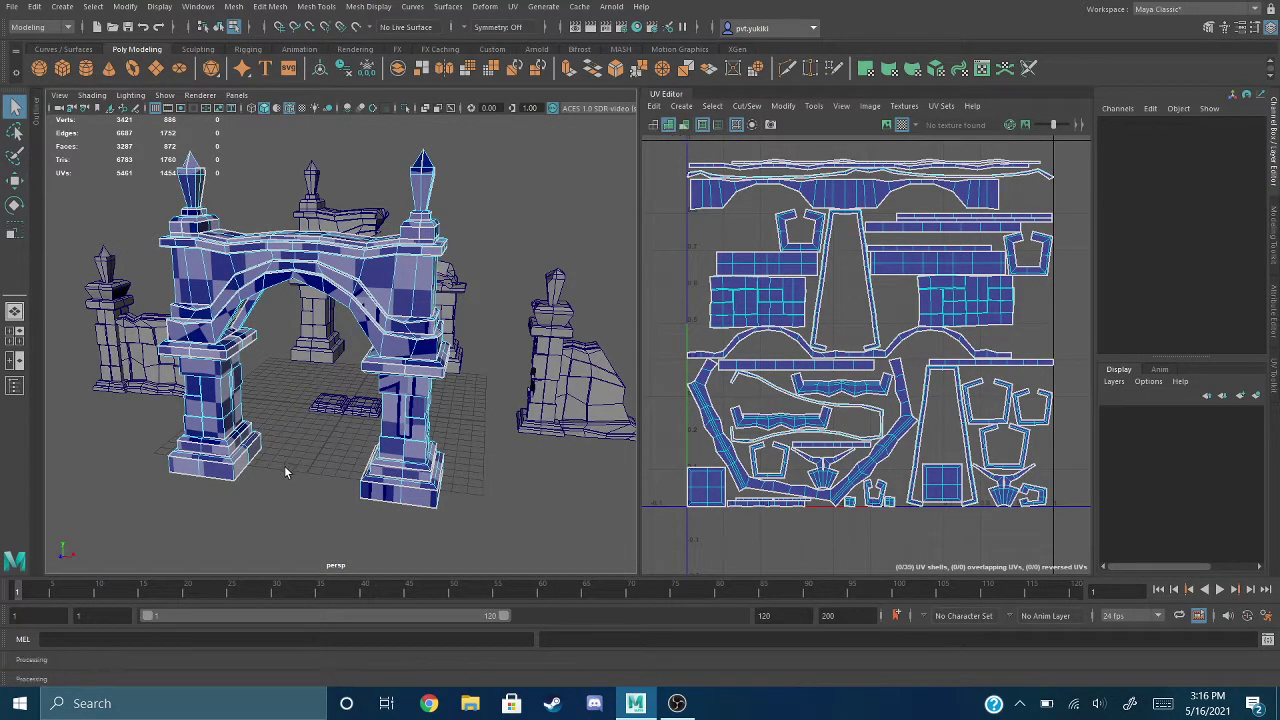
pyautogui.moveTo(286, 478)
pyautogui.keyDown('alt'); pyautogui.mouseDown()
pyautogui.moveTo(359, 410)
pyautogui.moveTo(447, 396)
pyautogui.moveTo(423, 437)
pyautogui.moveTo(400, 437)
pyautogui.moveTo(374, 396)
pyautogui.moveTo(370, 461)
pyautogui.moveTo(150, 452)
pyautogui.moveTo(360, 450)
pyautogui.mouseUp(); pyautogui.keyUp('alt')
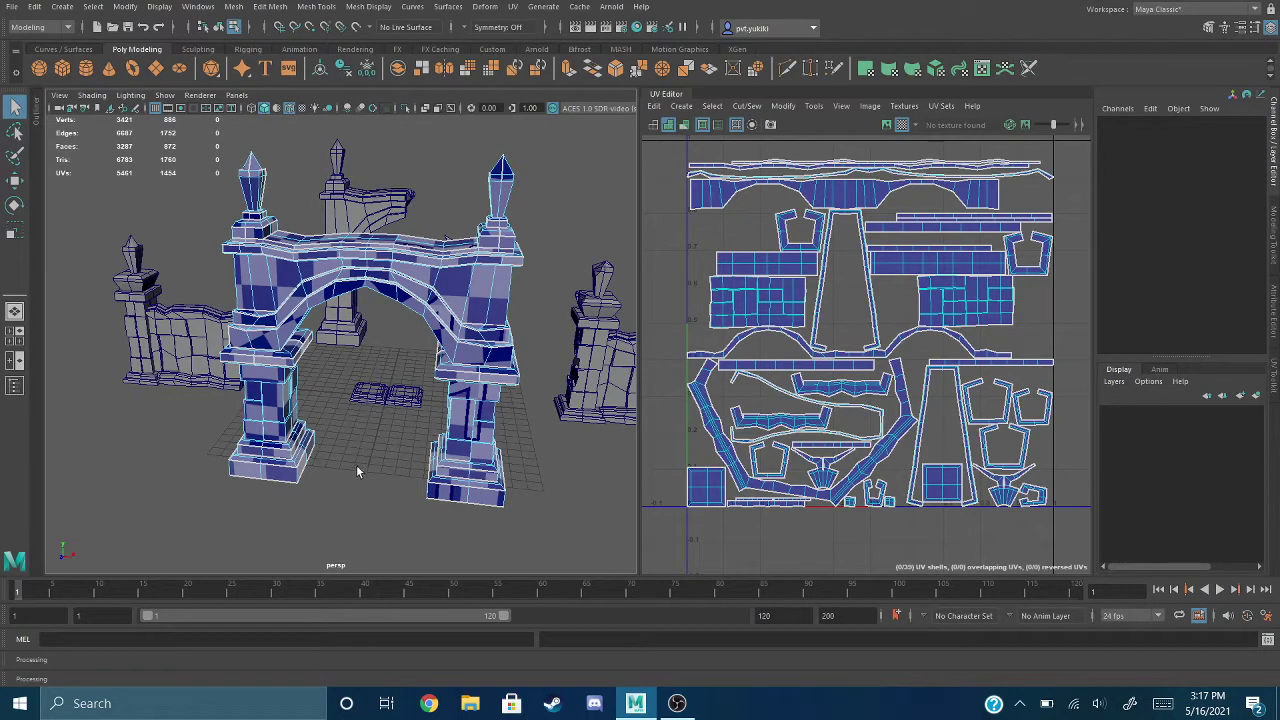
pyautogui.keyDown('alt'); pyautogui.moveTo(358, 471); pyautogui.dragTo(567, 447); pyautogui.keyUp('alt')
pyautogui.keyDown('alt'); pyautogui.moveTo(322, 462); pyautogui.dragTo(53, 412); pyautogui.keyUp('alt')
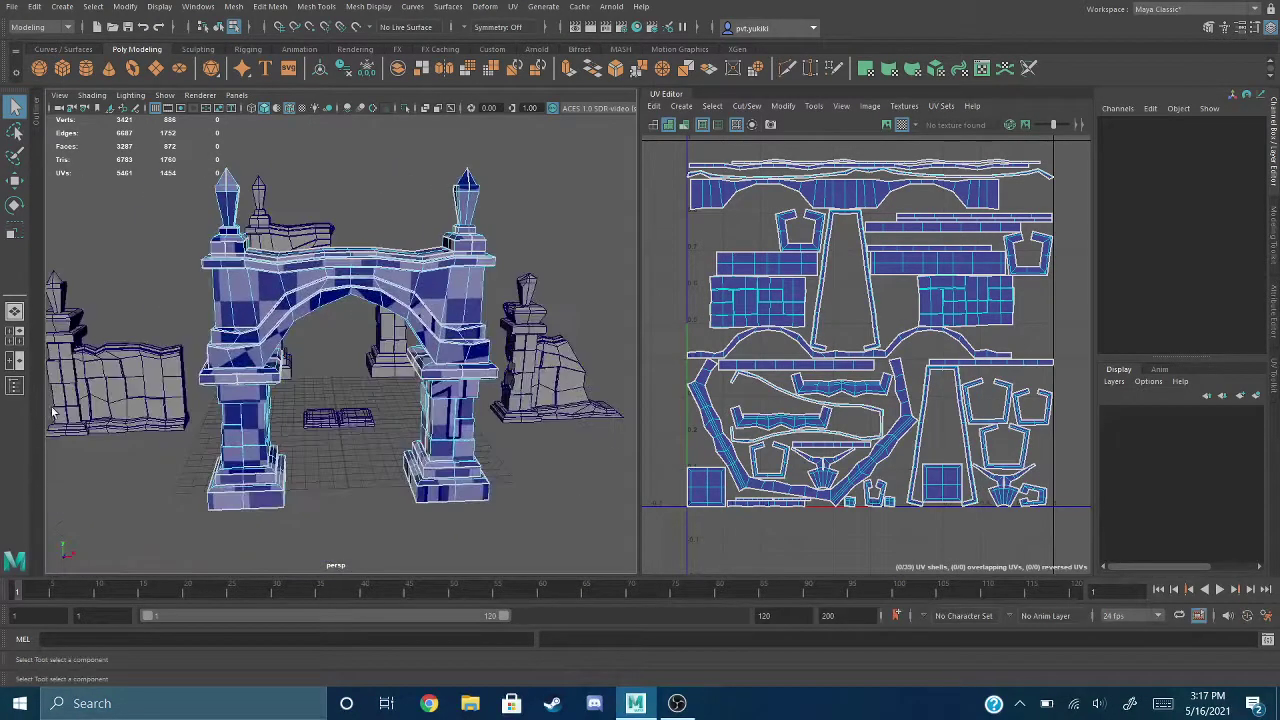
# Step: Select the broken arch piece with its pillar and finial, and return to object selection mode
pyautogui.keyDown('alt'); pyautogui.moveTo(270, 263); pyautogui.dragTo(263, 355); pyautogui.keyUp('alt')
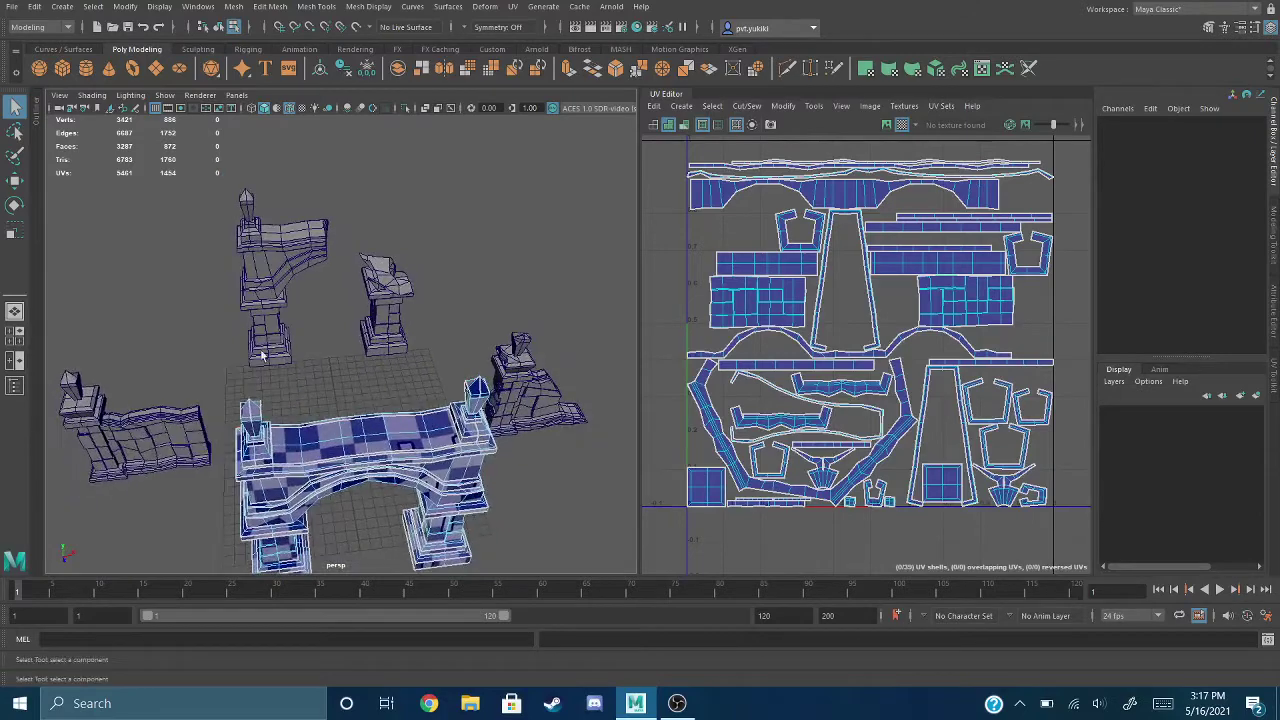
pyautogui.keyDown('alt'); pyautogui.moveTo(228, 291); pyautogui.dragTo(411, 288); pyautogui.keyUp('alt')
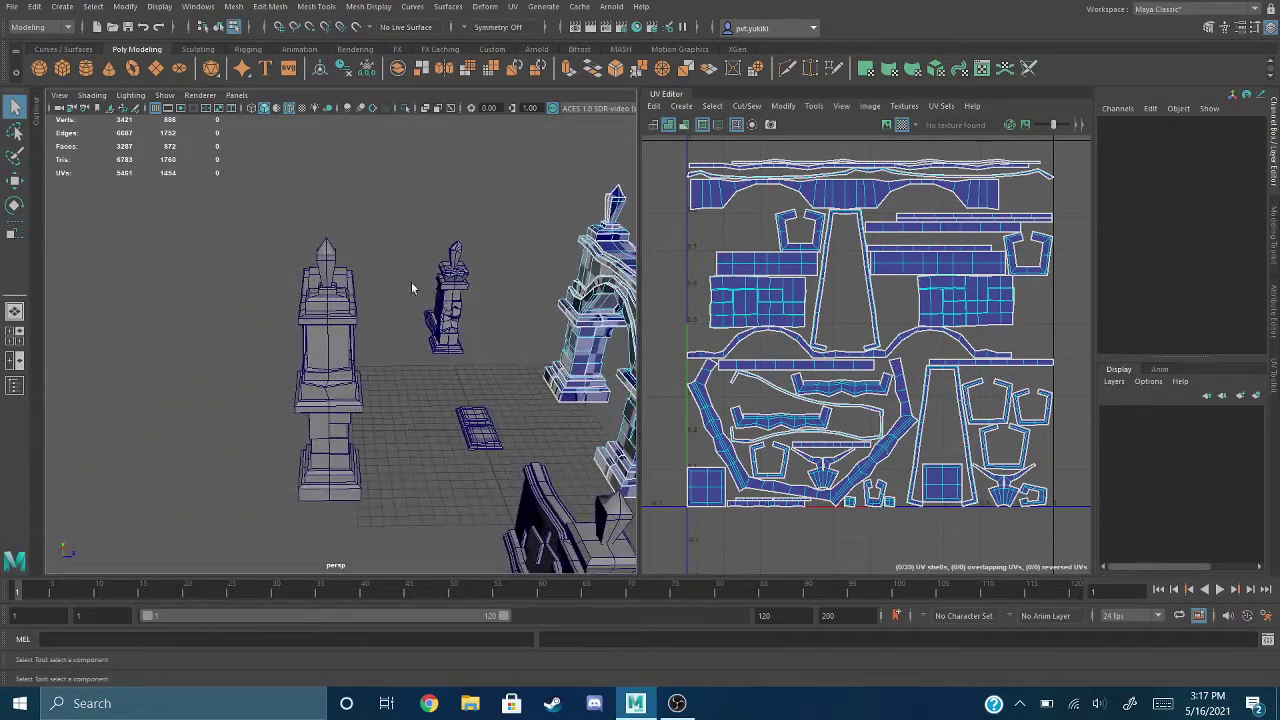
pyautogui.moveTo(282, 190); pyautogui.dragTo(400, 517)
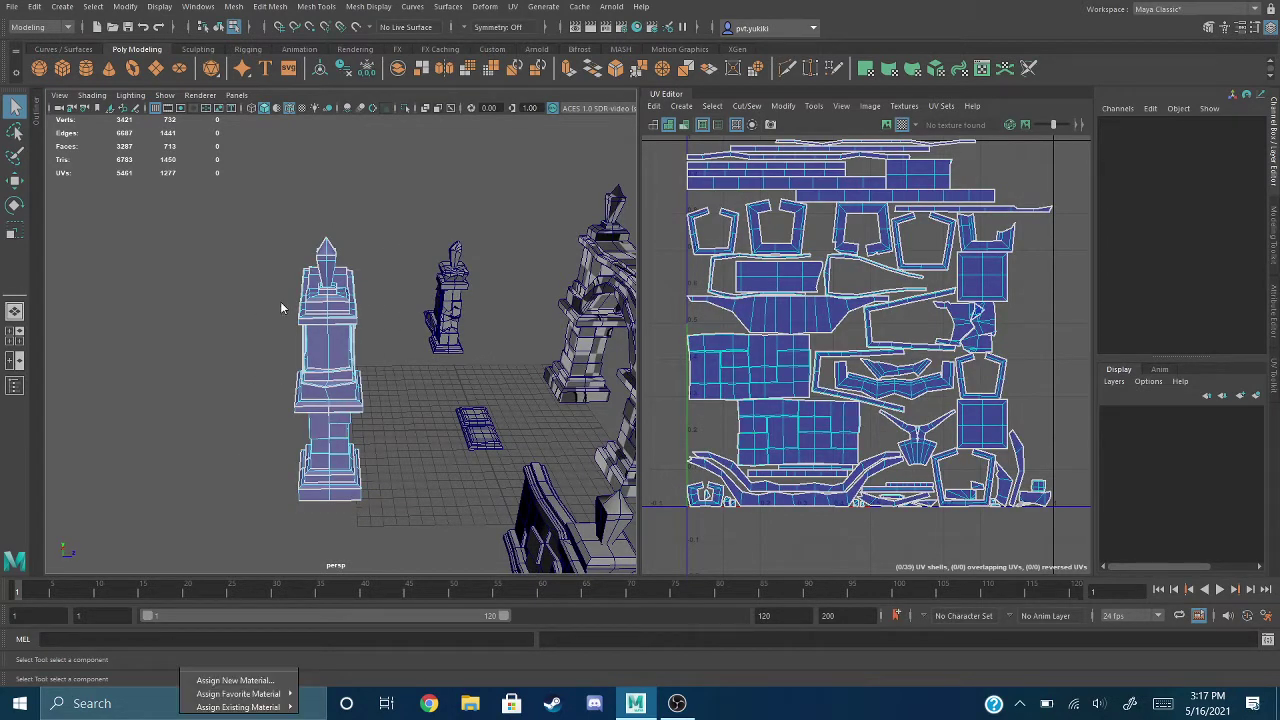
pyautogui.press('F8')
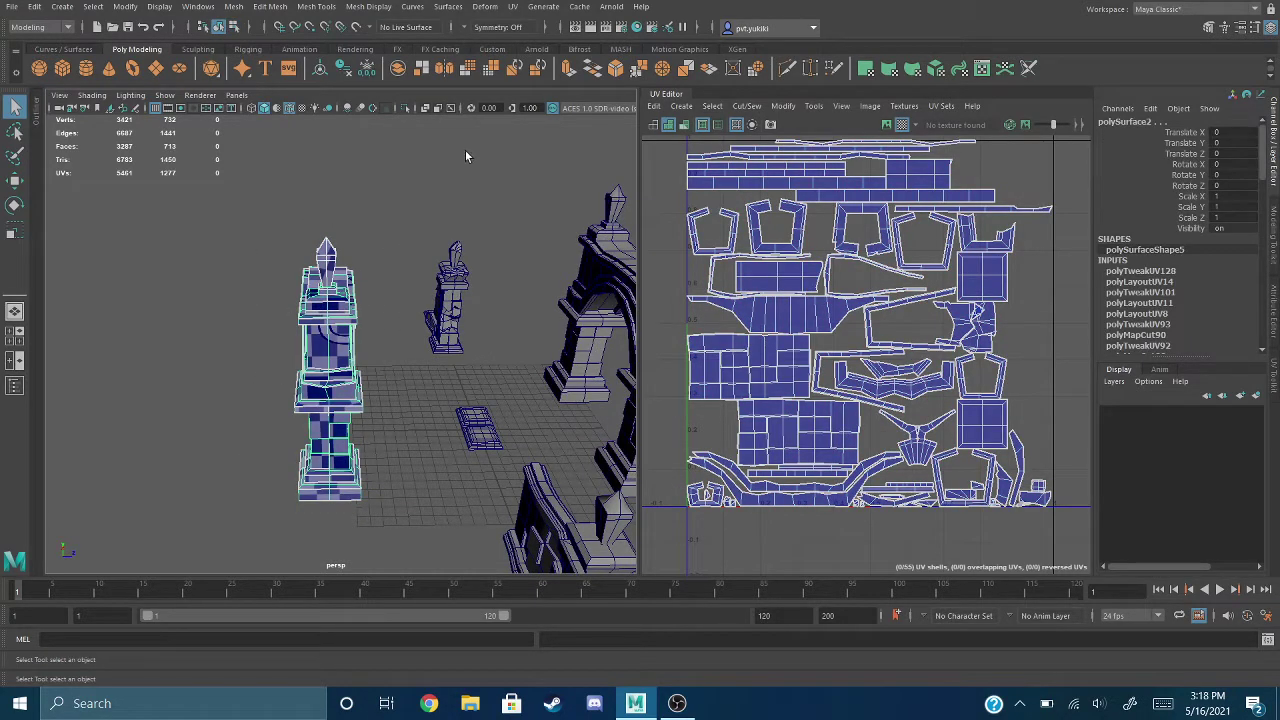
# Step: Switch the UV shells from shaded to checkered display with wireframe shells, and select only the short broken pillar
pyautogui.click(669, 127)
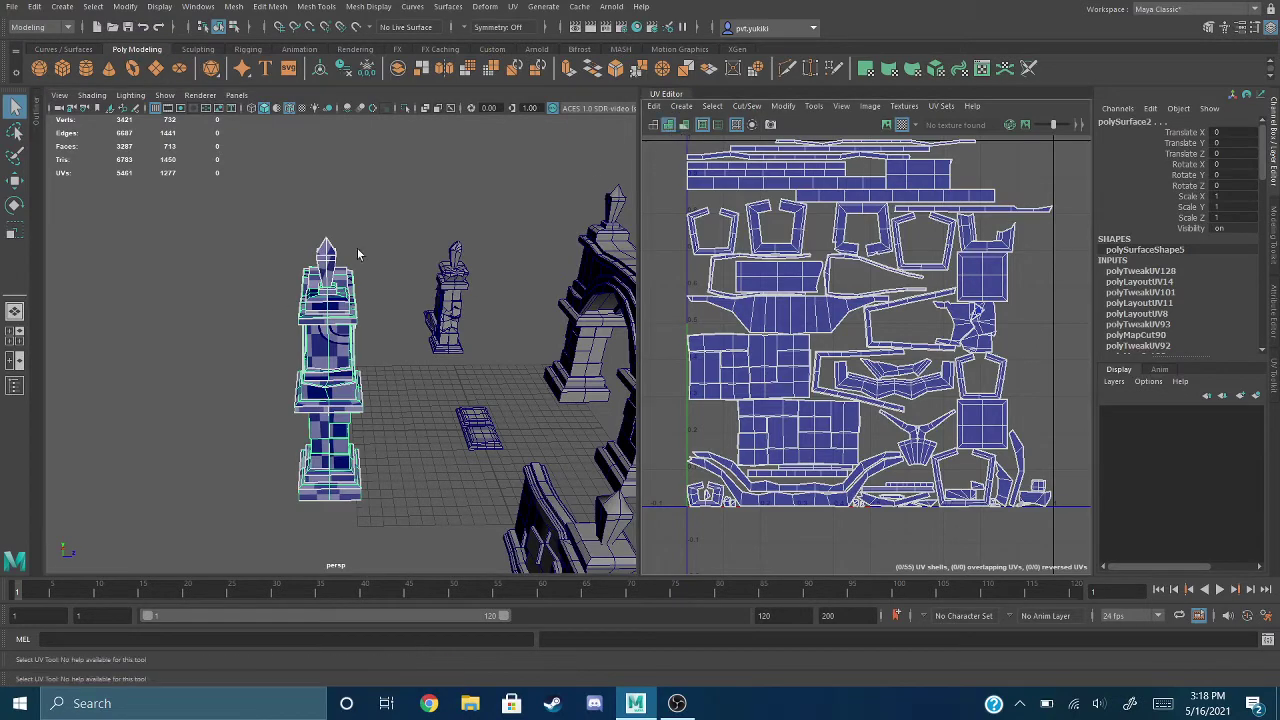
pyautogui.click(654, 126)
pyautogui.keyDown('alt'); pyautogui.moveTo(210, 292); pyautogui.dragTo(261, 292); pyautogui.keyUp('alt')
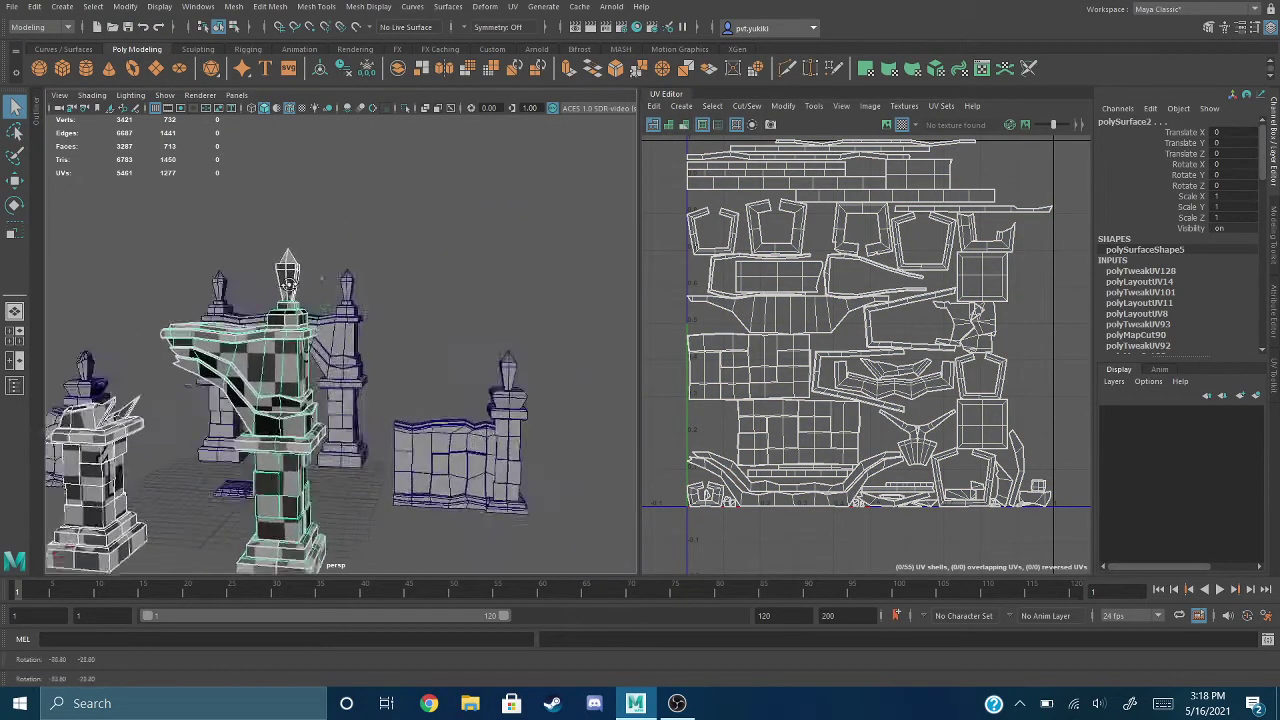
pyautogui.keyDown('alt'); pyautogui.moveTo(297, 284); pyautogui.dragTo(459, 214, button='middle'); pyautogui.keyUp('alt')
pyautogui.keyDown('alt'); pyautogui.moveTo(340, 297); pyautogui.dragTo(345, 316); pyautogui.keyUp('alt')
pyautogui.keyDown('alt'); pyautogui.moveTo(365, 365); pyautogui.dragTo(385, 330); pyautogui.keyUp('alt')
pyautogui.moveTo(345, 286); pyautogui.dragTo(478, 509)
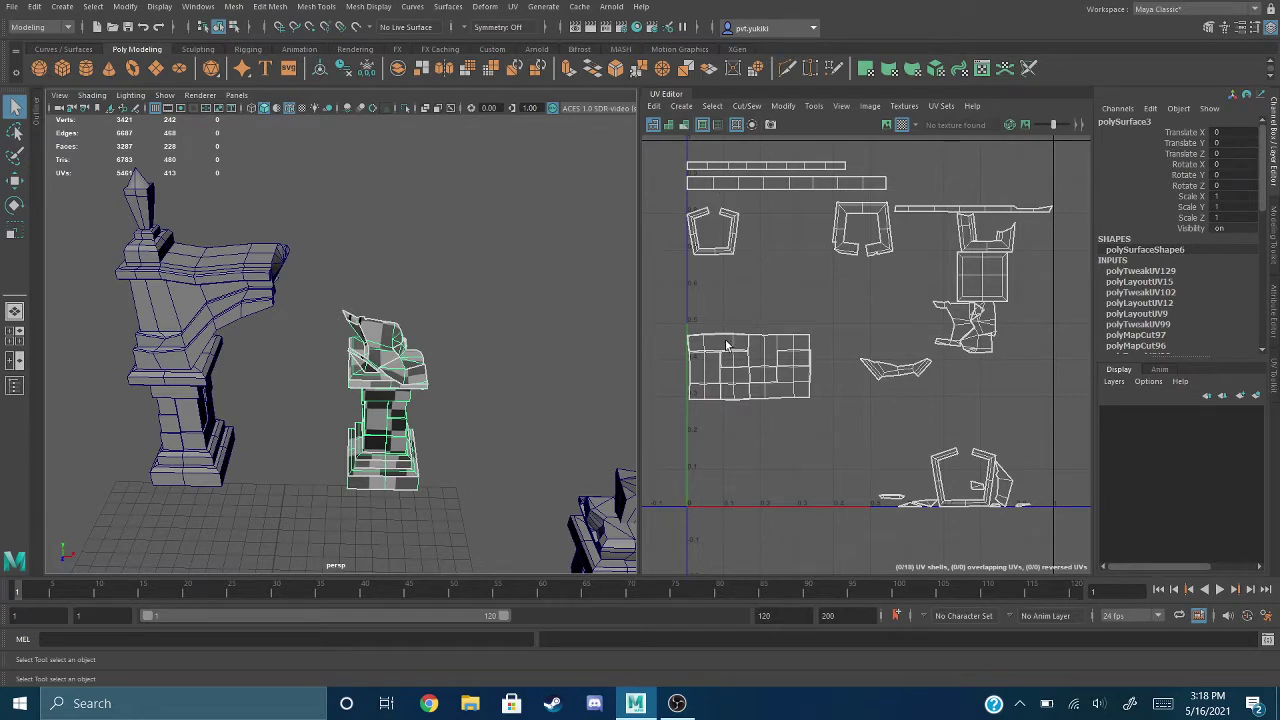
# Step: Inspect the checker pattern on the short broken pillar's jagged top, shaft and base from several angles
pyautogui.keyDown('alt'); pyautogui.moveTo(262, 252); pyautogui.dragTo(336, 240); pyautogui.keyUp('alt')
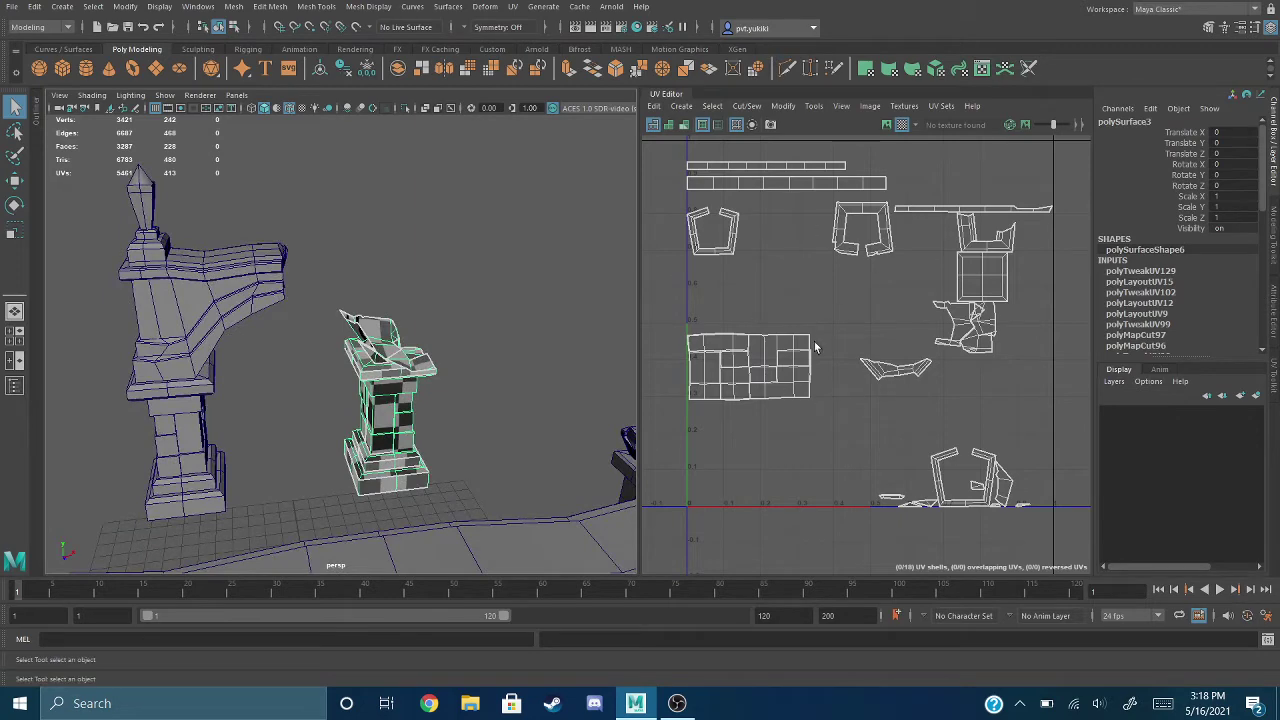
pyautogui.keyDown('alt'); pyautogui.moveTo(444, 274); pyautogui.dragTo(425, 308); pyautogui.keyUp('alt')
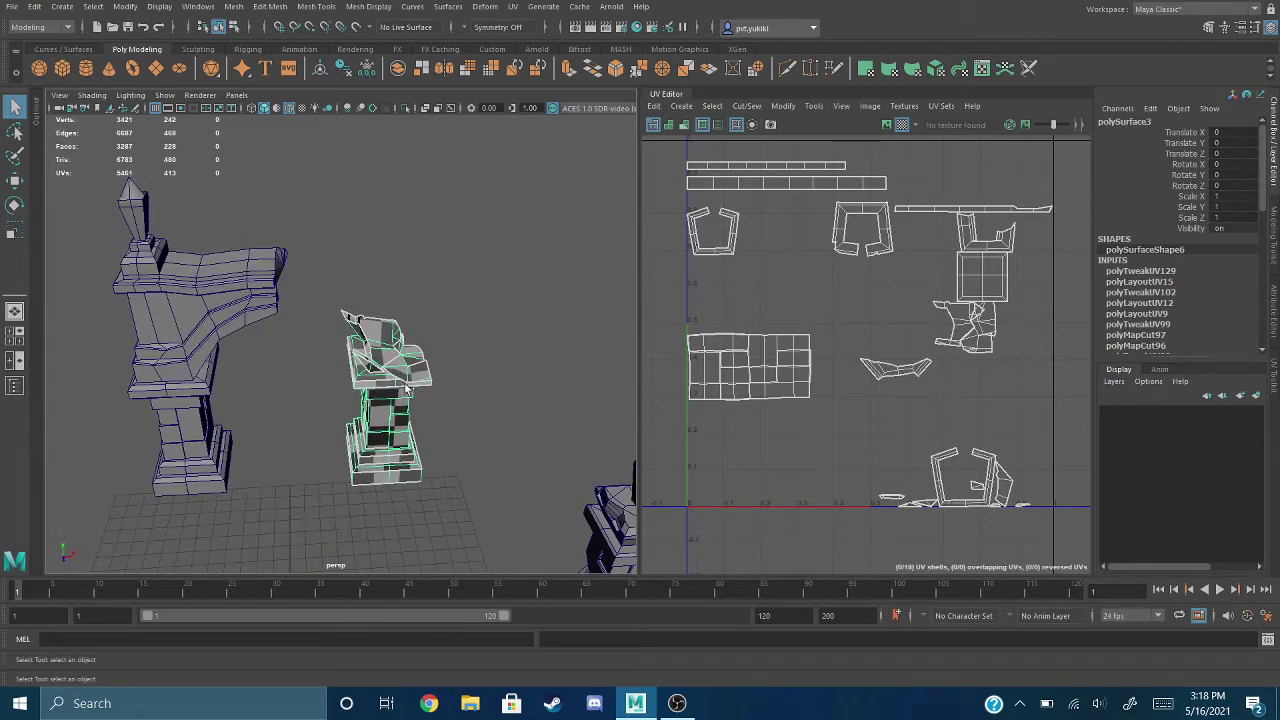
pyautogui.scroll(3, 406, 388)
pyautogui.keyDown('alt'); pyautogui.moveTo(406, 396); pyautogui.dragTo(365, 264); pyautogui.keyUp('alt')
pyautogui.keyDown('alt'); pyautogui.moveTo(380, 197); pyautogui.dragTo(387, 300, button='middle'); pyautogui.keyUp('alt')
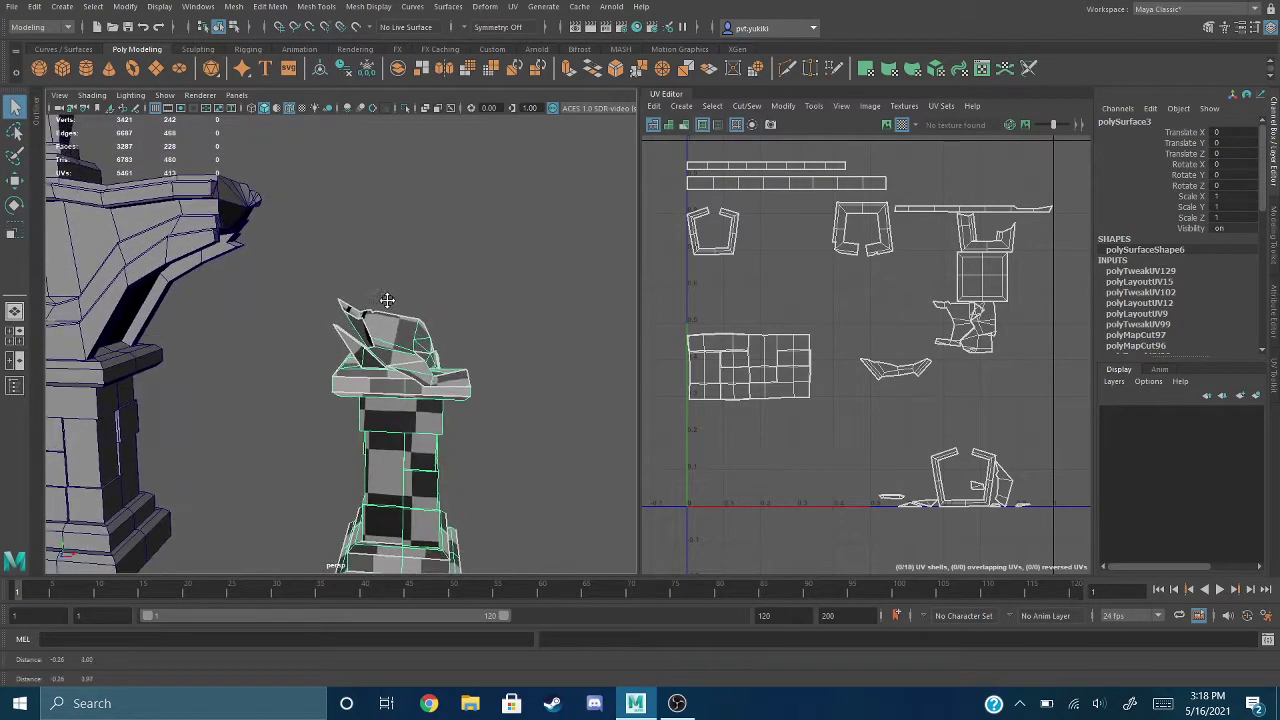
pyautogui.moveTo(403, 251)
pyautogui.keyDown('alt'); pyautogui.mouseDown()
pyautogui.moveTo(320, 260)
pyautogui.moveTo(396, 258)
pyautogui.mouseUp(); pyautogui.keyUp('alt')
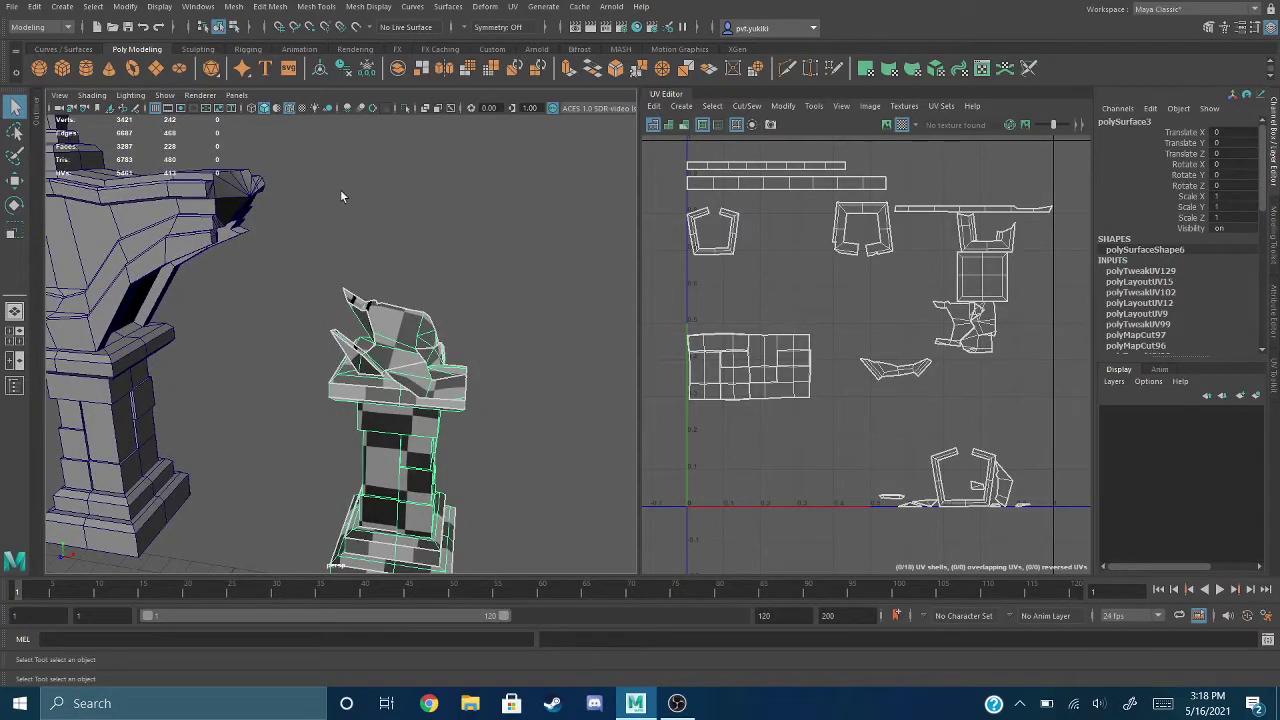
pyautogui.keyDown('alt'); pyautogui.moveTo(344, 212); pyautogui.dragTo(379, 312); pyautogui.keyUp('alt')
pyautogui.keyDown('alt'); pyautogui.moveTo(386, 320); pyautogui.dragTo(389, 252, button='middle'); pyautogui.keyUp('alt')
pyautogui.scroll(4, 422, 405)
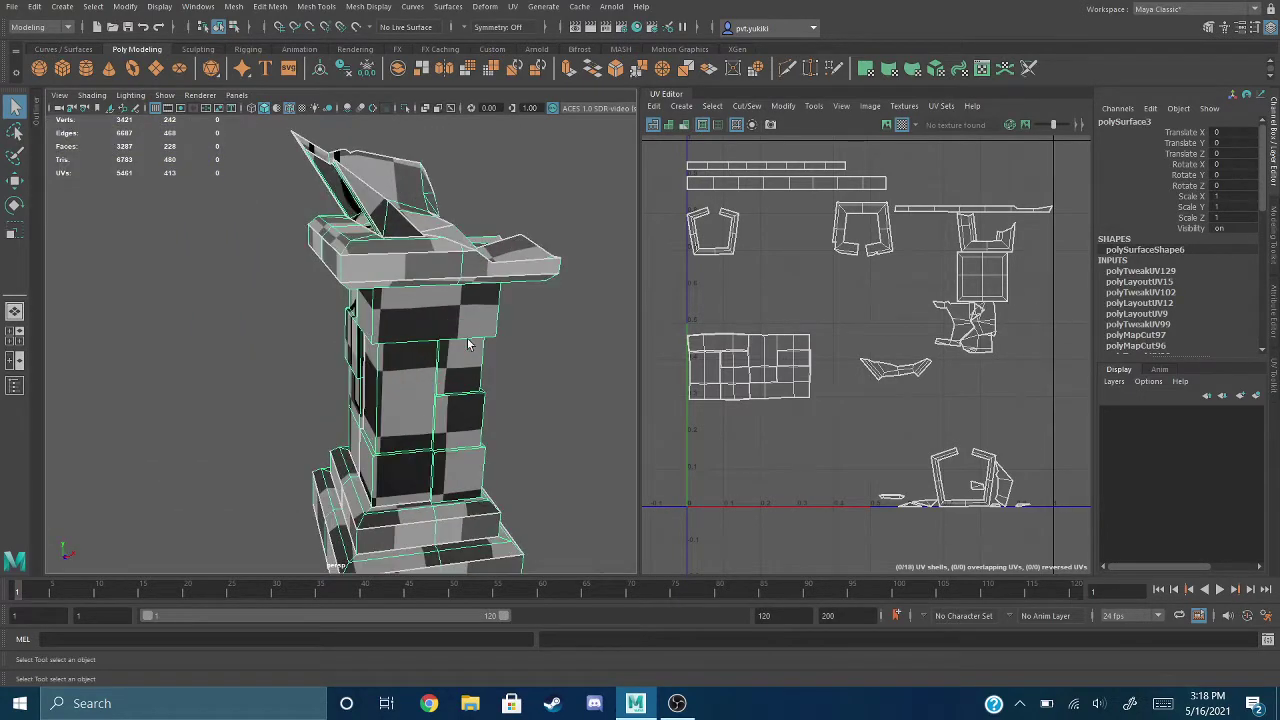
pyautogui.keyDown('alt'); pyautogui.moveTo(470, 344); pyautogui.dragTo(520, 260); pyautogui.keyUp('alt')
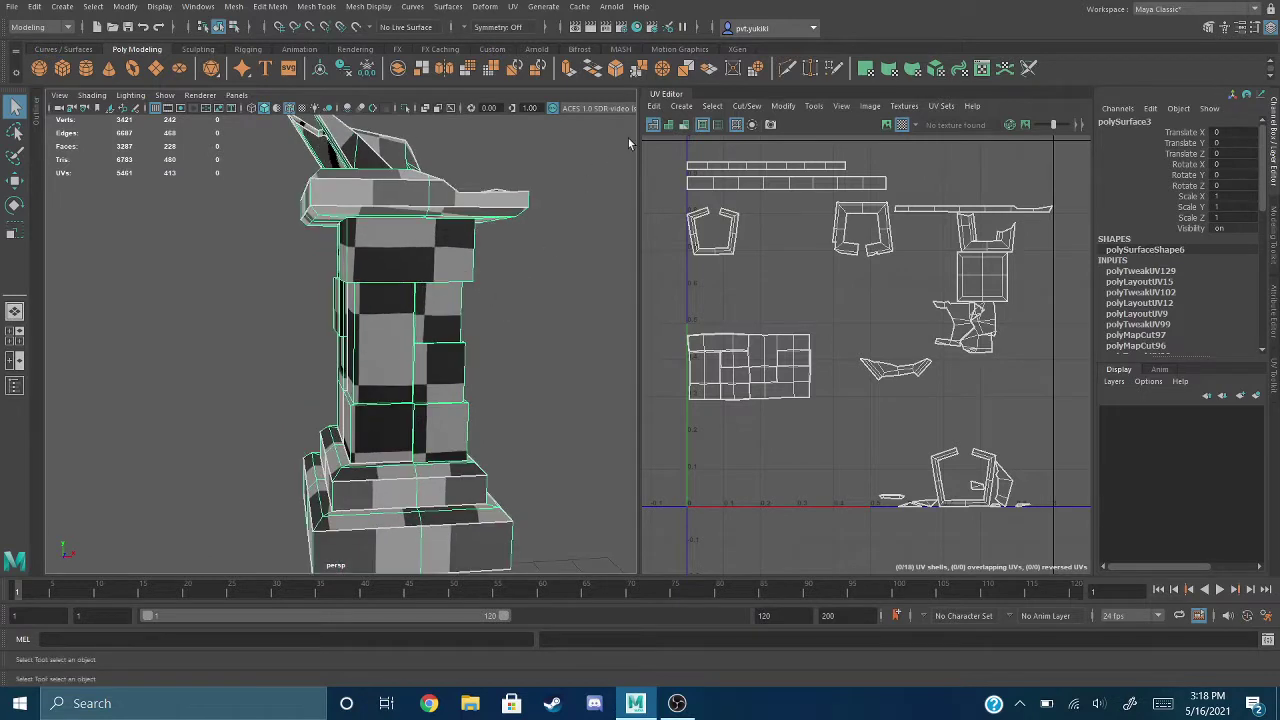
# Step: Turn on the distortion display and check the broken pillar's shaft against its rectangular brick UV shell
pyautogui.click(686, 124)
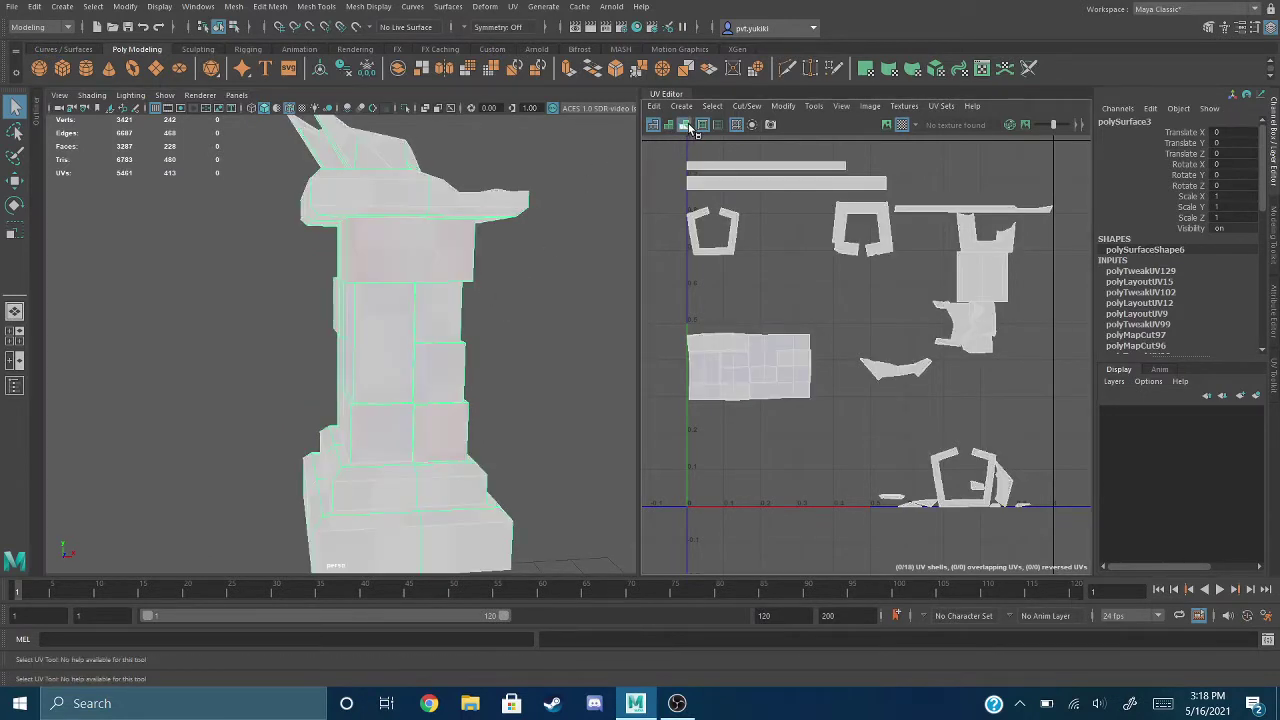
pyautogui.keyDown('alt'); pyautogui.moveTo(534, 288); pyautogui.dragTo(490, 264); pyautogui.keyUp('alt')
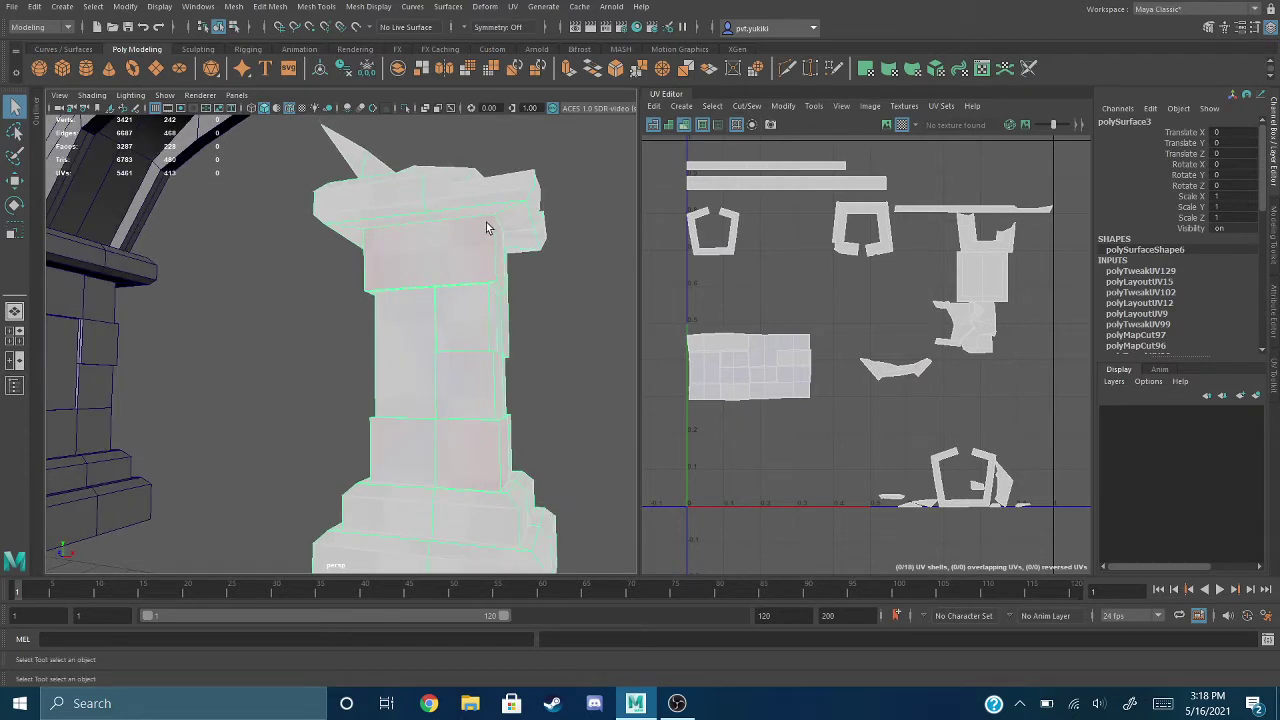
pyautogui.moveTo(533, 341)
pyautogui.keyDown('alt'); pyautogui.mouseDown()
pyautogui.moveTo(580, 346)
pyautogui.moveTo(509, 349)
pyautogui.moveTo(537, 350)
pyautogui.mouseUp(); pyautogui.keyUp('alt')
pyautogui.scroll(5, 747, 422)
pyautogui.keyDown('alt'); pyautogui.moveTo(717, 405); pyautogui.dragTo(849, 444, button='middle'); pyautogui.keyUp('alt')
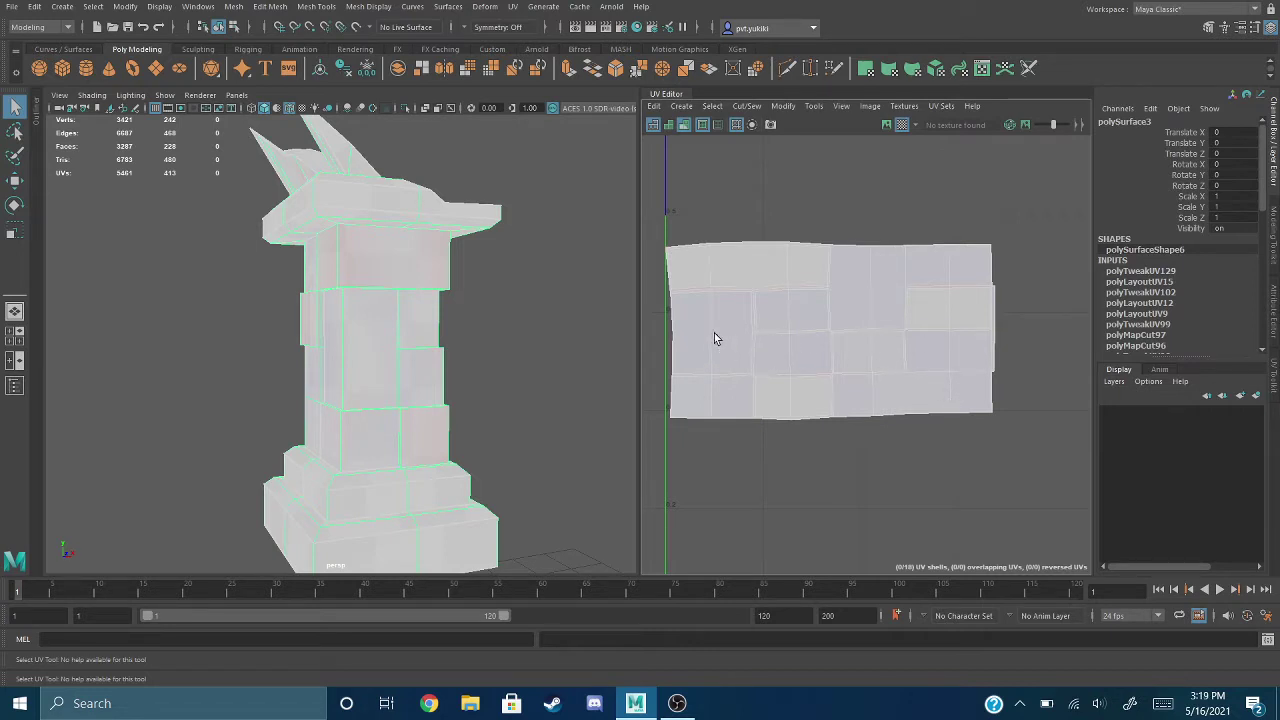
# Step: Survey the distortion shading on the broken pillar's remaining UV shells, ending close up on the small curved shell
pyautogui.keyDown('alt'); pyautogui.moveTo(990, 166); pyautogui.dragTo(846, 284, button='middle'); pyautogui.keyUp('alt')
pyautogui.keyDown('alt'); pyautogui.moveTo(982, 238); pyautogui.dragTo(814, 351, button='middle'); pyautogui.keyUp('alt')
pyautogui.keyDown('alt'); pyautogui.moveTo(868, 311); pyautogui.dragTo(785, 359, button='middle'); pyautogui.keyUp('alt')
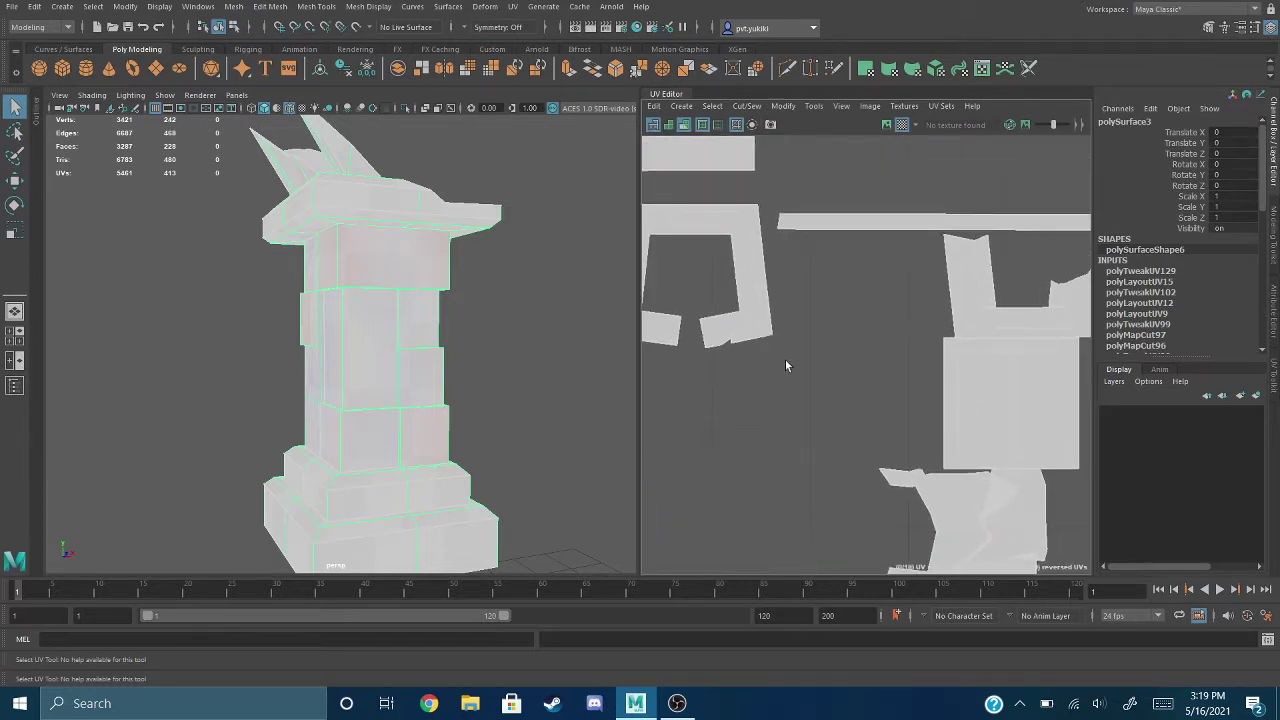
pyautogui.scroll(-2, 848, 326)
pyautogui.moveTo(866, 315)
pyautogui.keyDown('alt'); pyautogui.mouseDown(button='middle')
pyautogui.moveTo(802, 373)
pyautogui.moveTo(879, 459)
pyautogui.mouseUp(button='middle'); pyautogui.keyUp('alt')
pyautogui.keyDown('alt'); pyautogui.moveTo(847, 287); pyautogui.dragTo(882, 368, button='middle'); pyautogui.keyUp('alt')
pyautogui.scroll(-5, 868, 352)
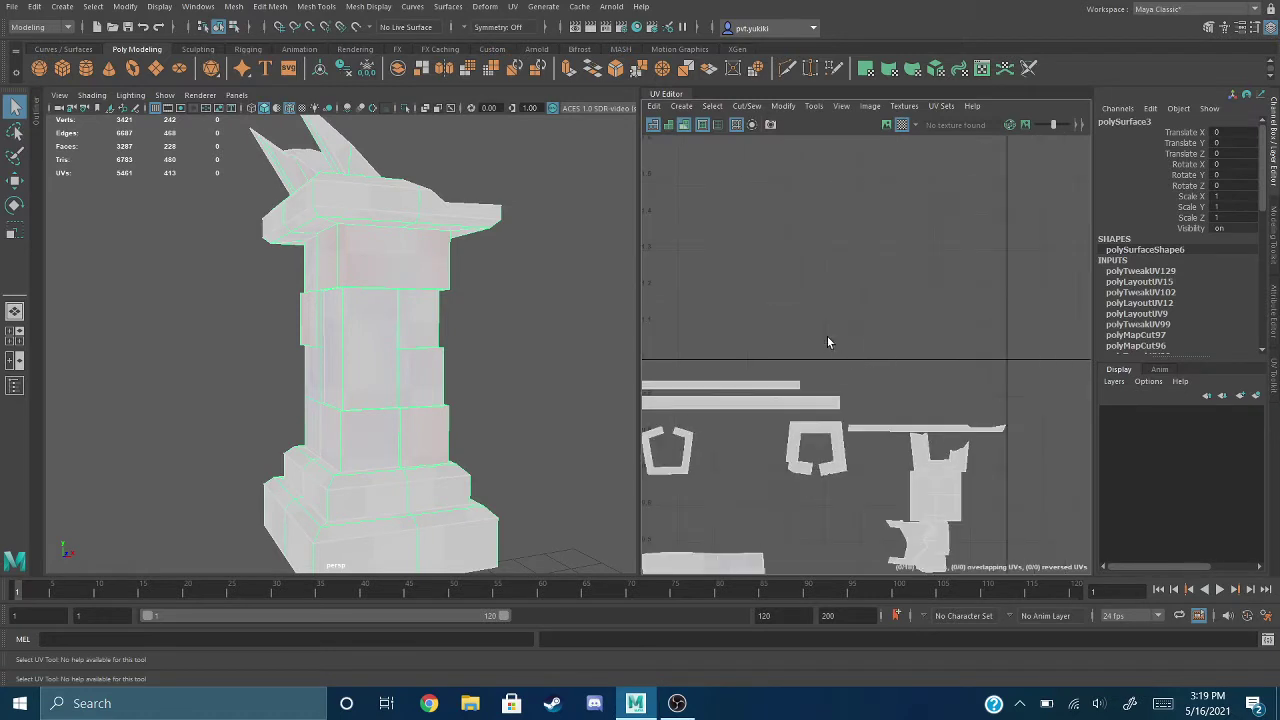
pyautogui.keyDown('alt'); pyautogui.moveTo(785, 321); pyautogui.dragTo(843, 158, button='middle'); pyautogui.keyUp('alt')
pyautogui.scroll(1, 955, 385)
pyautogui.scroll(4, 963, 386)
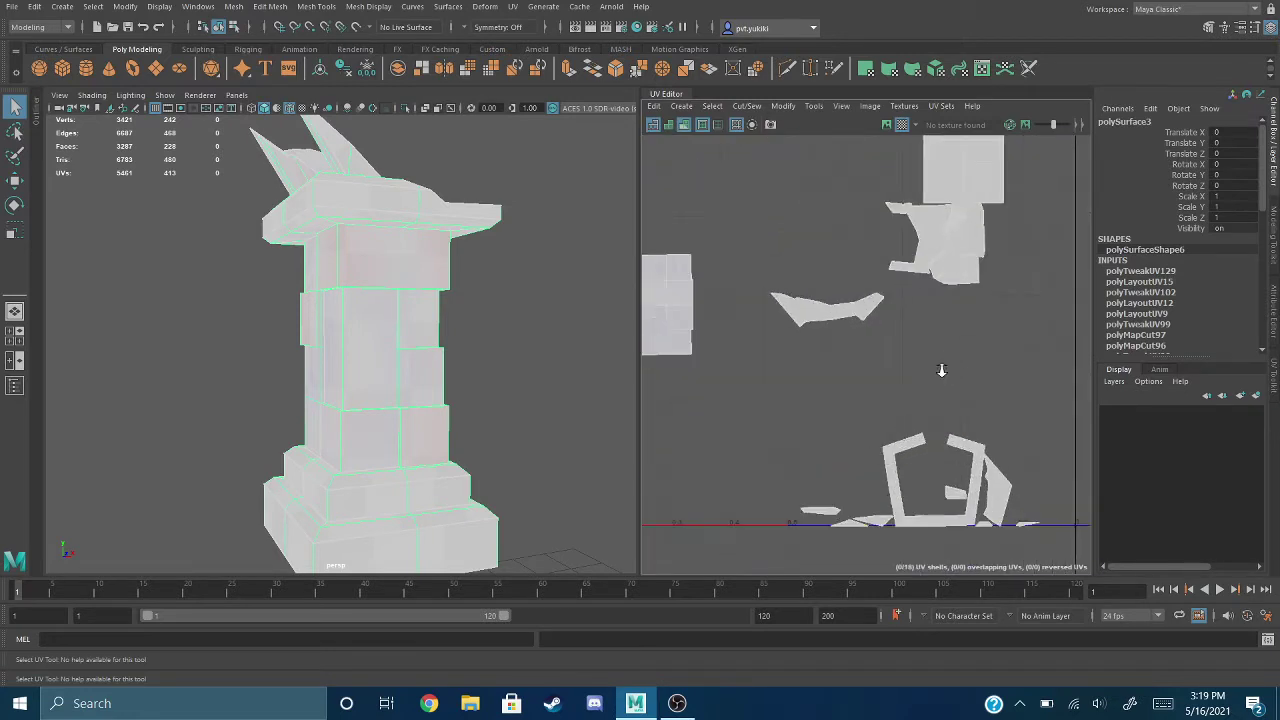
pyautogui.keyDown('alt'); pyautogui.moveTo(880, 329); pyautogui.dragTo(891, 363, button='middle'); pyautogui.keyUp('alt')
pyautogui.scroll(2, 874, 358)
pyautogui.scroll(2, 888, 316)
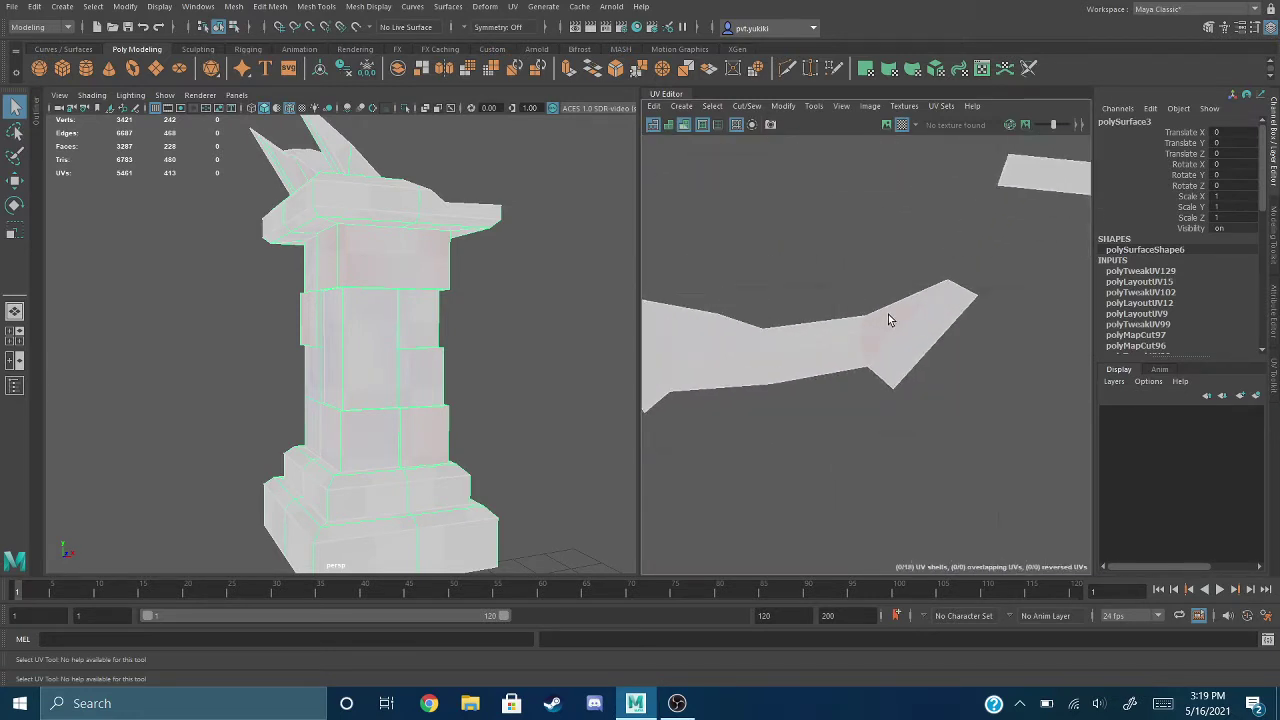
pyautogui.scroll(1, 888, 318)
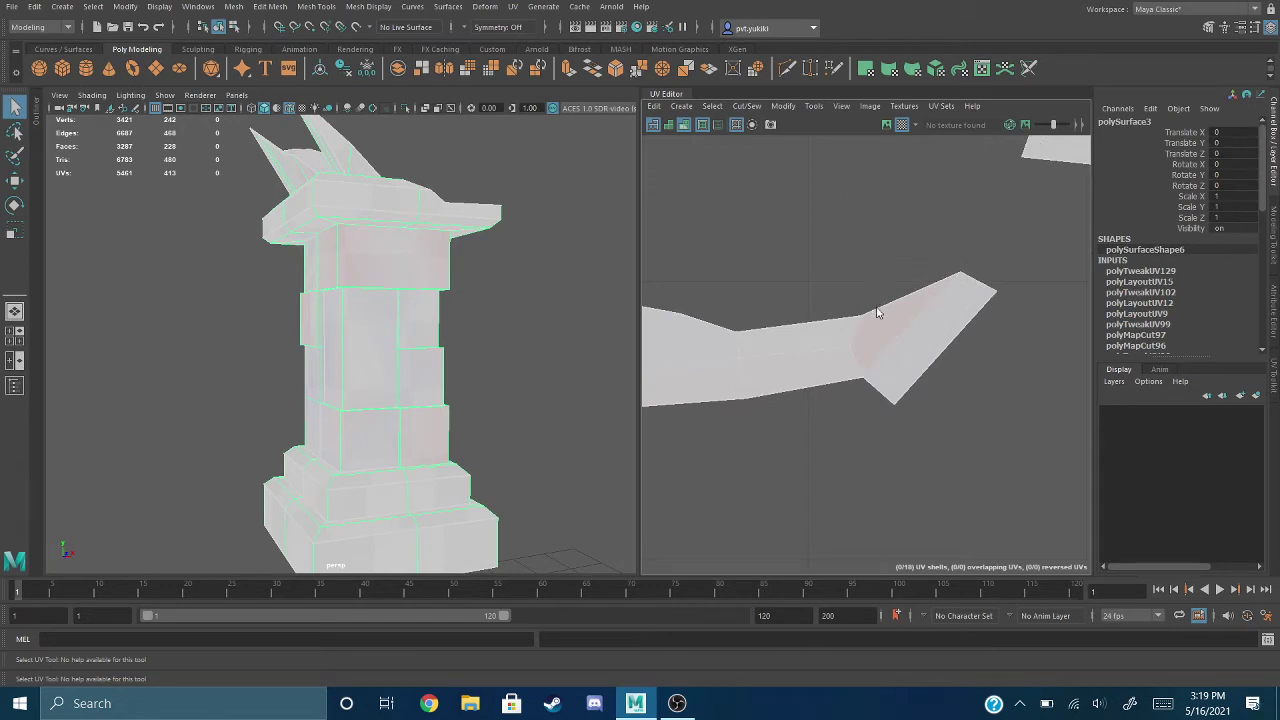
# Step: Switch to face selection and examine the distortion around the curved broken edge at the pillar's top
pyautogui.press('F11')
pyautogui.click(885, 320)
pyautogui.keyDown('alt'); pyautogui.moveTo(498, 260); pyautogui.dragTo(489, 306); pyautogui.keyUp('alt')
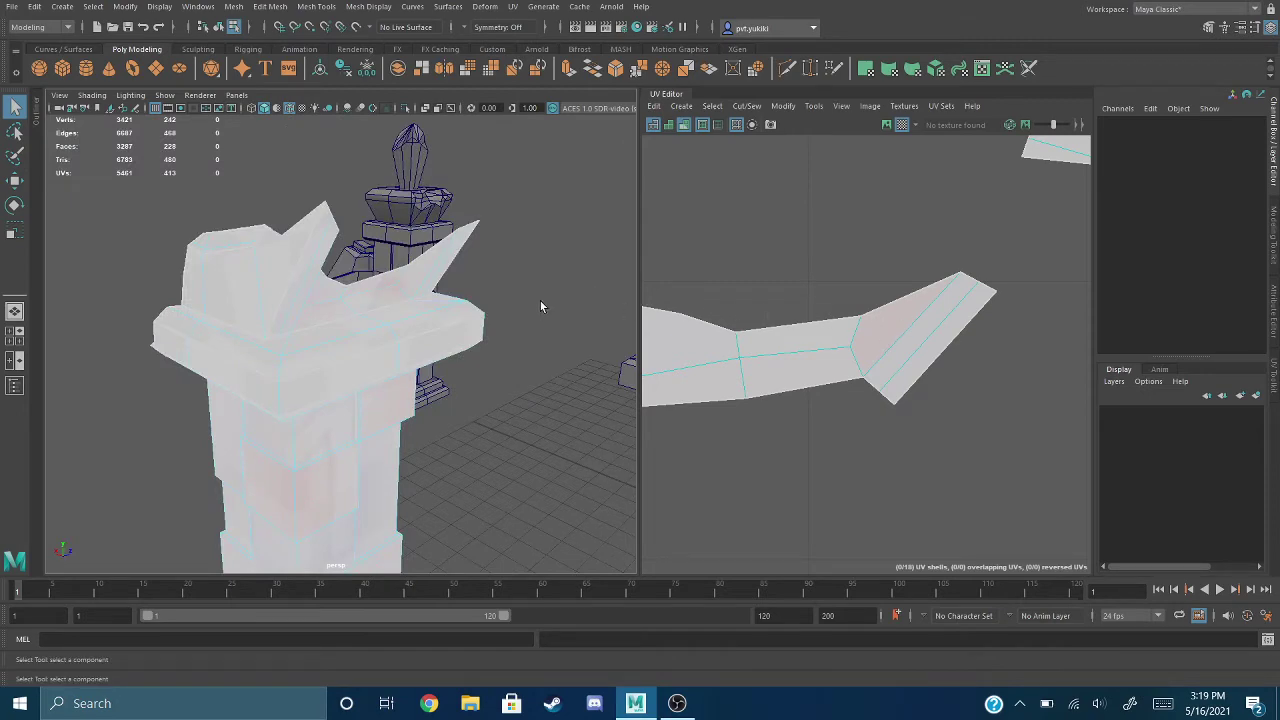
pyautogui.keyDown('alt'); pyautogui.moveTo(546, 307); pyautogui.dragTo(516, 290); pyautogui.keyUp('alt')
pyautogui.keyDown('alt'); pyautogui.moveTo(464, 256); pyautogui.dragTo(521, 281); pyautogui.keyUp('alt')
pyautogui.scroll(3, 498, 253)
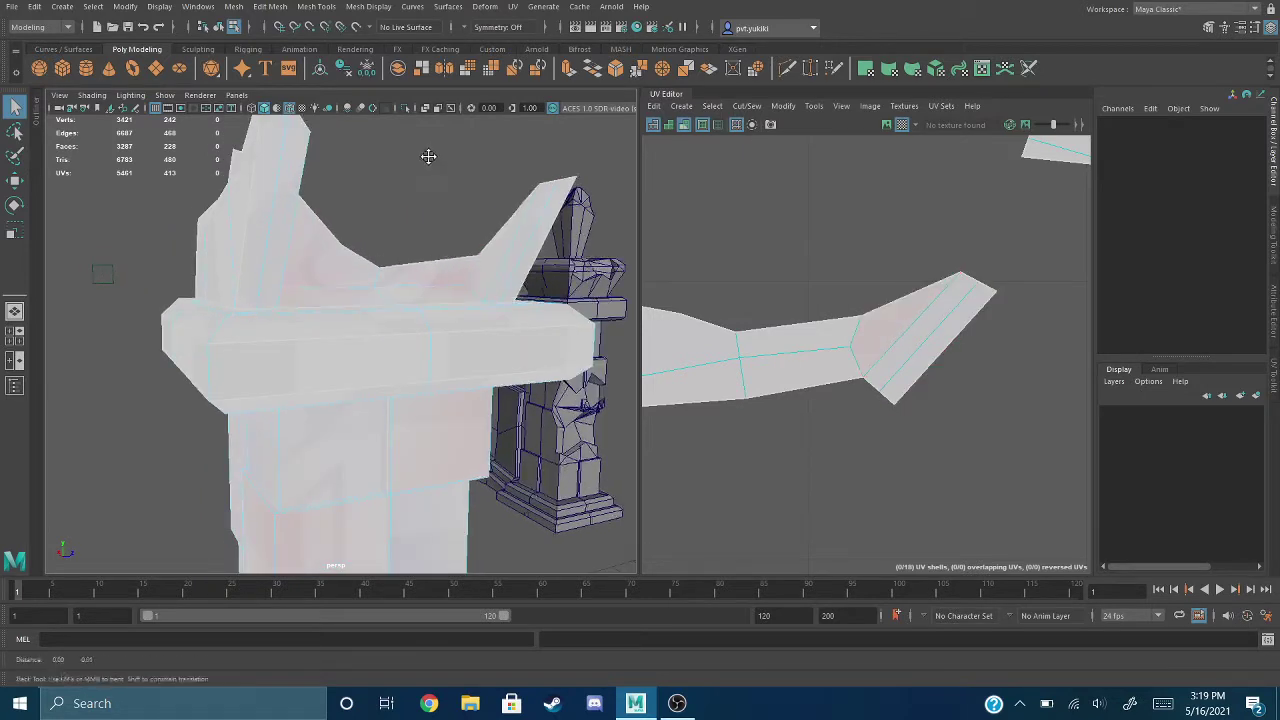
pyautogui.keyDown('alt'); pyautogui.moveTo(429, 151); pyautogui.dragTo(471, 184); pyautogui.keyUp('alt')
# Step: Turn off the distortion display and compare the checkered faces of the pillar's broken top with their UV shells
pyautogui.click(685, 125)
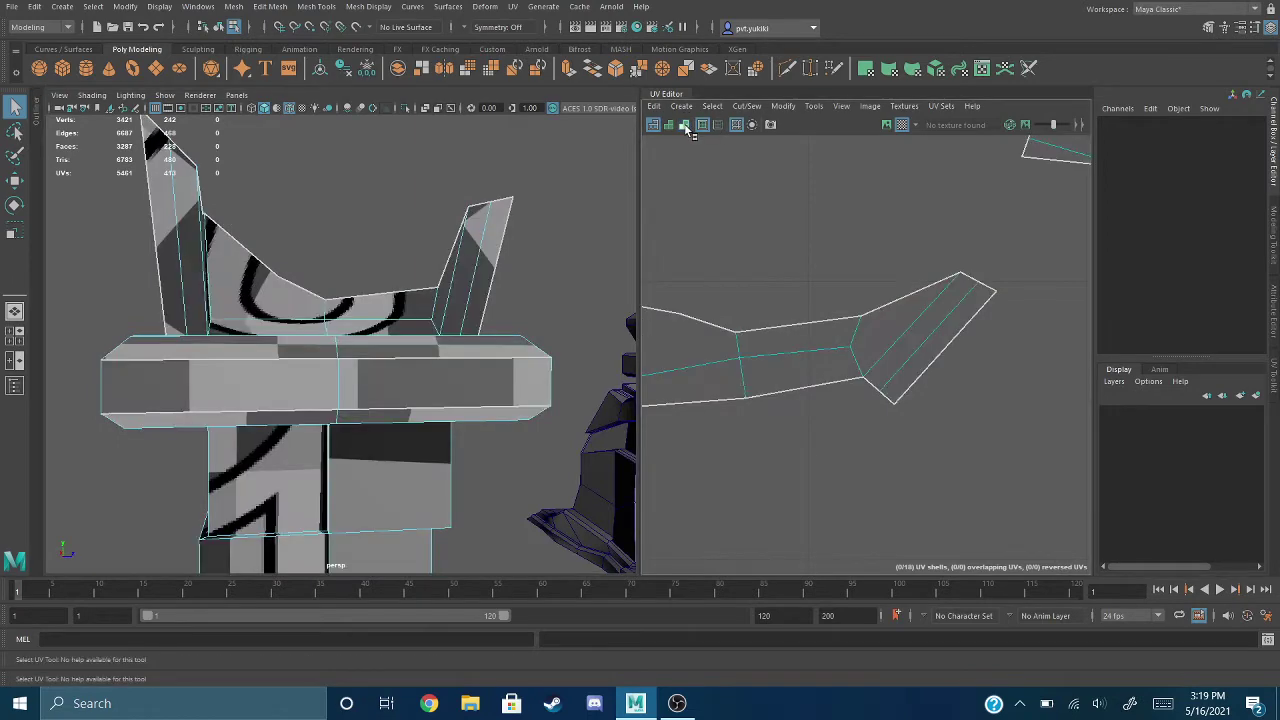
pyautogui.moveTo(373, 206)
pyautogui.keyDown('alt'); pyautogui.mouseDown()
pyautogui.moveTo(389, 209)
pyautogui.moveTo(361, 203)
pyautogui.mouseUp(); pyautogui.keyUp('alt')
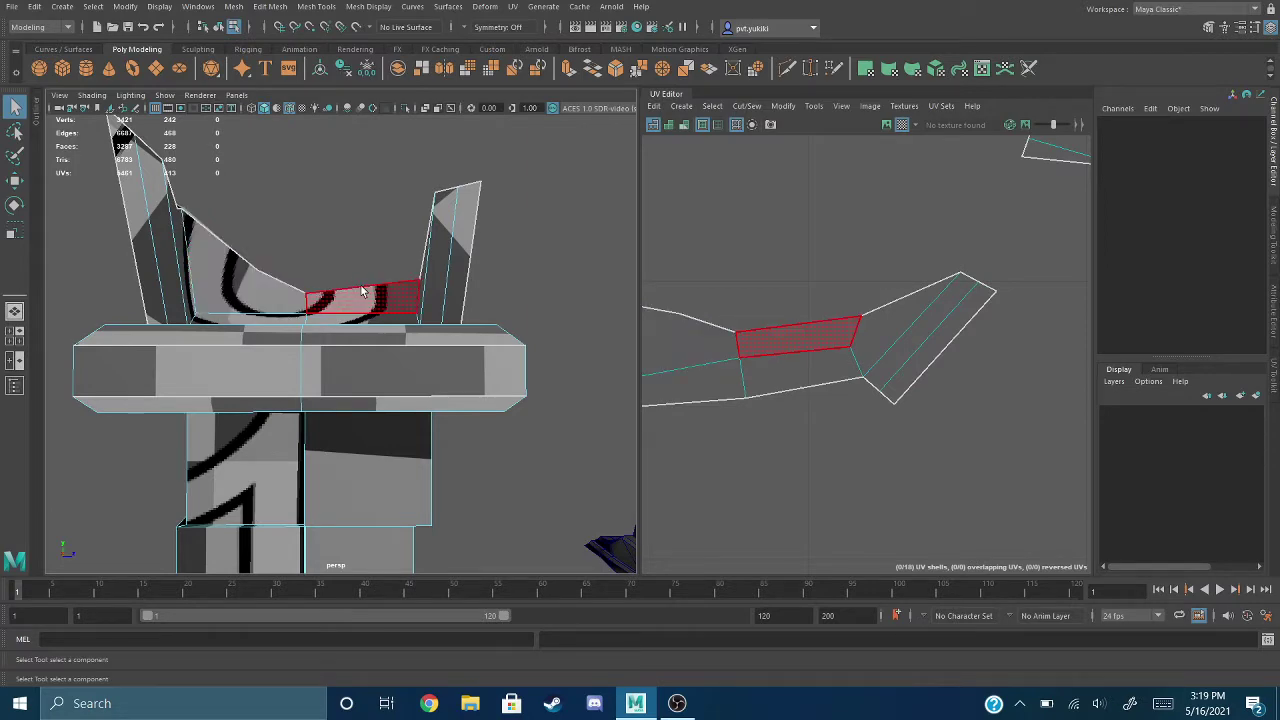
pyautogui.keyDown('alt'); pyautogui.moveTo(263, 215); pyautogui.dragTo(558, 293); pyautogui.keyUp('alt')
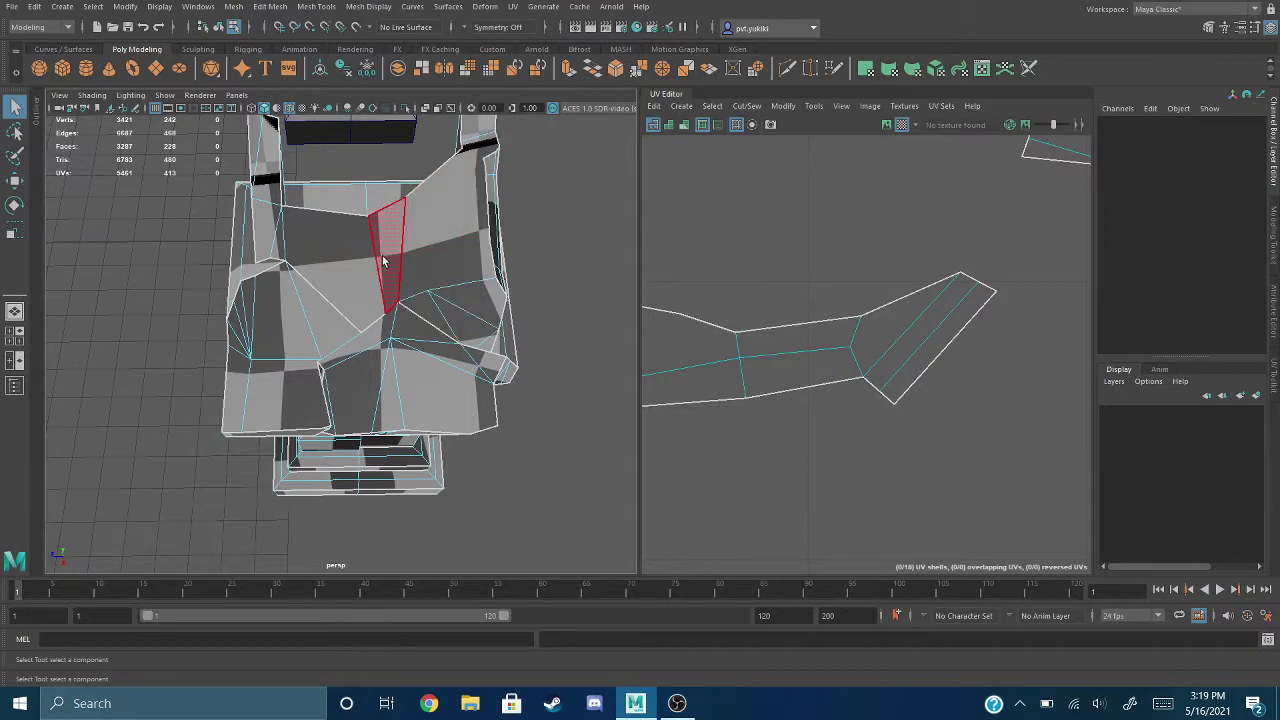
pyautogui.moveTo(379, 398)
pyautogui.keyDown('alt'); pyautogui.mouseDown()
pyautogui.moveTo(420, 385)
pyautogui.moveTo(382, 378)
pyautogui.mouseUp(); pyautogui.keyUp('alt')
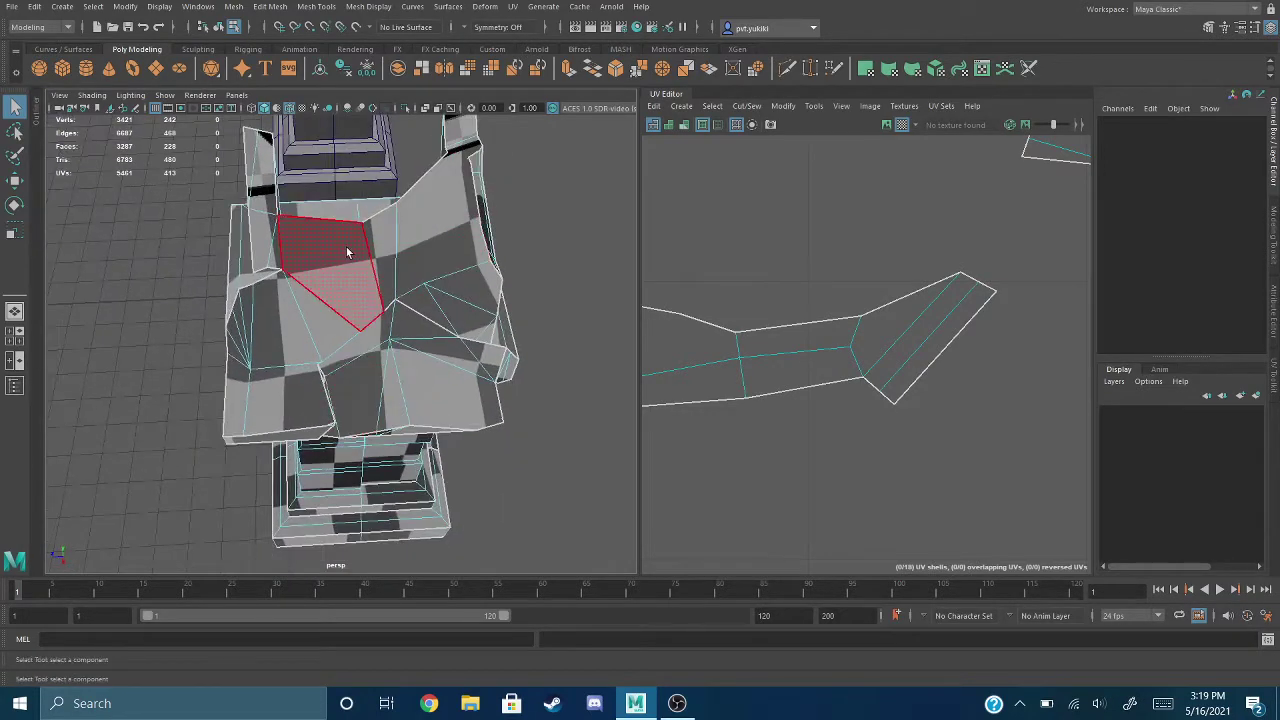
pyautogui.scroll(-5, 737, 258)
pyautogui.keyDown('alt'); pyautogui.moveTo(777, 196); pyautogui.dragTo(793, 362, button='middle'); pyautogui.keyUp('alt')
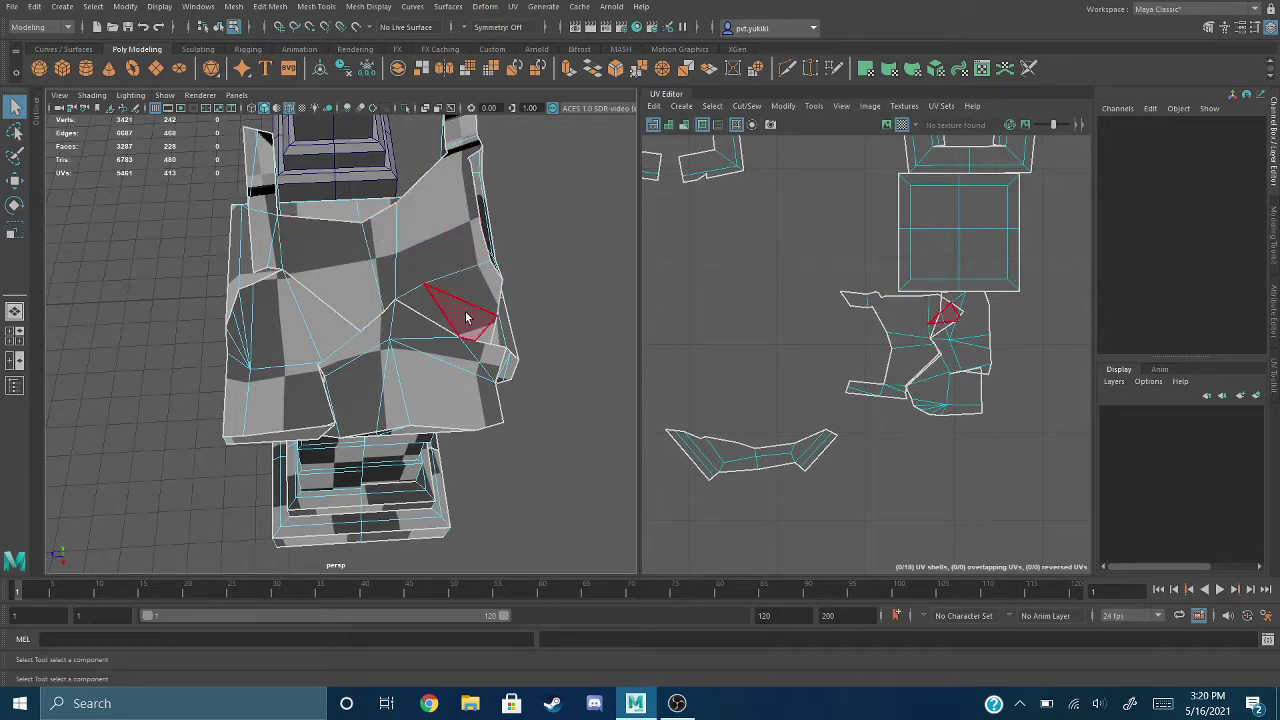
pyautogui.scroll(5, 951, 335)
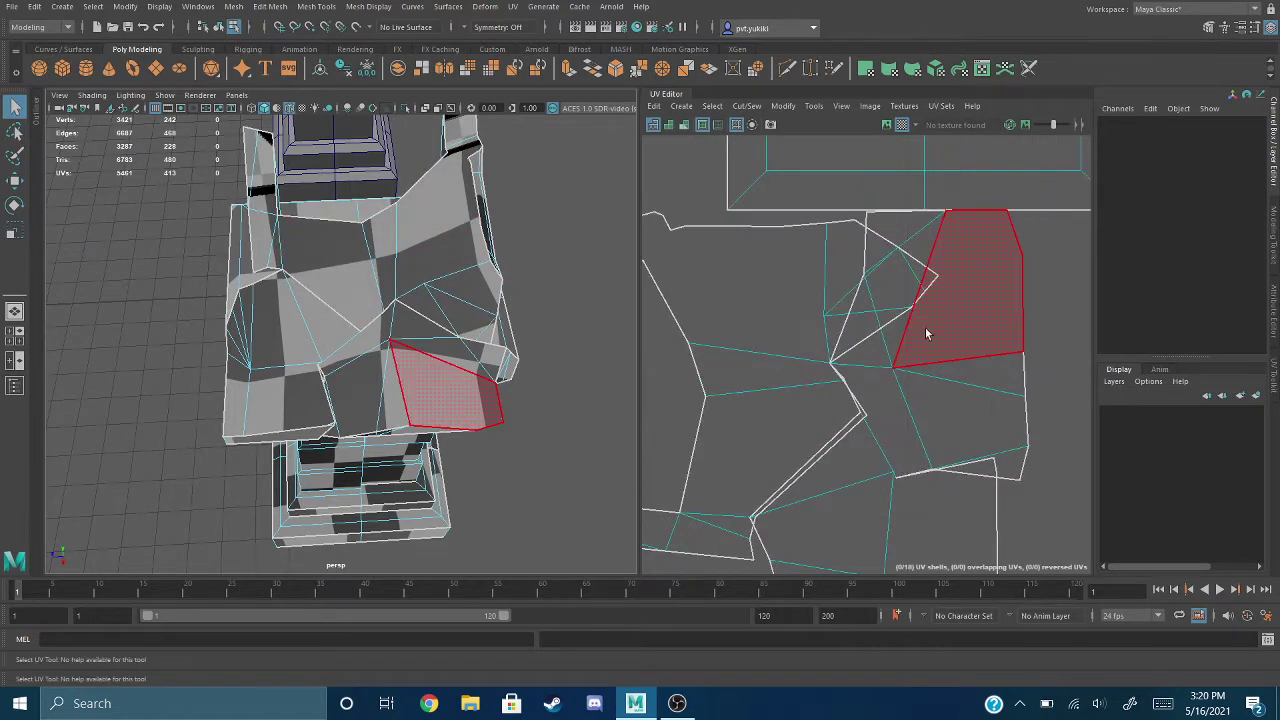
# Step: Show the UV shells shaded to check the broken top's shells for overlaps, with the pillar's layout back in view
pyautogui.click(669, 125)
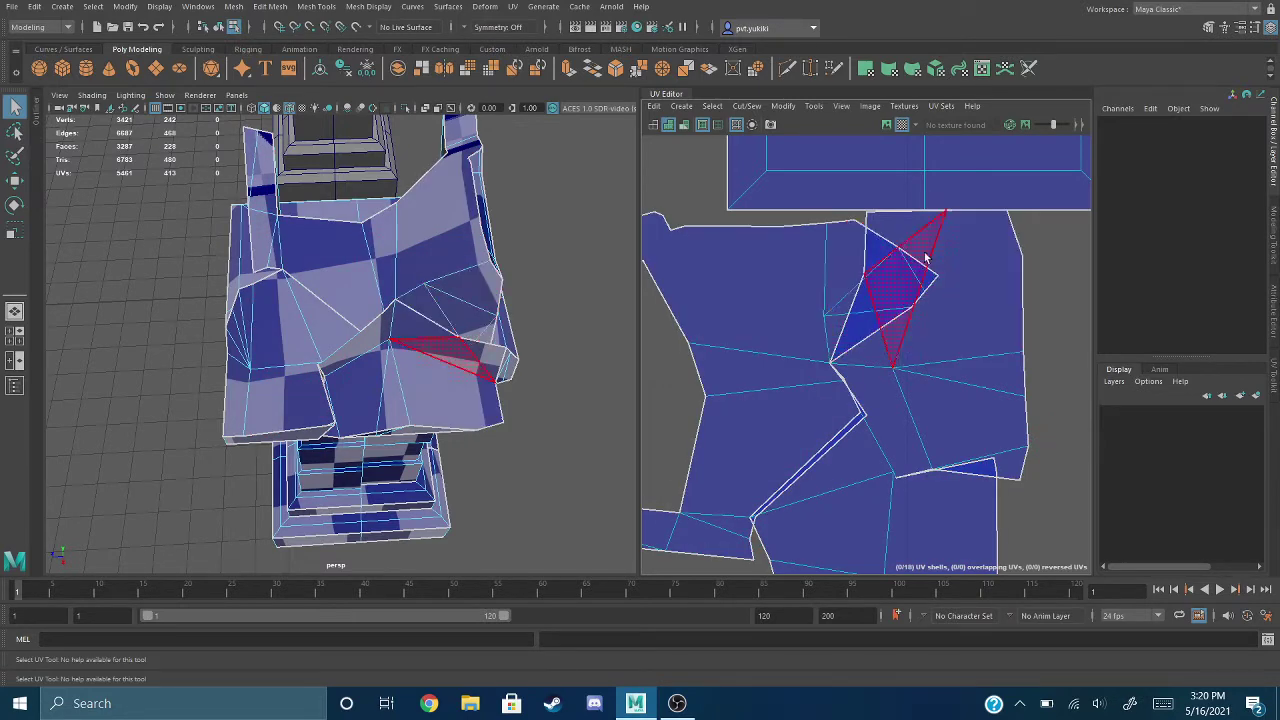
pyautogui.scroll(-2, 730, 247)
pyautogui.scroll(-1, 728, 249)
pyautogui.keyDown('alt'); pyautogui.moveTo(735, 262); pyautogui.dragTo(877, 303, button='middle'); pyautogui.keyUp('alt')
pyautogui.scroll(-2, 807, 270)
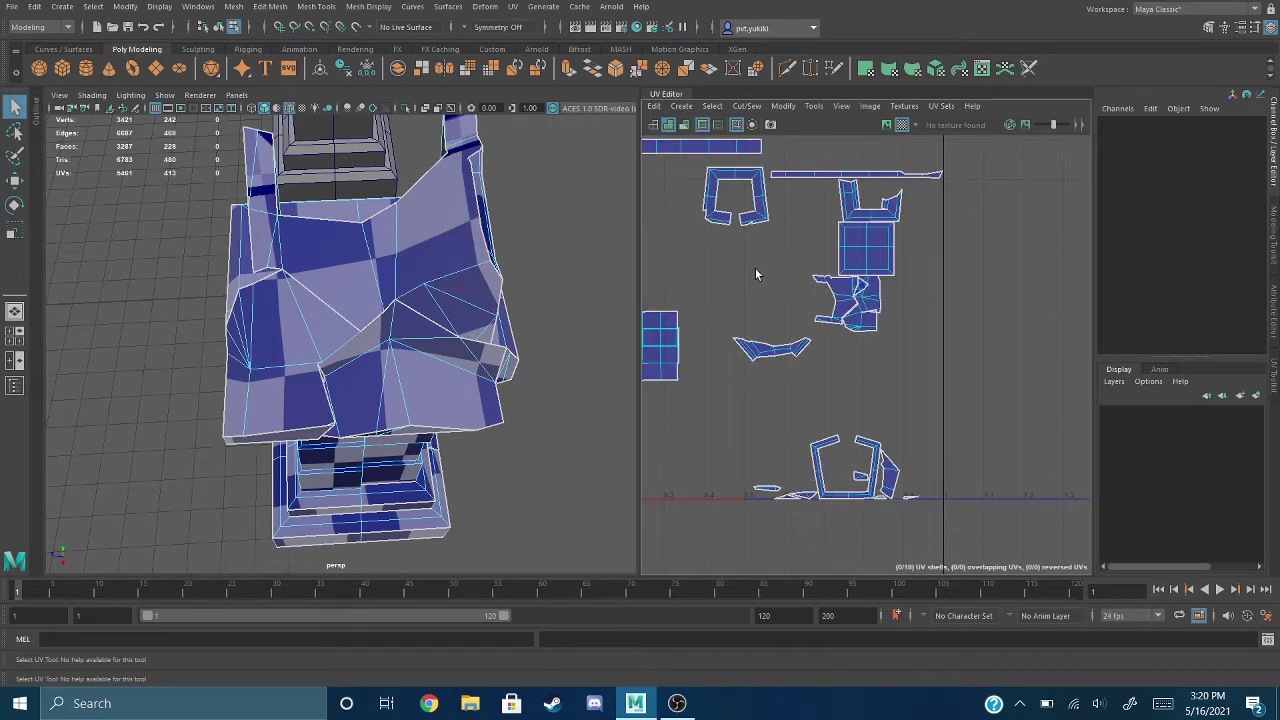
pyautogui.keyDown('alt'); pyautogui.moveTo(756, 273); pyautogui.dragTo(833, 320, button='middle'); pyautogui.keyUp('alt')
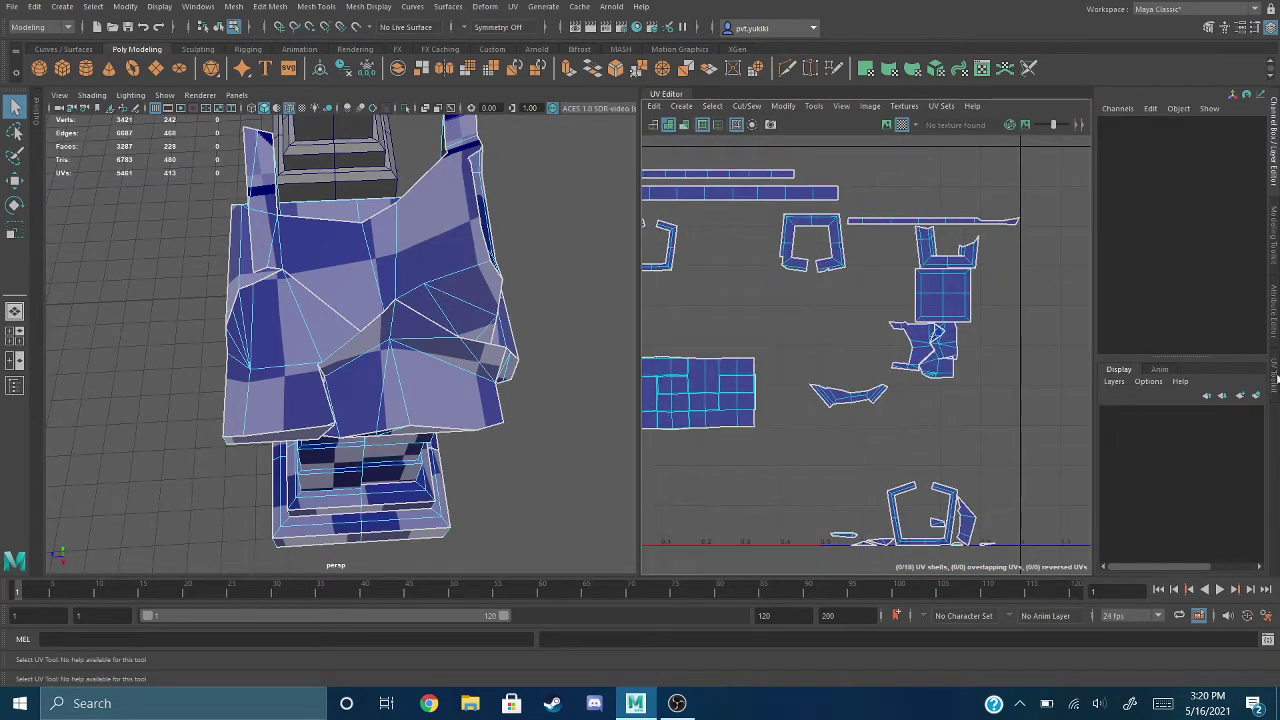
# Step: Open the UV Toolkit and reveal all its Arrange and Layout options beside the pillar's complete UV layout
pyautogui.click(1275, 378)
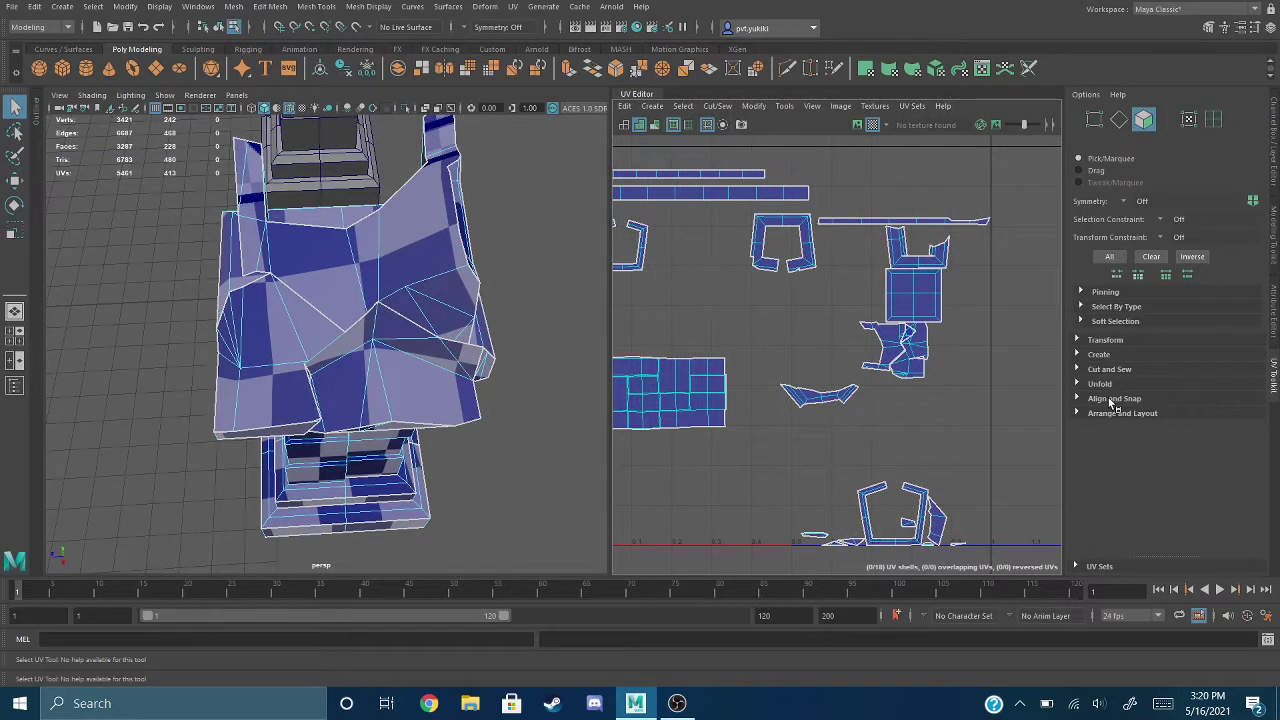
pyautogui.keyDown('alt'); pyautogui.moveTo(796, 326); pyautogui.dragTo(815, 324, button='middle'); pyautogui.keyUp('alt')
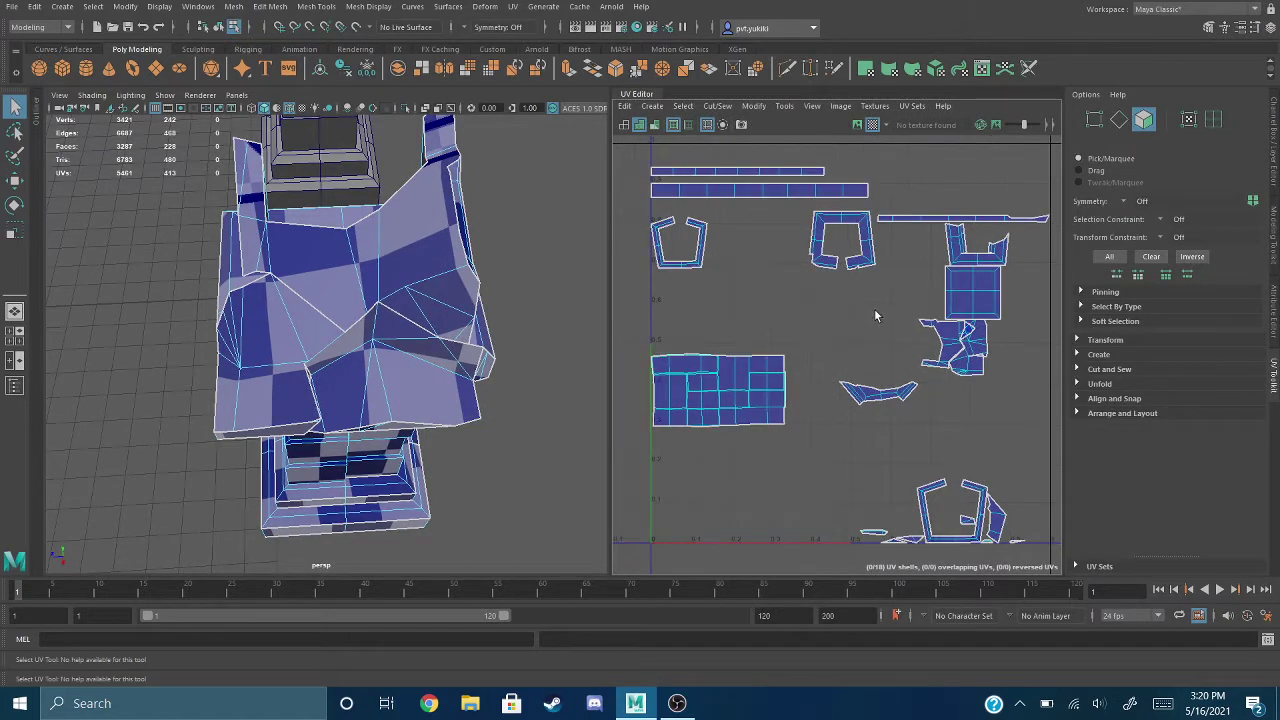
pyautogui.click(1082, 413)
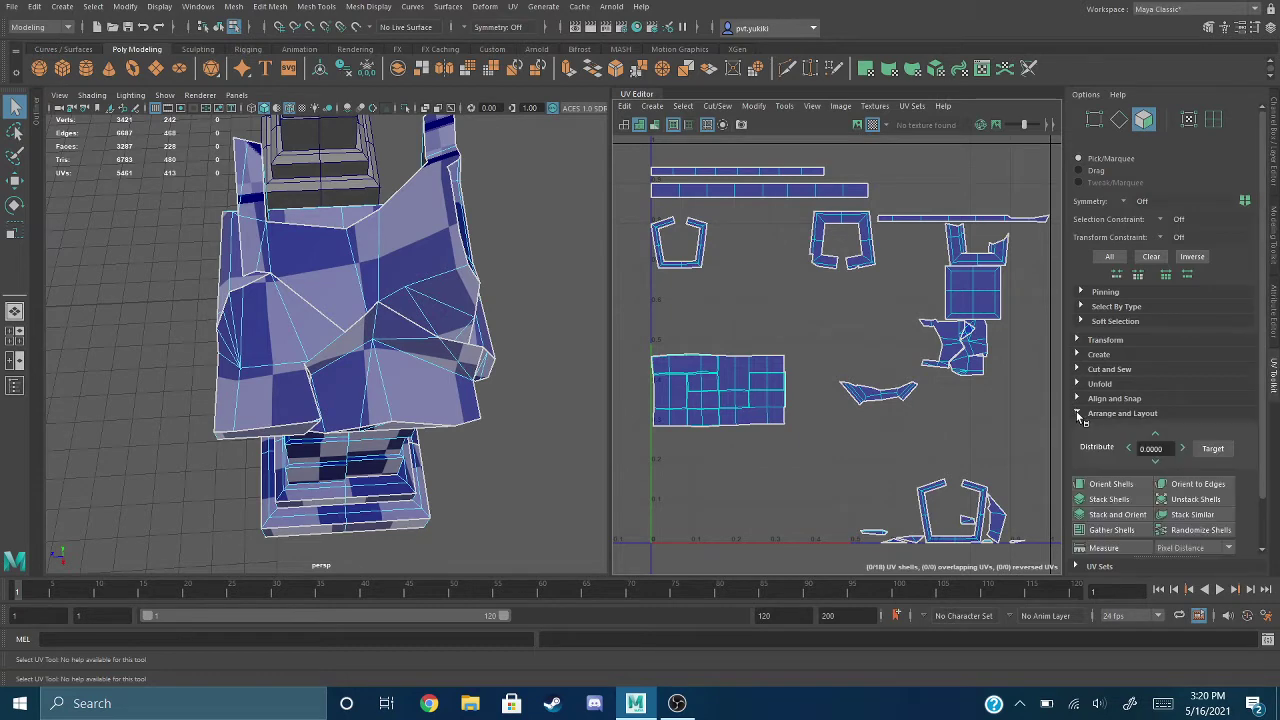
pyautogui.scroll(-1, 1114, 476)
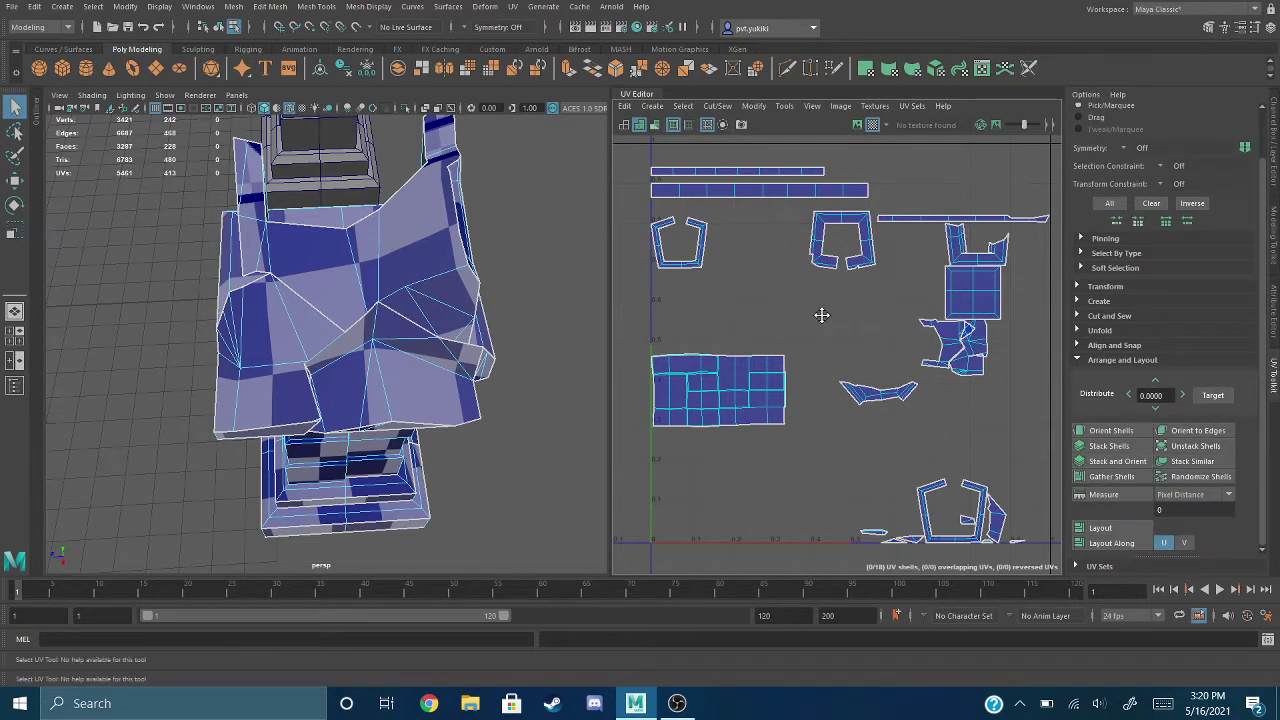
pyautogui.keyDown('alt'); pyautogui.moveTo(821, 315); pyautogui.dragTo(794, 297, button='middle'); pyautogui.keyUp('alt')
pyautogui.scroll(-3, 762, 275)
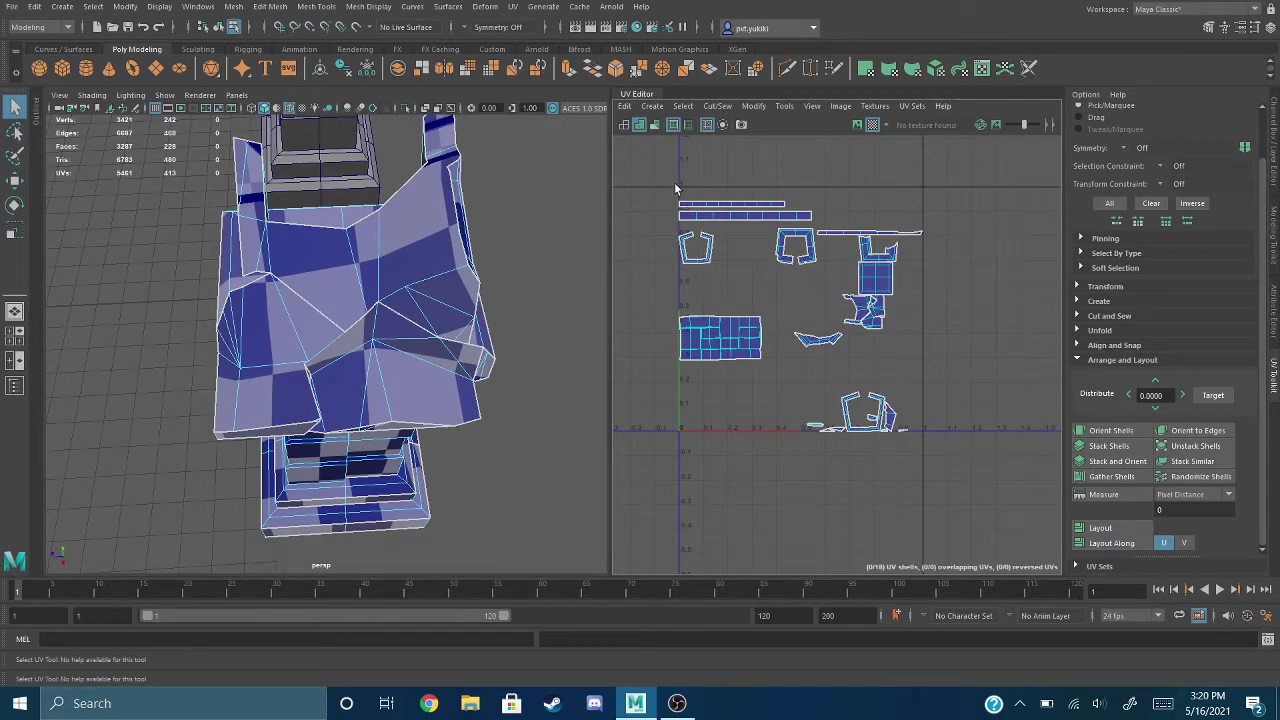
# Step: Select the tall pillar with the broken arch stub and switch to object selection to show its checkers and UV layout
pyautogui.keyDown('alt'); pyautogui.moveTo(531, 268); pyautogui.dragTo(400, 352); pyautogui.keyUp('alt')
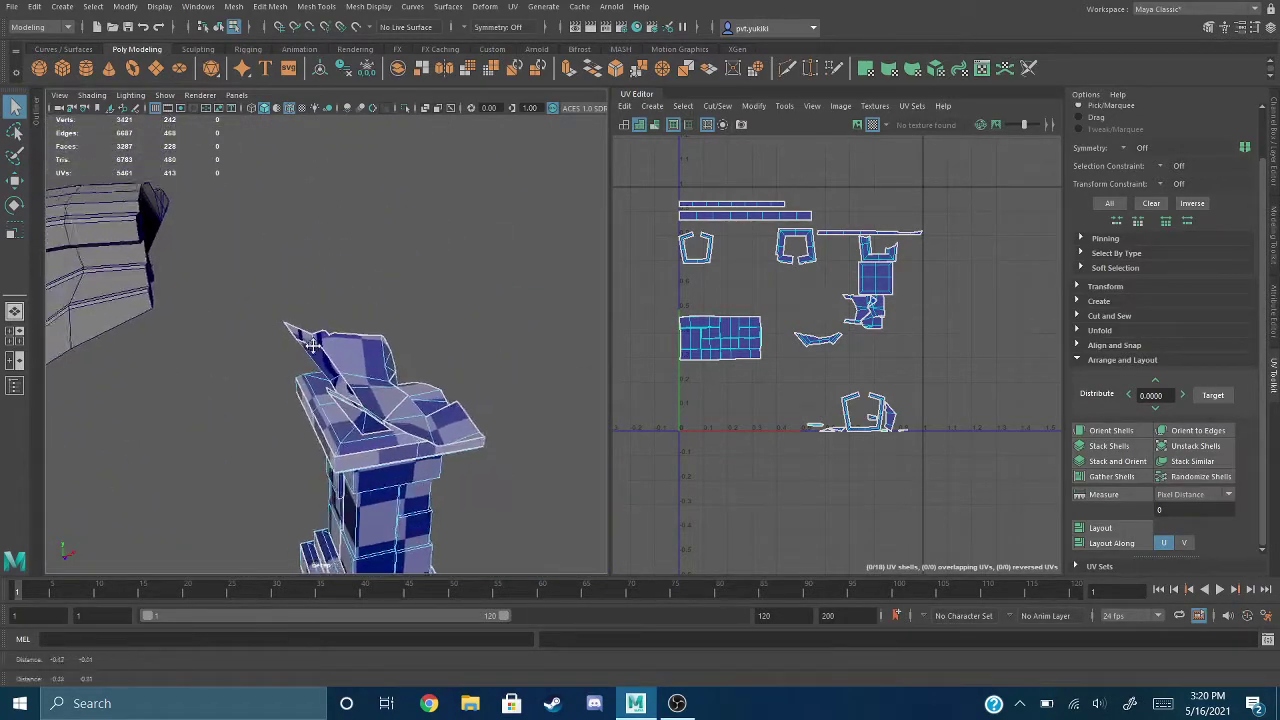
pyautogui.keyDown('alt'); pyautogui.moveTo(400, 352); pyautogui.dragTo(544, 360, button='middle'); pyautogui.keyUp('alt')
pyautogui.keyDown('alt'); pyautogui.moveTo(544, 360); pyautogui.dragTo(461, 376); pyautogui.keyUp('alt')
pyautogui.keyDown('alt'); pyautogui.moveTo(461, 376); pyautogui.dragTo(460, 337, button='right'); pyautogui.keyUp('alt')
pyautogui.keyDown('alt'); pyautogui.moveTo(460, 337); pyautogui.dragTo(480, 337, button='middle'); pyautogui.keyUp('alt')
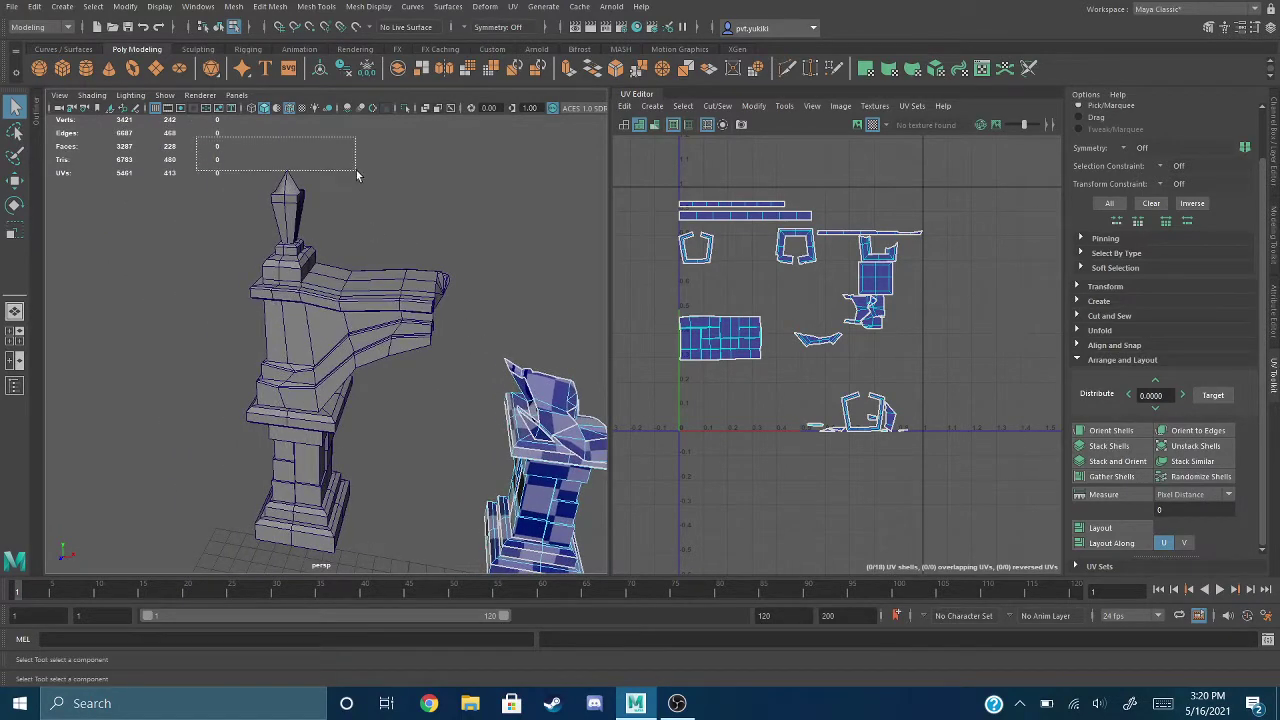
pyautogui.moveTo(357, 175); pyautogui.dragTo(472, 572)
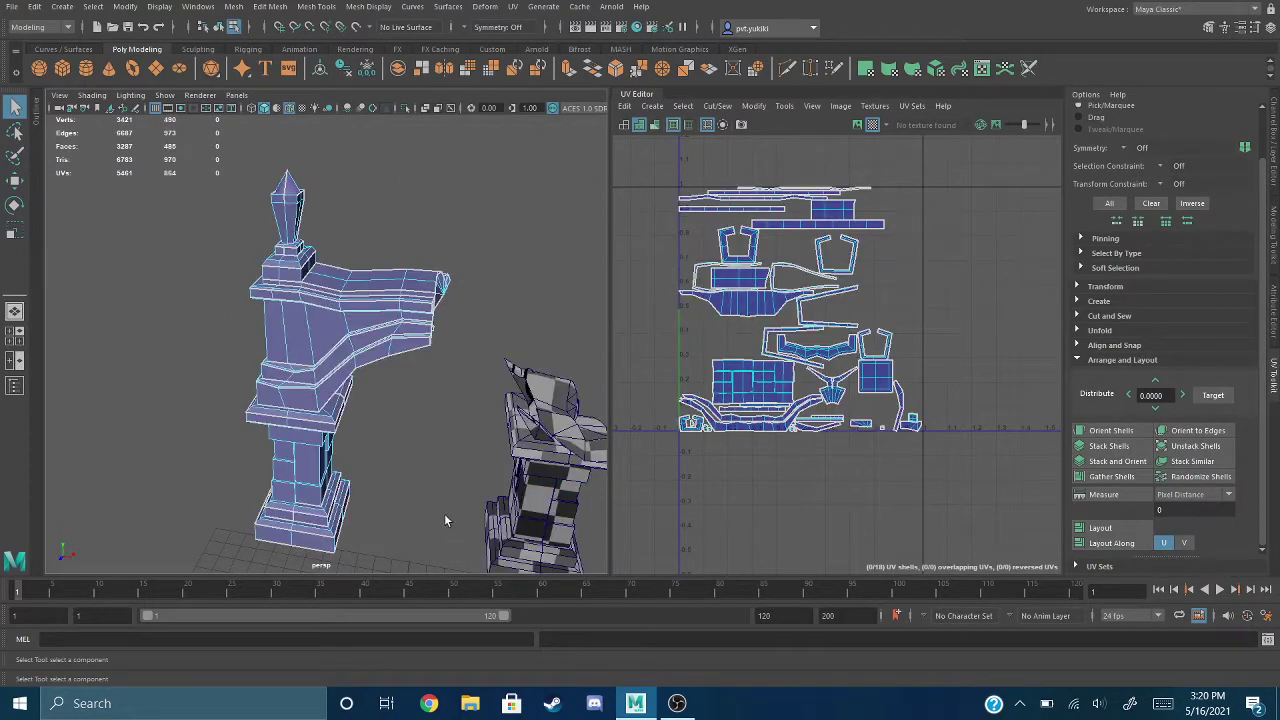
pyautogui.press('F8')
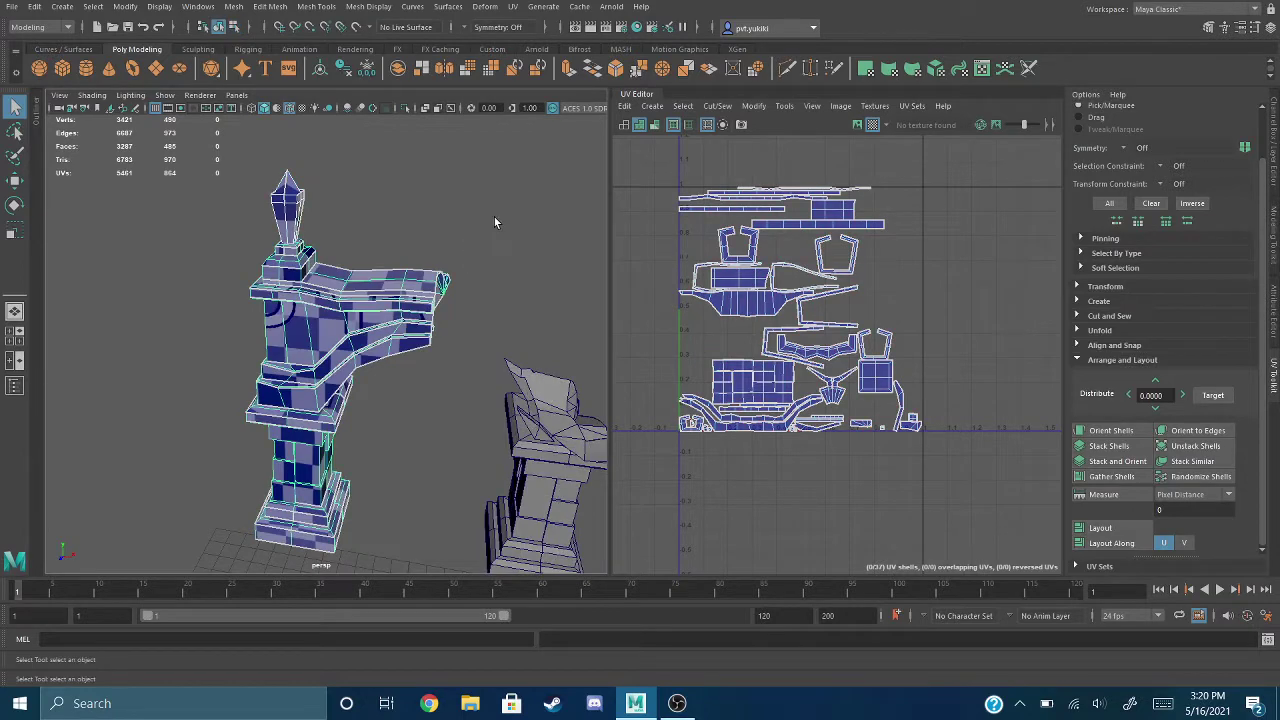
# Step: Examine the checker pattern on the arch pillar's upper block, collar and shaft from both sides against its shaded UV shells
pyautogui.scroll(4, 427, 337)
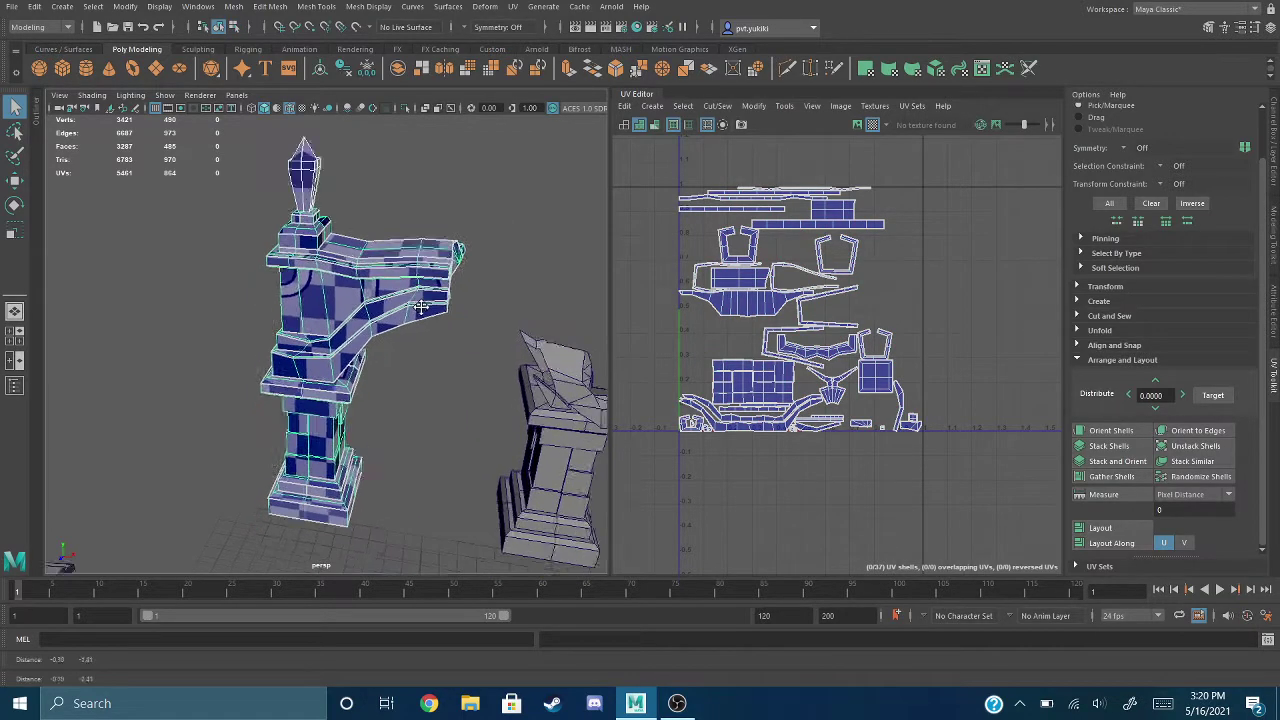
pyautogui.scroll(3, 427, 337)
pyautogui.keyDown('alt'); pyautogui.moveTo(425, 346); pyautogui.dragTo(311, 340); pyautogui.keyUp('alt')
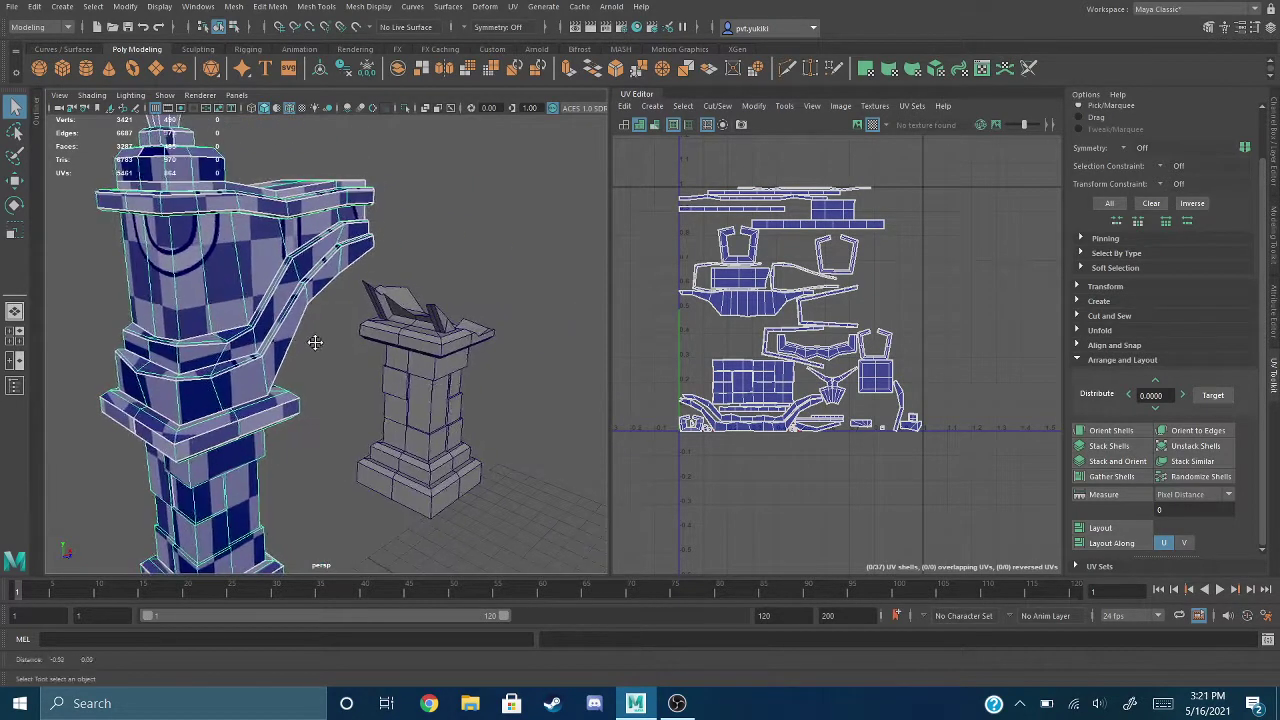
pyautogui.keyDown('alt'); pyautogui.moveTo(314, 340); pyautogui.dragTo(490, 297, button='middle'); pyautogui.keyUp('alt')
pyautogui.keyDown('alt'); pyautogui.moveTo(405, 385); pyautogui.dragTo(486, 386, button='middle'); pyautogui.keyUp('alt')
pyautogui.keyDown('alt'); pyautogui.moveTo(486, 386); pyautogui.dragTo(482, 343); pyautogui.keyUp('alt')
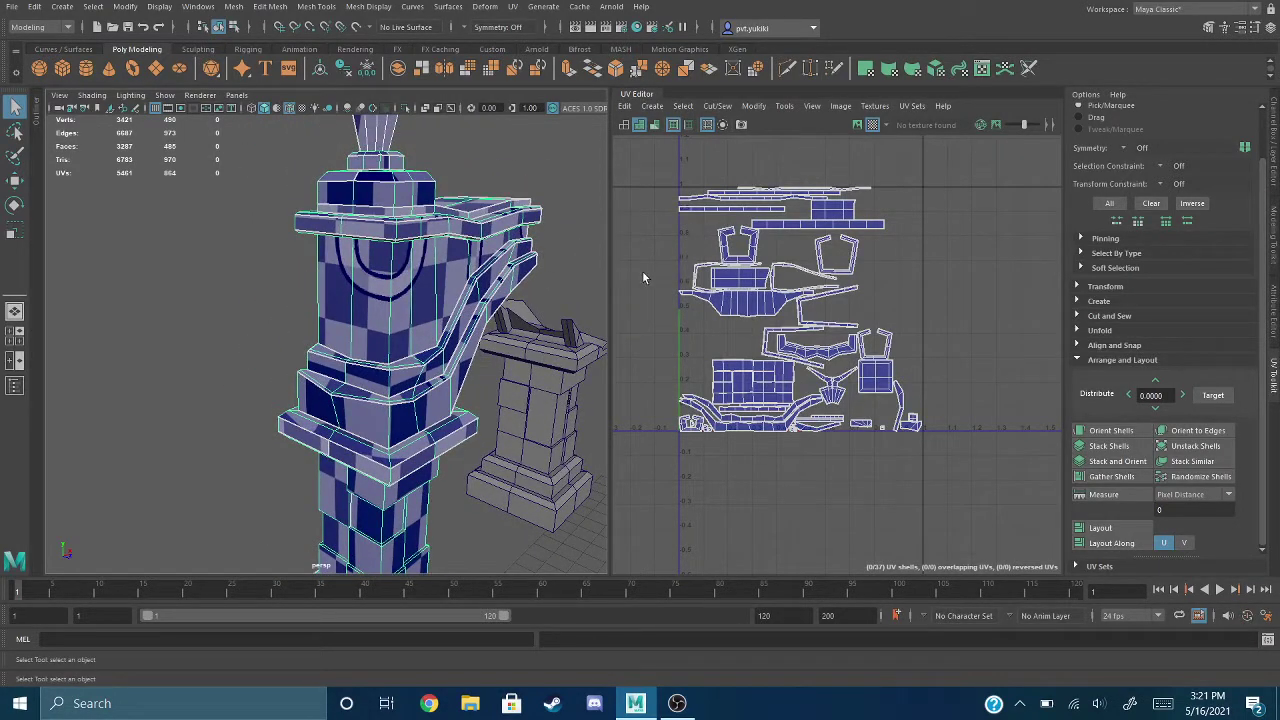
pyautogui.keyDown('alt'); pyautogui.moveTo(490, 316); pyautogui.dragTo(360, 393); pyautogui.keyUp('alt')
pyautogui.keyDown('alt'); pyautogui.moveTo(360, 393); pyautogui.dragTo(496, 186, button='middle'); pyautogui.keyUp('alt')
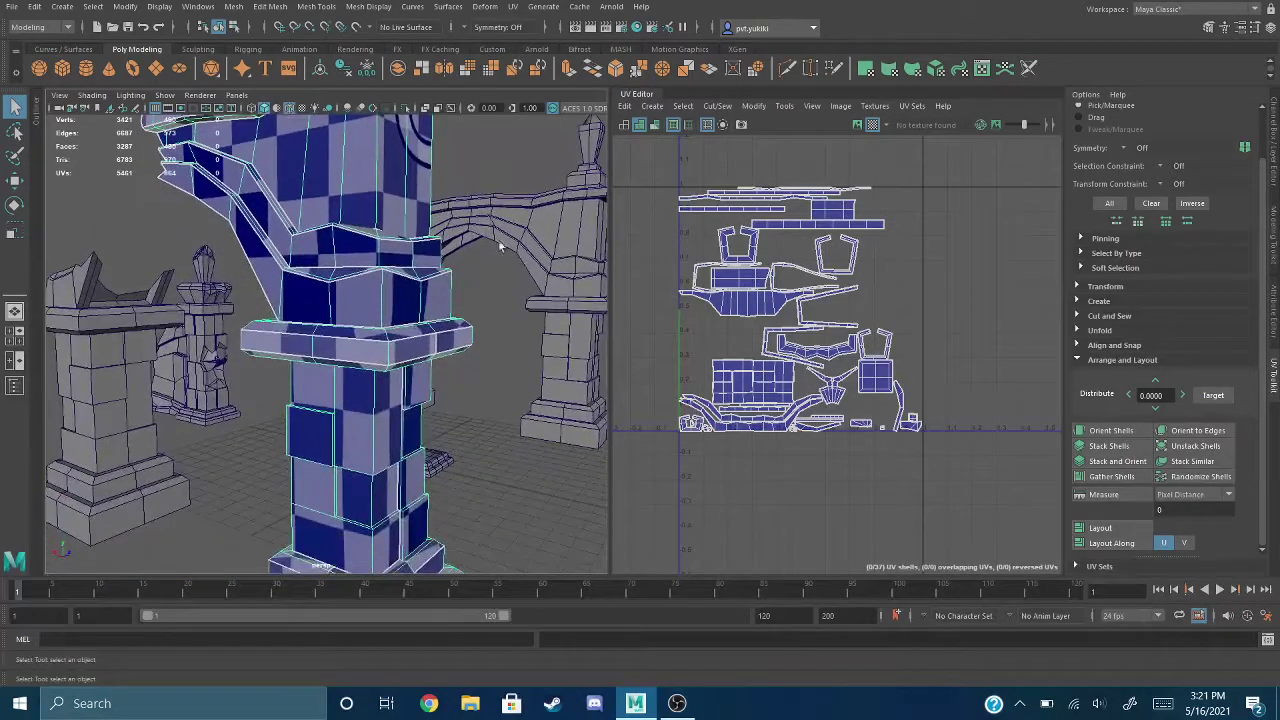
pyautogui.keyDown('alt'); pyautogui.moveTo(506, 448); pyautogui.dragTo(552, 408, button='middle'); pyautogui.keyUp('alt')
# Step: Turn off the shaded UV shell display and bring the arch pillar back into view with plain checkers
pyautogui.scroll(4, 682, 280)
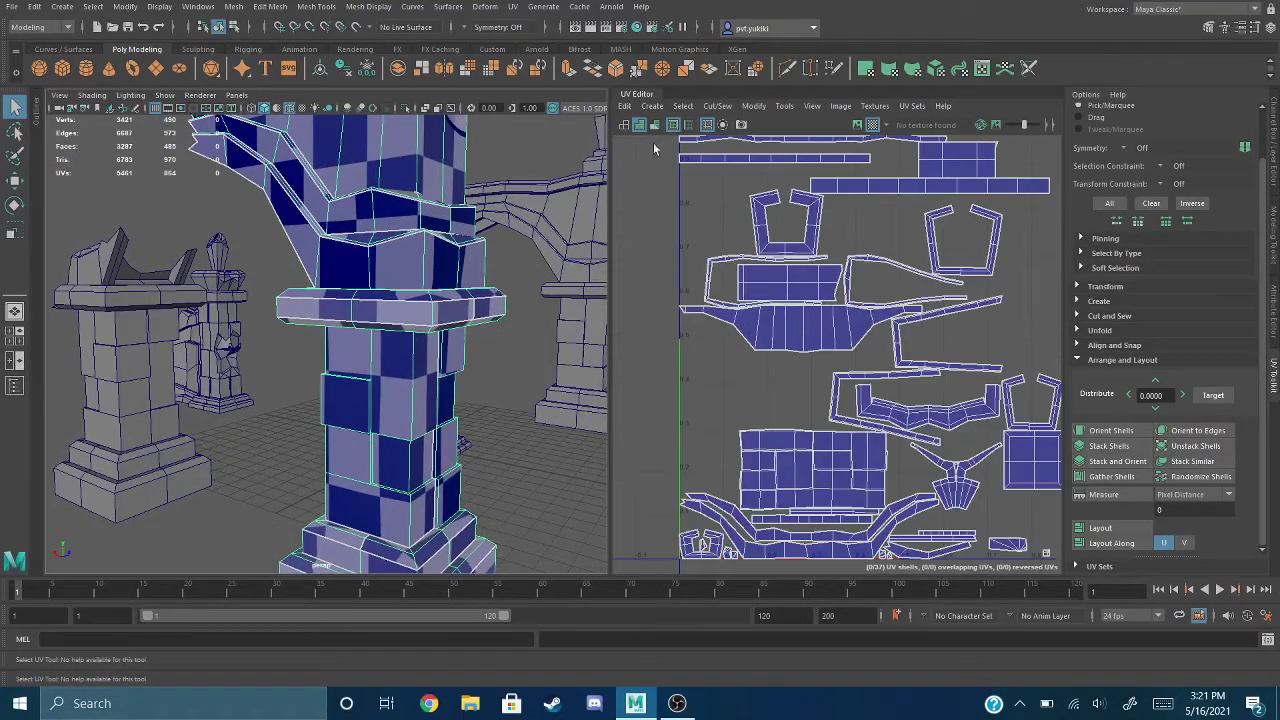
pyautogui.click(630, 126)
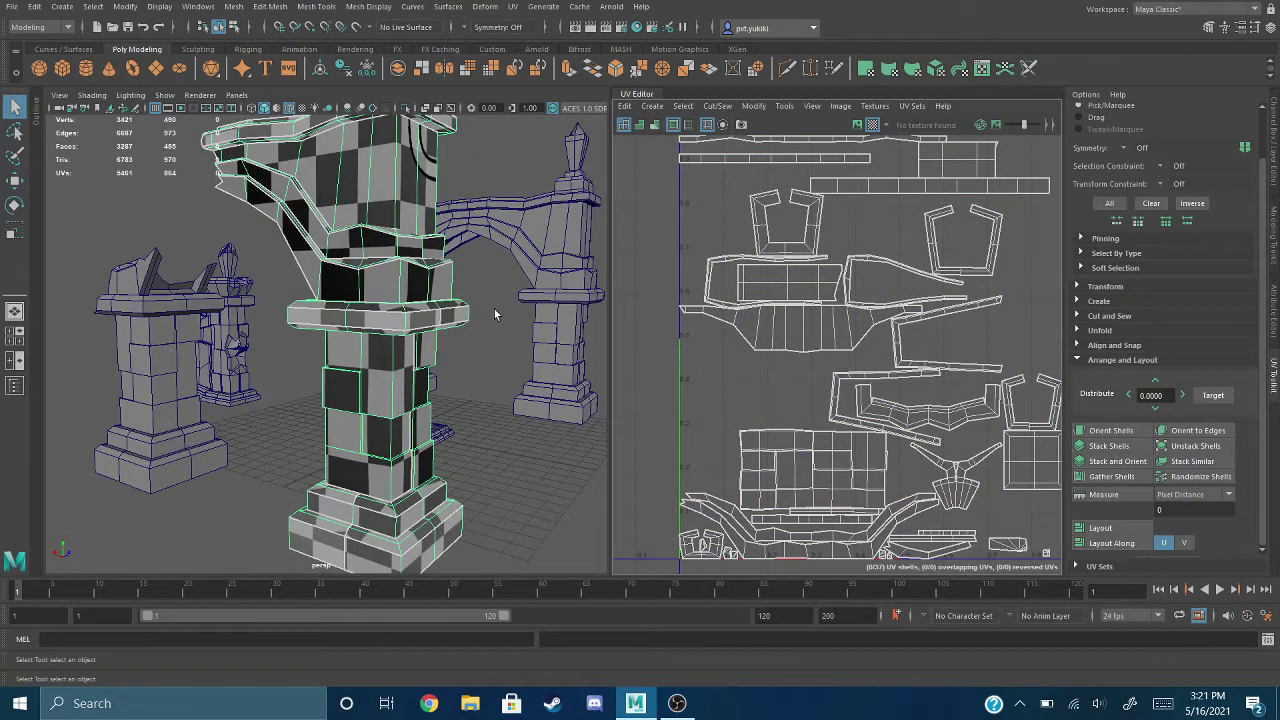
pyautogui.keyDown('alt'); pyautogui.moveTo(494, 309); pyautogui.dragTo(494, 343, button='middle'); pyautogui.keyUp('alt')
pyautogui.scroll(-3, 497, 324)
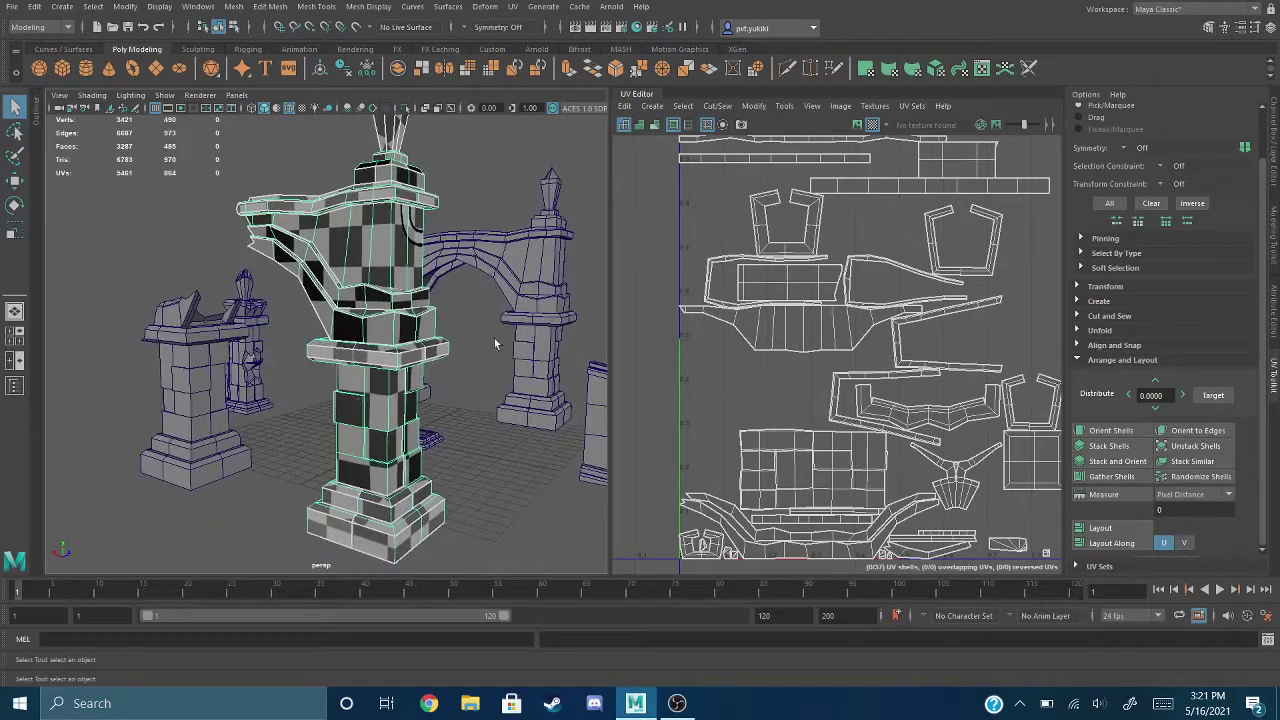
# Step: Inspect the checker squares around the arch pillar's shaft, base and underside for stretching and uneven size
pyautogui.keyDown('alt'); pyautogui.moveTo(292, 405); pyautogui.dragTo(530, 414); pyautogui.keyUp('alt')
pyautogui.keyDown('alt'); pyautogui.moveTo(419, 414); pyautogui.dragTo(543, 405); pyautogui.keyUp('alt')
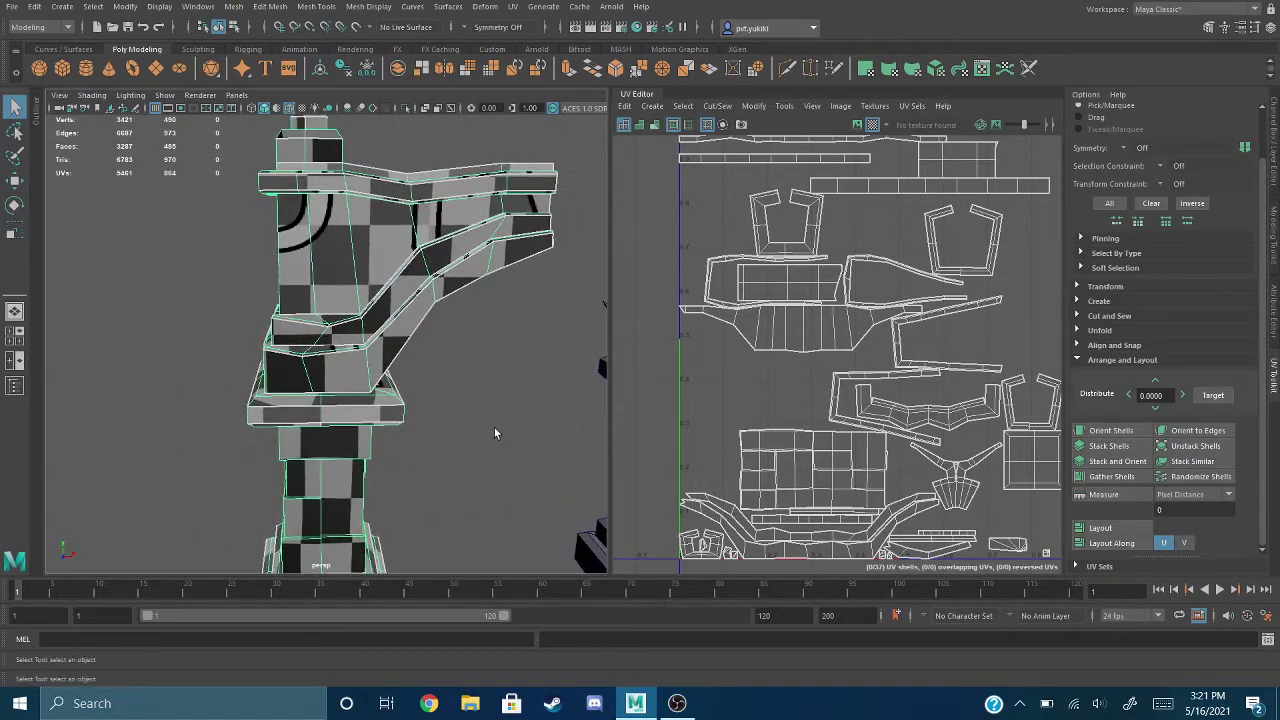
pyautogui.keyDown('alt'); pyautogui.moveTo(494, 431); pyautogui.dragTo(492, 340, button='middle'); pyautogui.keyUp('alt')
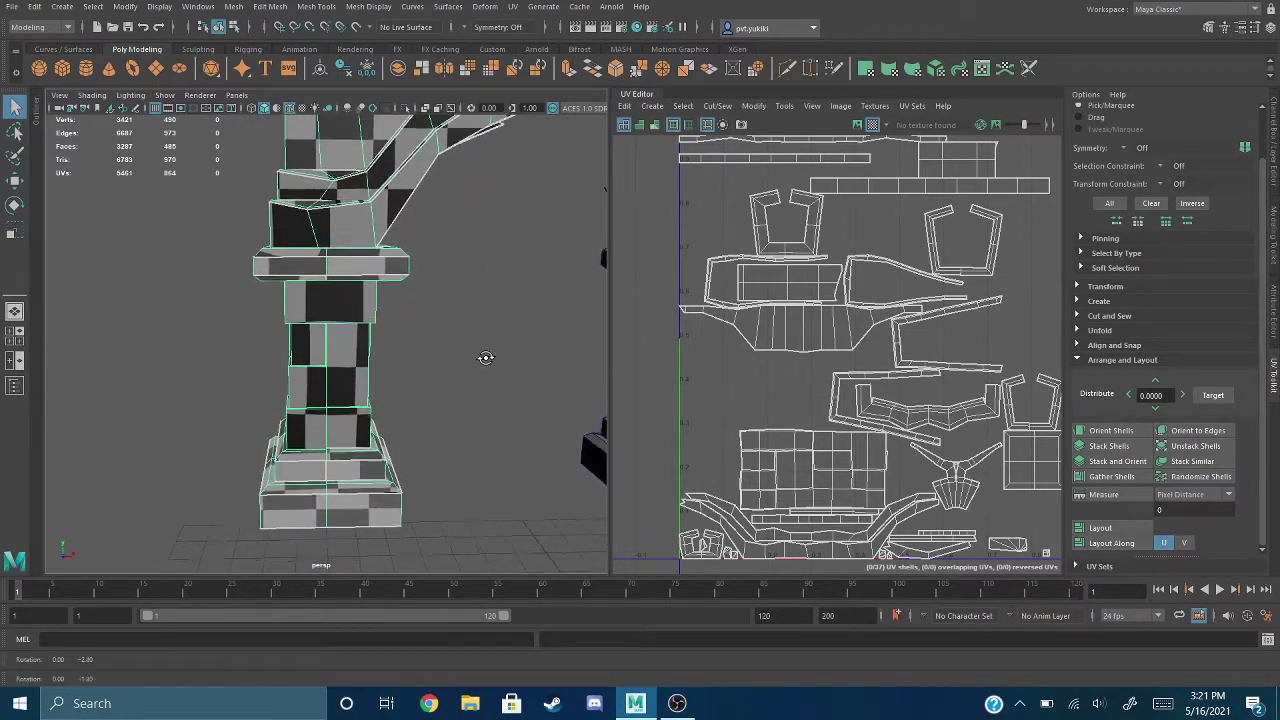
pyautogui.keyDown('alt'); pyautogui.moveTo(485, 357); pyautogui.dragTo(486, 341); pyautogui.keyUp('alt')
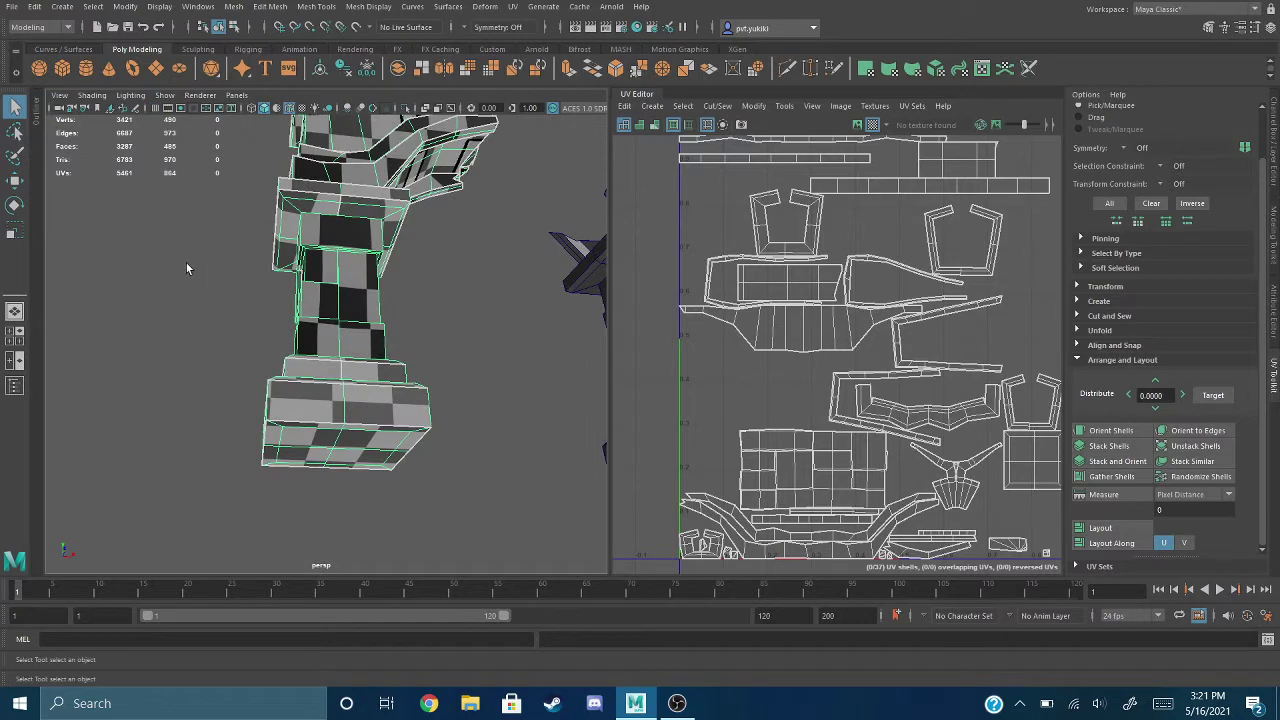
pyautogui.keyDown('alt'); pyautogui.moveTo(186, 268); pyautogui.dragTo(316, 259); pyautogui.keyUp('alt')
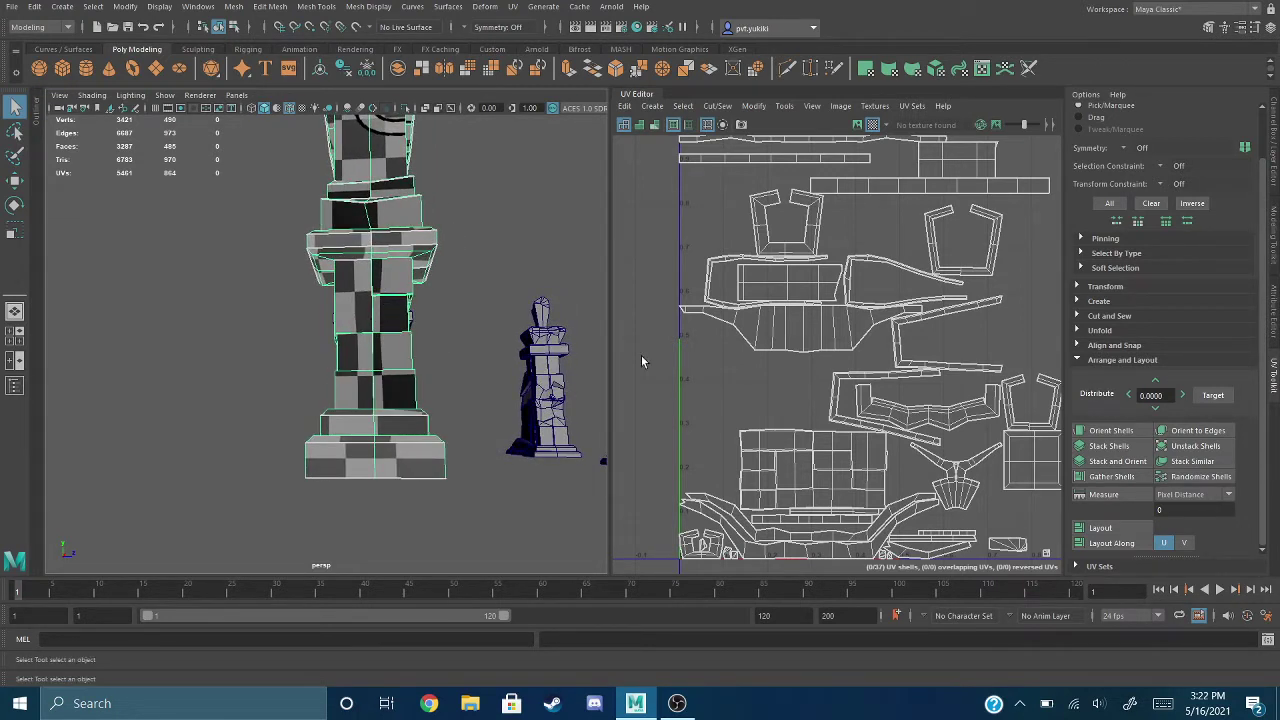
pyautogui.keyDown('alt'); pyautogui.moveTo(226, 298); pyautogui.dragTo(347, 296); pyautogui.keyUp('alt')
pyautogui.keyDown('alt'); pyautogui.moveTo(347, 296); pyautogui.dragTo(338, 383, button='middle'); pyautogui.keyUp('alt')
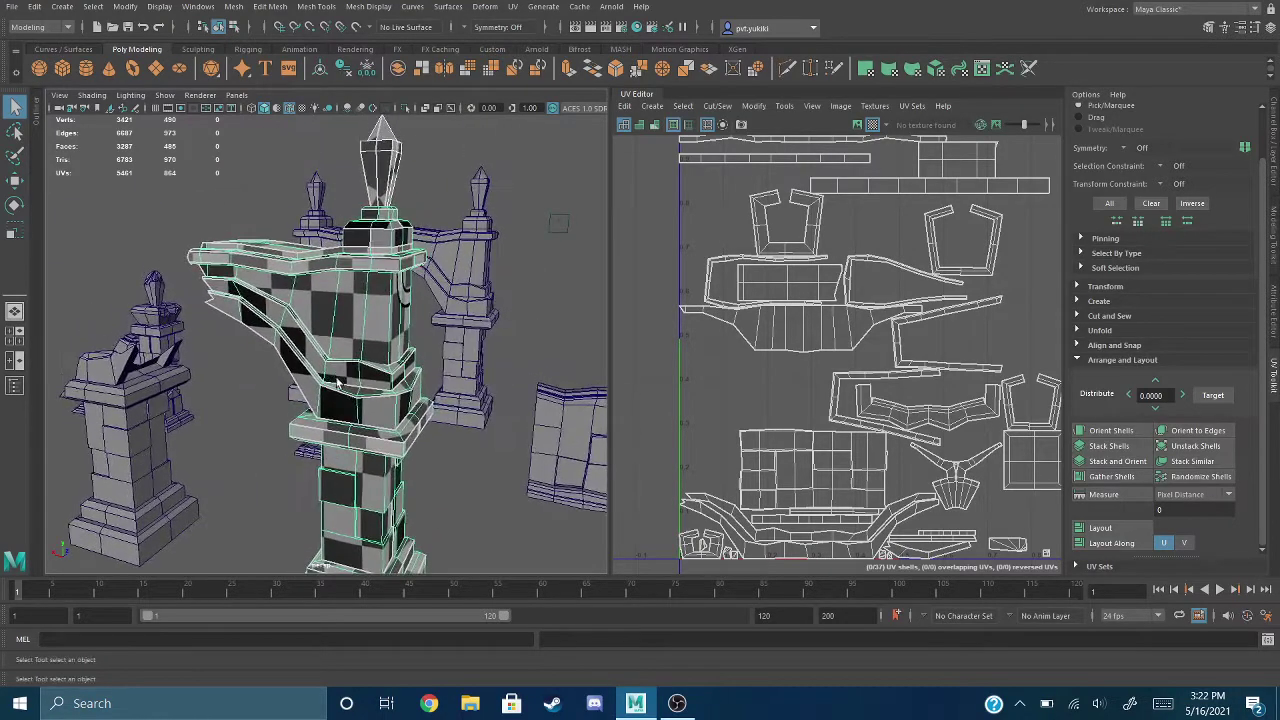
# Step: Inspect the checkers on the arch stub's broken end, its curved underside and the pillar's finial
pyautogui.keyDown('alt'); pyautogui.moveTo(256, 358); pyautogui.dragTo(412, 354); pyautogui.keyUp('alt')
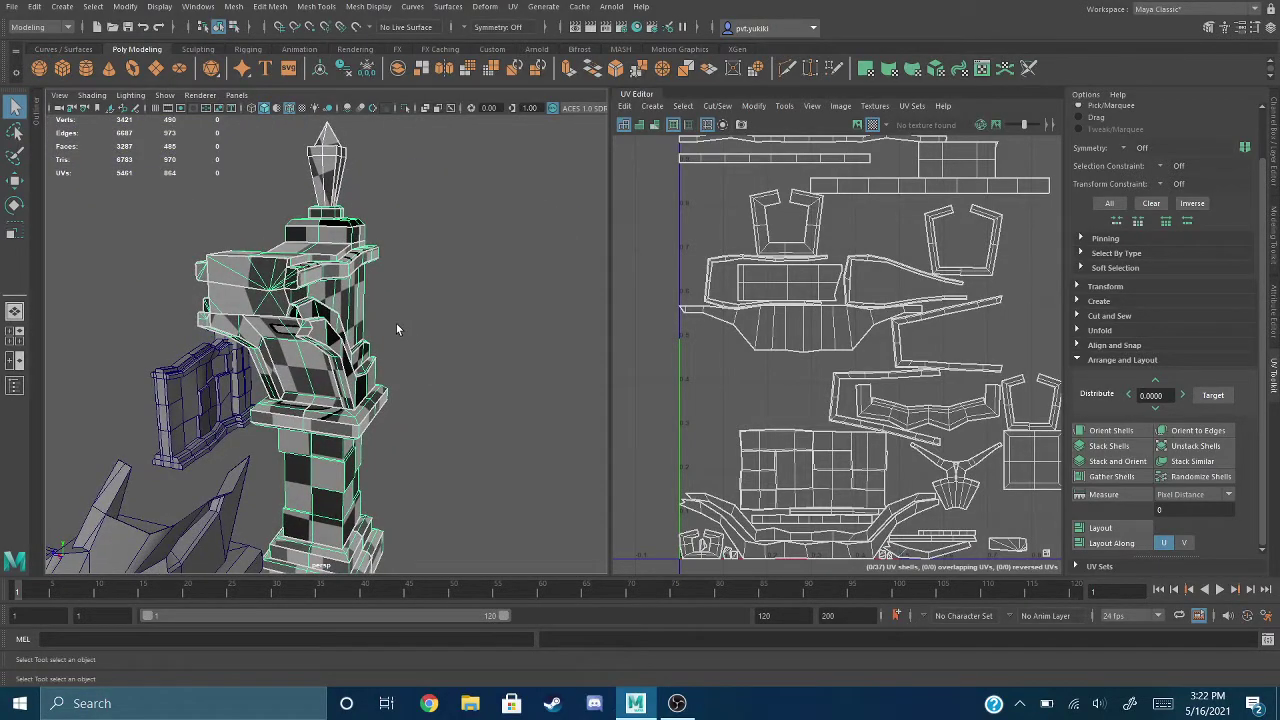
pyautogui.keyDown('alt'); pyautogui.moveTo(406, 314); pyautogui.dragTo(492, 304); pyautogui.keyUp('alt')
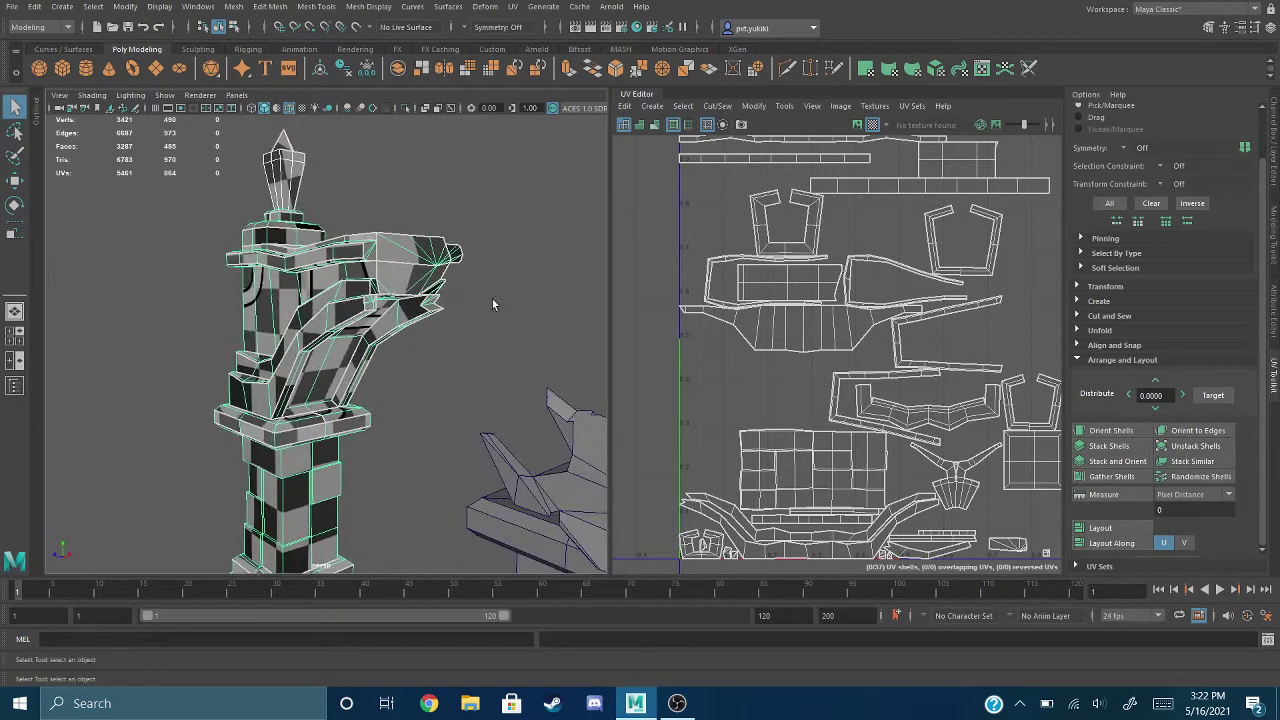
pyautogui.keyDown('alt'); pyautogui.moveTo(397, 343); pyautogui.dragTo(466, 393); pyautogui.keyUp('alt')
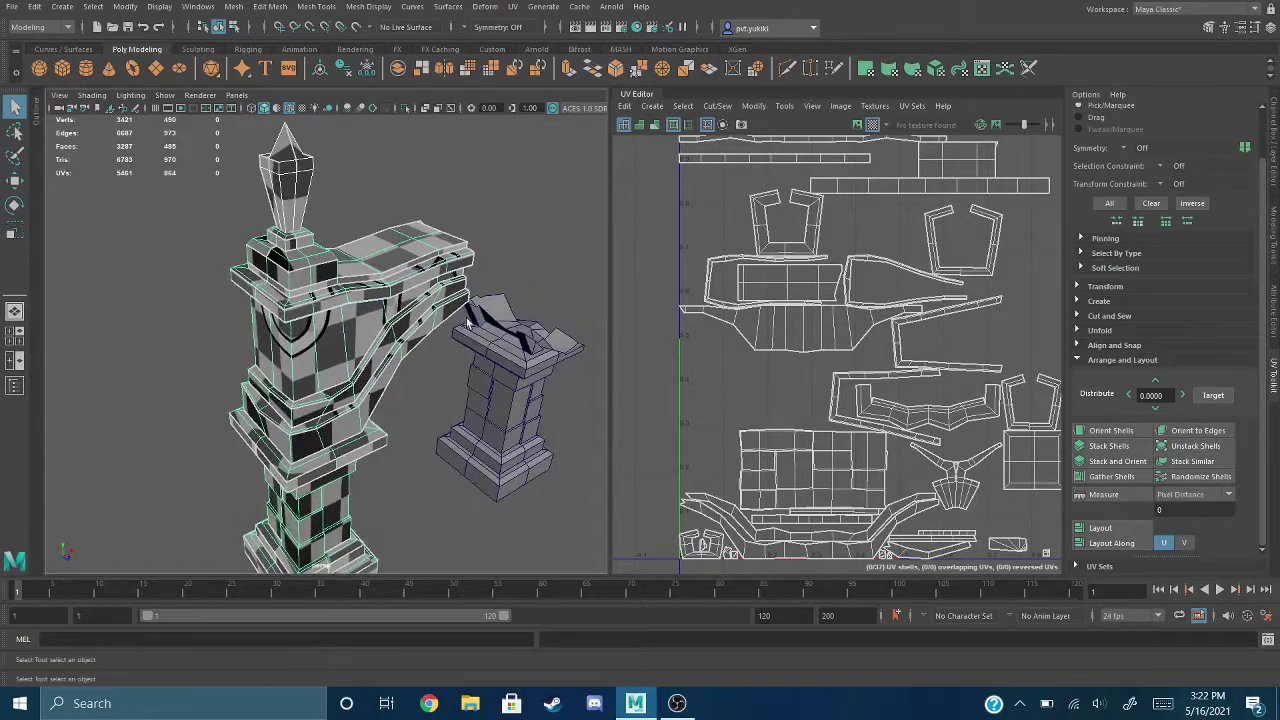
pyautogui.keyDown('alt'); pyautogui.moveTo(341, 172); pyautogui.dragTo(510, 139); pyautogui.keyUp('alt')
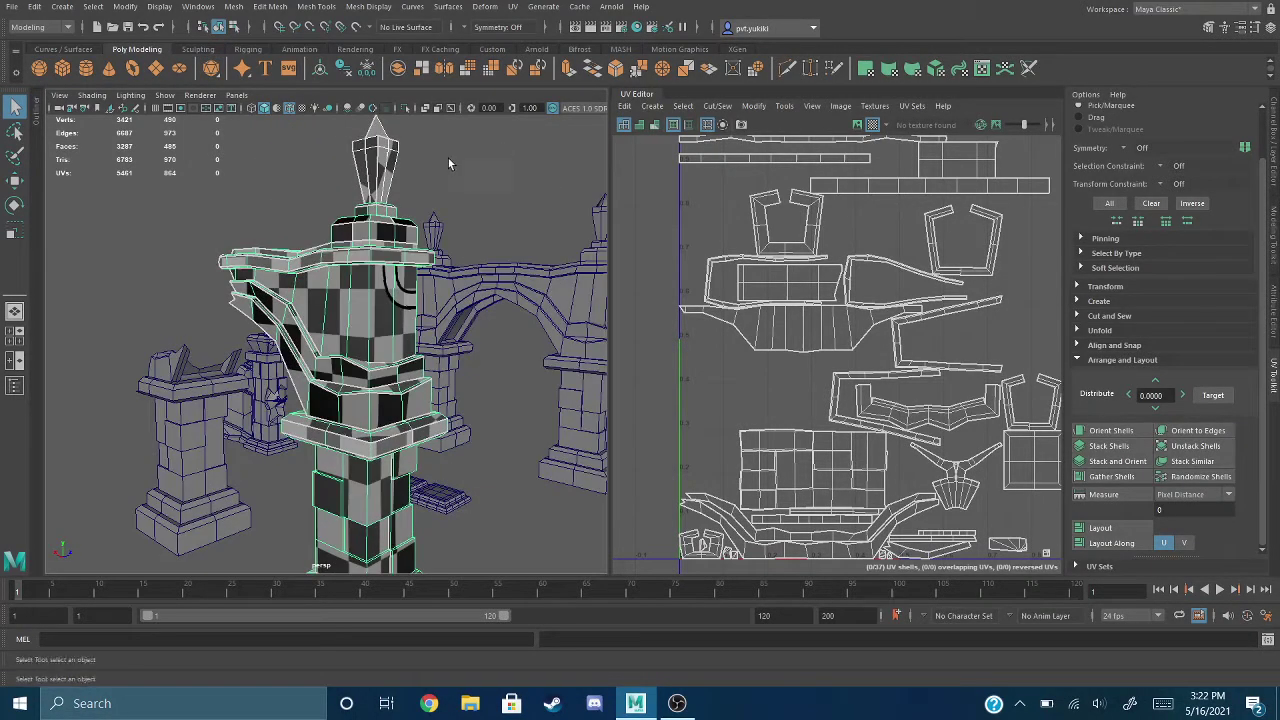
pyautogui.keyDown('alt'); pyautogui.moveTo(442, 165); pyautogui.dragTo(482, 205); pyautogui.keyUp('alt')
pyautogui.moveTo(483, 211)
pyautogui.keyDown('alt'); pyautogui.mouseDown(button='middle')
pyautogui.moveTo(460, 298)
pyautogui.moveTo(471, 208)
pyautogui.mouseUp(button='middle'); pyautogui.keyUp('alt')
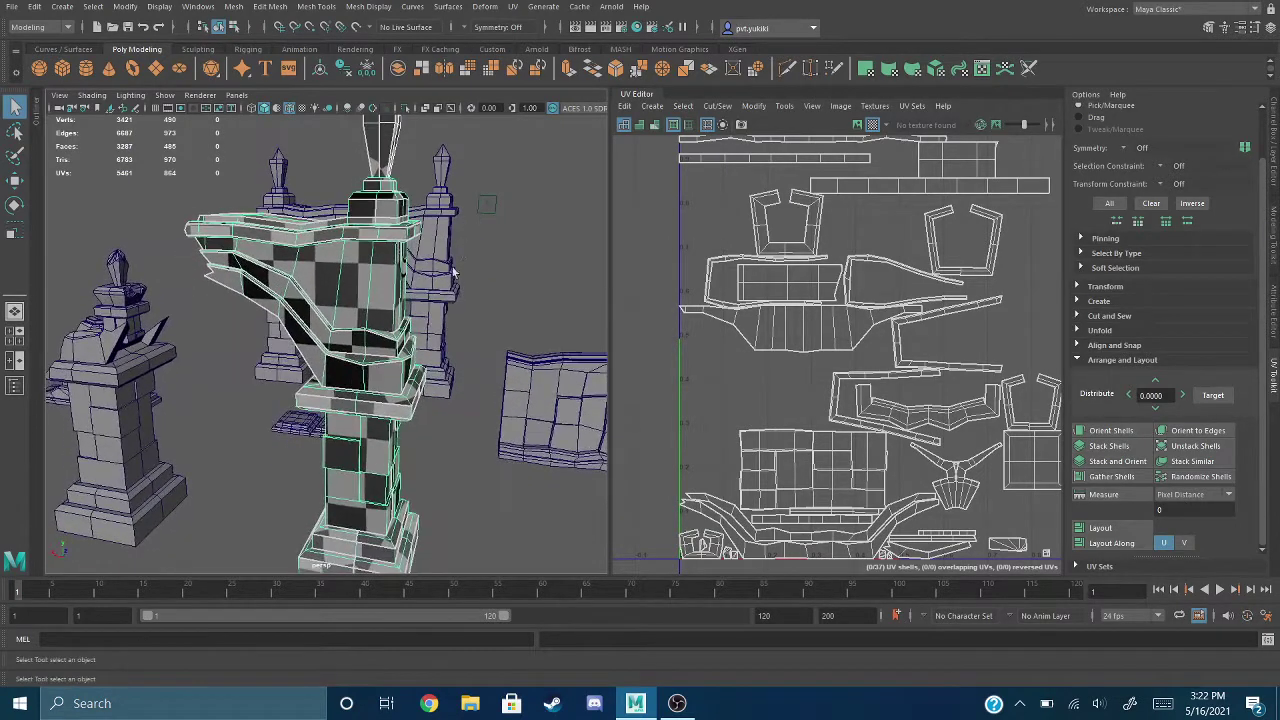
# Step: Go around the arch pillar once more, checking its checkers from the finial down to the base
pyautogui.keyDown('alt'); pyautogui.moveTo(449, 319); pyautogui.dragTo(462, 236, button='middle'); pyautogui.keyUp('alt')
pyautogui.keyDown('alt'); pyautogui.moveTo(447, 291); pyautogui.dragTo(310, 307); pyautogui.keyUp('alt')
pyautogui.keyDown('alt'); pyautogui.moveTo(362, 216); pyautogui.dragTo(334, 345, button='middle'); pyautogui.keyUp('alt')
pyautogui.keyDown('alt'); pyautogui.moveTo(429, 358); pyautogui.dragTo(246, 362); pyautogui.keyUp('alt')
pyautogui.keyDown('alt'); pyautogui.moveTo(284, 406); pyautogui.dragTo(310, 256, button='middle'); pyautogui.keyUp('alt')
pyautogui.keyDown('alt'); pyautogui.moveTo(418, 433); pyautogui.dragTo(414, 357, button='middle'); pyautogui.keyUp('alt')
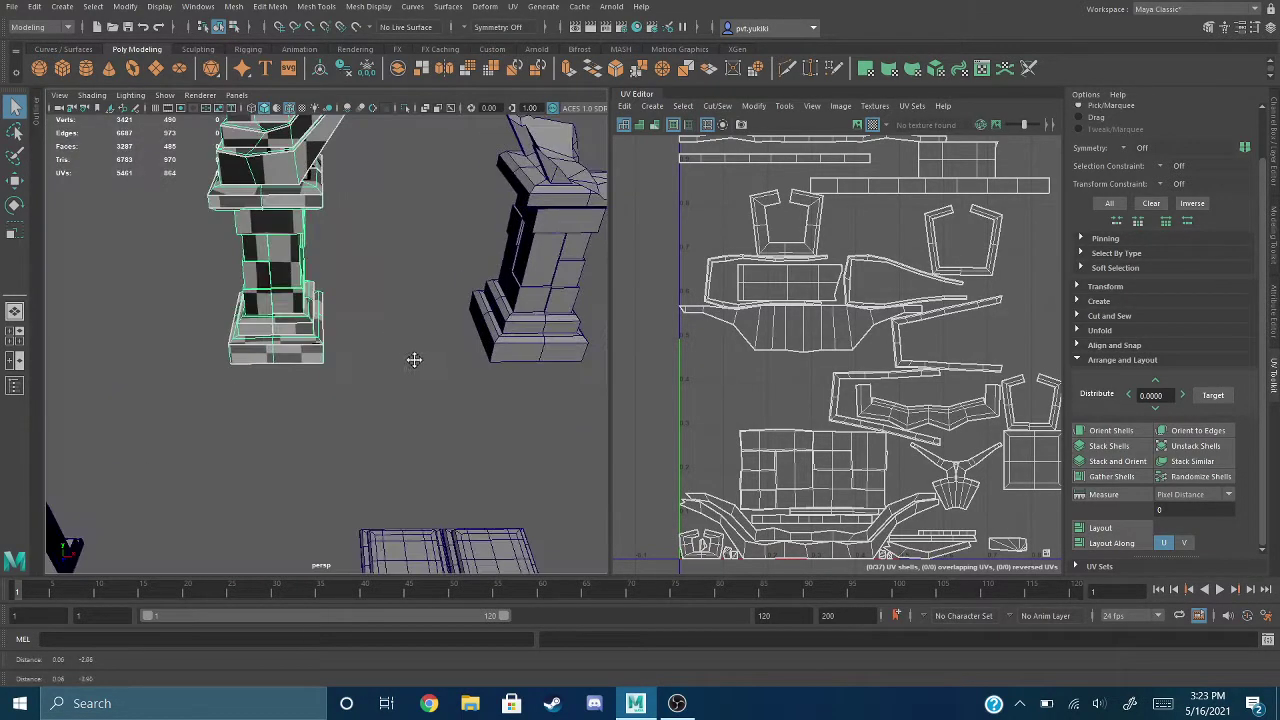
# Step: Select the two adjoining floor slabs and show their complete UV layout beside the checkered model
pyautogui.keyDown('alt'); pyautogui.moveTo(414, 357); pyautogui.dragTo(361, 347); pyautogui.keyUp('alt')
pyautogui.keyDown('alt'); pyautogui.moveTo(367, 343); pyautogui.dragTo(296, 310, button='middle'); pyautogui.keyUp('alt')
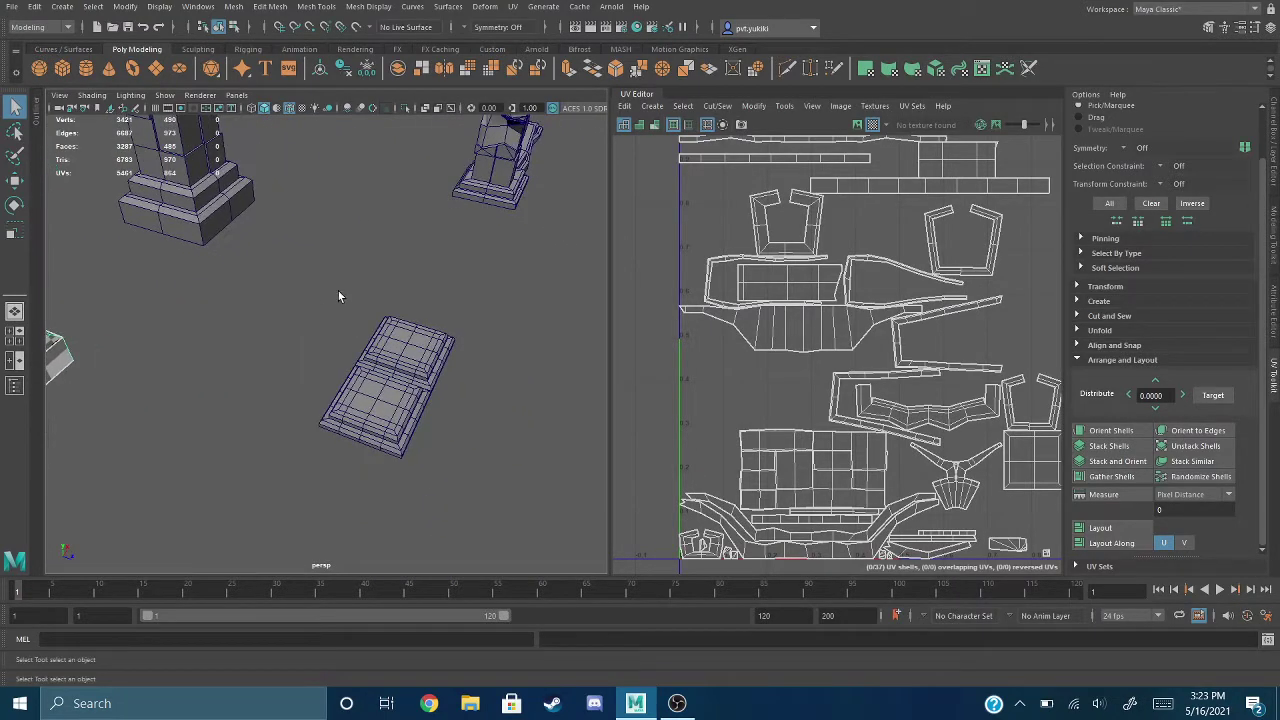
pyautogui.moveTo(449, 481); pyautogui.dragTo(451, 481)
pyautogui.scroll(4, 460, 400)
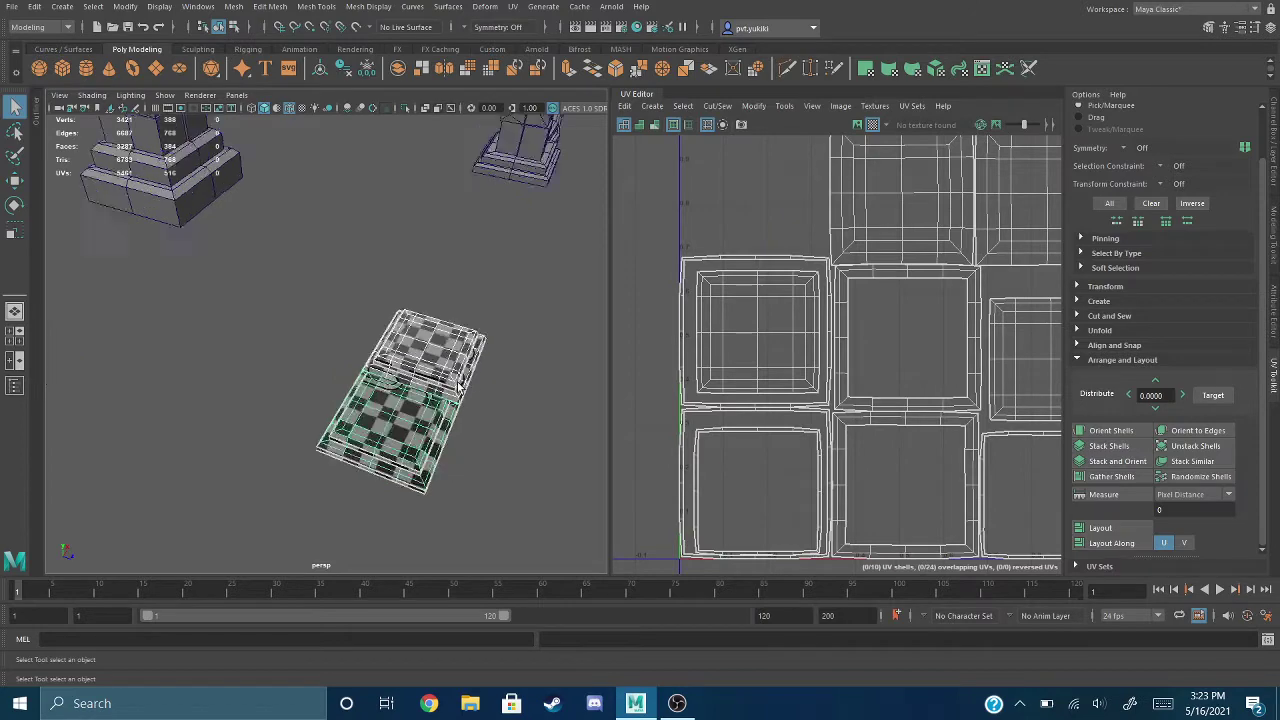
pyautogui.scroll(-2, 682, 228)
pyautogui.scroll(-1, 682, 231)
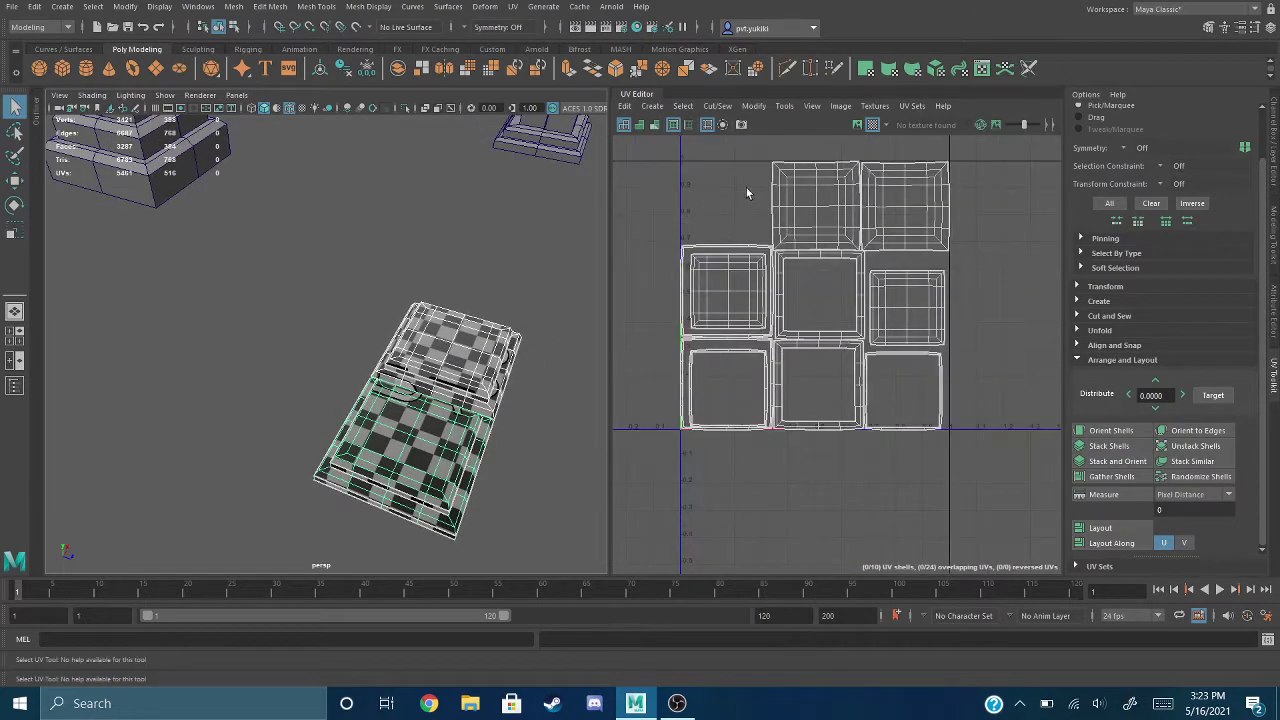
pyautogui.keyDown('alt'); pyautogui.moveTo(746, 187); pyautogui.dragTo(728, 217, button='middle'); pyautogui.keyUp('alt')
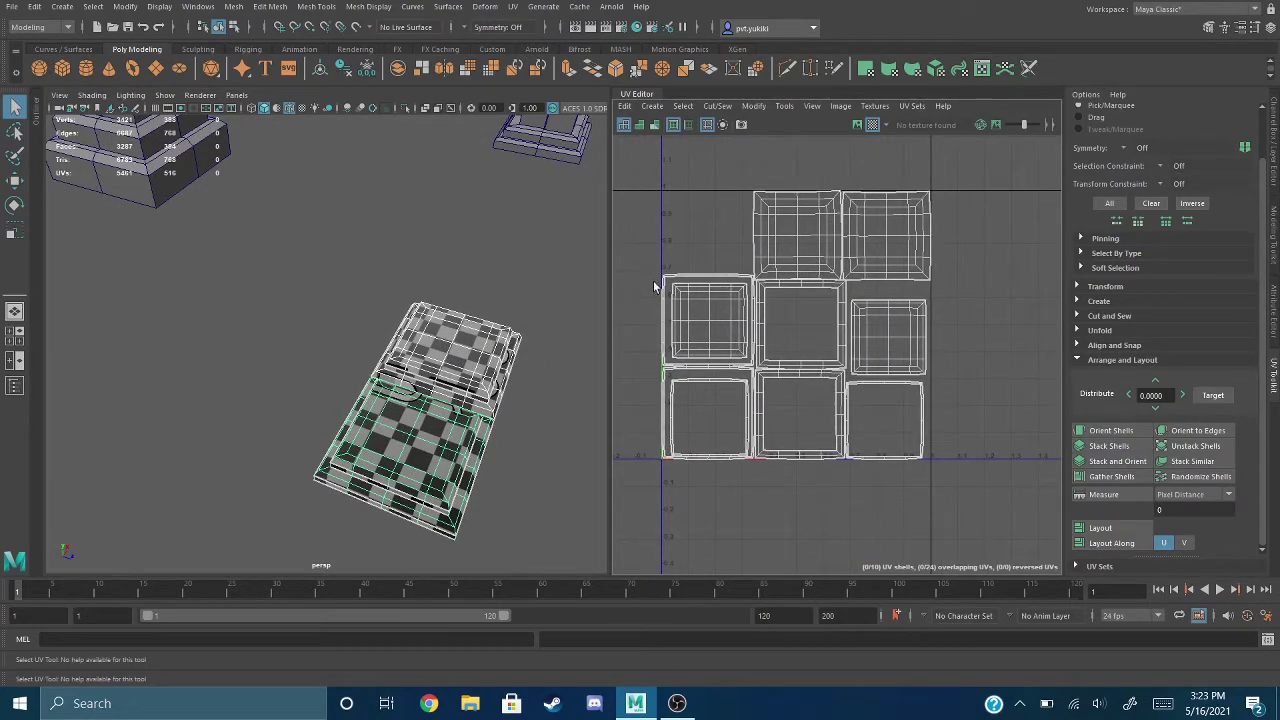
# Step: Examine the checker pattern across the tops and stepped edges of the two floor slabs
pyautogui.keyDown('alt'); pyautogui.moveTo(552, 325); pyautogui.dragTo(485, 271); pyautogui.keyUp('alt')
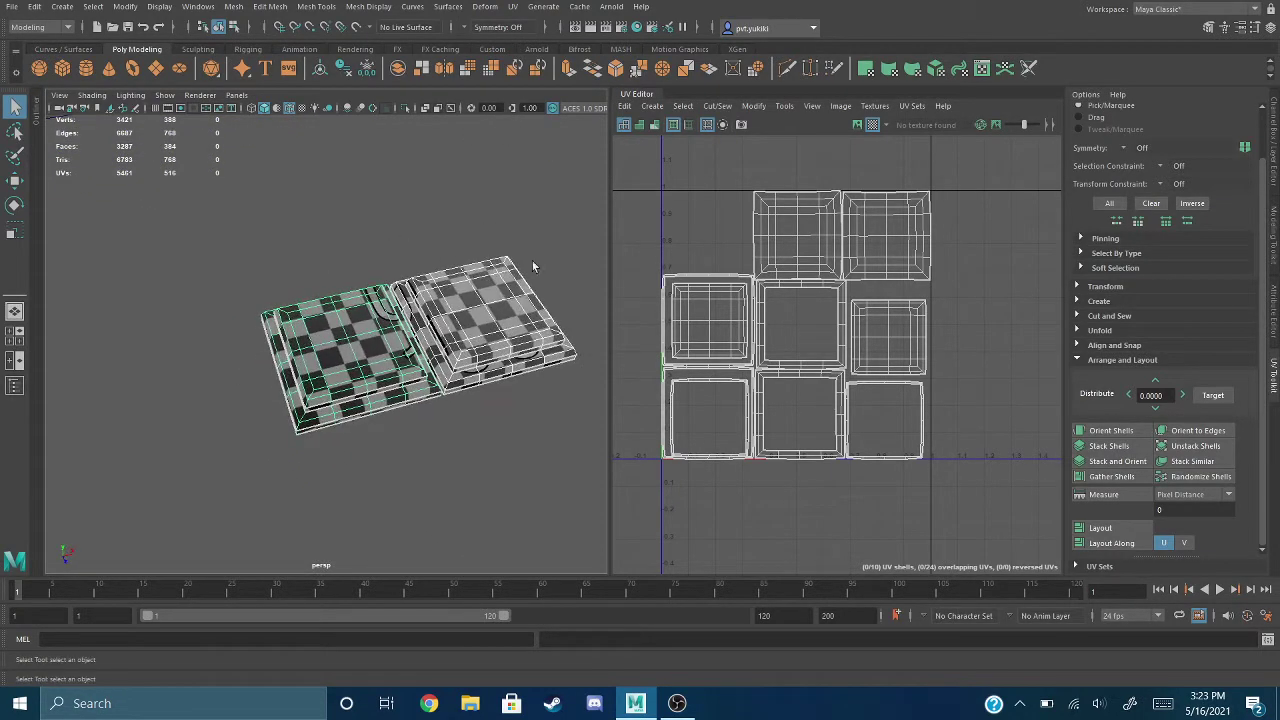
pyautogui.keyDown('alt'); pyautogui.moveTo(532, 261); pyautogui.dragTo(464, 257, button='middle'); pyautogui.keyUp('alt')
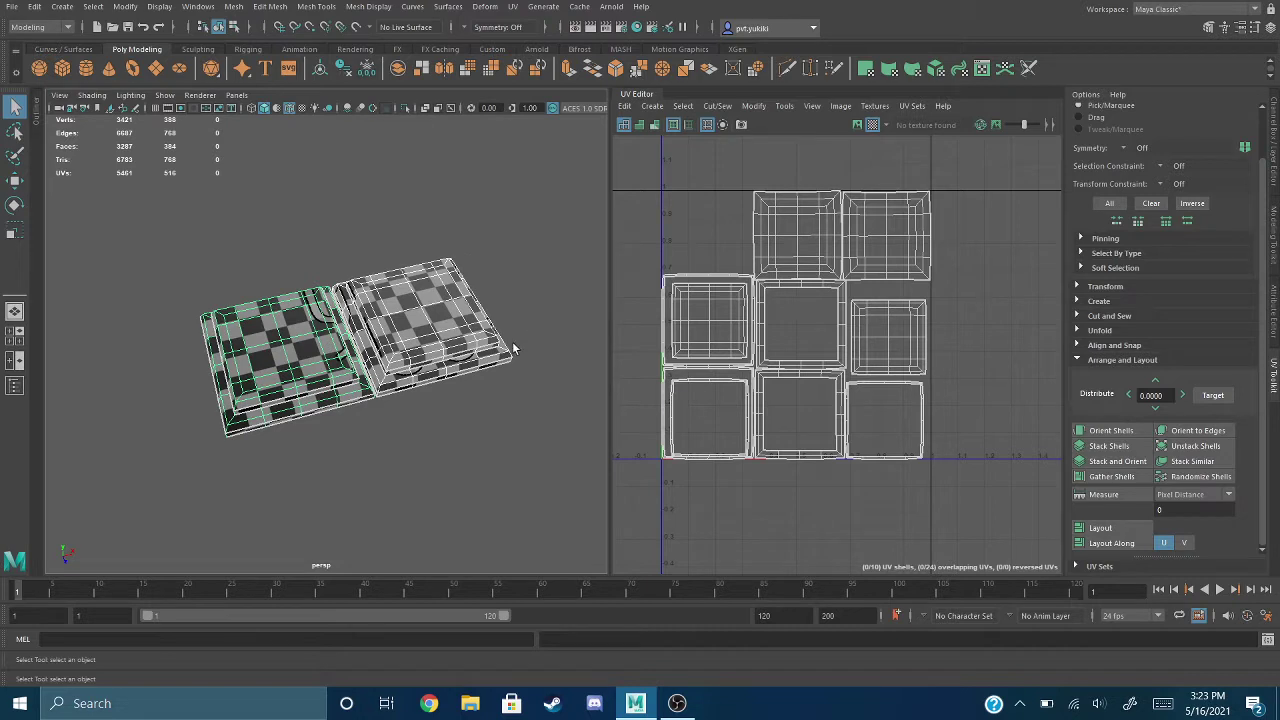
pyautogui.scroll(3, 513, 349)
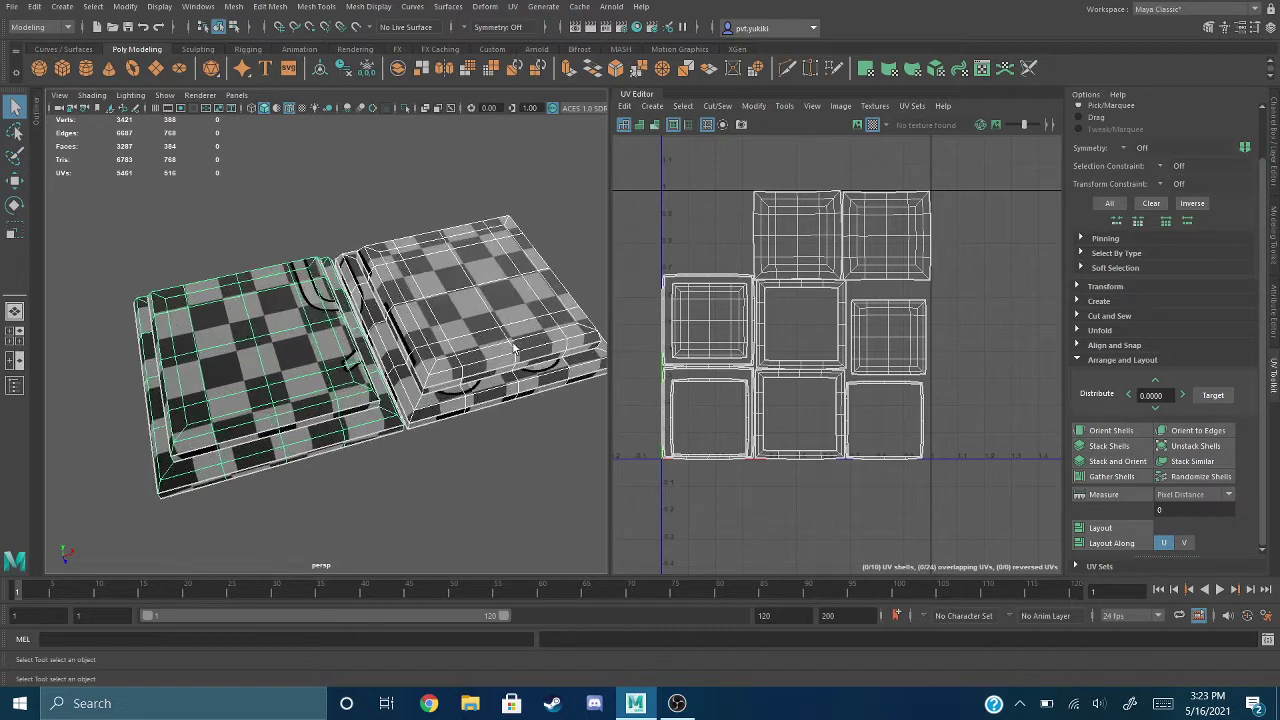
# Step: Turn on the UV distortion display for the floor slabs and examine their sloped edges up close
pyautogui.click(655, 126)
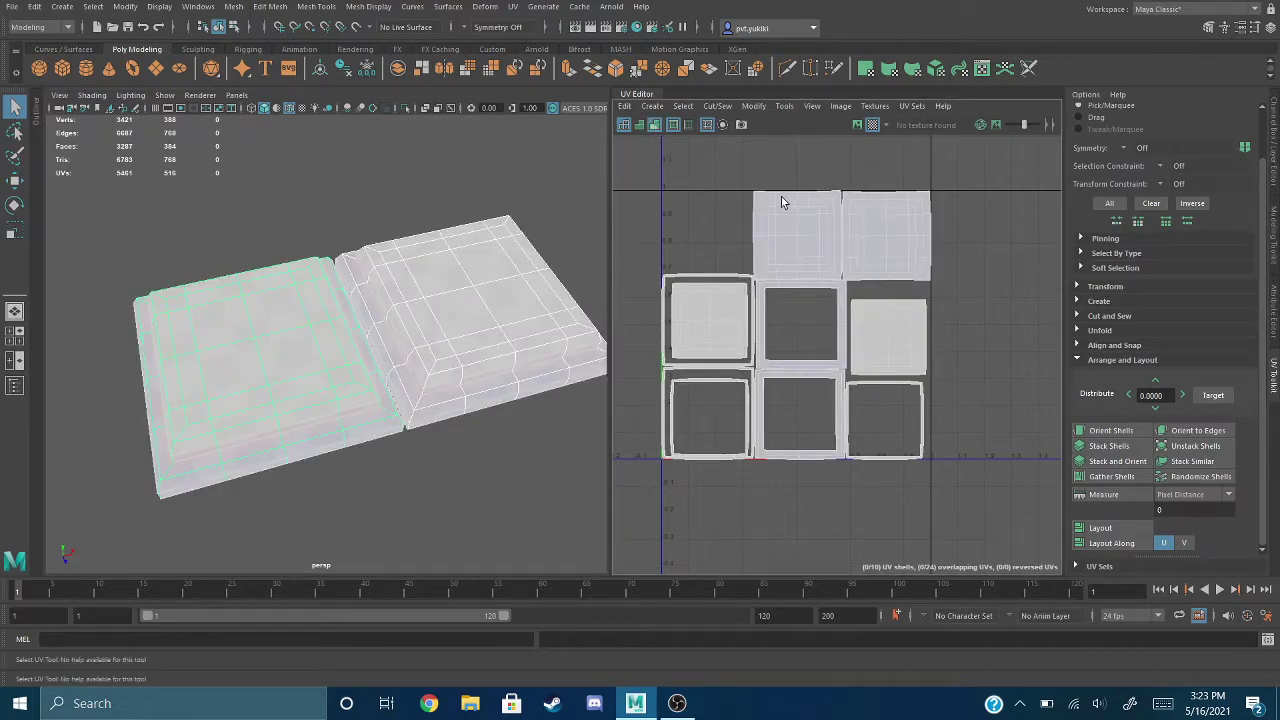
pyautogui.scroll(2, 781, 196)
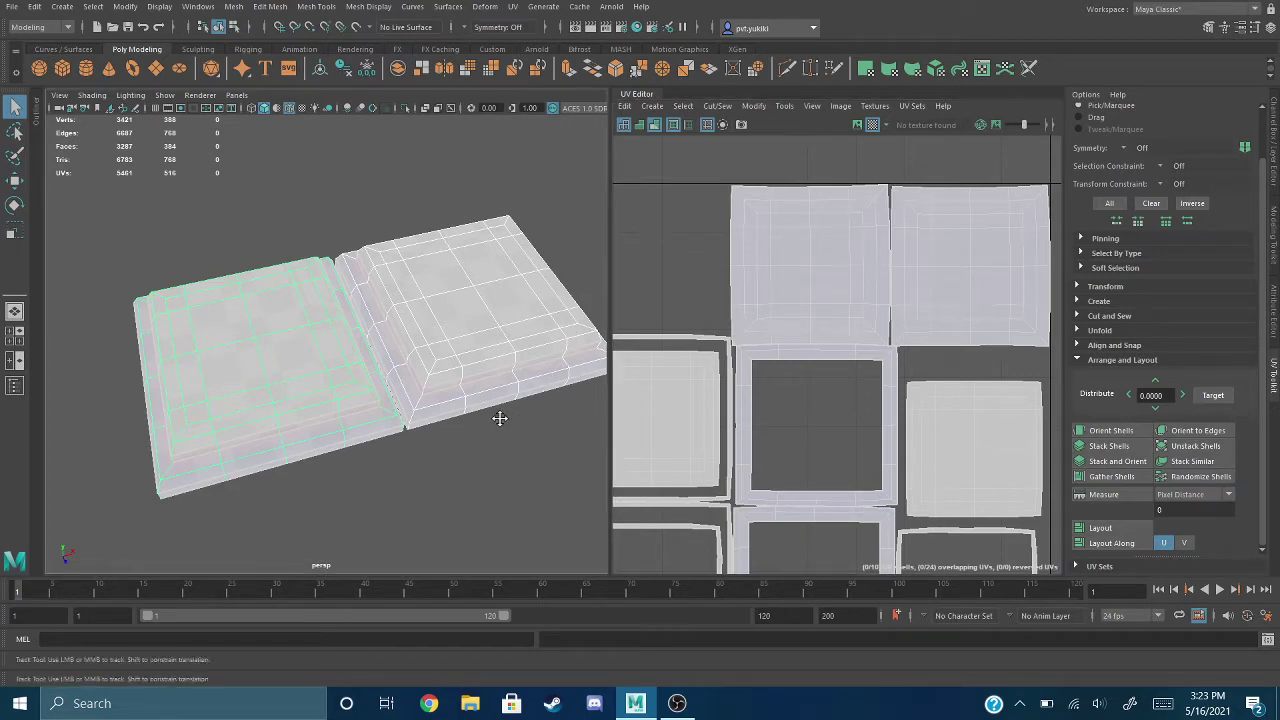
pyautogui.keyDown('alt'); pyautogui.moveTo(500, 418); pyautogui.dragTo(459, 358, button='middle'); pyautogui.keyUp('alt')
pyautogui.scroll(5, 460, 333)
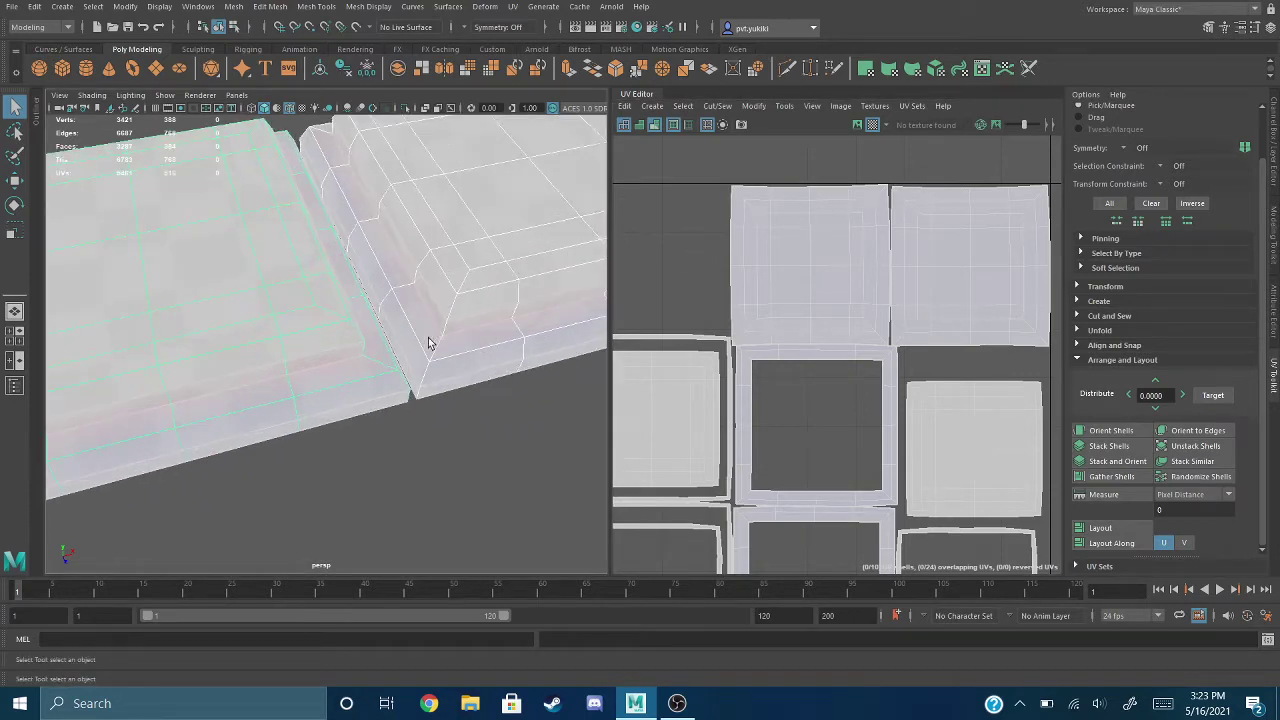
pyautogui.keyDown('alt'); pyautogui.moveTo(306, 374); pyautogui.dragTo(437, 280, button='middle'); pyautogui.keyUp('alt')
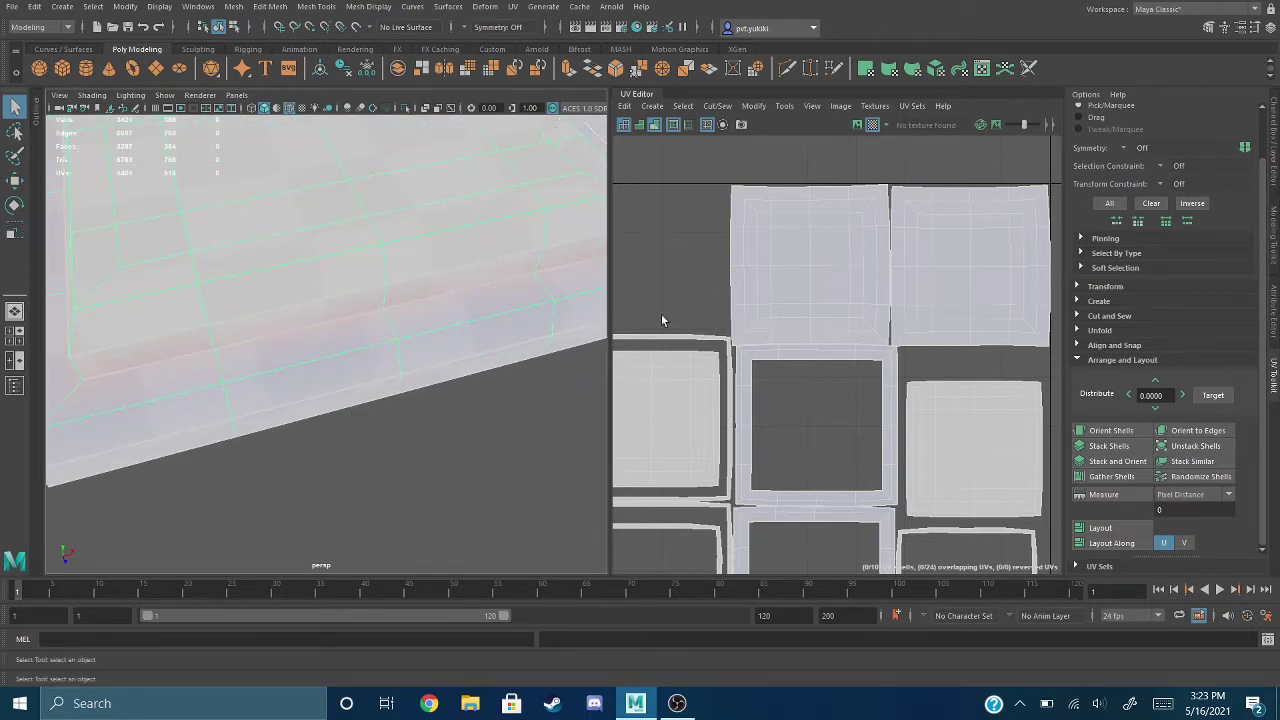
# Step: Compare the slabs' frame-shaped UV shells with the distortion shading around their outer rims
pyautogui.keyDown('alt'); pyautogui.moveTo(786, 430); pyautogui.dragTo(813, 281, button='middle'); pyautogui.keyUp('alt')
pyautogui.scroll(-5, 463, 323)
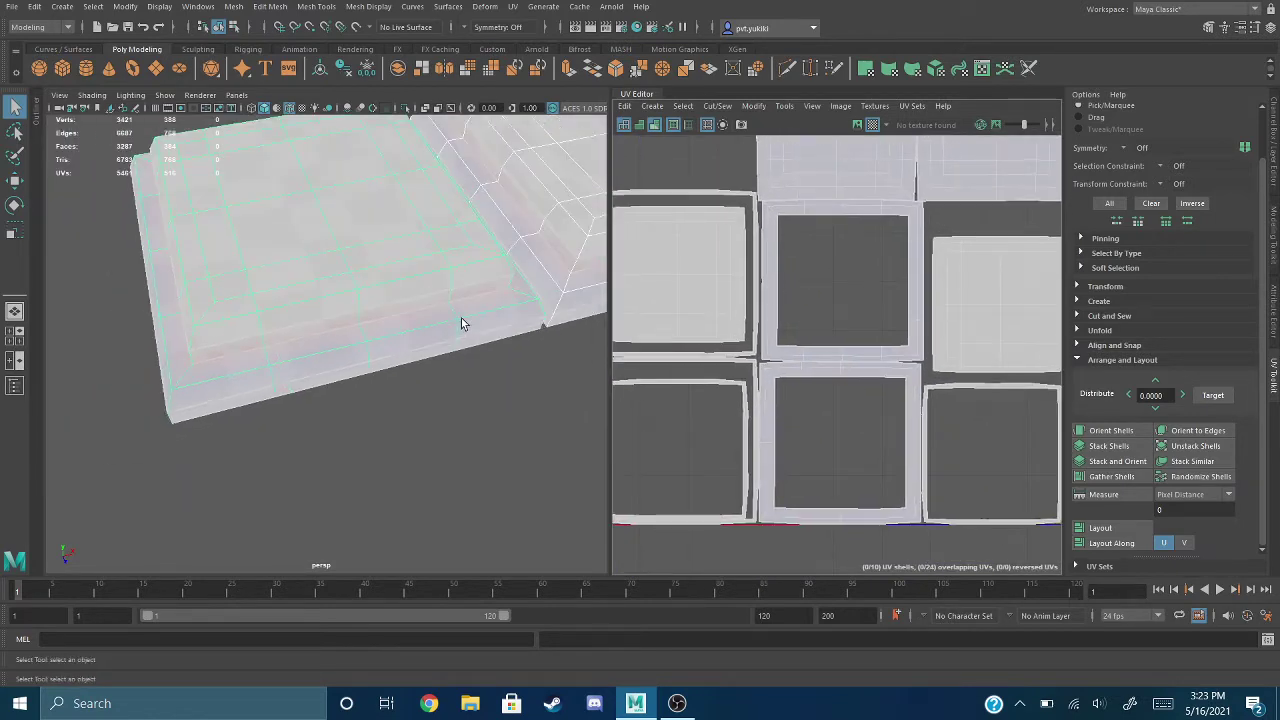
pyautogui.keyDown('alt'); pyautogui.moveTo(467, 271); pyautogui.dragTo(411, 452, button='middle'); pyautogui.keyUp('alt')
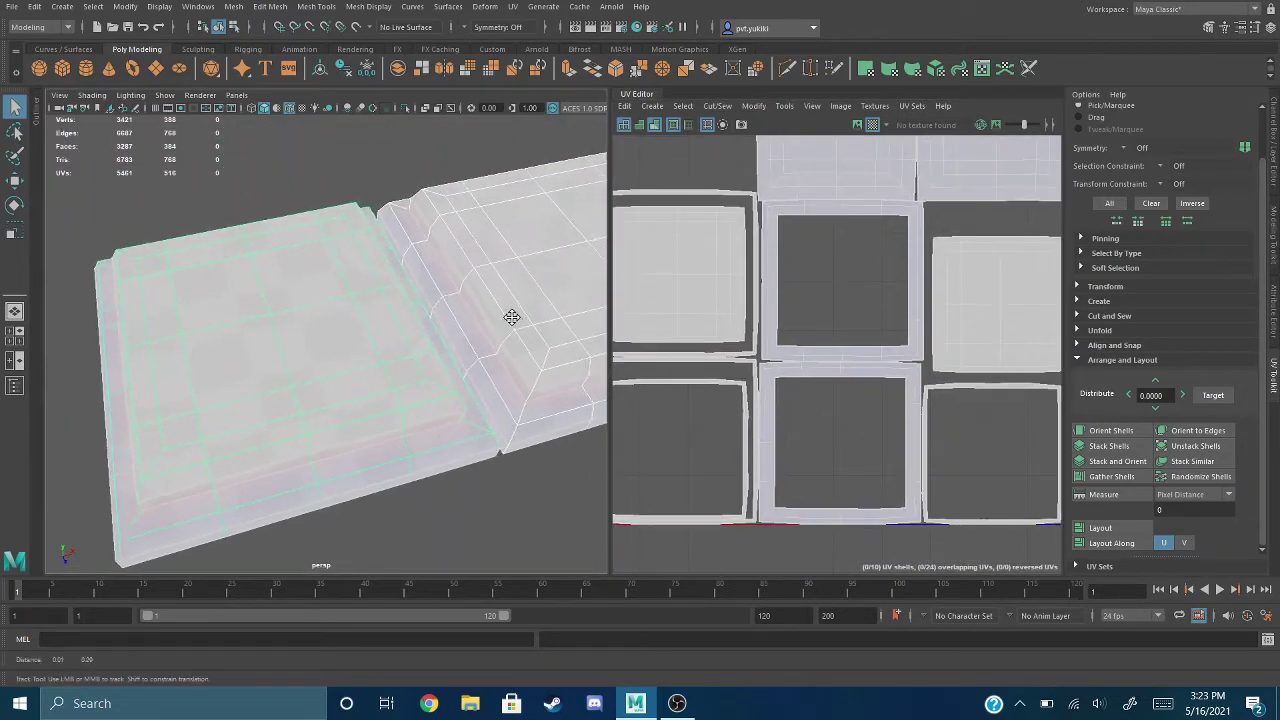
# Step: Replace the UV distortion display on the floor slabs with the shaded UV shell display
pyautogui.keyDown('alt'); pyautogui.moveTo(511, 317); pyautogui.dragTo(433, 305); pyautogui.keyUp('alt')
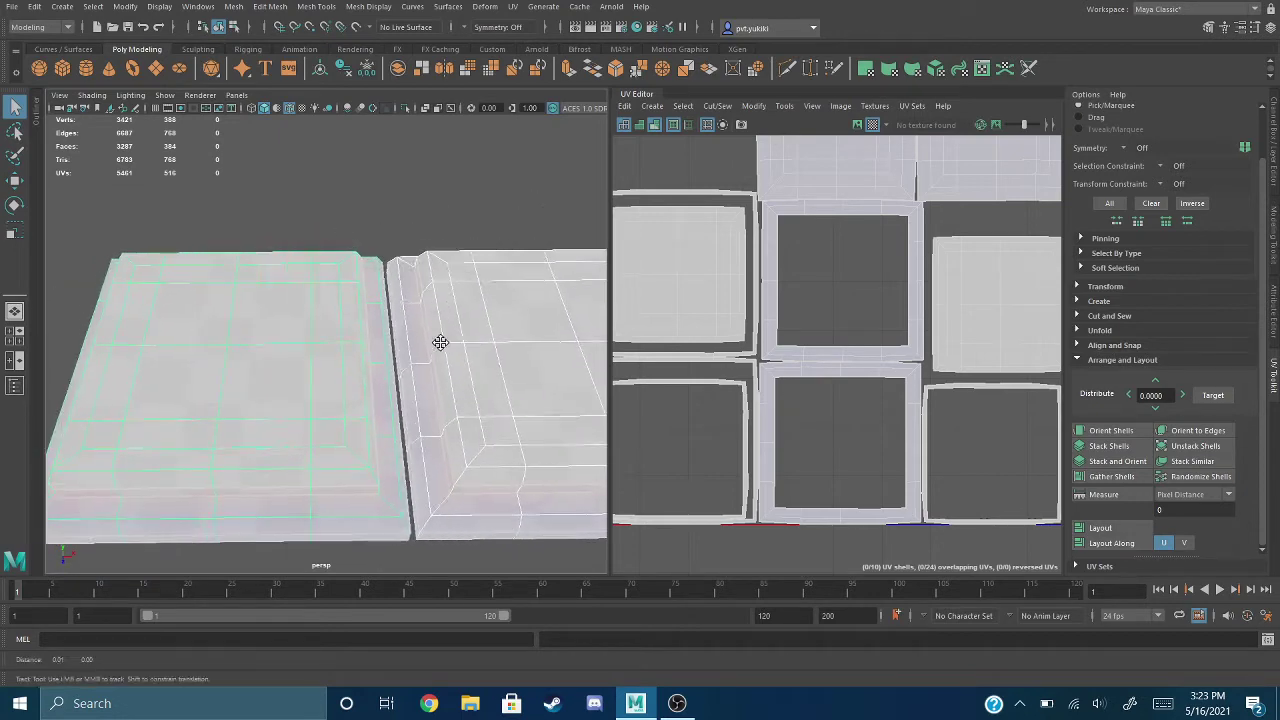
pyautogui.keyDown('alt'); pyautogui.moveTo(440, 342); pyautogui.dragTo(284, 270, button='middle'); pyautogui.keyUp('alt')
pyautogui.keyDown('alt'); pyautogui.moveTo(459, 346); pyautogui.dragTo(488, 337); pyautogui.keyUp('alt')
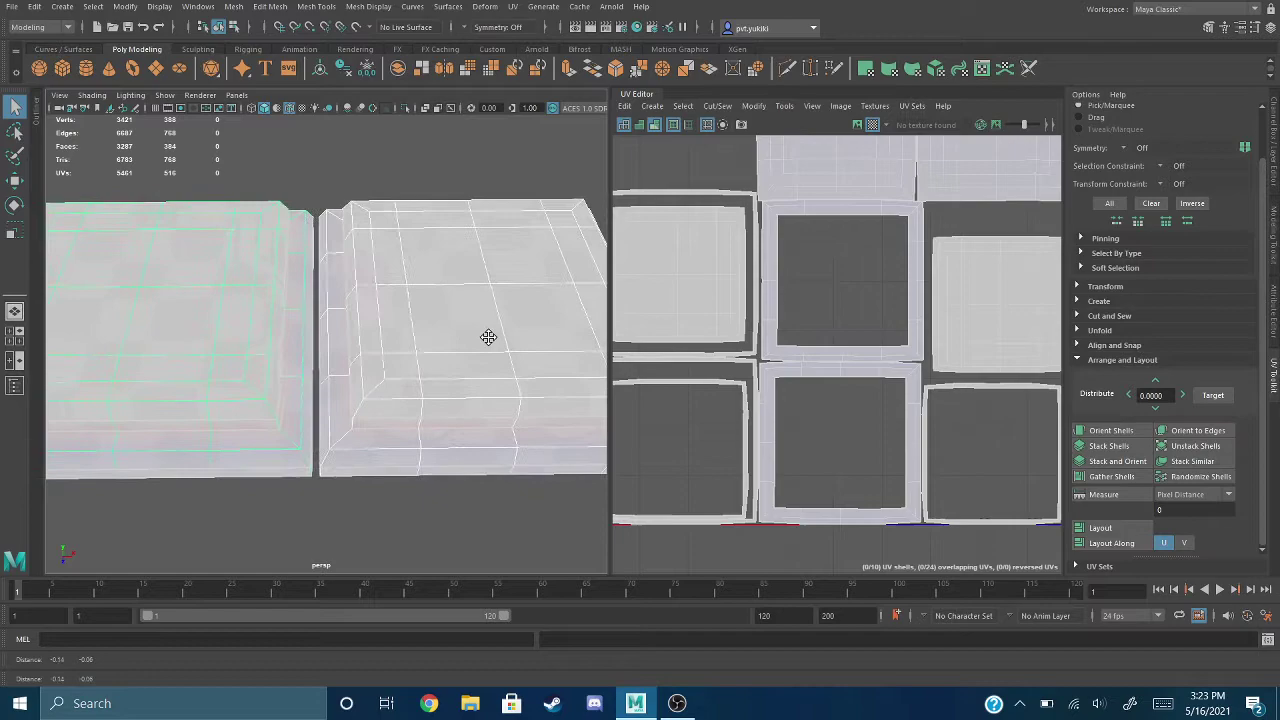
pyautogui.click(659, 129)
pyautogui.click(644, 127)
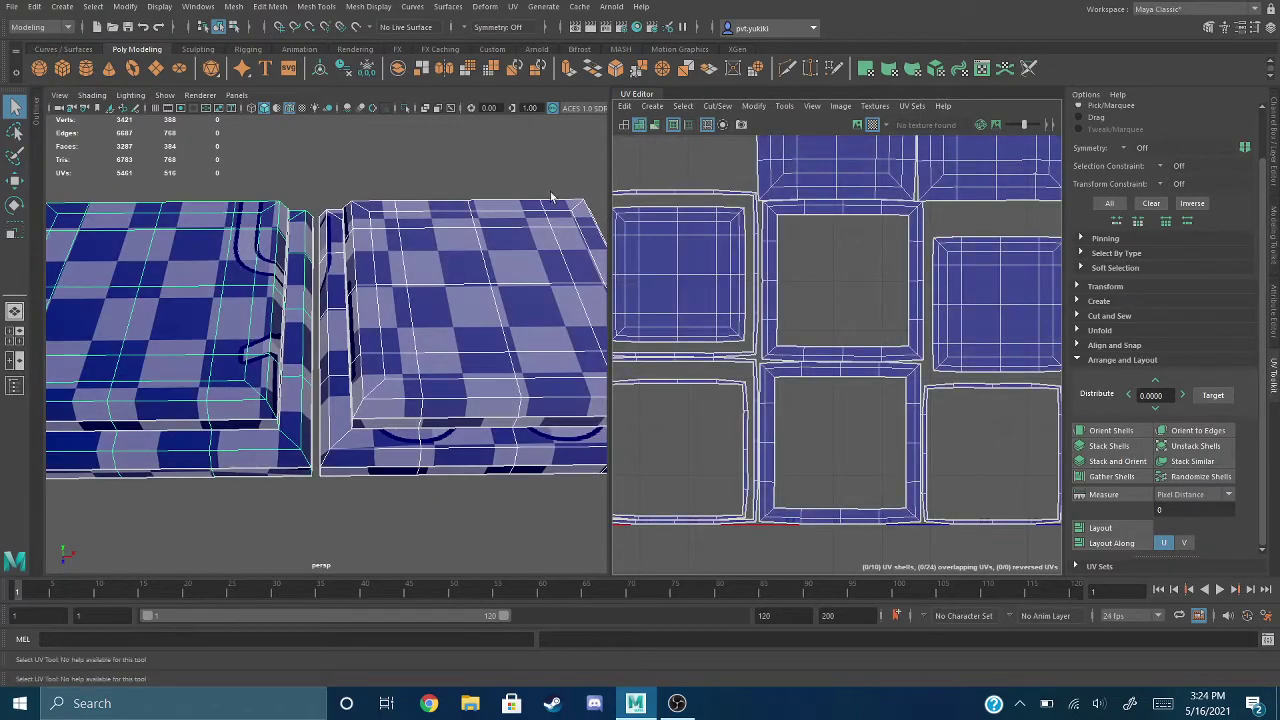
# Step: Examine the shaded checker pattern on both floor slabs, including the gap and stepped edges between them
pyautogui.keyDown('alt'); pyautogui.moveTo(543, 194); pyautogui.dragTo(447, 261); pyautogui.keyUp('alt')
pyautogui.keyDown('alt'); pyautogui.moveTo(315, 198); pyautogui.dragTo(399, 244); pyautogui.keyUp('alt')
pyautogui.keyDown('alt'); pyautogui.moveTo(340, 318); pyautogui.dragTo(447, 305); pyautogui.keyUp('alt')
pyautogui.scroll(6, 412, 280)
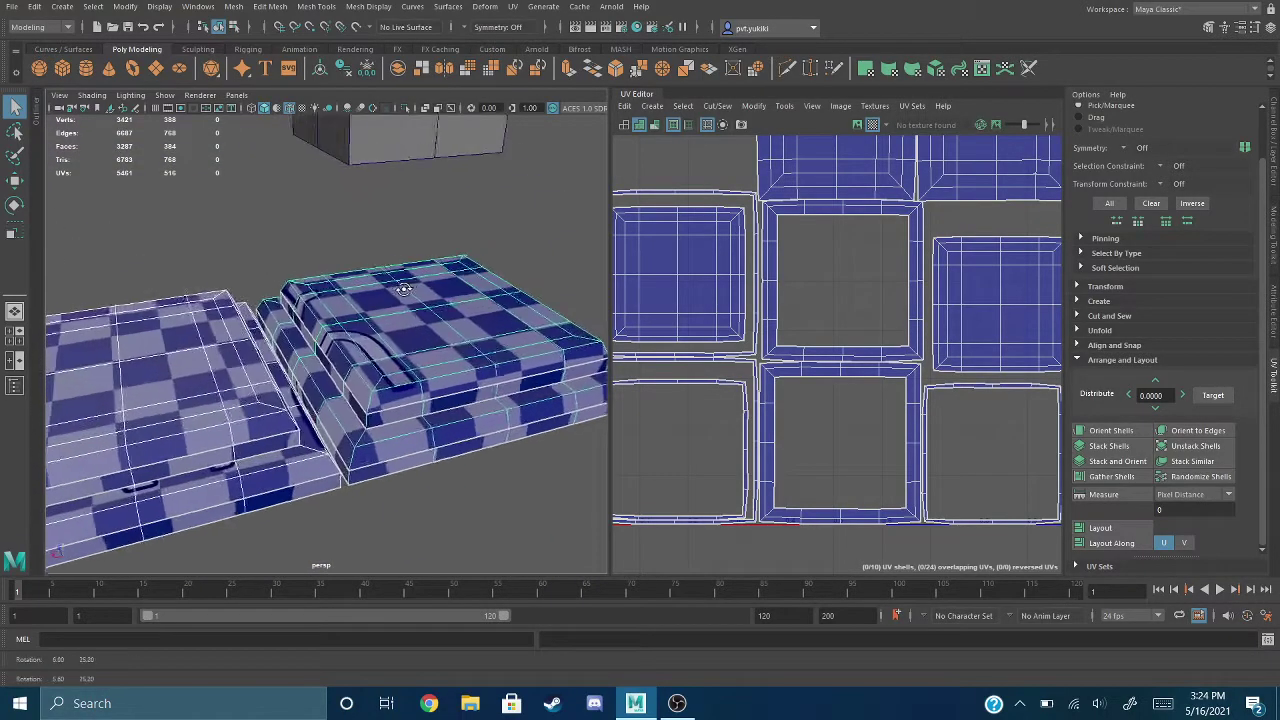
pyautogui.keyDown('alt'); pyautogui.moveTo(355, 280); pyautogui.dragTo(430, 262); pyautogui.keyUp('alt')
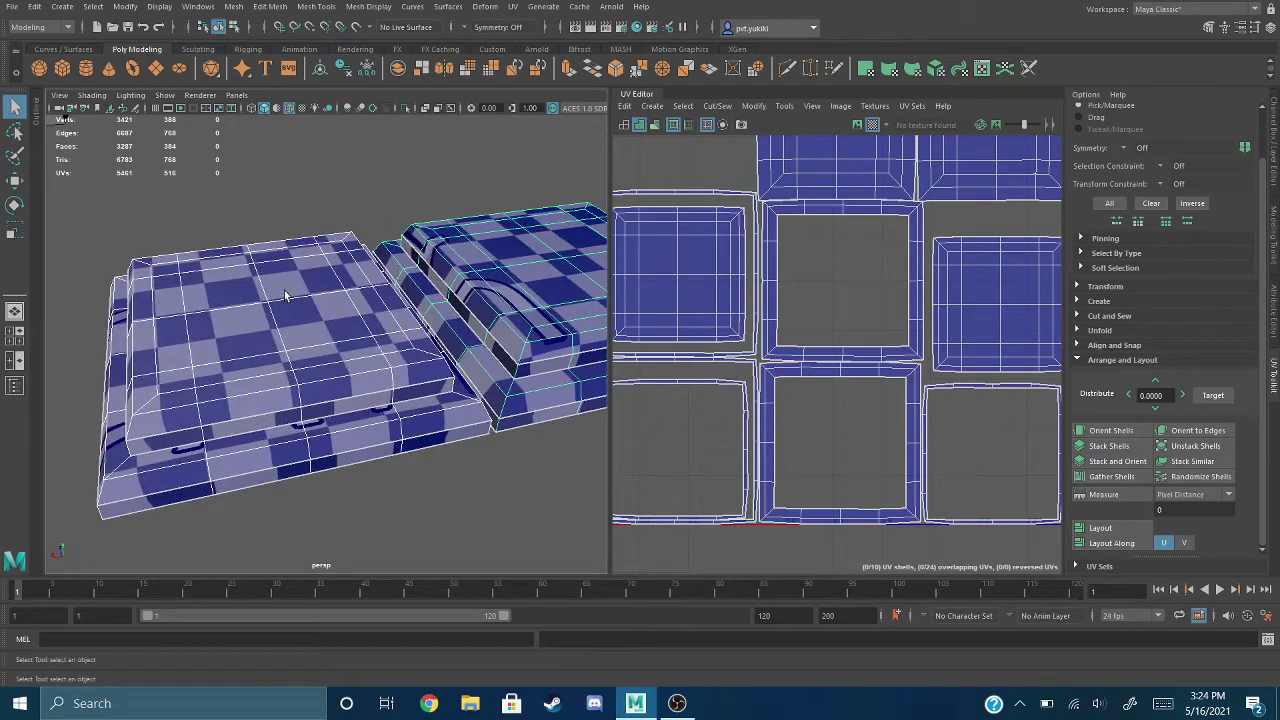
# Step: Return the floor slabs' UV shells to wireframe display and examine the checker squares from below and from the front
pyautogui.click(627, 128)
pyautogui.keyDown('alt'); pyautogui.moveTo(248, 266); pyautogui.dragTo(420, 207); pyautogui.keyUp('alt')
pyautogui.moveTo(420, 207)
pyautogui.keyDown('alt'); pyautogui.mouseDown(button='middle')
pyautogui.moveTo(400, 206)
pyautogui.moveTo(442, 212)
pyautogui.mouseUp(button='middle'); pyautogui.keyUp('alt')
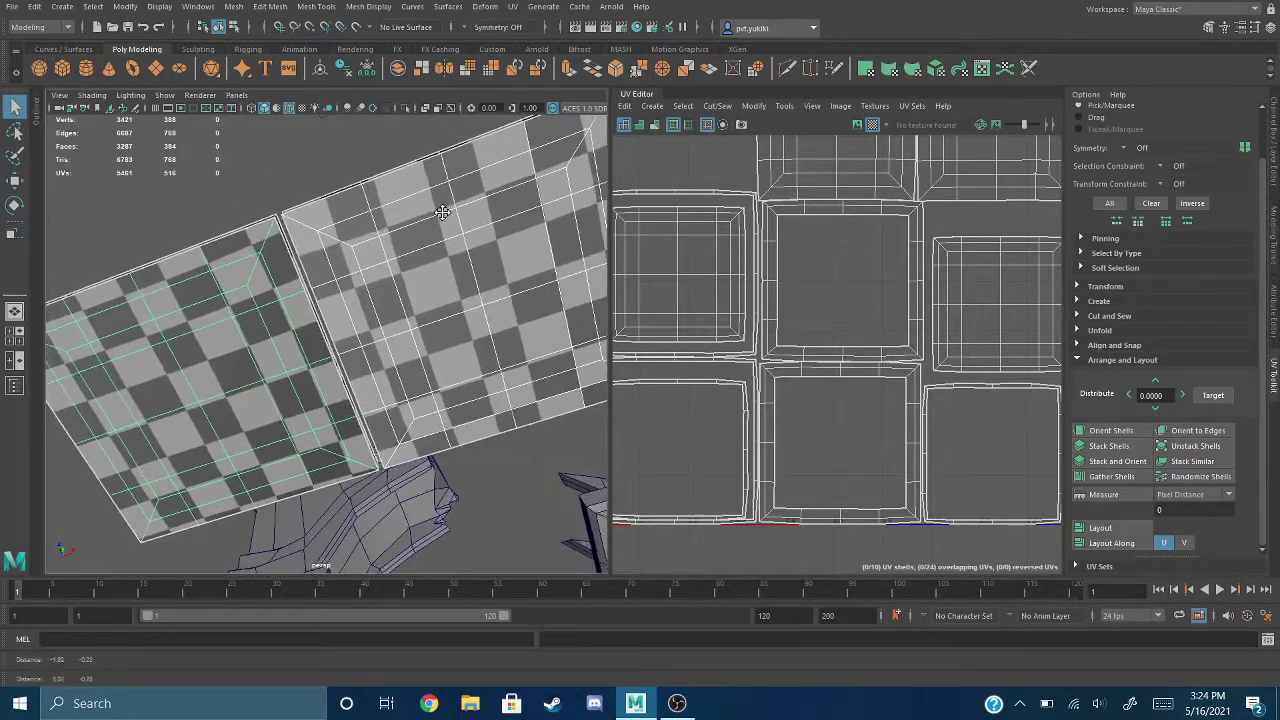
pyautogui.keyDown('alt'); pyautogui.moveTo(392, 236); pyautogui.dragTo(423, 375); pyautogui.keyUp('alt')
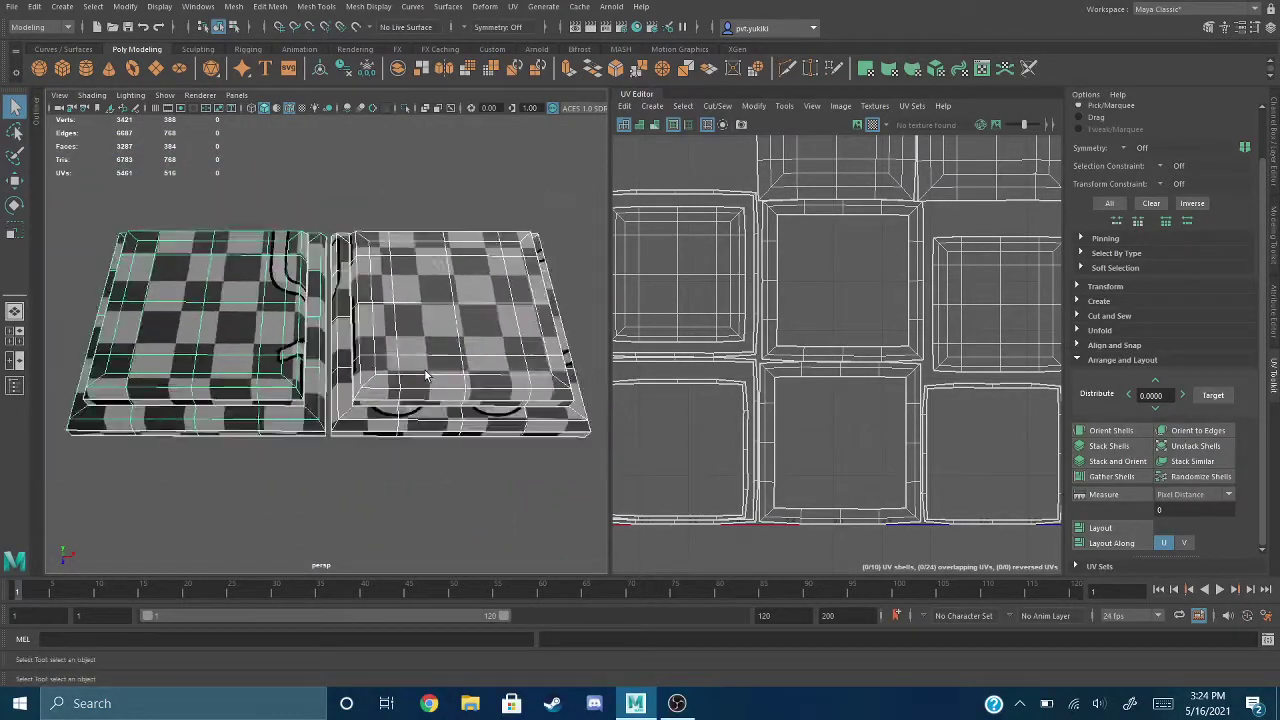
# Step: View the two floor slabs within the whole scene of pillars and walls, and look over their sides up close
pyautogui.scroll(-12, 425, 376)
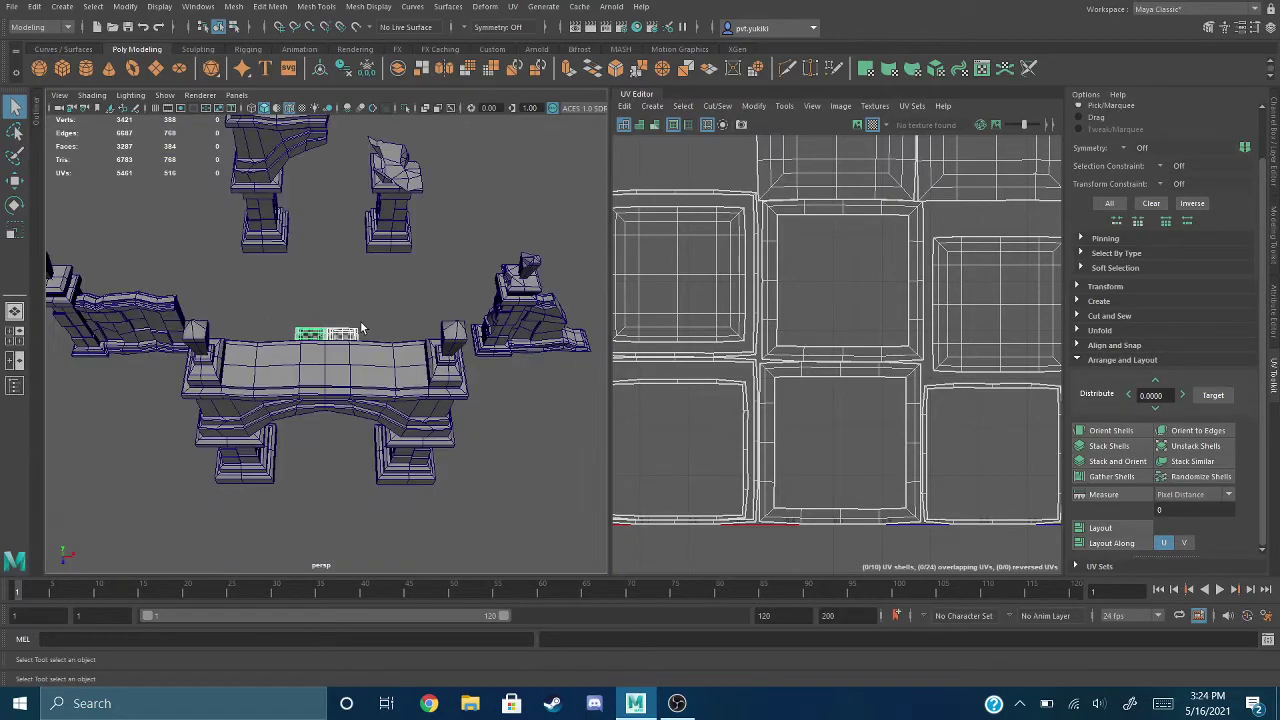
pyautogui.keyDown('alt'); pyautogui.moveTo(362, 328); pyautogui.dragTo(304, 273); pyautogui.keyUp('alt')
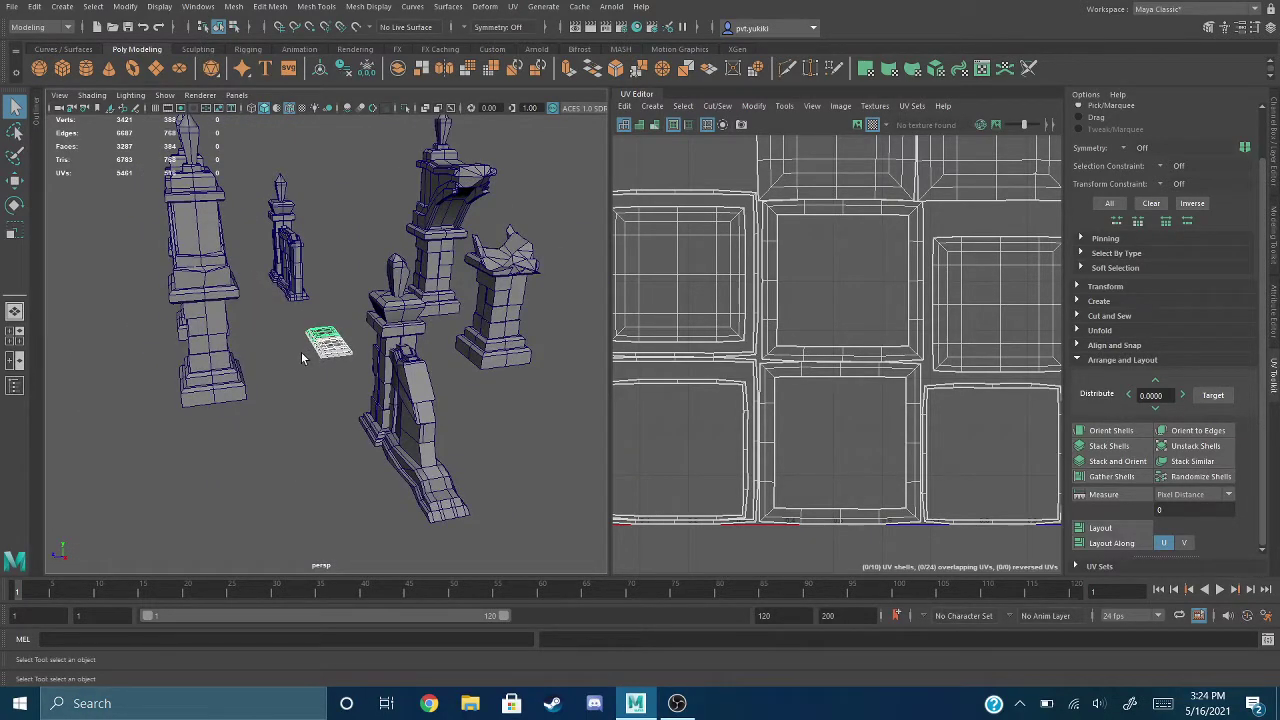
pyautogui.scroll(10, 301, 352)
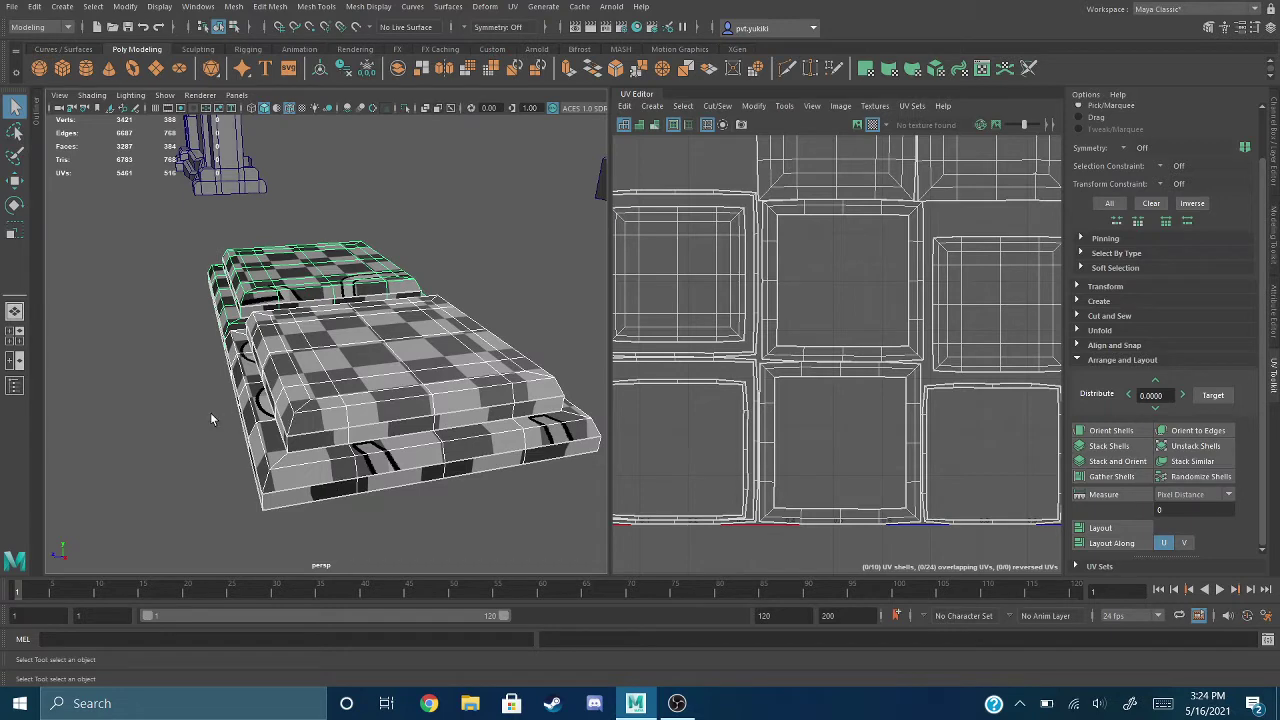
pyautogui.keyDown('alt'); pyautogui.moveTo(185, 393); pyautogui.dragTo(330, 400); pyautogui.keyUp('alt')
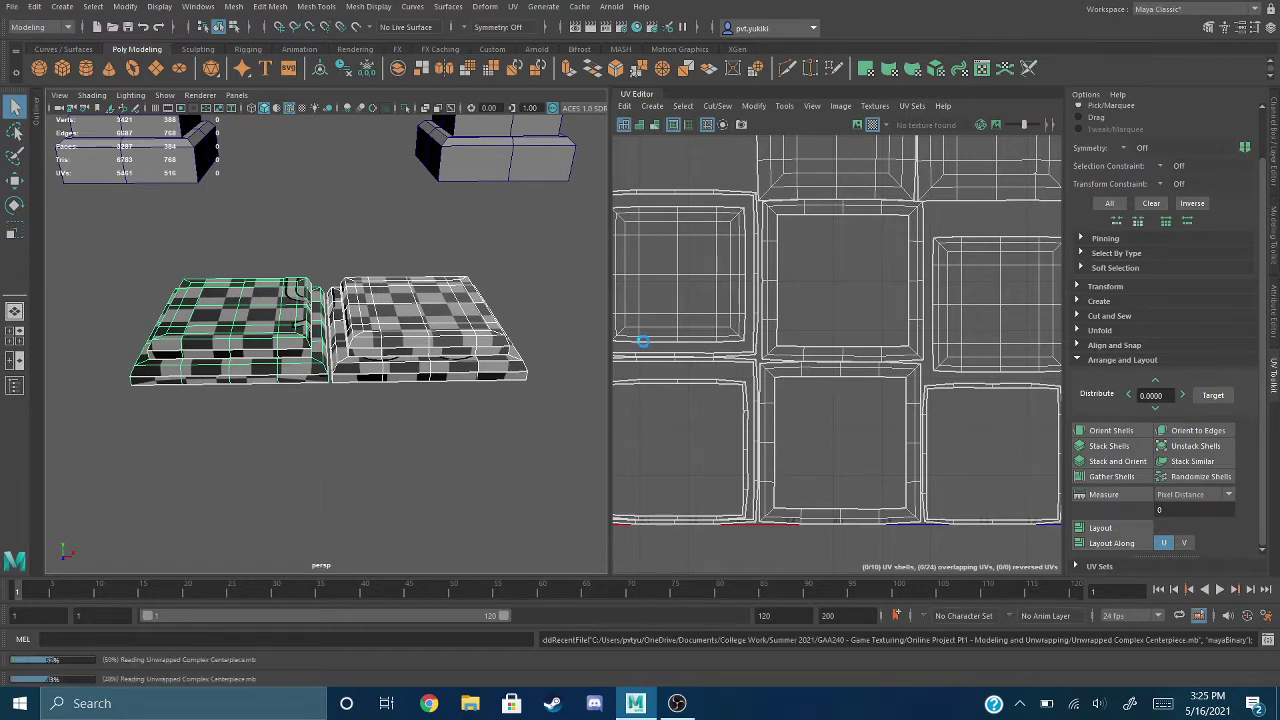
# Step: Select the whole crystal centerpiece and show its complete UV layout beside the model
pyautogui.moveTo(251, 157); pyautogui.dragTo(449, 500)
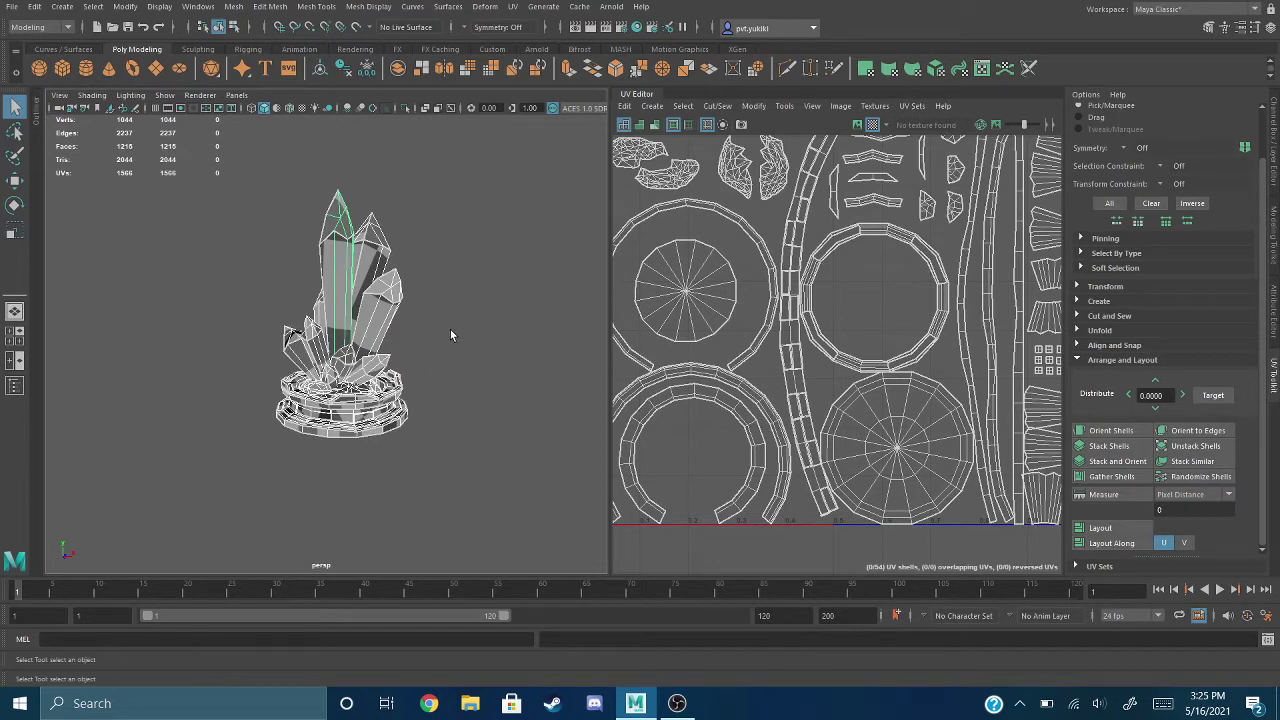
pyautogui.keyDown('alt'); pyautogui.moveTo(446, 359); pyautogui.dragTo(458, 307); pyautogui.keyUp('alt')
pyautogui.scroll(-3, 656, 258)
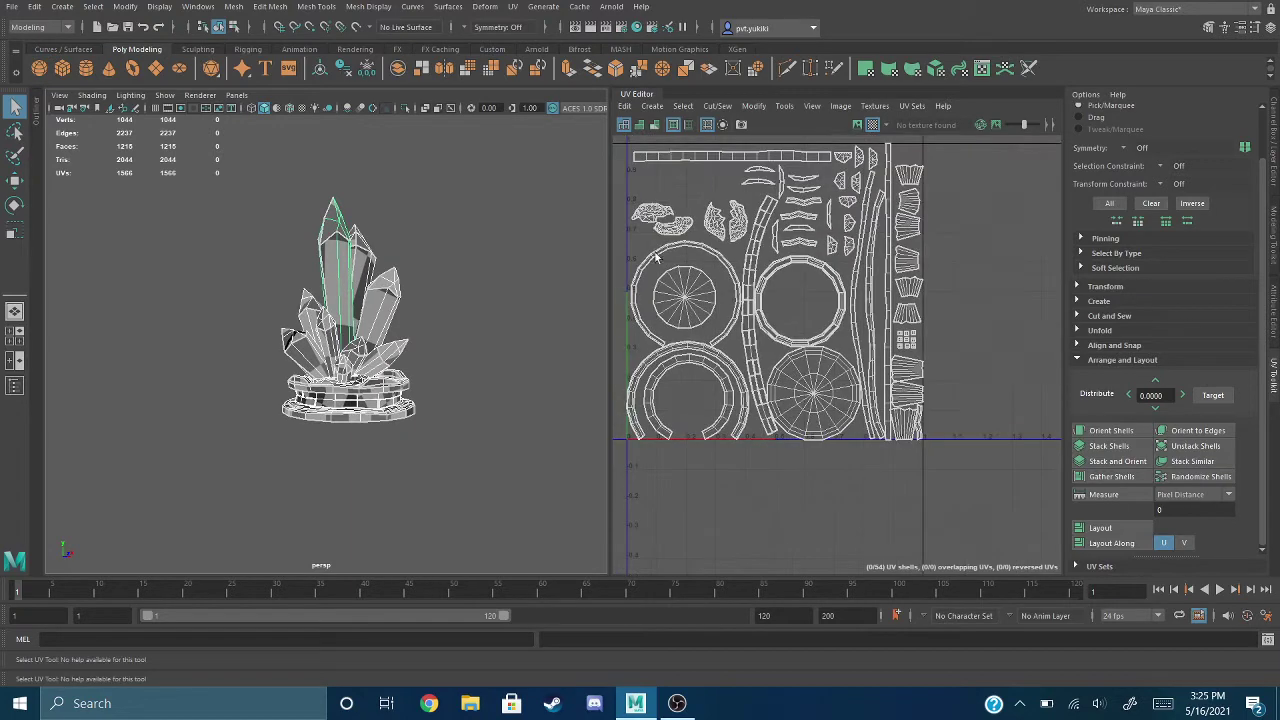
pyautogui.keyDown('alt'); pyautogui.moveTo(655, 241); pyautogui.dragTo(680, 287, button='middle'); pyautogui.keyUp('alt')
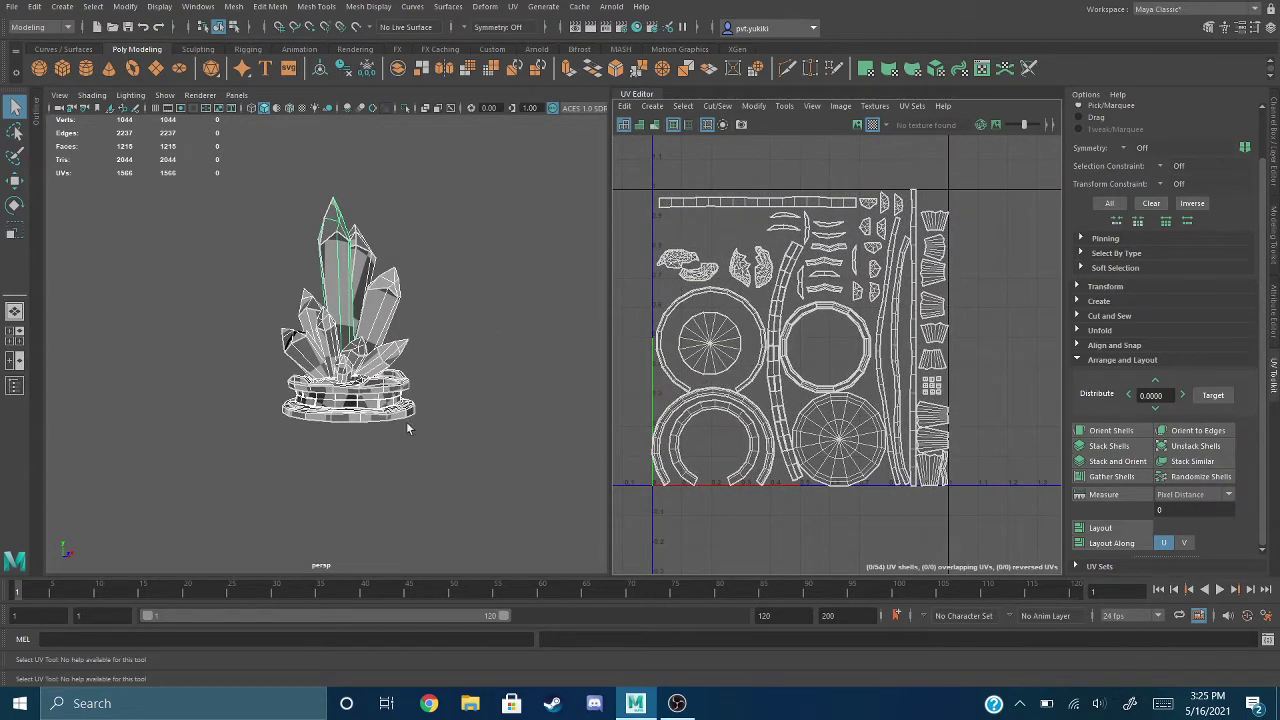
# Step: Examine the checker pattern around the tiered stone base of the crystal centerpiece for stretching and angled squares
pyautogui.scroll(5, 404, 425)
pyautogui.keyDown('alt'); pyautogui.moveTo(390, 439); pyautogui.dragTo(374, 302, button='middle'); pyautogui.keyUp('alt')
pyautogui.scroll(2, 388, 324)
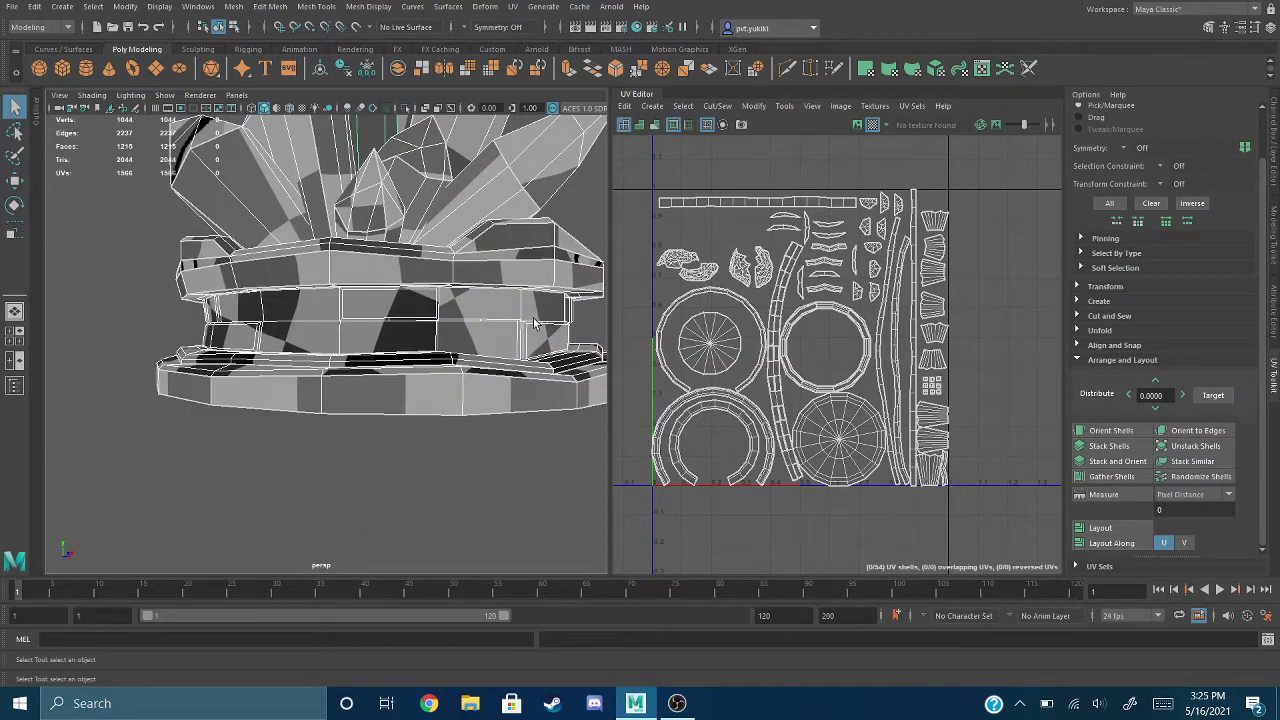
pyautogui.keyDown('alt'); pyautogui.moveTo(535, 323); pyautogui.dragTo(470, 330); pyautogui.keyUp('alt')
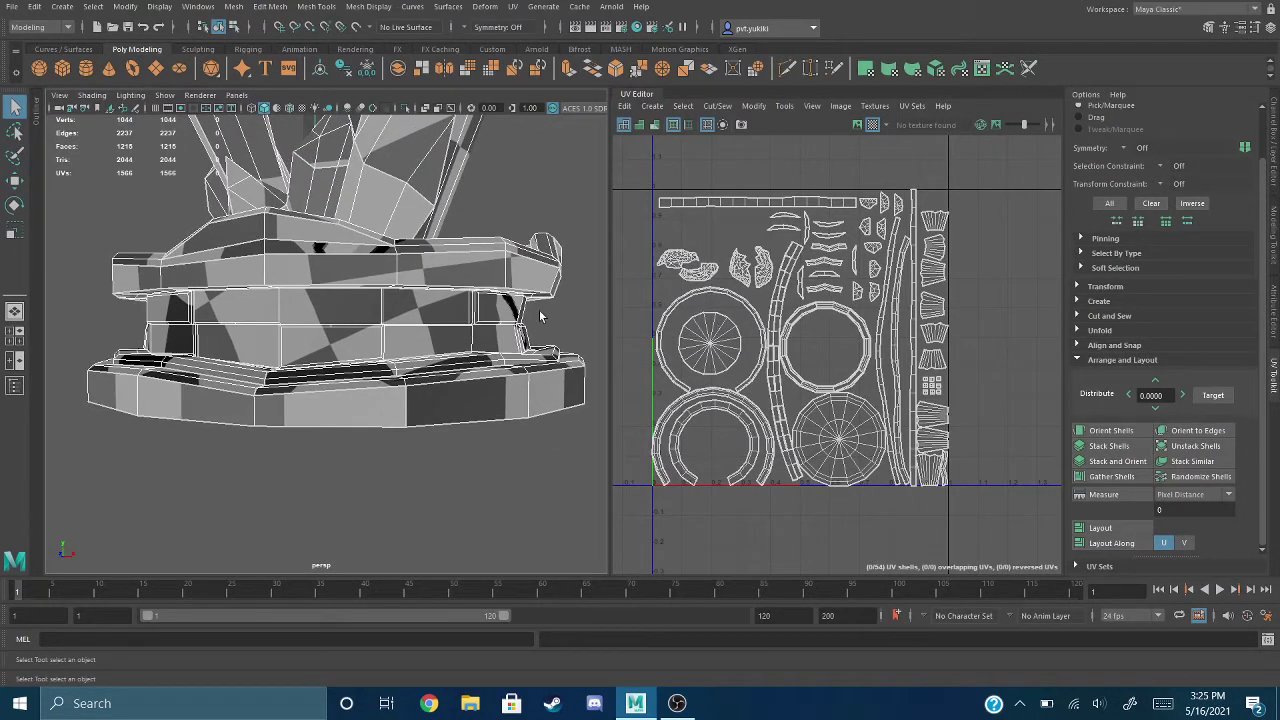
pyautogui.keyDown('alt'); pyautogui.moveTo(310, 335); pyautogui.dragTo(322, 333); pyautogui.keyUp('alt')
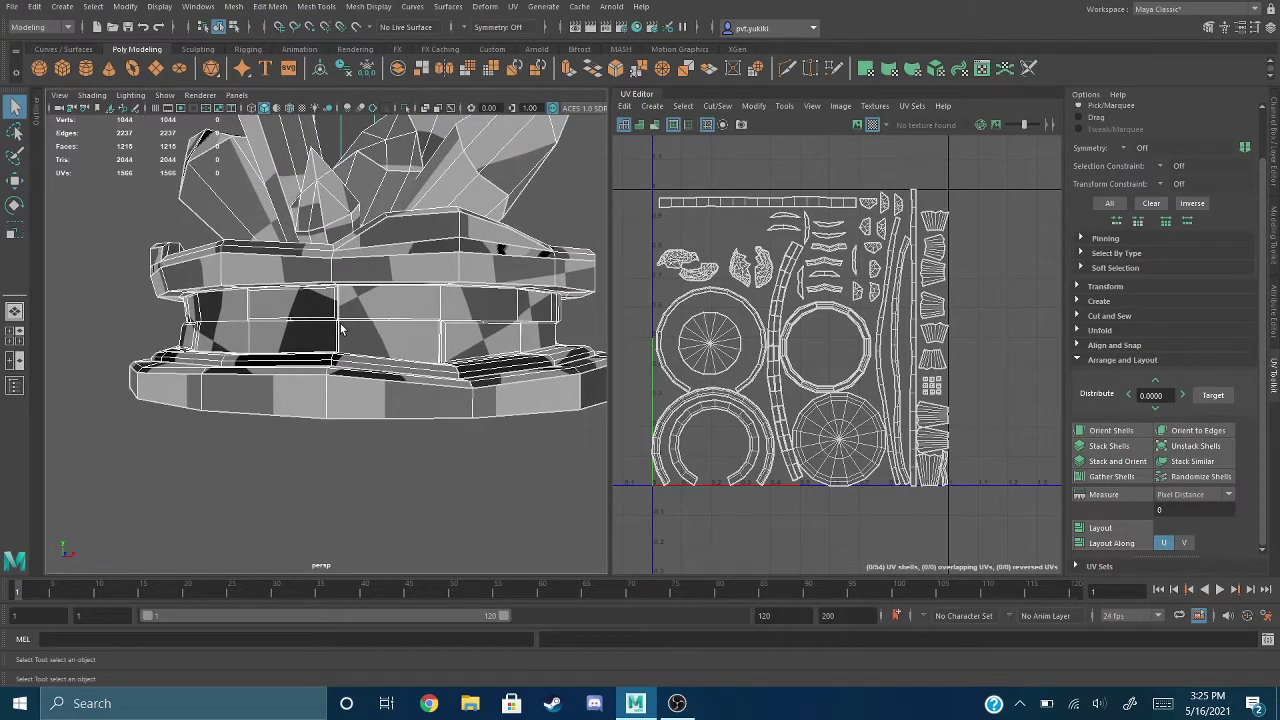
pyautogui.scroll(5, 340, 330)
pyautogui.scroll(-3, 340, 330)
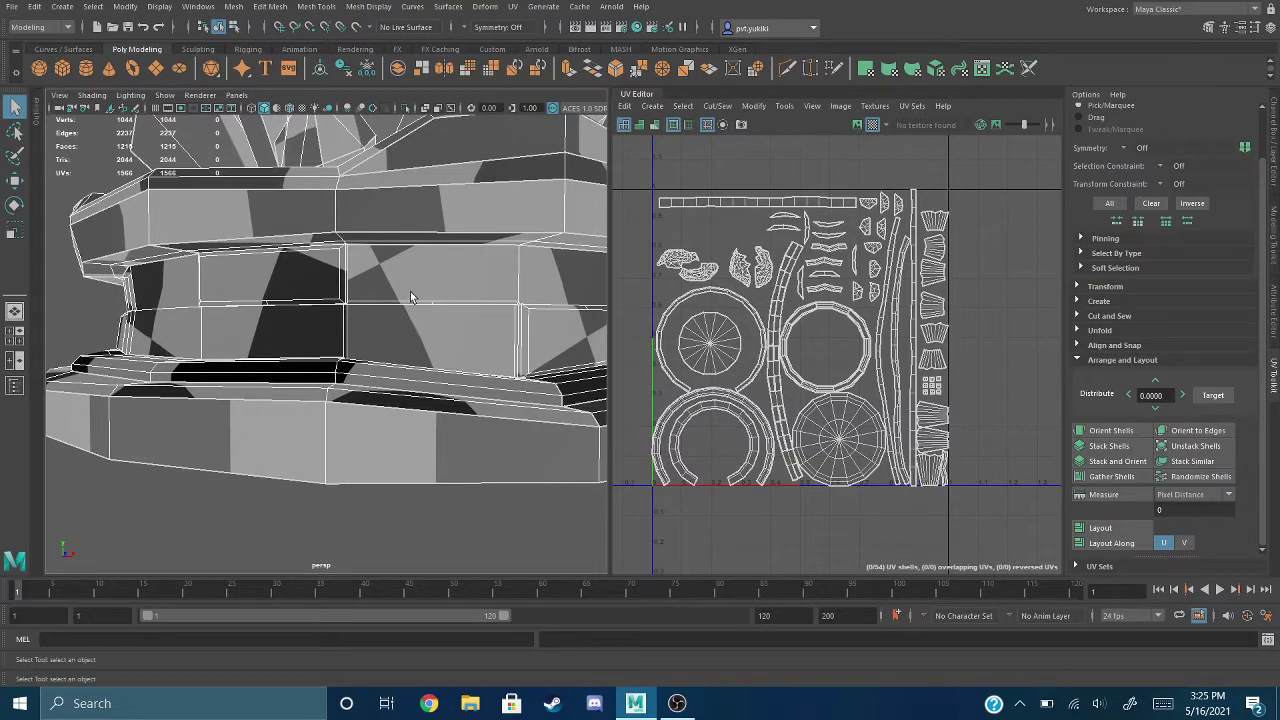
pyautogui.keyDown('alt'); pyautogui.moveTo(394, 283); pyautogui.dragTo(373, 283); pyautogui.keyUp('alt')
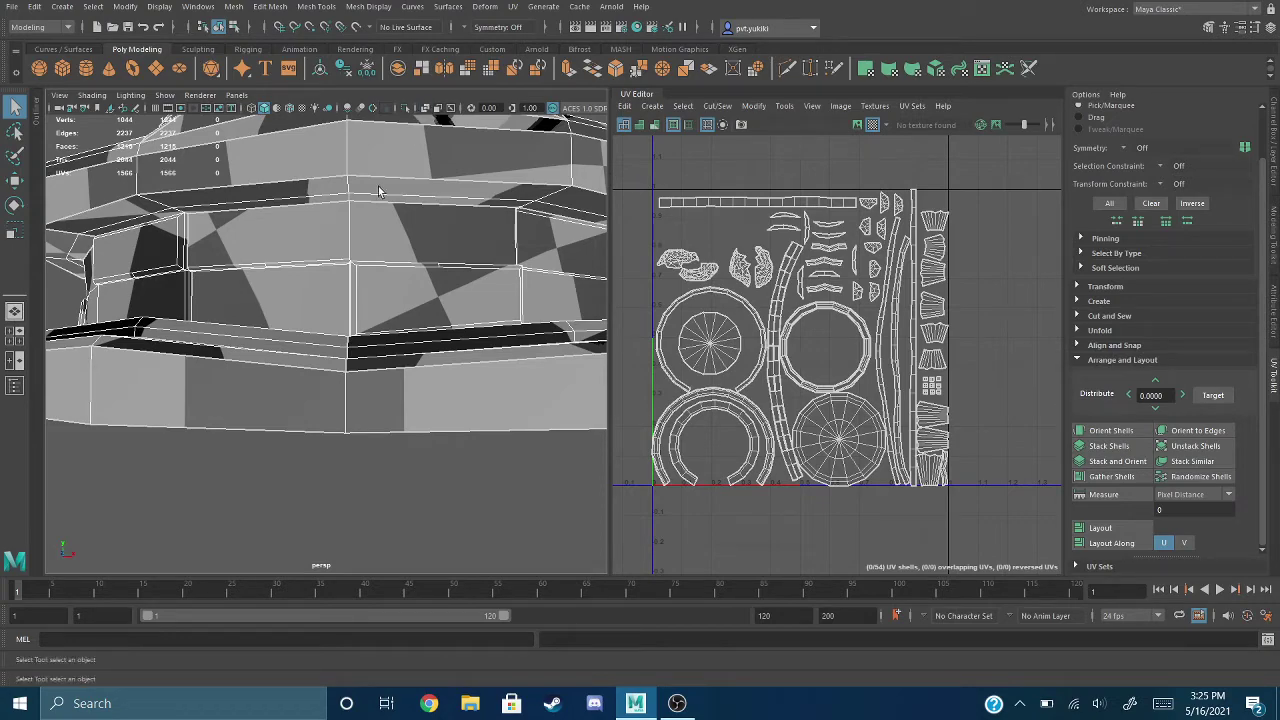
# Step: Select only the faceted rock inside the centerpiece's base and inspect its UV shells up close
pyautogui.keyDown('alt'); pyautogui.moveTo(260, 262); pyautogui.dragTo(357, 303); pyautogui.keyUp('alt')
pyautogui.keyDown('alt'); pyautogui.moveTo(357, 303); pyautogui.dragTo(382, 302, button='right'); pyautogui.keyUp('alt')
pyautogui.keyDown('alt'); pyautogui.moveTo(382, 302); pyautogui.dragTo(336, 340); pyautogui.keyUp('alt')
pyautogui.click(335, 360)
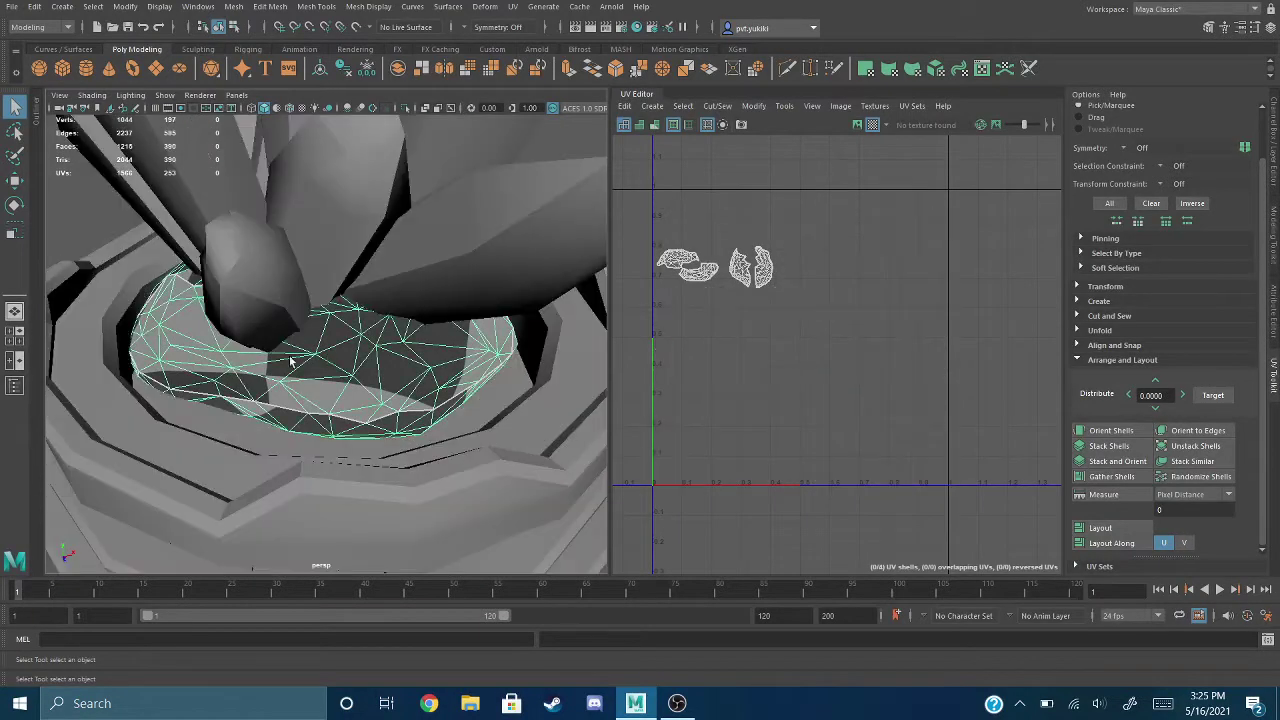
pyautogui.scroll(6, 675, 282)
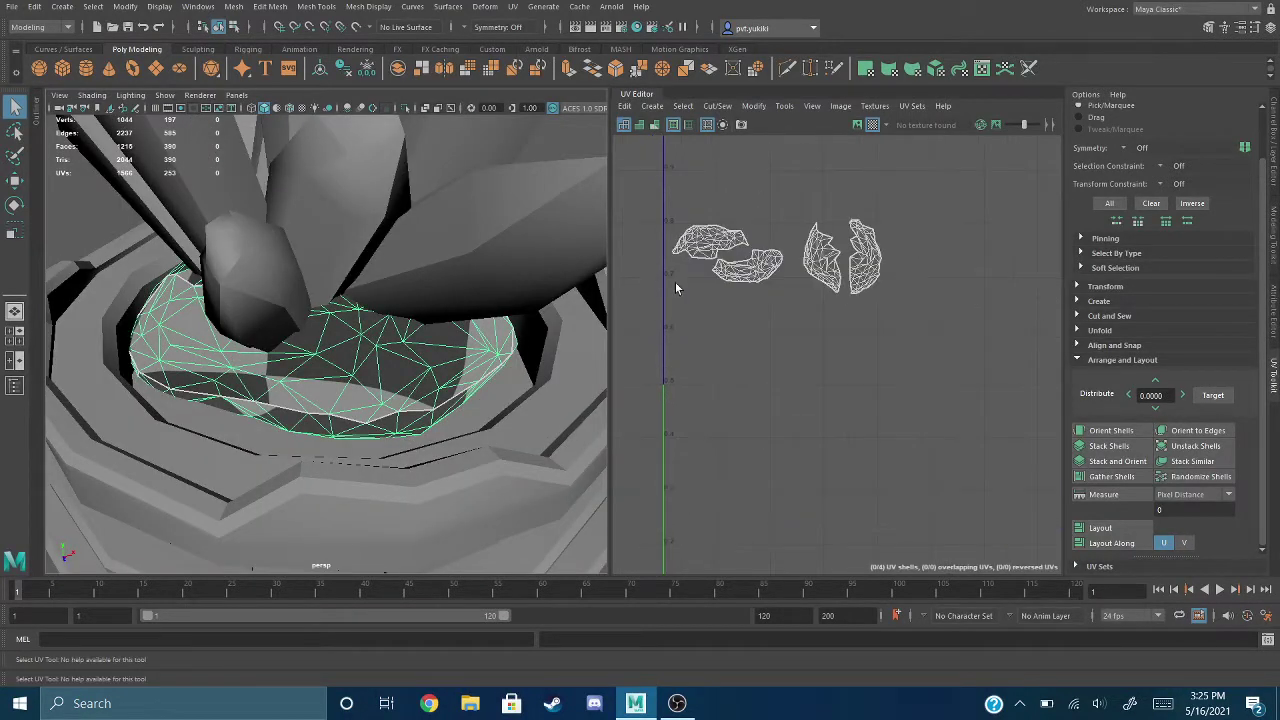
pyautogui.keyDown('alt'); pyautogui.moveTo(693, 371); pyautogui.dragTo(678, 393, button='middle'); pyautogui.keyUp('alt')
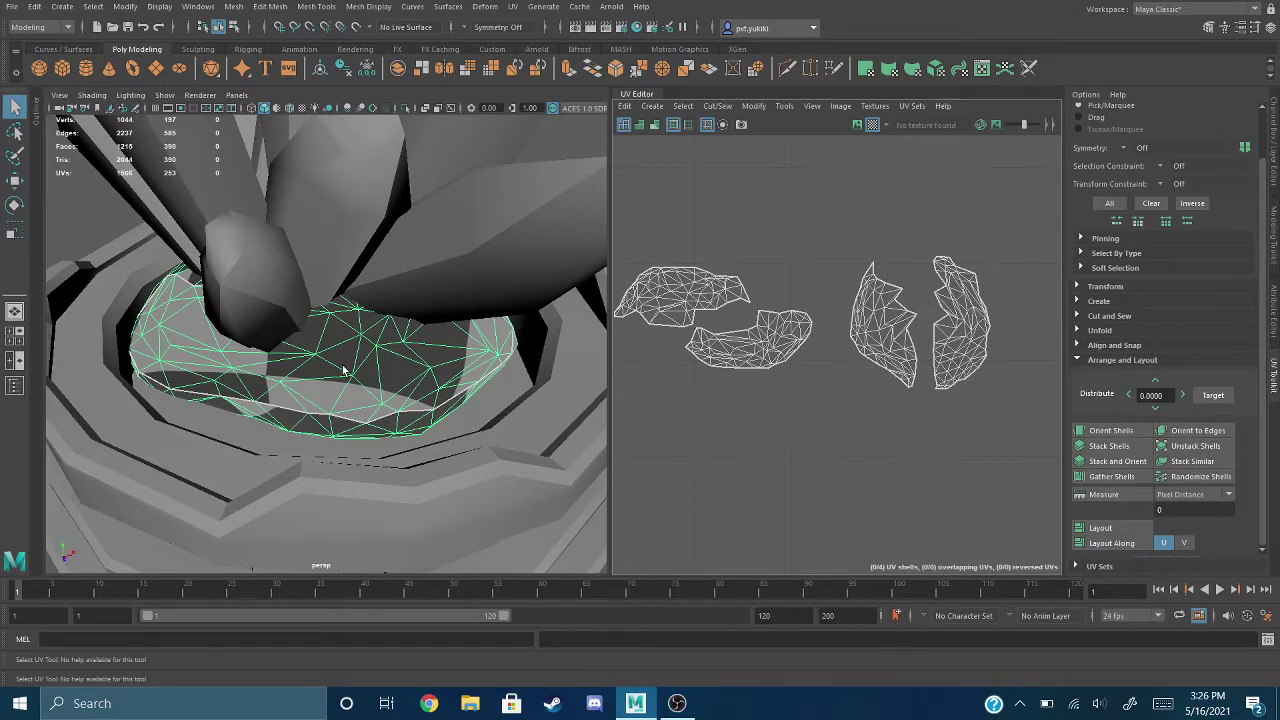
pyautogui.keyDown('alt'); pyautogui.moveTo(343, 370); pyautogui.dragTo(453, 350); pyautogui.keyUp('alt')
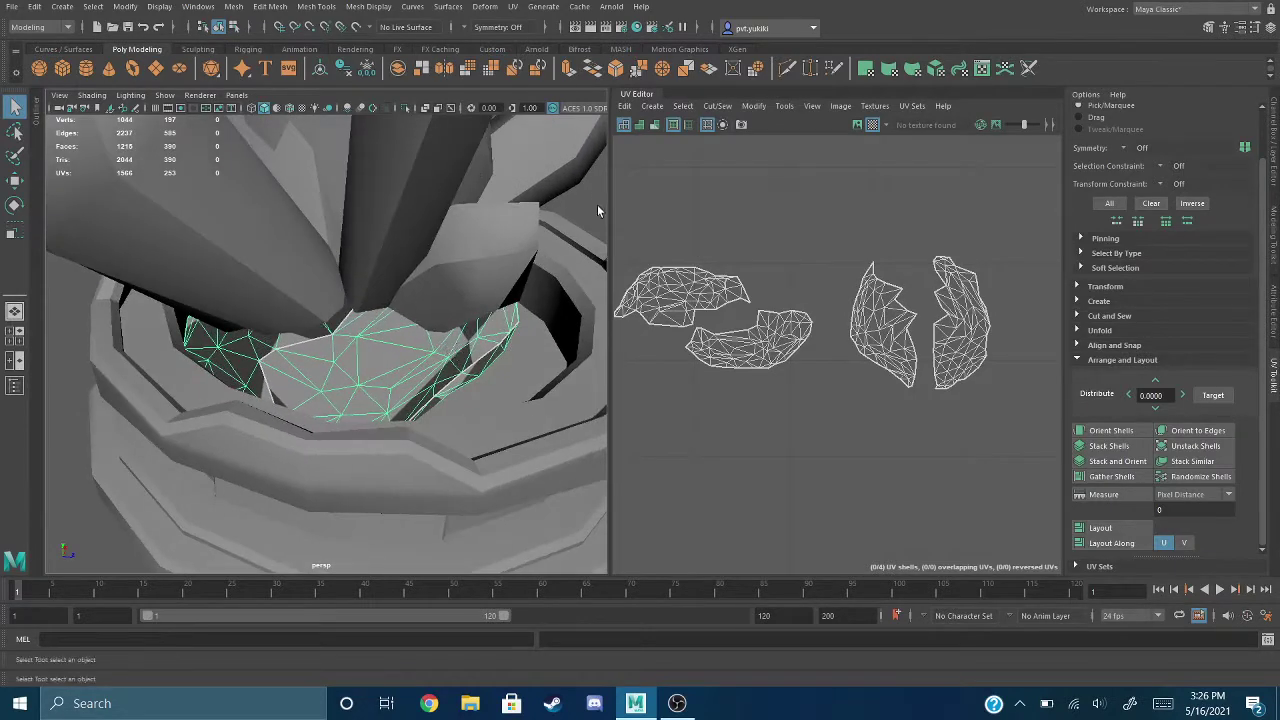
# Step: Turn on the UV distortion display for the rock and examine each of its large UV shells
pyautogui.click(655, 125)
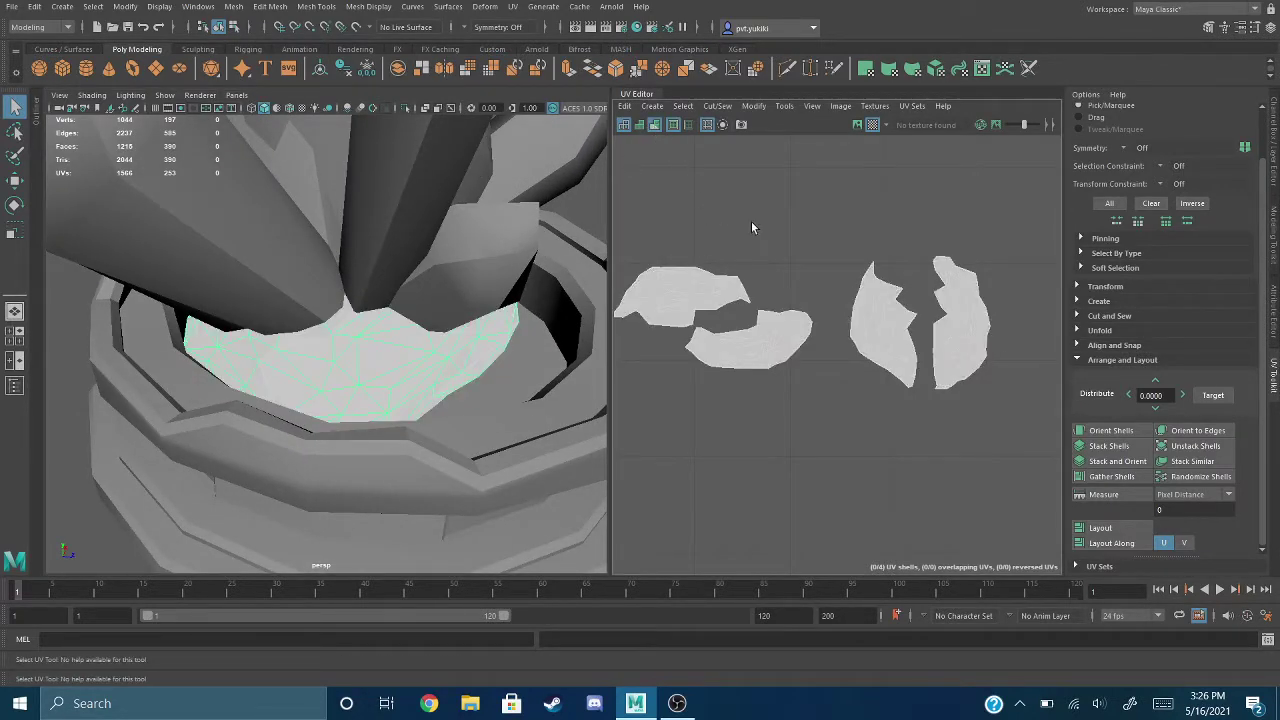
pyautogui.scroll(5, 790, 397)
pyautogui.scroll(-5, 796, 383)
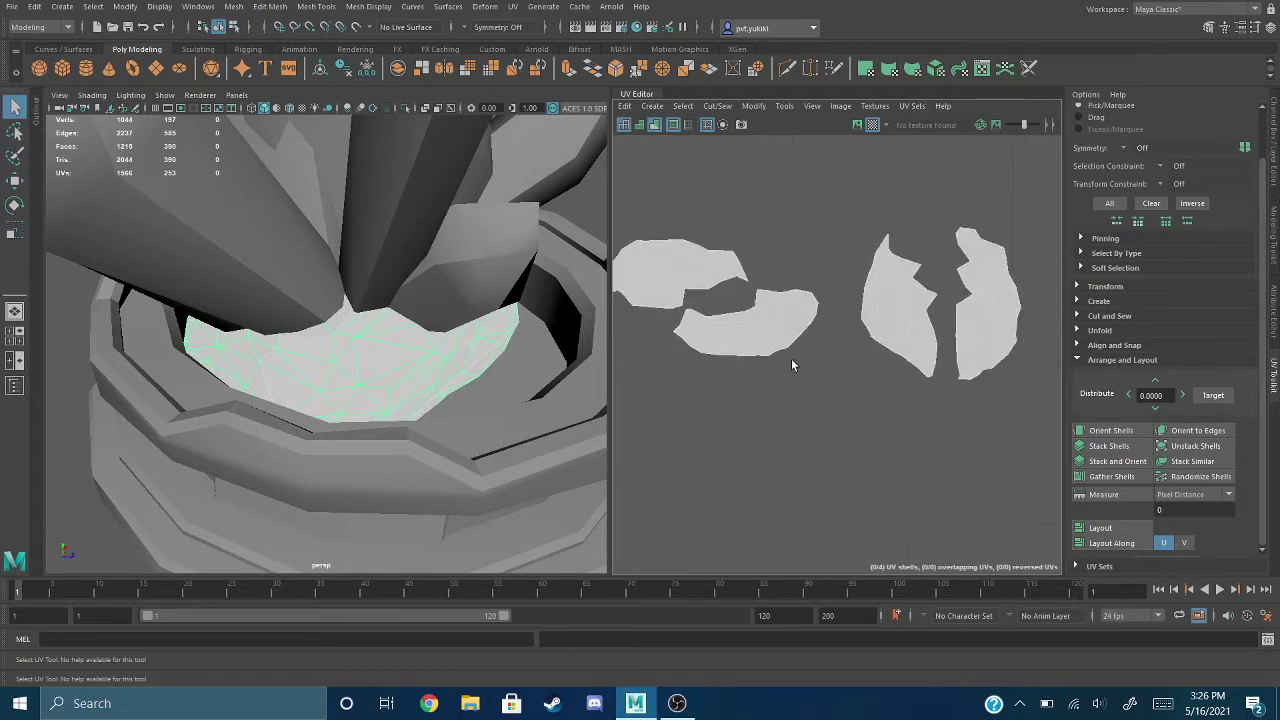
pyautogui.scroll(5, 754, 246)
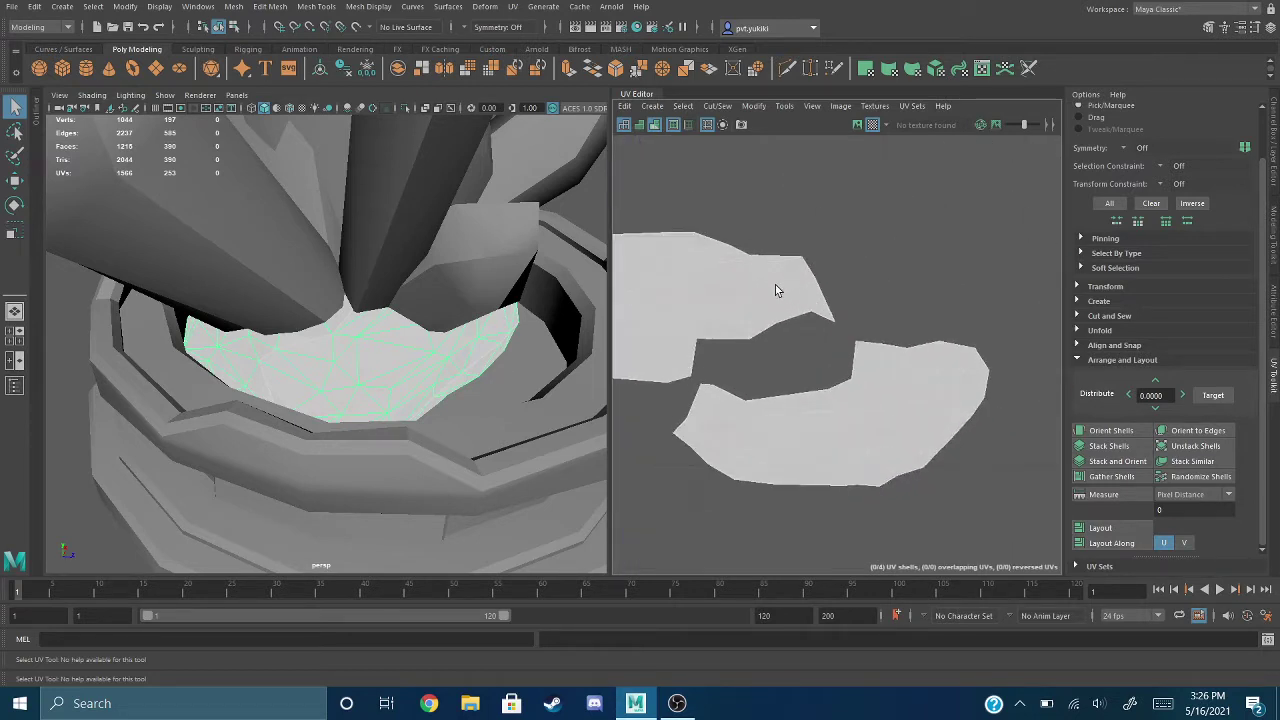
pyautogui.keyDown('alt'); pyautogui.moveTo(737, 243); pyautogui.dragTo(903, 178, button='middle'); pyautogui.keyUp('alt')
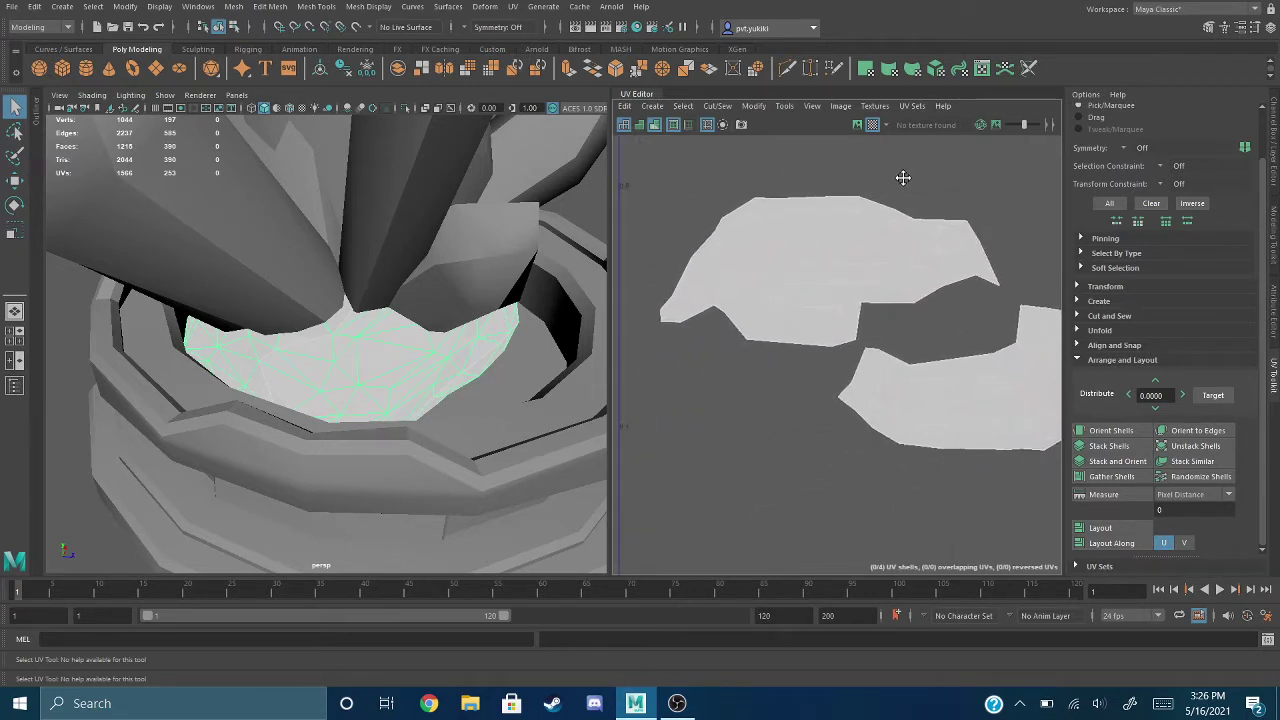
pyautogui.keyDown('alt'); pyautogui.moveTo(995, 202); pyautogui.dragTo(816, 218, button='middle'); pyautogui.keyUp('alt')
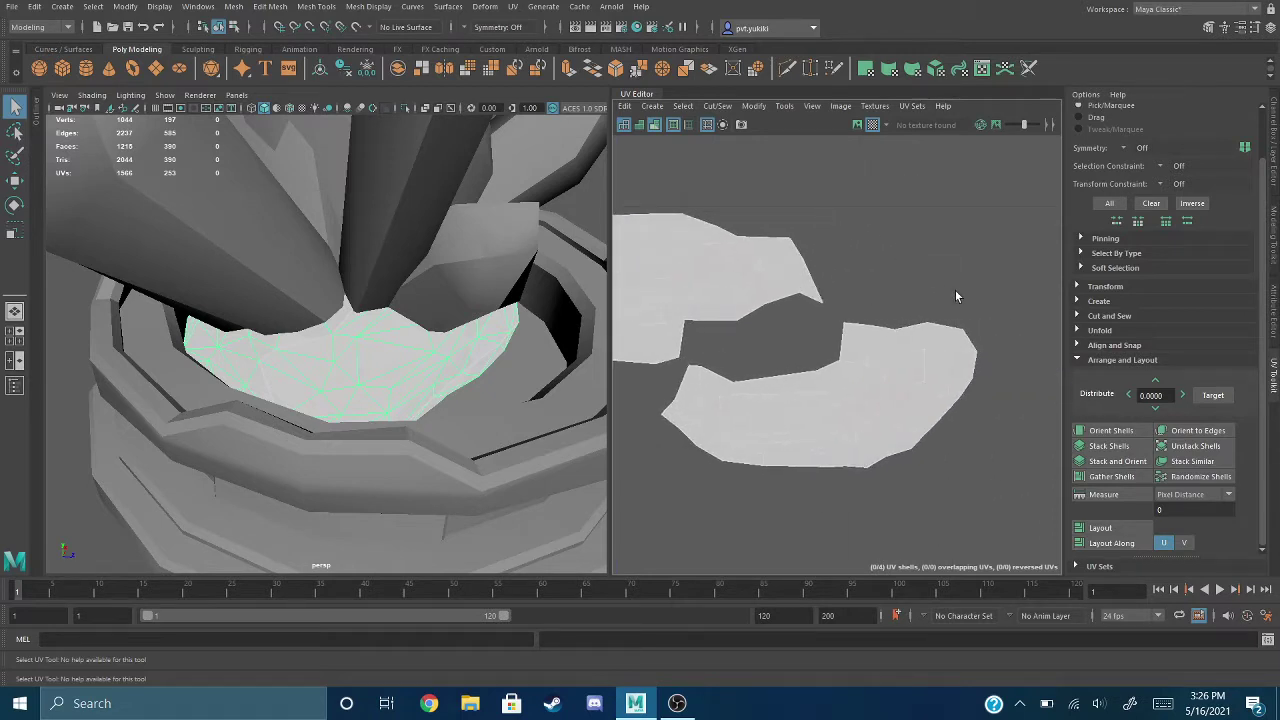
pyautogui.keyDown('alt'); pyautogui.moveTo(963, 302); pyautogui.dragTo(746, 268, button='middle'); pyautogui.keyUp('alt')
pyautogui.keyDown('alt'); pyautogui.moveTo(822, 210); pyautogui.dragTo(669, 240, button='middle'); pyautogui.keyUp('alt')
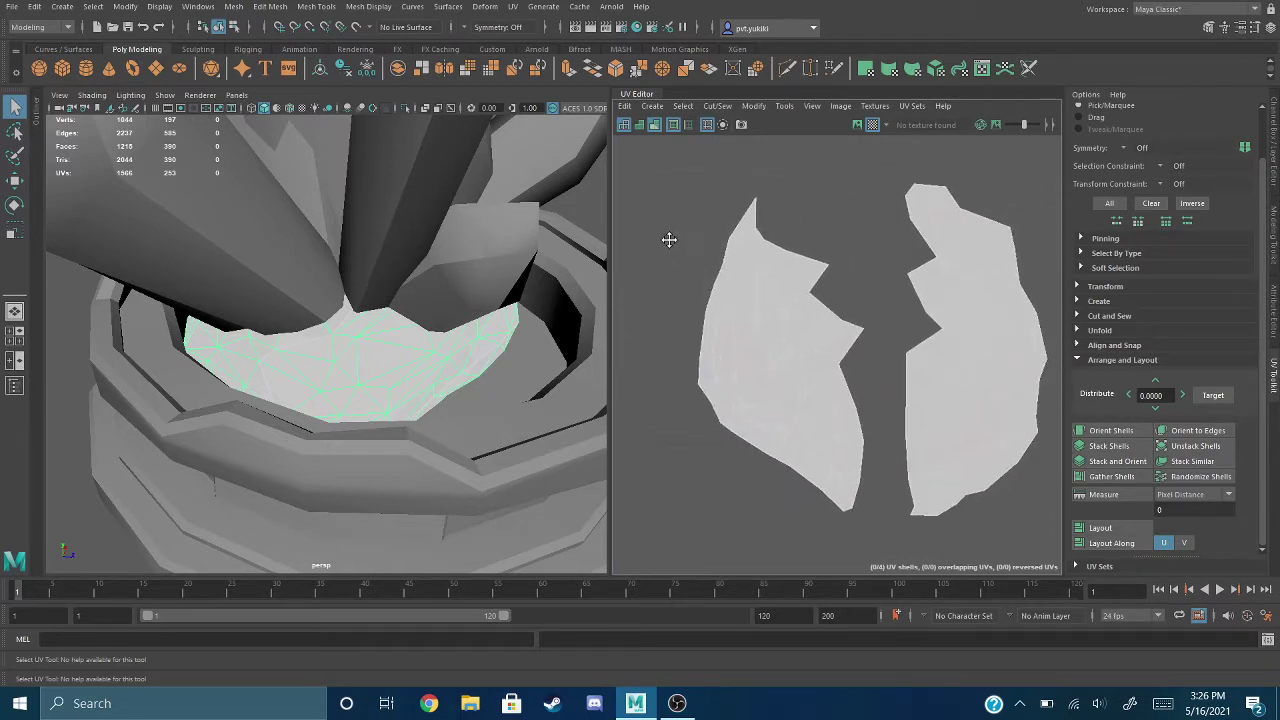
pyautogui.scroll(2, 757, 183)
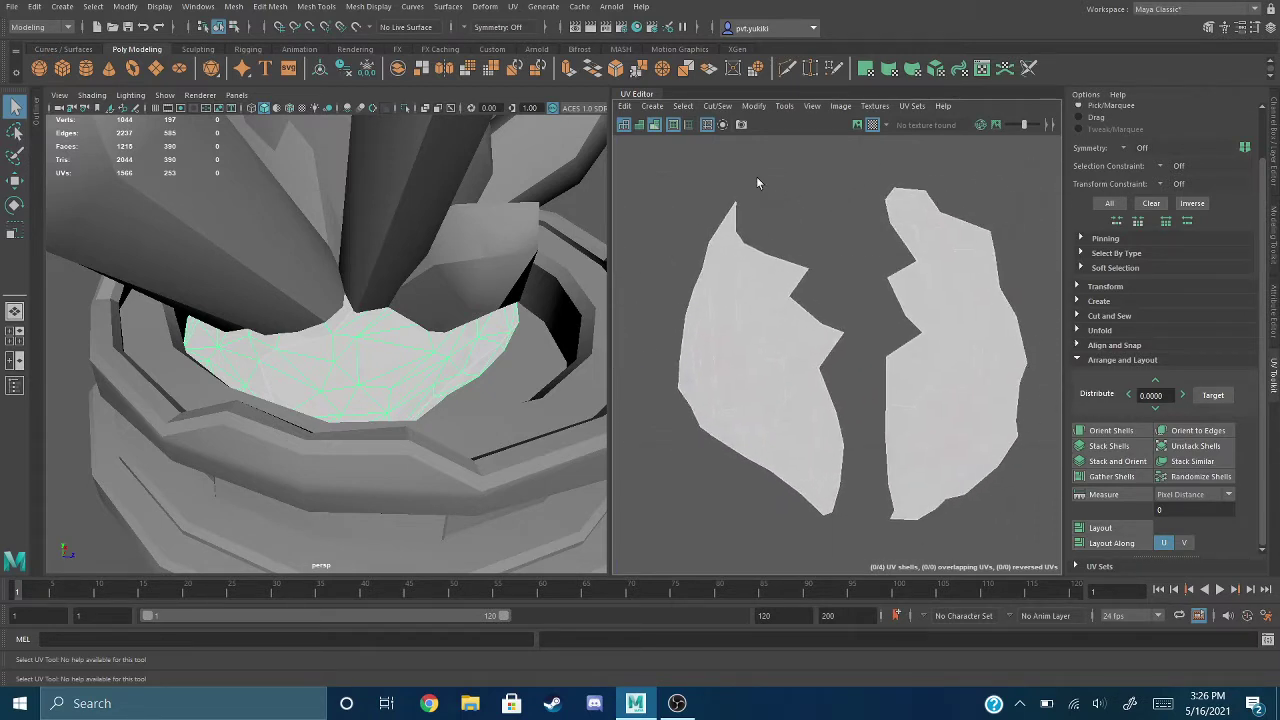
# Step: Turn off the UV distortion display and look at the rock seated beneath the crystals from several sides
pyautogui.click(654, 125)
pyautogui.keyDown('alt'); pyautogui.moveTo(415, 350); pyautogui.dragTo(358, 311); pyautogui.keyUp('alt')
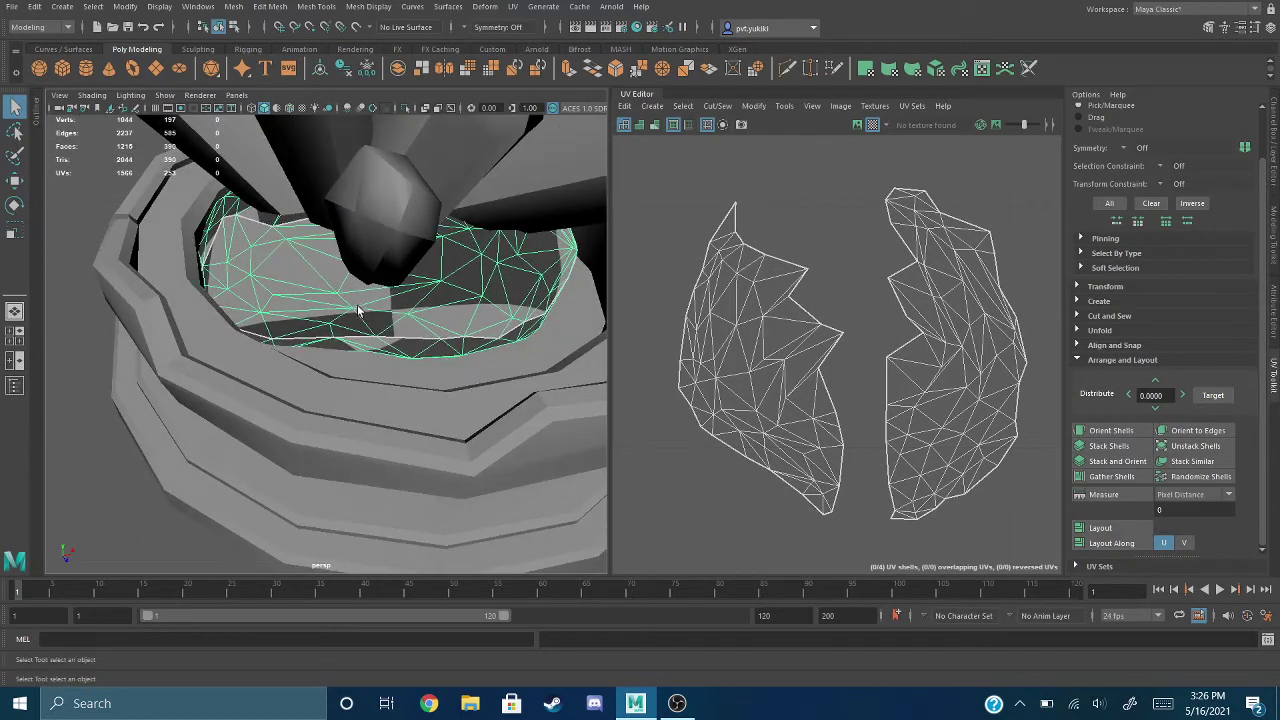
pyautogui.keyDown('alt'); pyautogui.moveTo(388, 270); pyautogui.dragTo(424, 267); pyautogui.keyUp('alt')
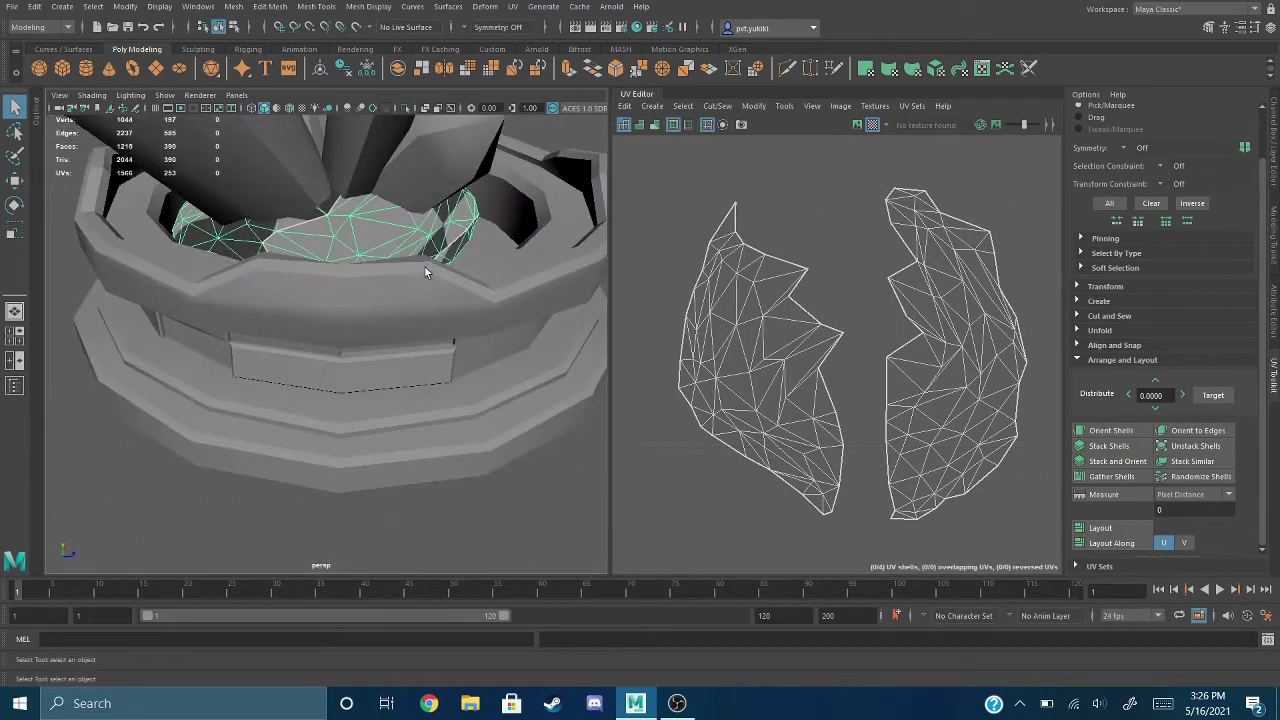
pyautogui.scroll(-6, 388, 250)
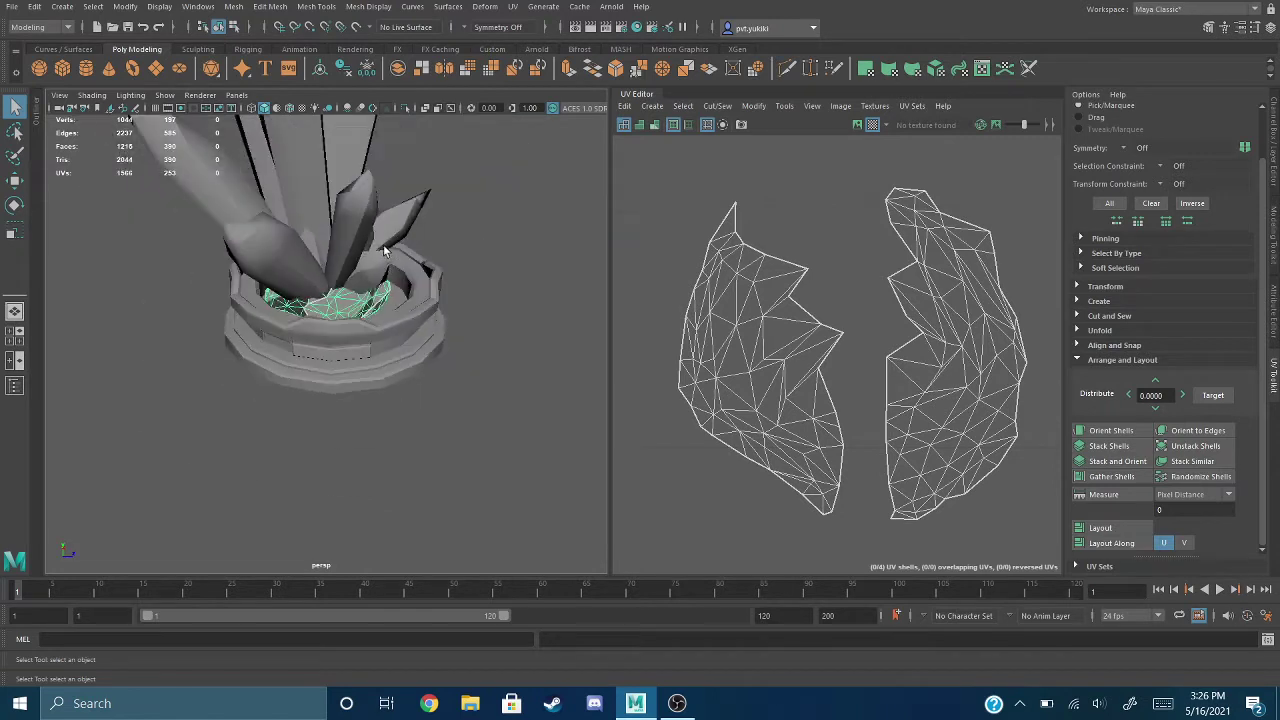
# Step: Move the faceted rock sideways out of the centerpiece's base so it stands clear of the crystals
pyautogui.rightClick(341, 305)
pyautogui.press('w')
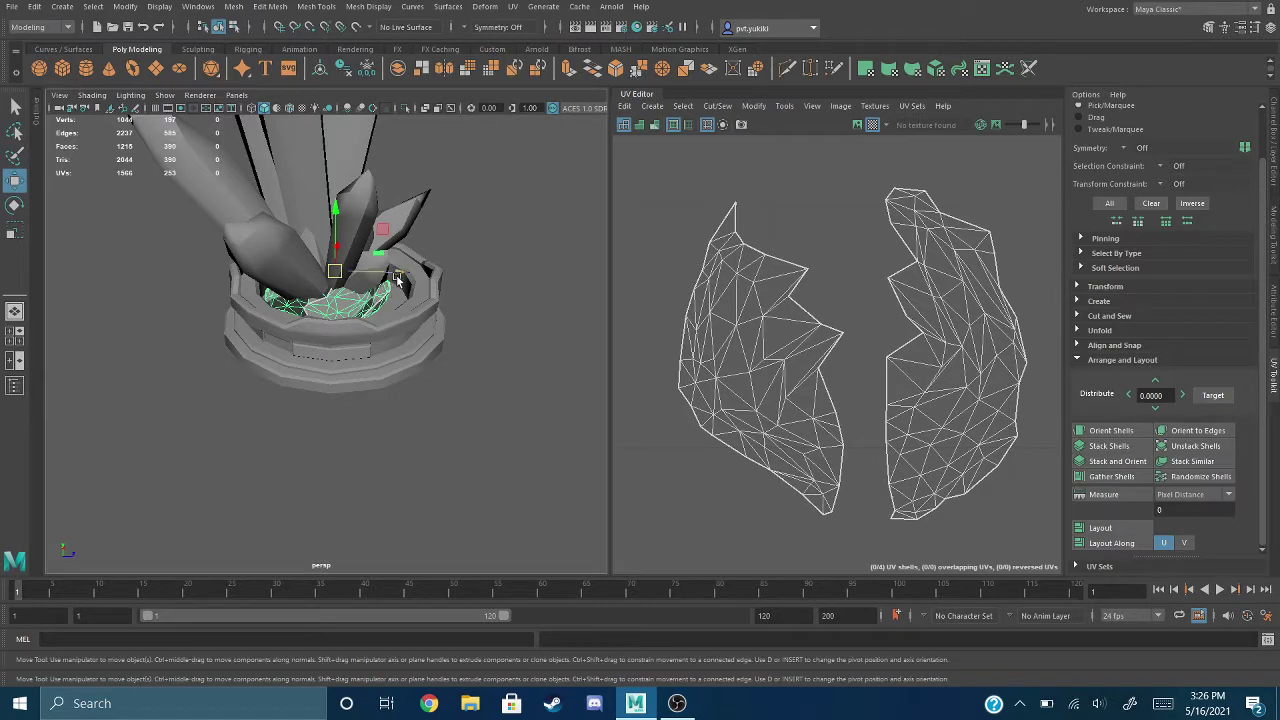
pyautogui.moveTo(400, 282); pyautogui.dragTo(597, 276)
pyautogui.keyDown('alt'); pyautogui.moveTo(543, 338); pyautogui.dragTo(383, 298, button='middle'); pyautogui.keyUp('alt')
# Step: Compare the checker pattern and seams on the separated rock with its UV shells
pyautogui.keyDown('alt'); pyautogui.moveTo(383, 298); pyautogui.dragTo(210, 321); pyautogui.keyUp('alt')
pyautogui.scroll(6, 449, 318)
pyautogui.scroll(-5, 676, 301)
pyautogui.keyDown('alt'); pyautogui.moveTo(653, 306); pyautogui.dragTo(840, 277, button='middle'); pyautogui.keyUp('alt')
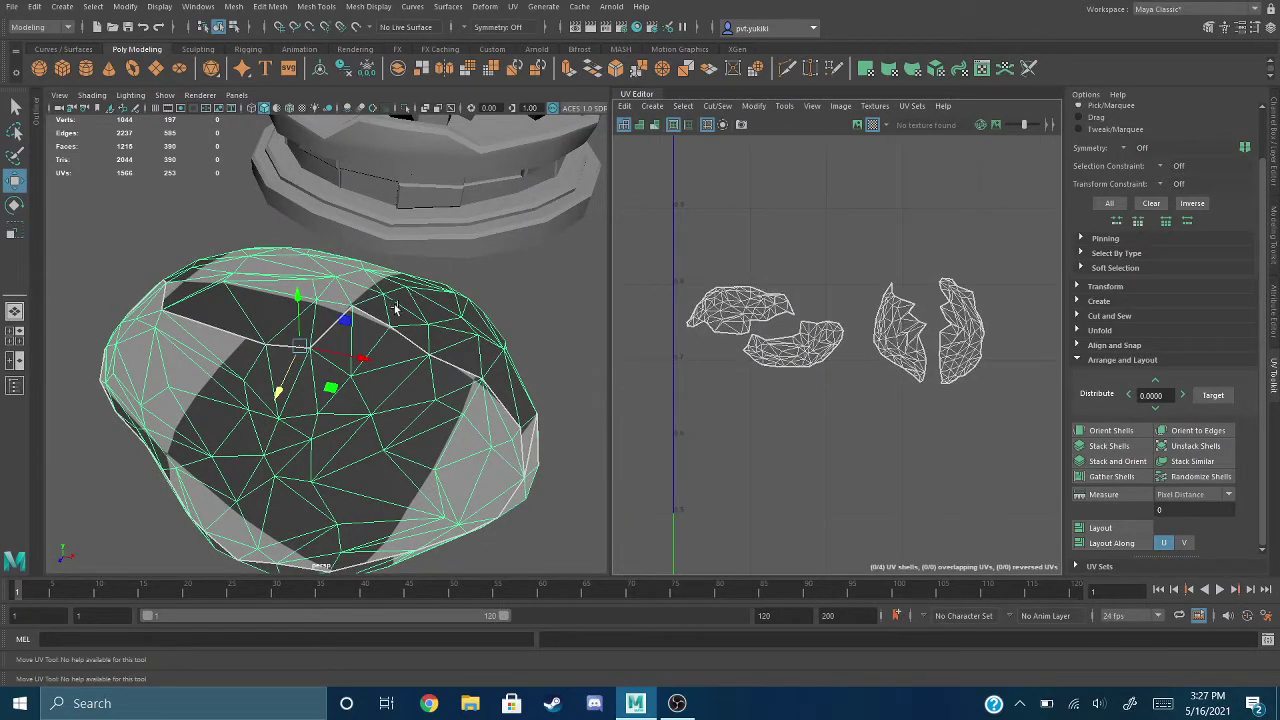
# Step: Undo the rock's sideways move so it sits back in the centerpiece's base beneath the crystals
pyautogui.moveTo(374, 352)
pyautogui.keyDown('alt'); pyautogui.mouseDown()
pyautogui.moveTo(429, 337)
pyautogui.moveTo(494, 366)
pyautogui.moveTo(521, 355)
pyautogui.moveTo(493, 256)
pyautogui.moveTo(376, 240)
pyautogui.moveTo(315, 252)
pyautogui.moveTo(280, 293)
pyautogui.moveTo(400, 360)
pyautogui.moveTo(380, 350)
pyautogui.moveTo(396, 381)
pyautogui.moveTo(528, 373)
pyautogui.moveTo(552, 392)
pyautogui.moveTo(466, 400)
pyautogui.moveTo(375, 369)
pyautogui.mouseUp(); pyautogui.keyUp('alt')
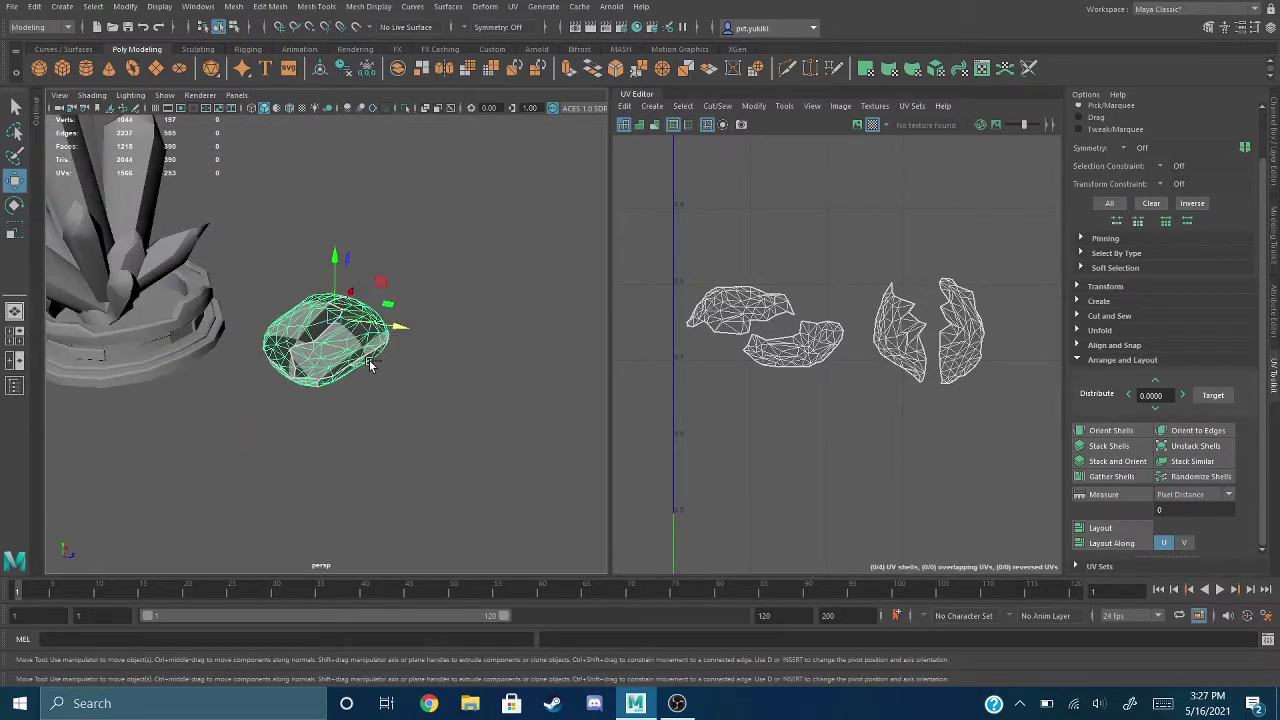
pyautogui.hotkey('ctrl', 'z')
pyautogui.hotkey('ctrl', 'z')
pyautogui.keyDown('alt'); pyautogui.moveTo(273, 350); pyautogui.dragTo(548, 423, button='middle'); pyautogui.keyUp('alt')
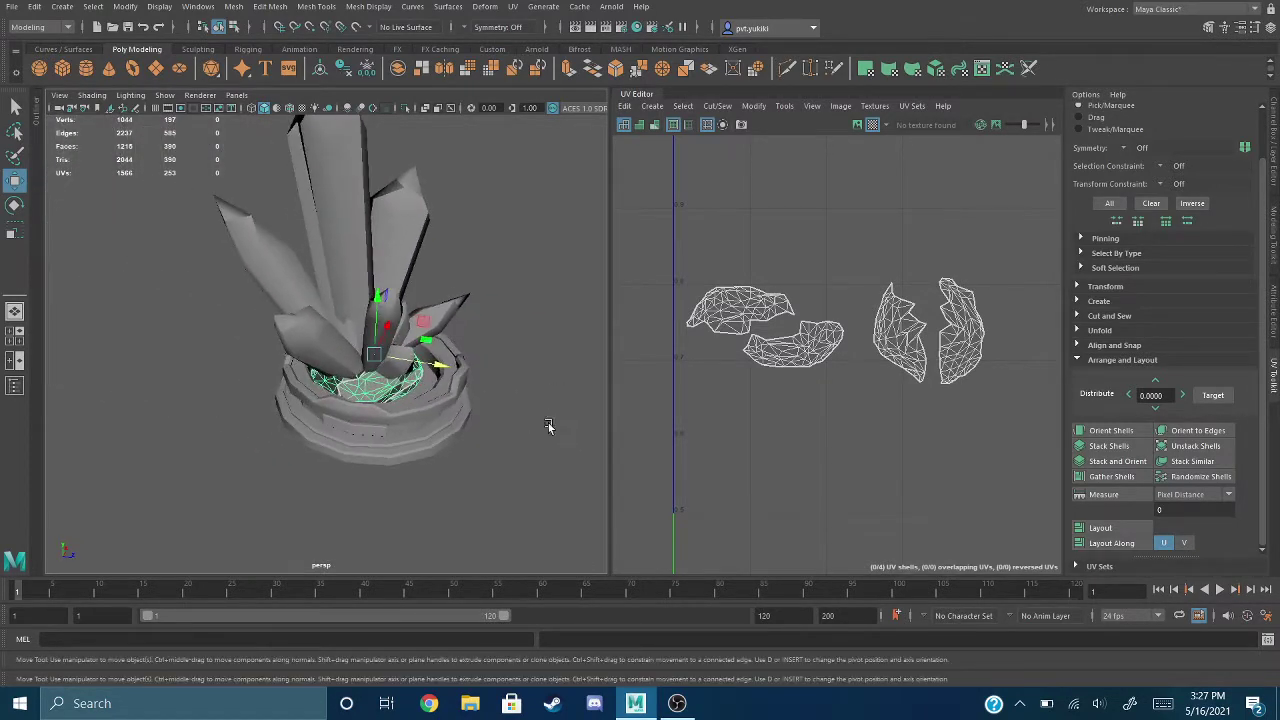
pyautogui.keyDown('alt'); pyautogui.moveTo(548, 426); pyautogui.dragTo(428, 304); pyautogui.keyUp('alt')
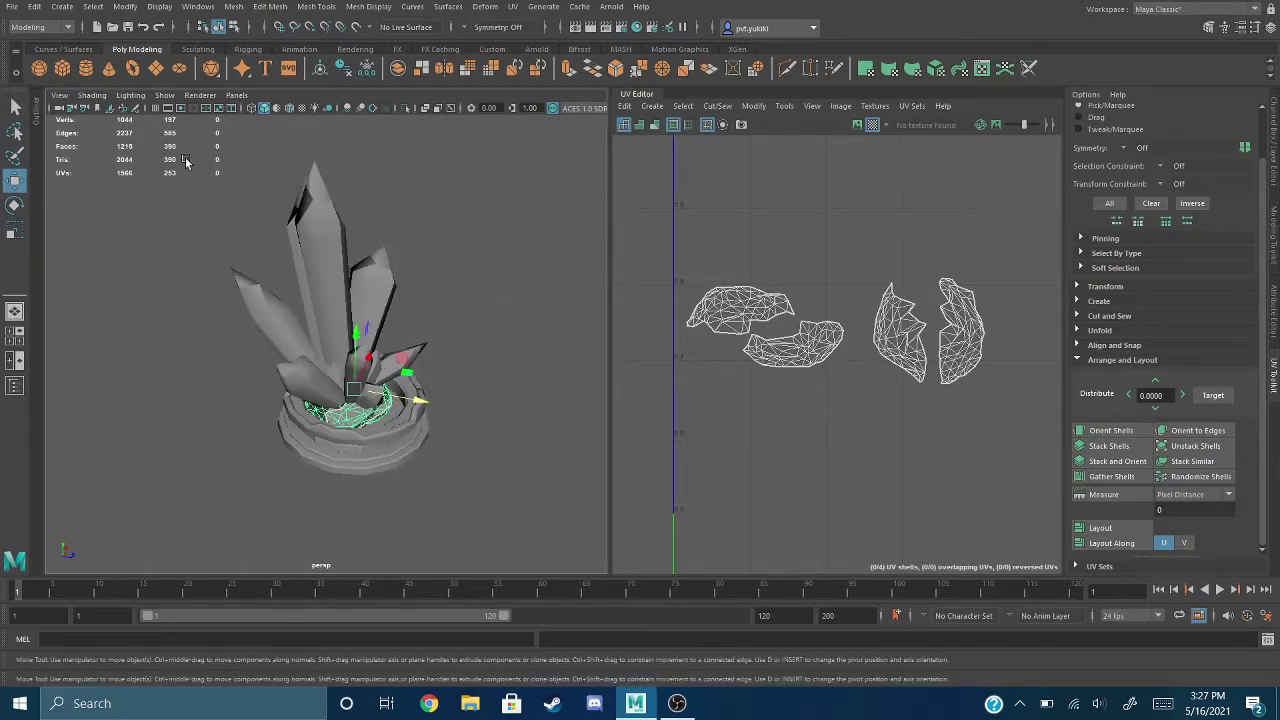
# Step: Select all UV shells of the whole crystal centerpiece, orient them, and repack them with Layout
pyautogui.moveTo(185, 162); pyautogui.dragTo(509, 491)
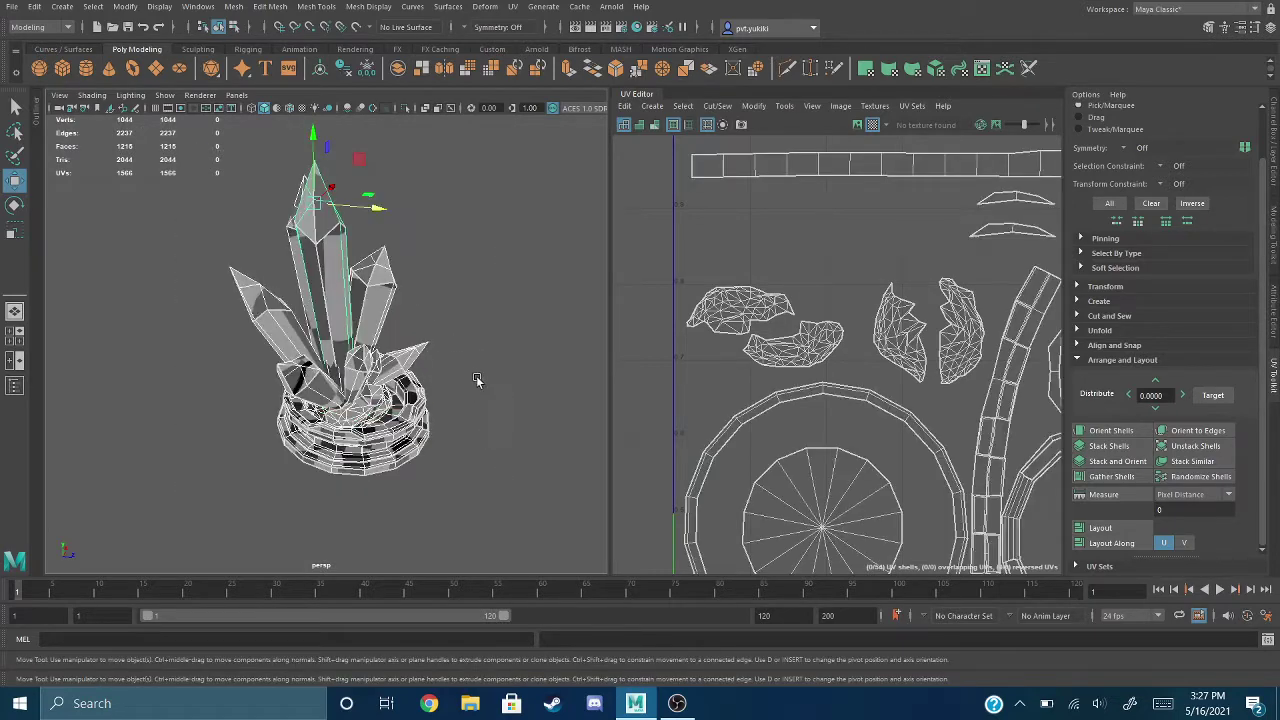
pyautogui.keyDown('alt'); pyautogui.moveTo(459, 390); pyautogui.dragTo(524, 373); pyautogui.keyUp('alt')
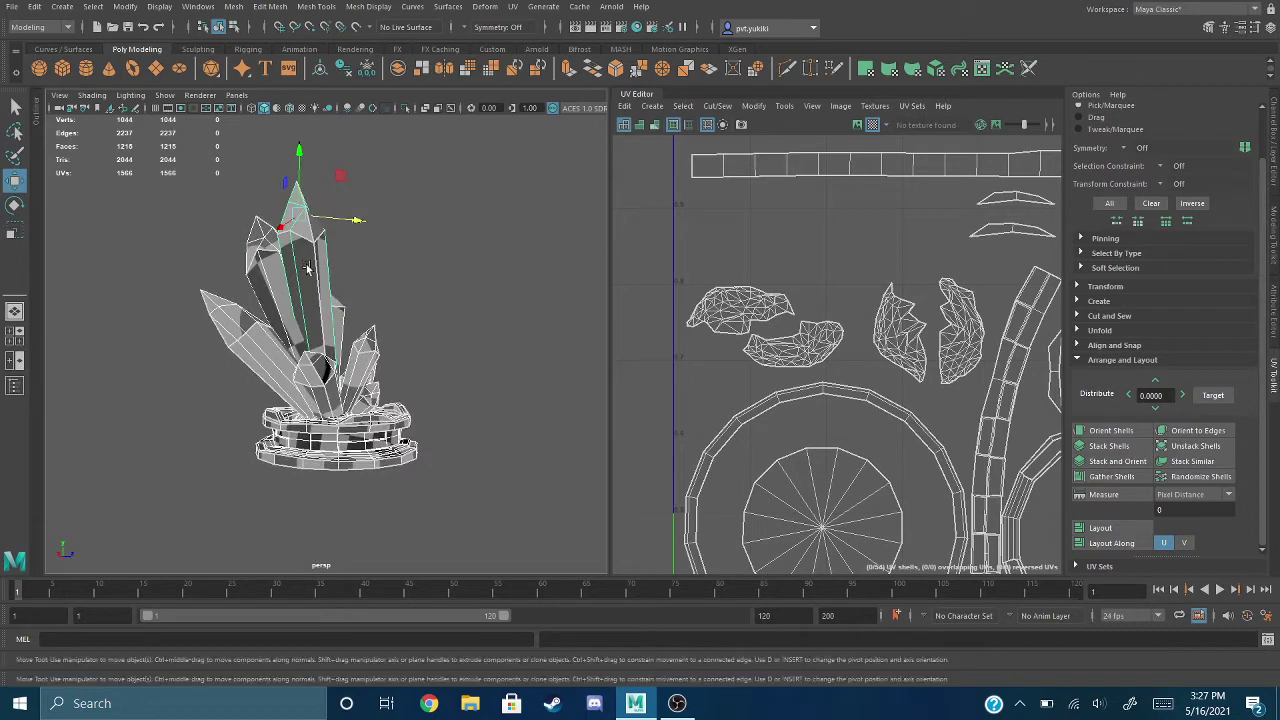
pyautogui.scroll(-8, 649, 327)
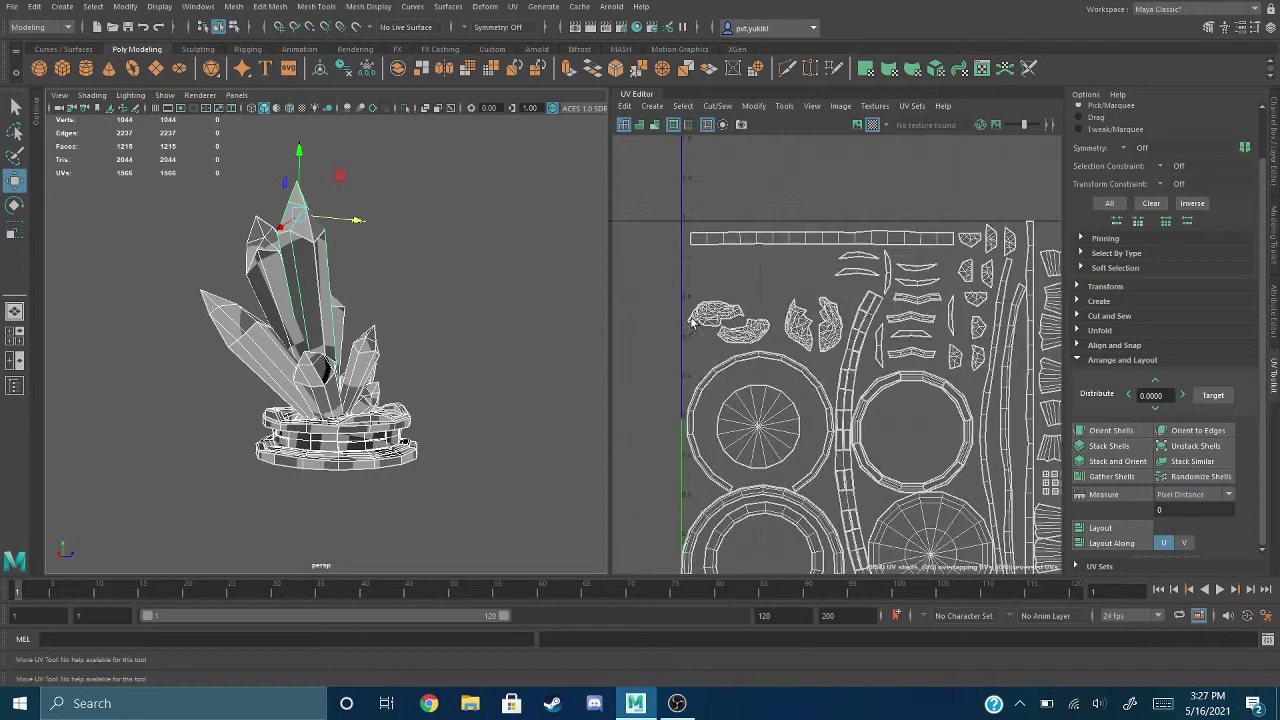
pyautogui.keyDown('alt'); pyautogui.moveTo(691, 330); pyautogui.dragTo(703, 312, button='middle'); pyautogui.keyUp('alt')
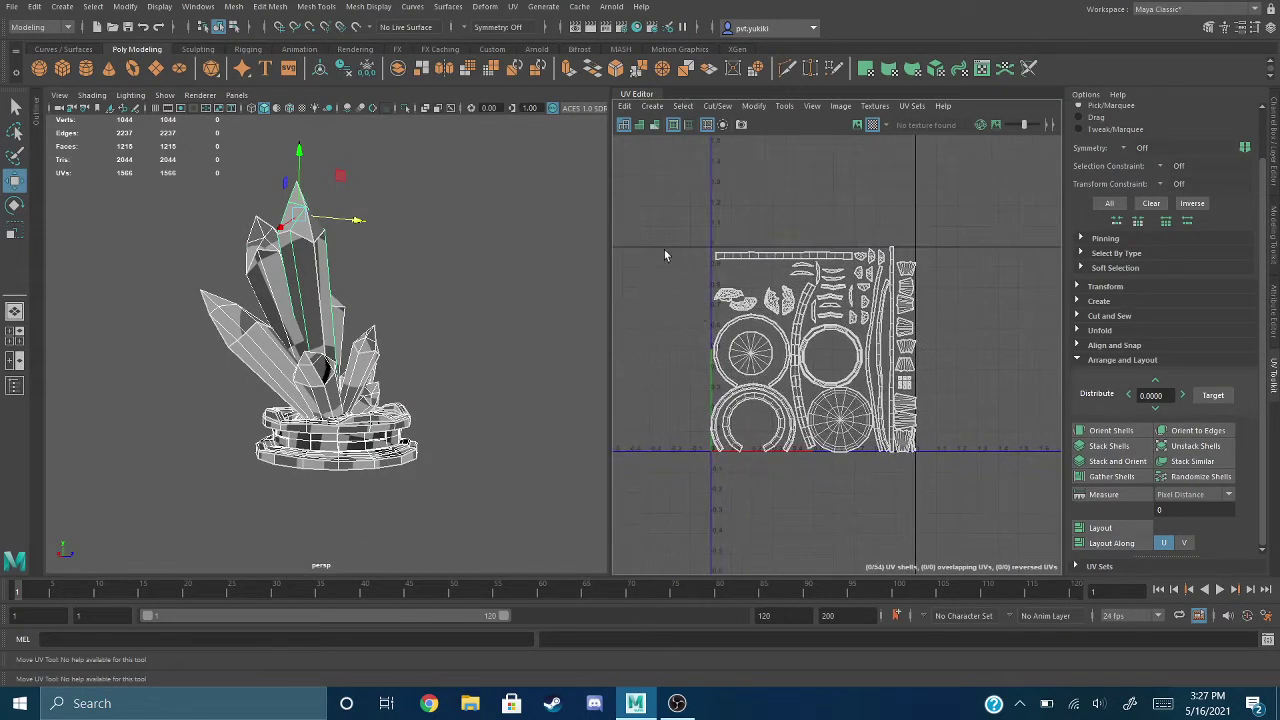
pyautogui.moveTo(660, 231); pyautogui.dragTo(971, 513)
pyautogui.moveTo(694, 226); pyautogui.dragTo(1010, 478)
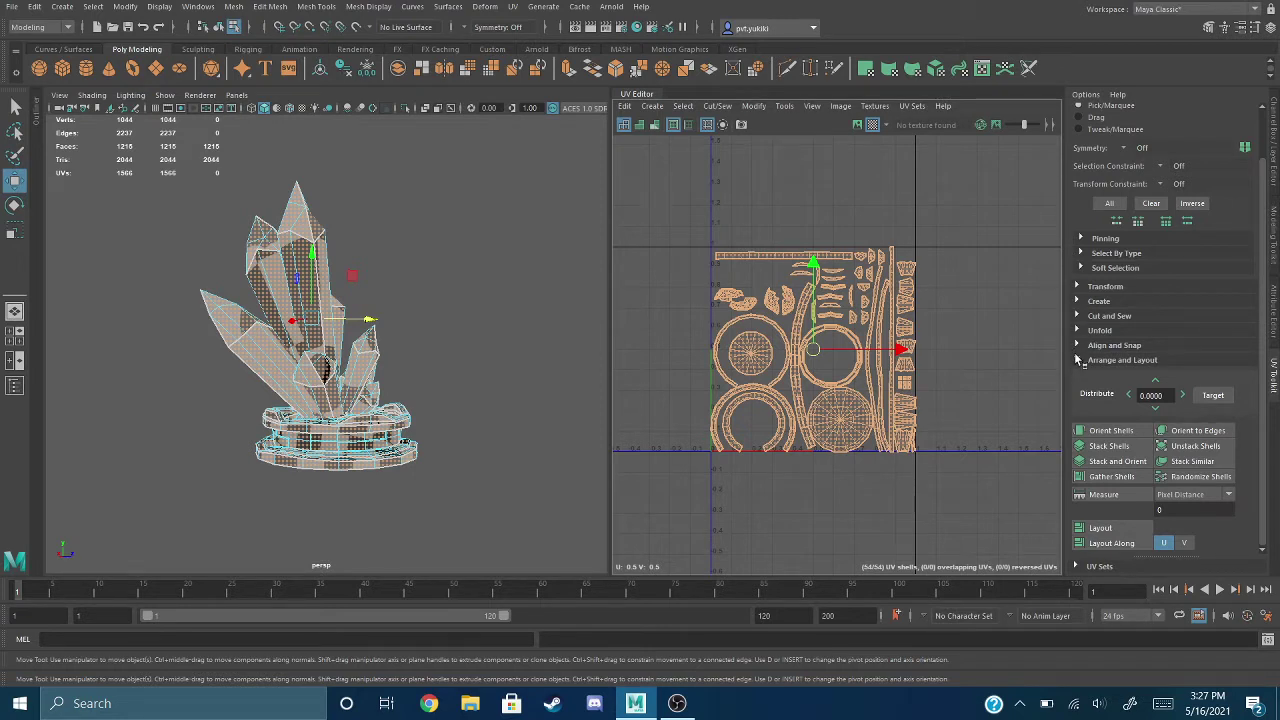
pyautogui.click(1098, 433)
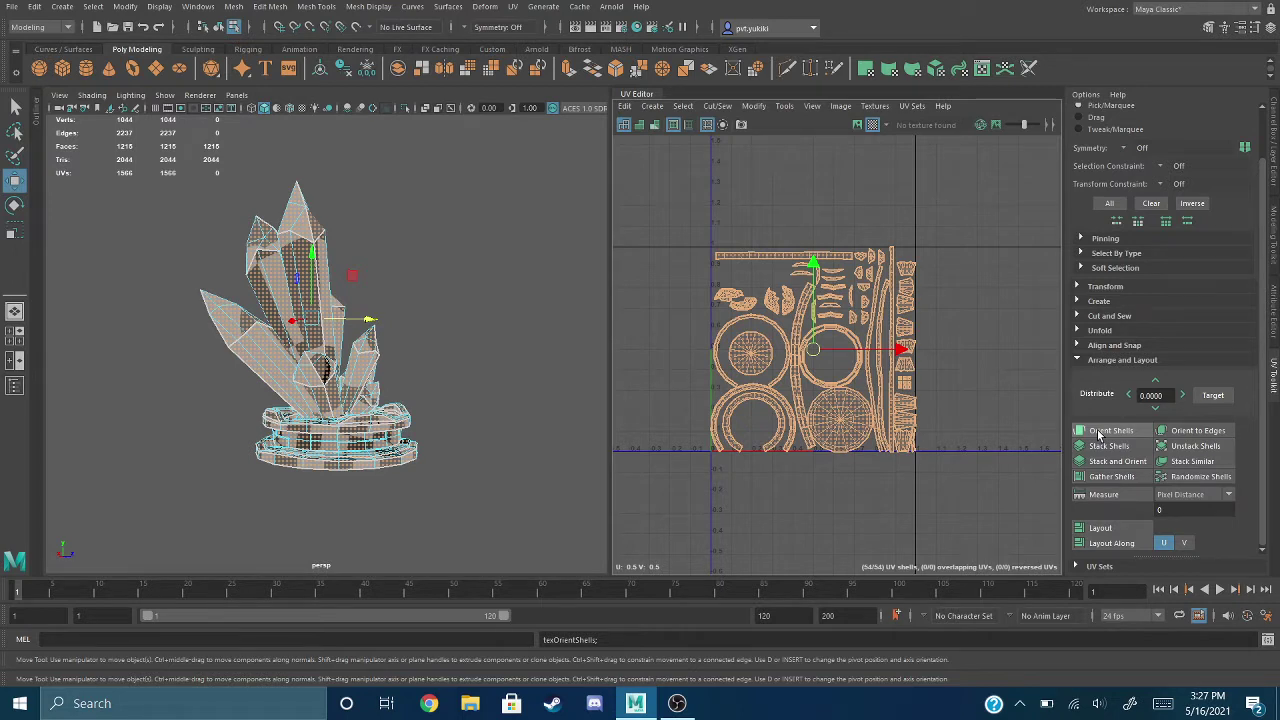
pyautogui.click(1099, 526)
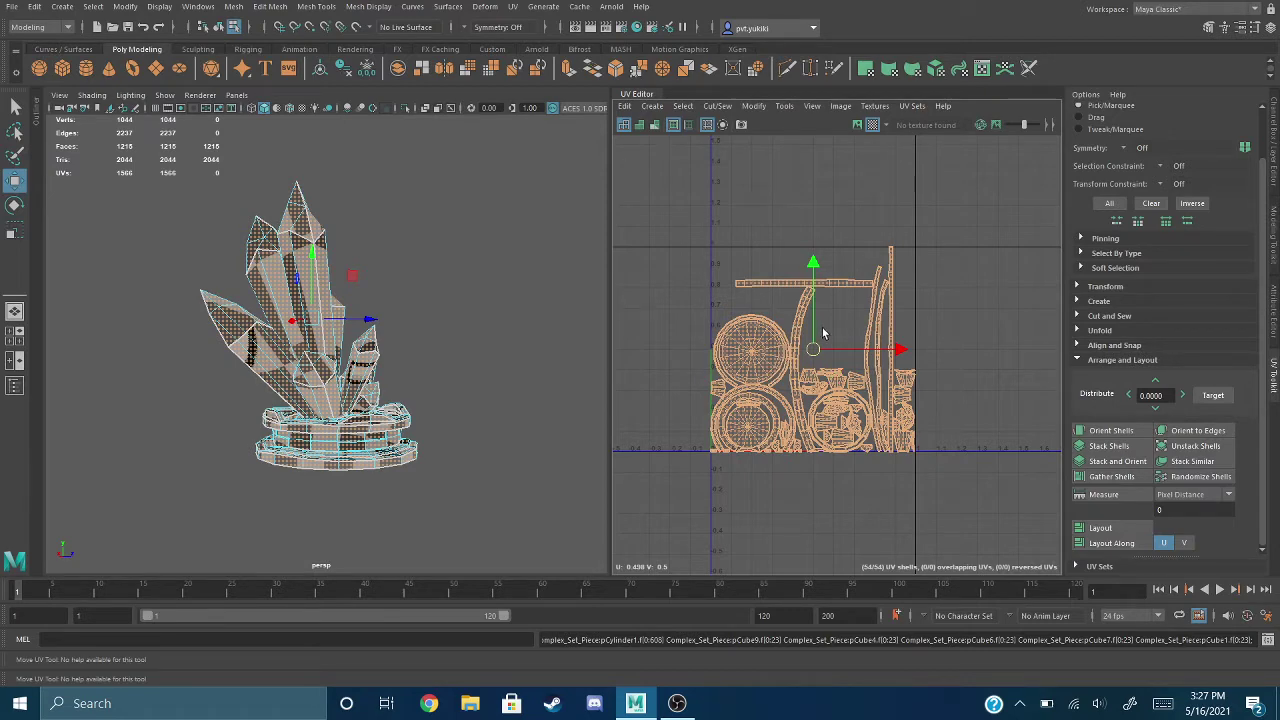
pyautogui.scroll(3, 822, 327)
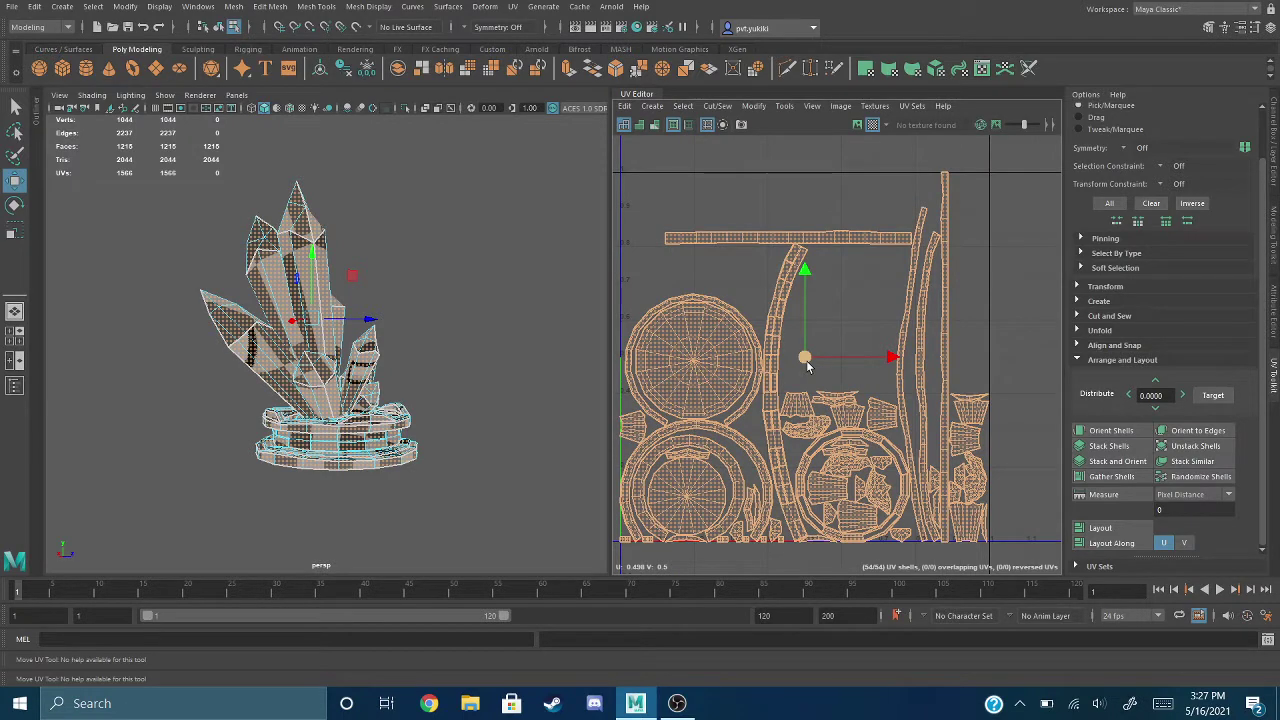
pyautogui.keyDown('alt'); pyautogui.moveTo(807, 300); pyautogui.dragTo(858, 295, button='middle'); pyautogui.keyUp('alt')
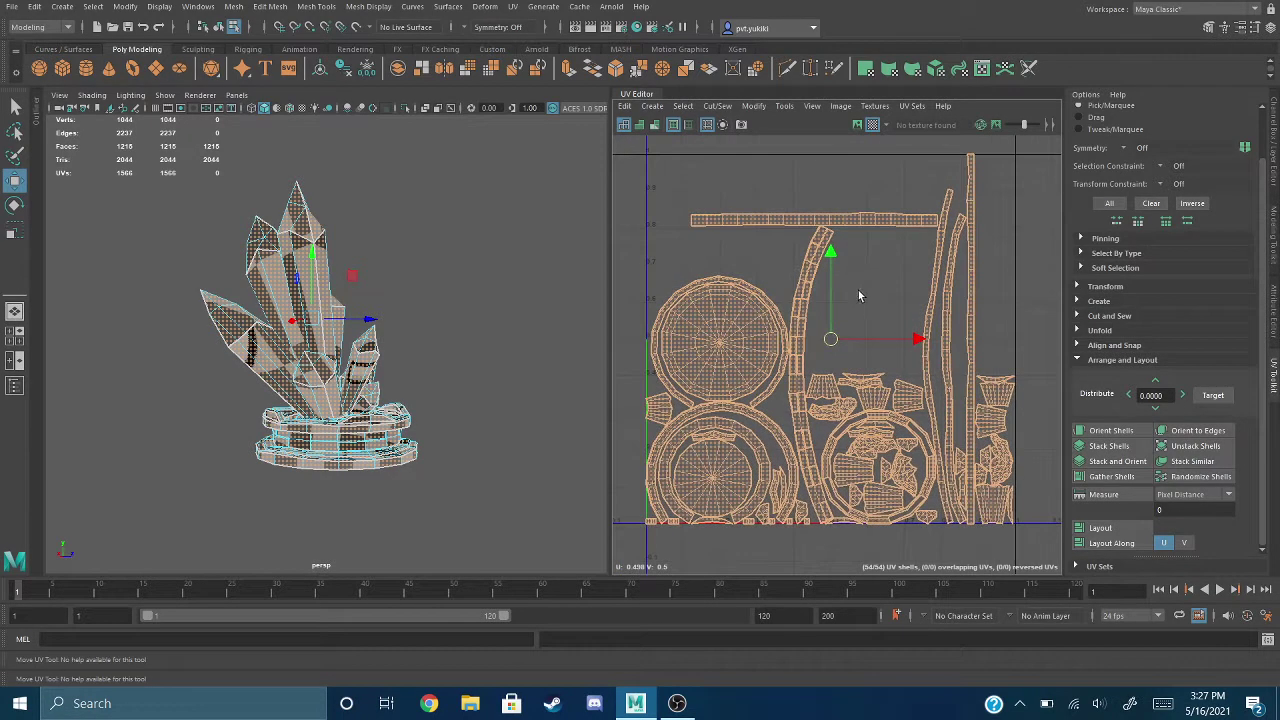
# Step: Run Optimize on all of the centerpiece's UV shells
pyautogui.click(1078, 331)
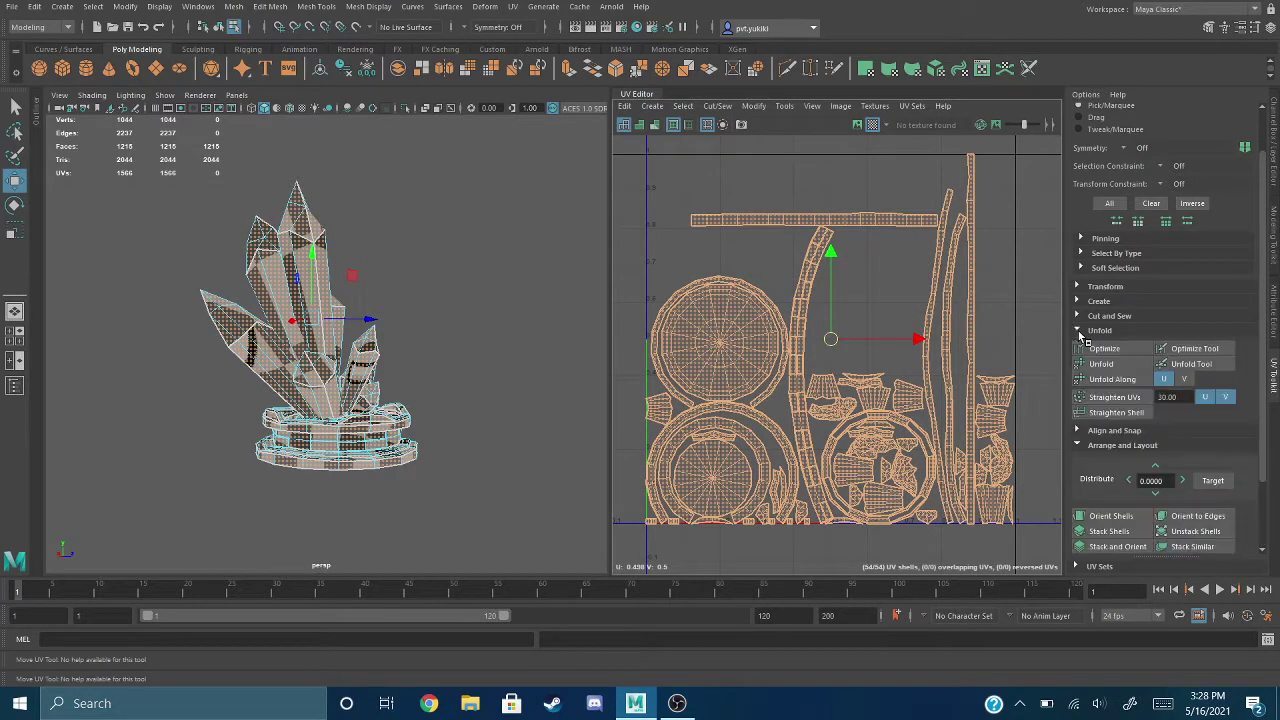
pyautogui.click(1092, 350)
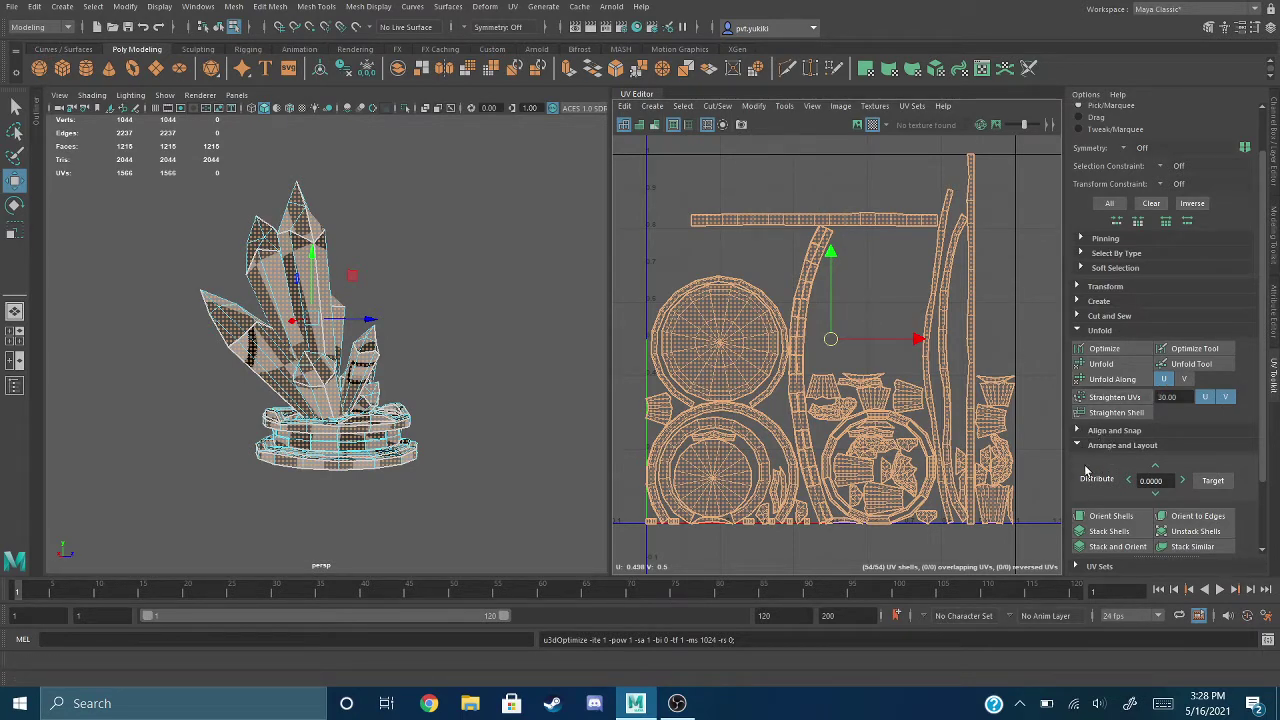
pyautogui.scroll(-1, 1087, 472)
pyautogui.scroll(1, 966, 318)
pyautogui.scroll(-1, 960, 316)
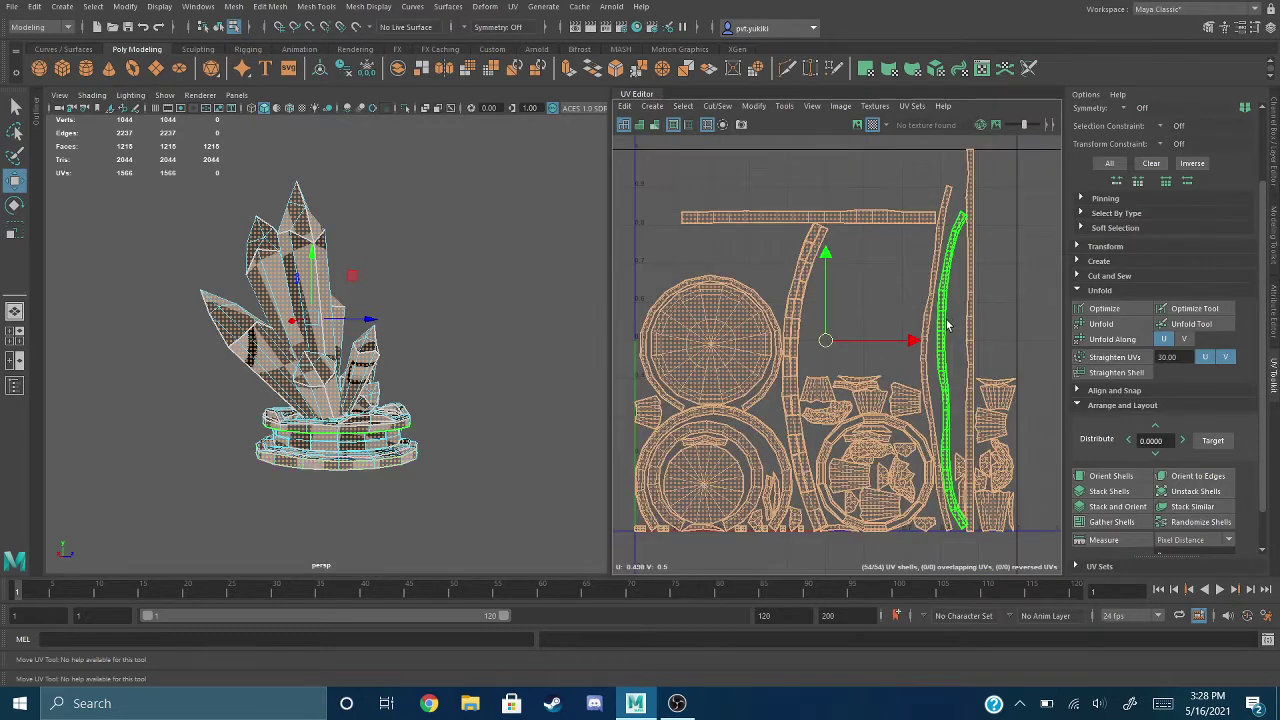
pyautogui.scroll(-1, 948, 325)
pyautogui.keyDown('alt'); pyautogui.moveTo(915, 215); pyautogui.dragTo(906, 230, button='middle'); pyautogui.keyUp('alt')
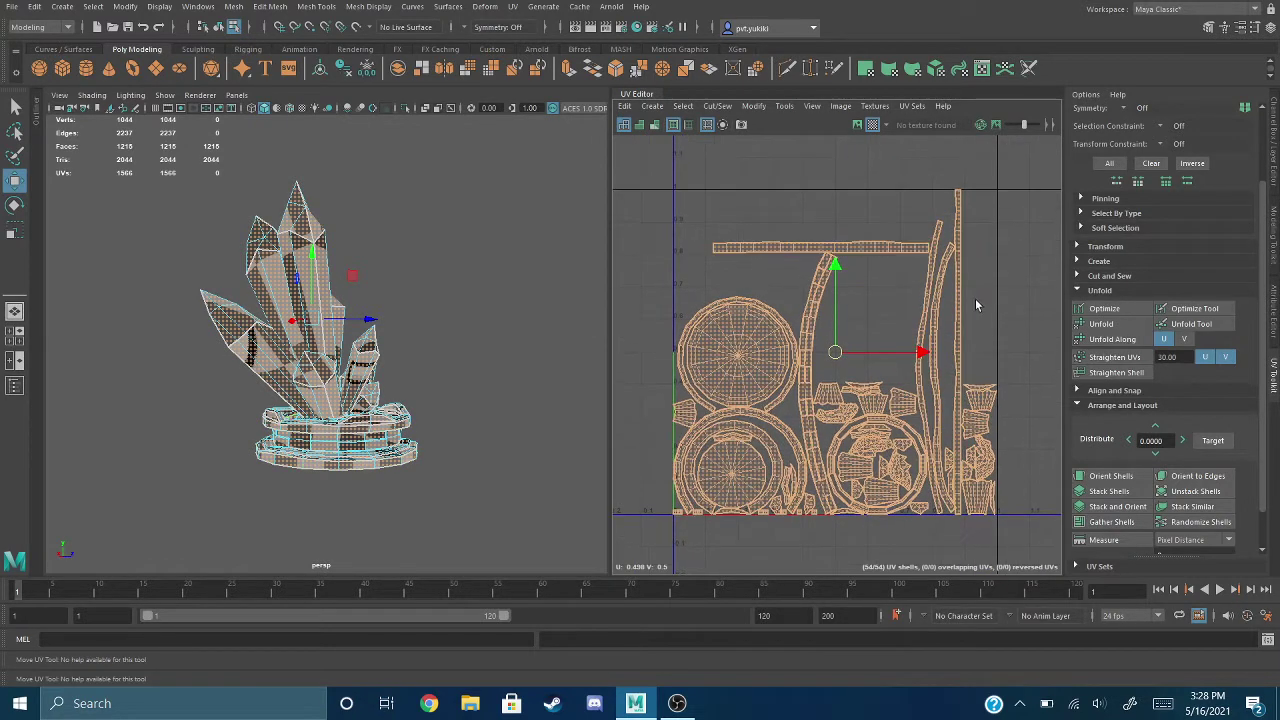
# Step: Orient all the centerpiece's UV shells again and repack the complete set with Layout
pyautogui.click(1093, 477)
pyautogui.scroll(-1, 1090, 468)
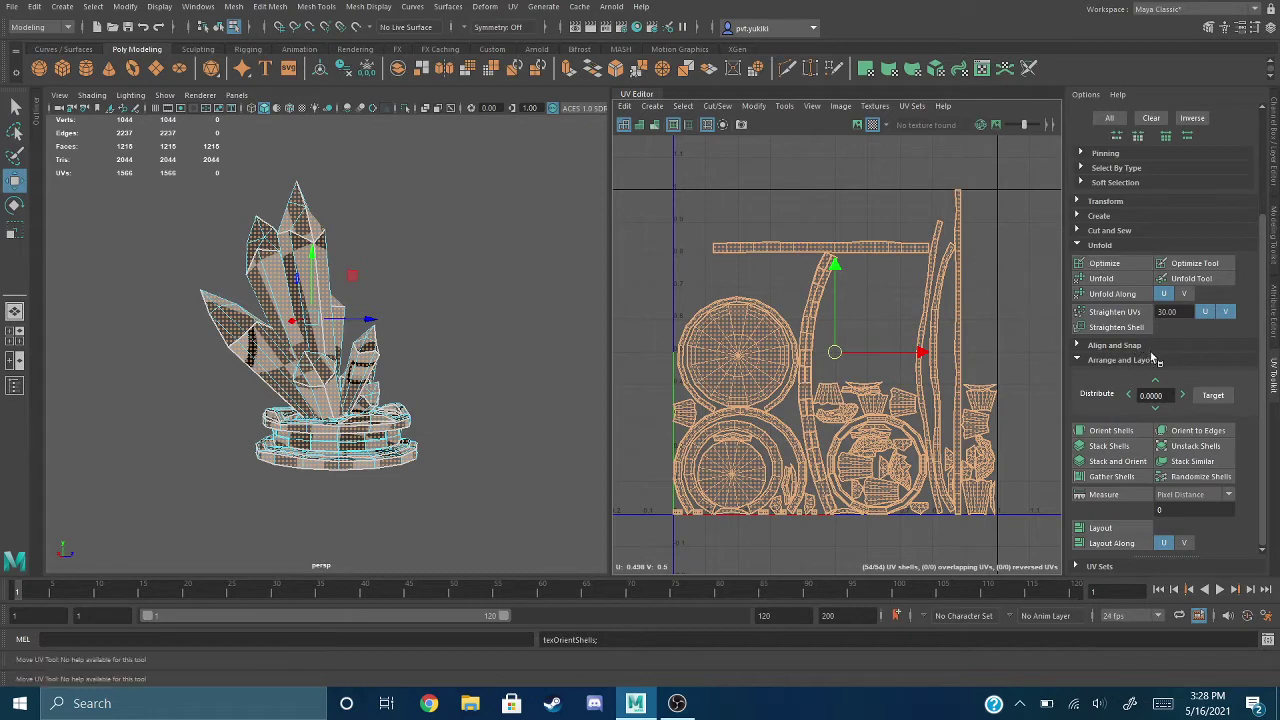
pyautogui.click(997, 195)
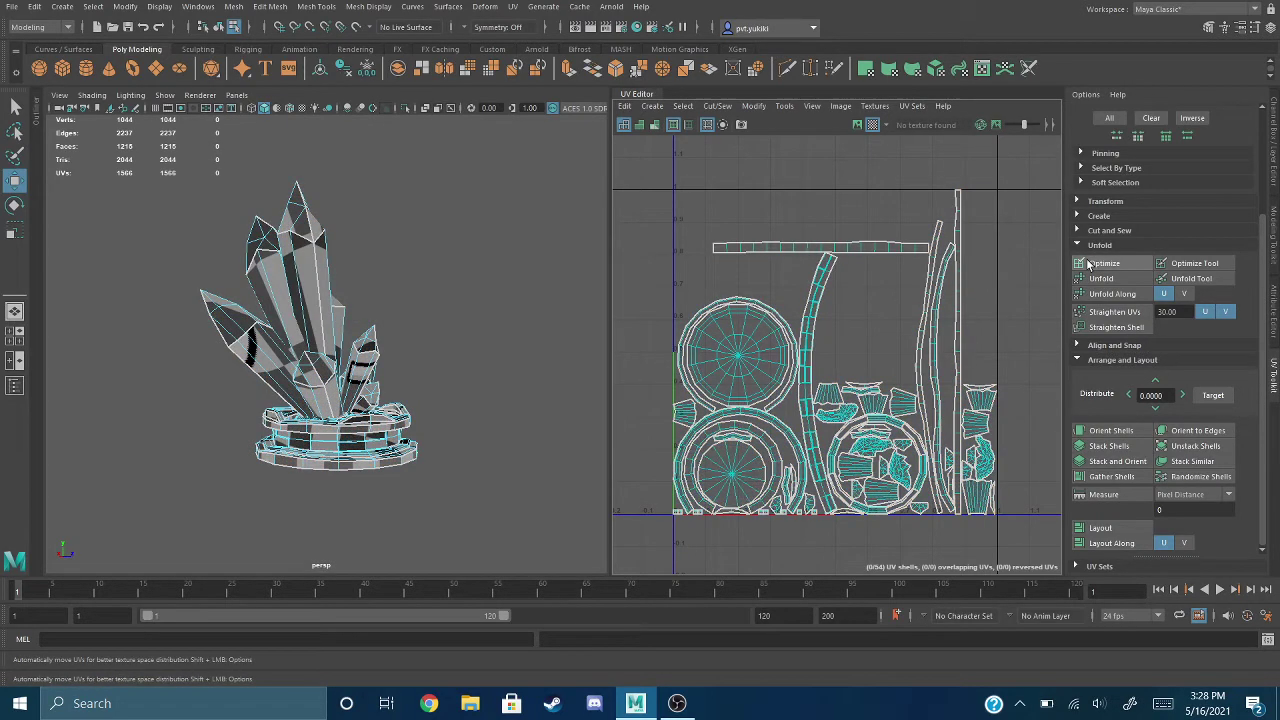
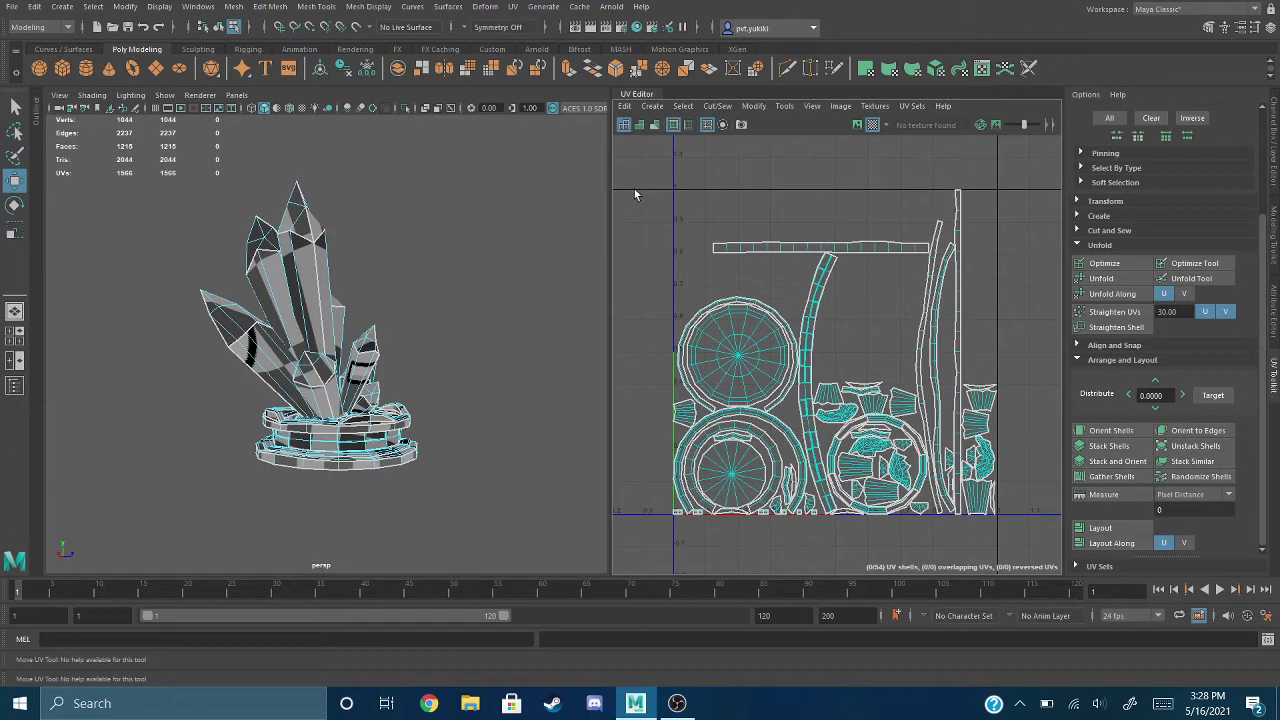
pyautogui.moveTo(630, 182); pyautogui.dragTo(1052, 540)
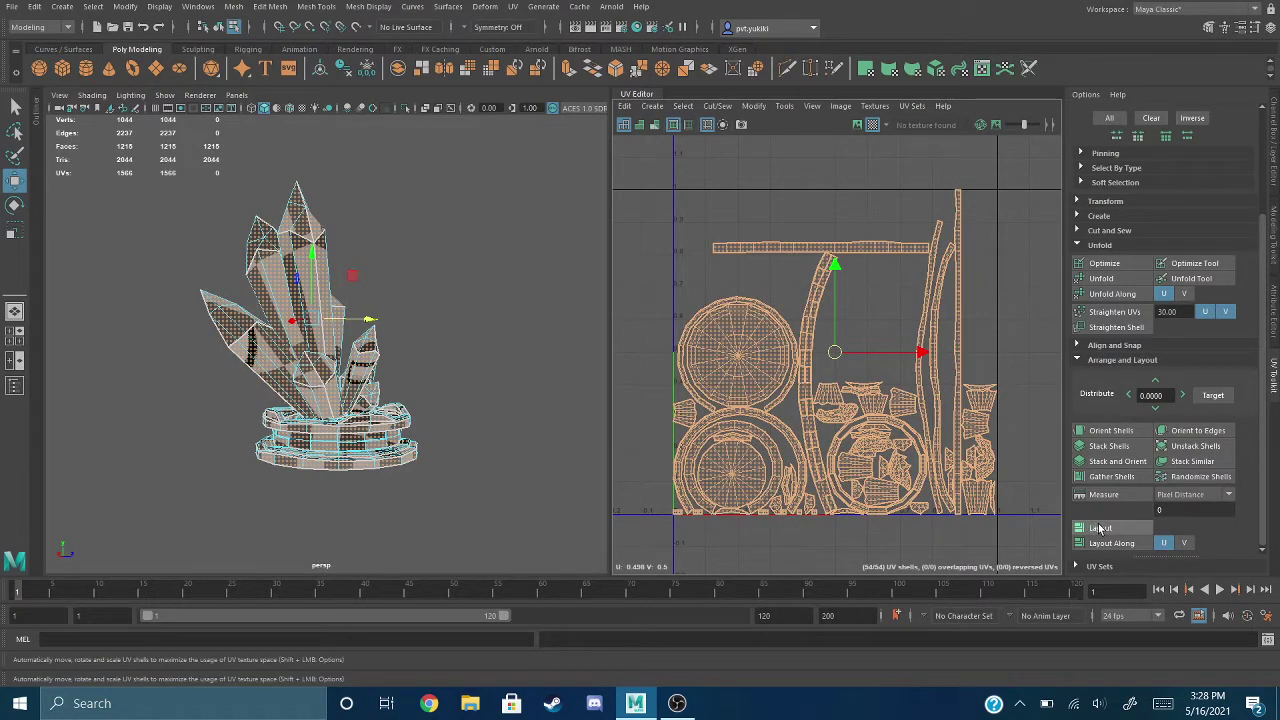
pyautogui.click(1100, 528)
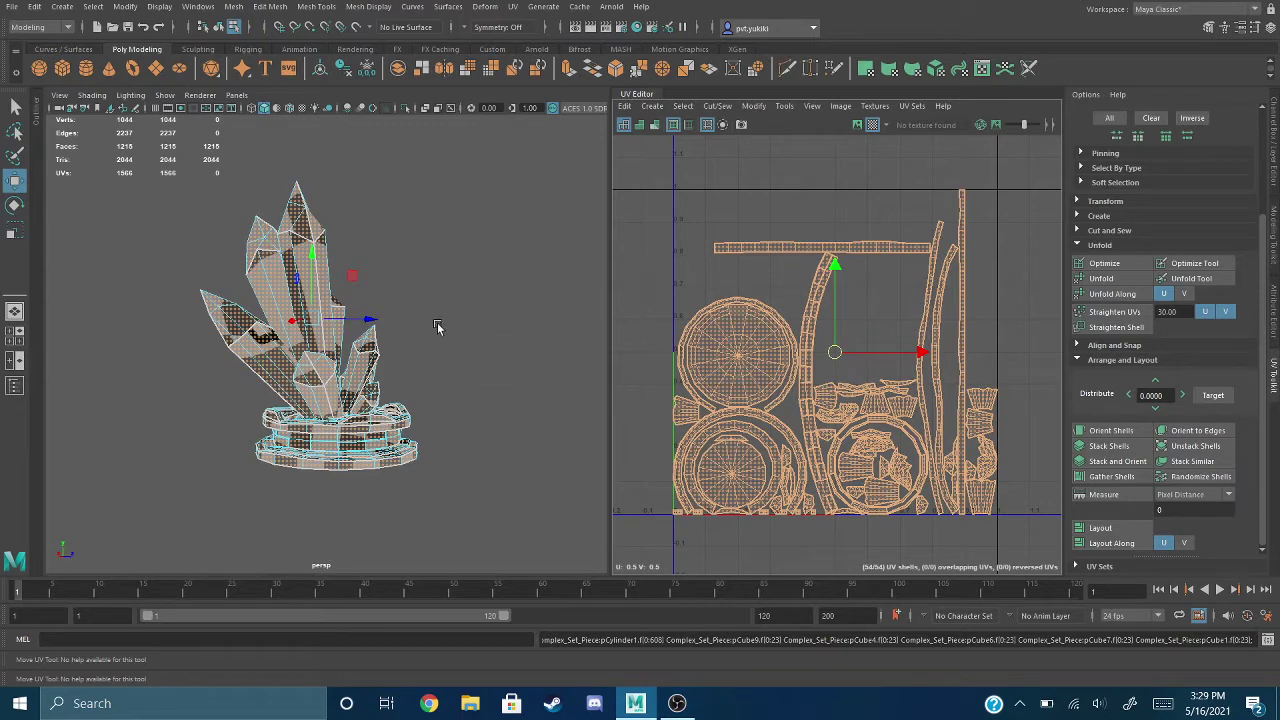
# Step: Select the crystal and rock UV shells along the layout's right edge, inside the open ring and just above and beside it
pyautogui.keyDown('alt'); pyautogui.moveTo(437, 326); pyautogui.dragTo(177, 366); pyautogui.keyUp('alt')
pyautogui.keyDown('alt'); pyautogui.moveTo(220, 306); pyautogui.dragTo(222, 334, button='right'); pyautogui.keyUp('alt')
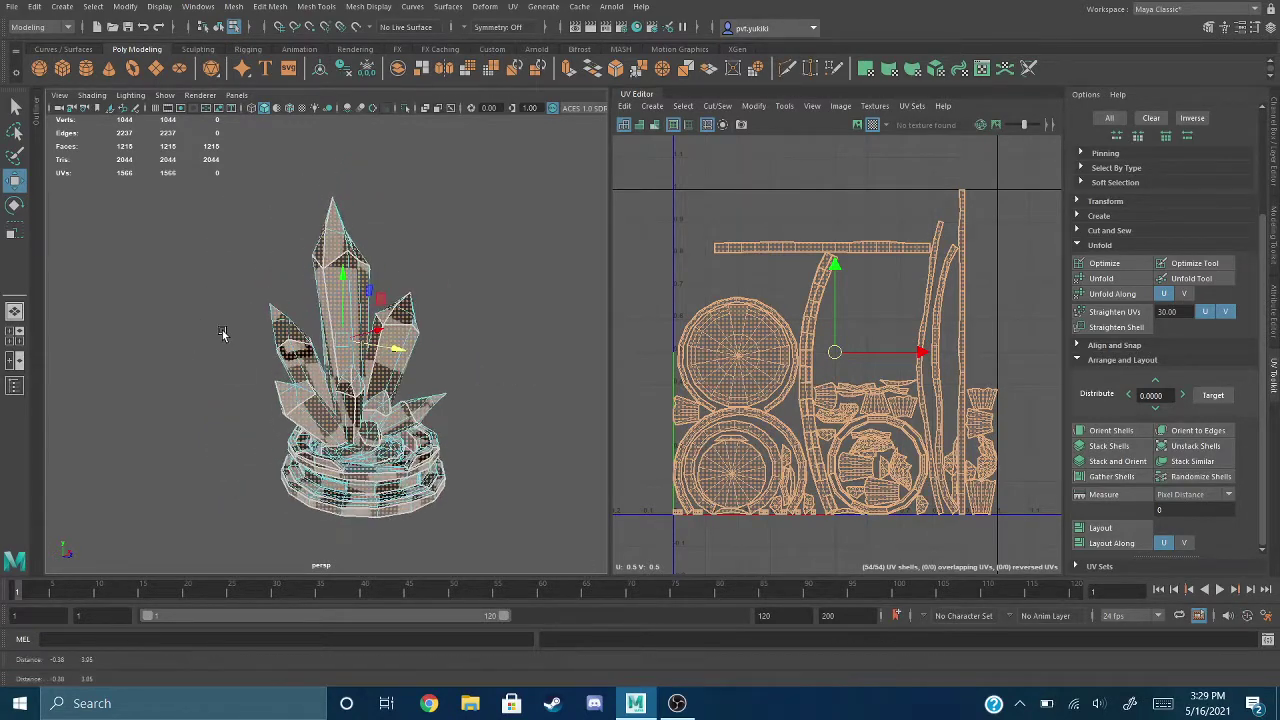
pyautogui.click(978, 402)
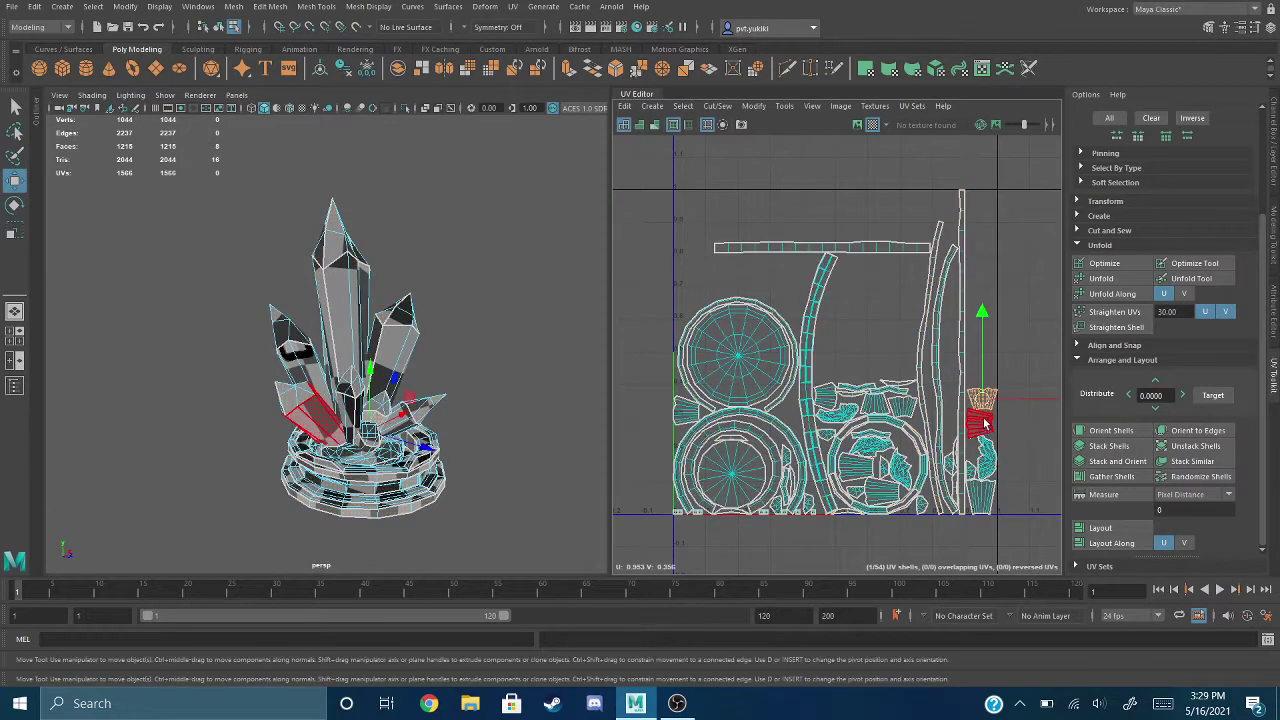
pyautogui.keyDown('shift'); pyautogui.click(982, 490); pyautogui.keyUp('shift')
pyautogui.keyDown('shift'); pyautogui.click(971, 473); pyautogui.keyUp('shift')
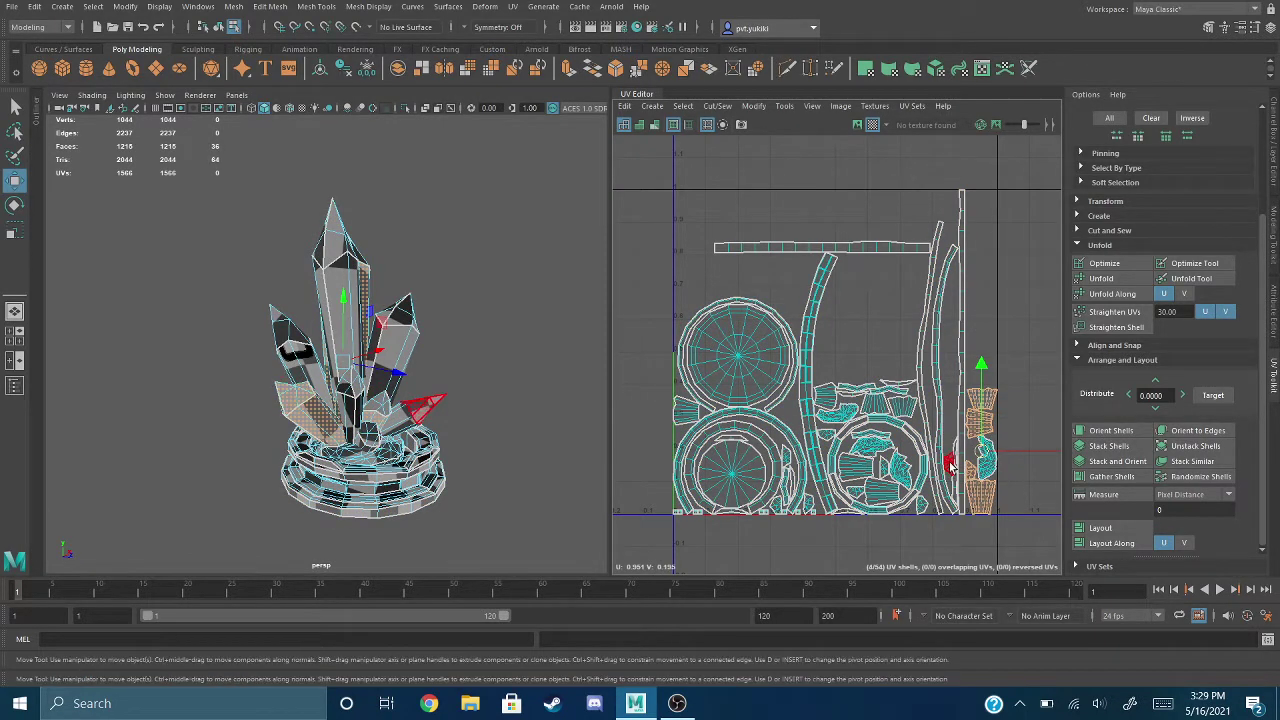
pyautogui.keyDown('shift'); pyautogui.click(952, 467); pyautogui.keyUp('shift')
pyautogui.keyDown('shift'); pyautogui.click(921, 505); pyautogui.keyUp('shift')
pyautogui.keyDown('shift'); pyautogui.click(902, 471); pyautogui.keyUp('shift')
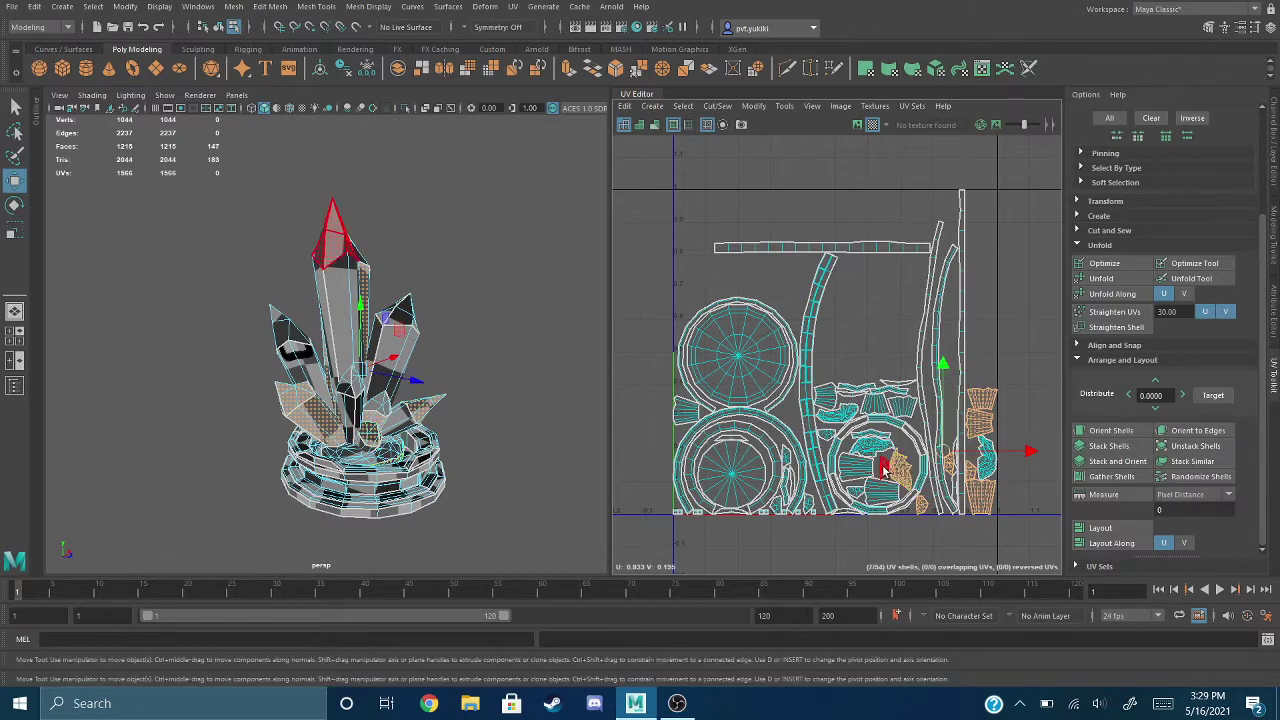
pyautogui.keyDown('shift'); pyautogui.click(885, 467); pyautogui.keyUp('shift')
pyautogui.keyDown('shift'); pyautogui.click(873, 446); pyautogui.keyUp('shift')
pyautogui.keyDown('shift'); pyautogui.click(873, 405); pyautogui.keyUp('shift')
pyautogui.keyDown('shift'); pyautogui.click(902, 406); pyautogui.keyUp('shift')
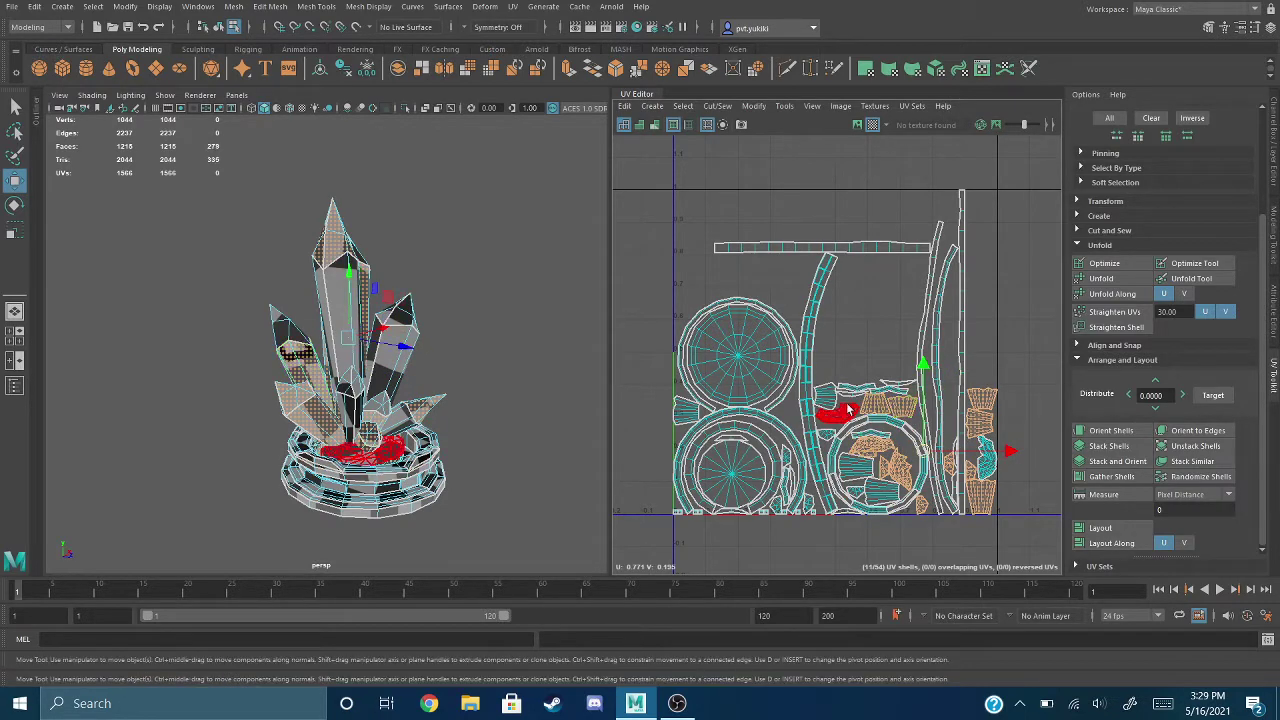
pyautogui.keyDown('shift'); pyautogui.click(848, 410); pyautogui.keyUp('shift')
pyautogui.keyDown('shift'); pyautogui.click(828, 436); pyautogui.keyUp('shift')
pyautogui.keyDown('shift'); pyautogui.click(806, 500); pyautogui.keyUp('shift')
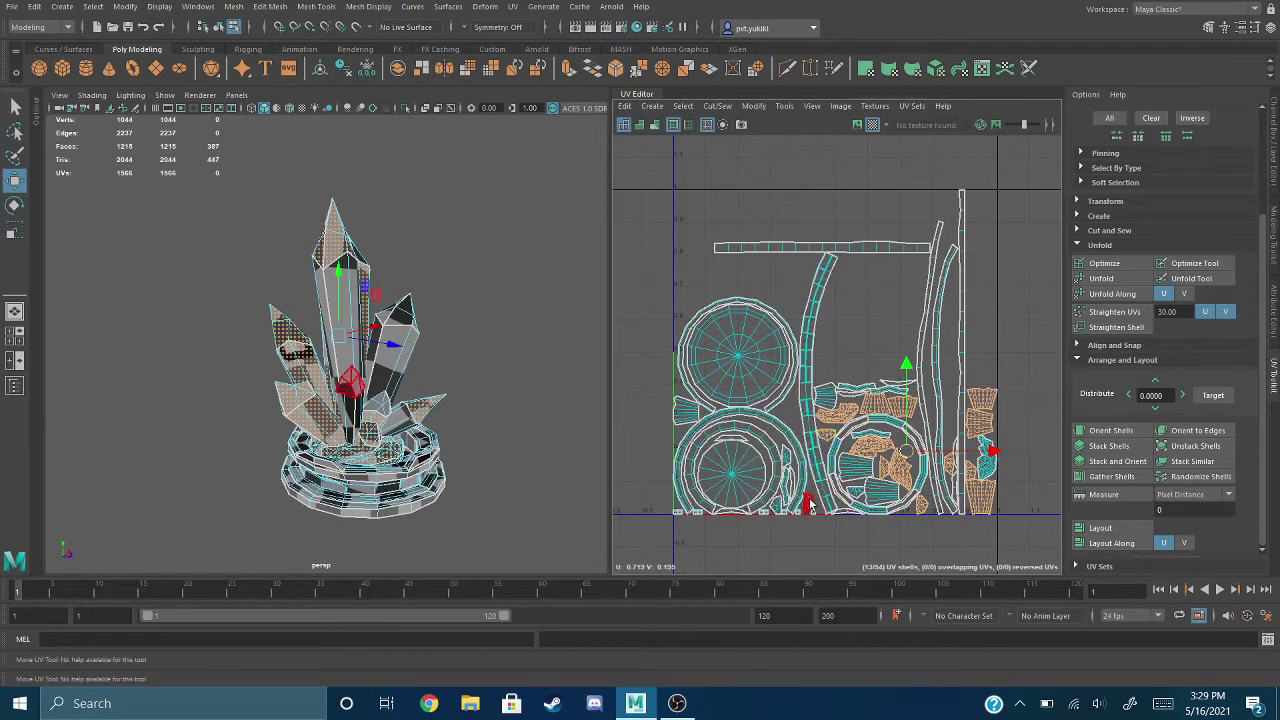
# Step: Add the small crystal shells and tiny square shells along the lower edge of the UV tile to the selection
pyautogui.scroll(3, 815, 530)
pyautogui.keyDown('alt'); pyautogui.moveTo(815, 512); pyautogui.dragTo(873, 470, button='middle'); pyautogui.keyUp('alt')
pyautogui.keyDown('shift'); pyautogui.click(810, 447); pyautogui.keyUp('shift')
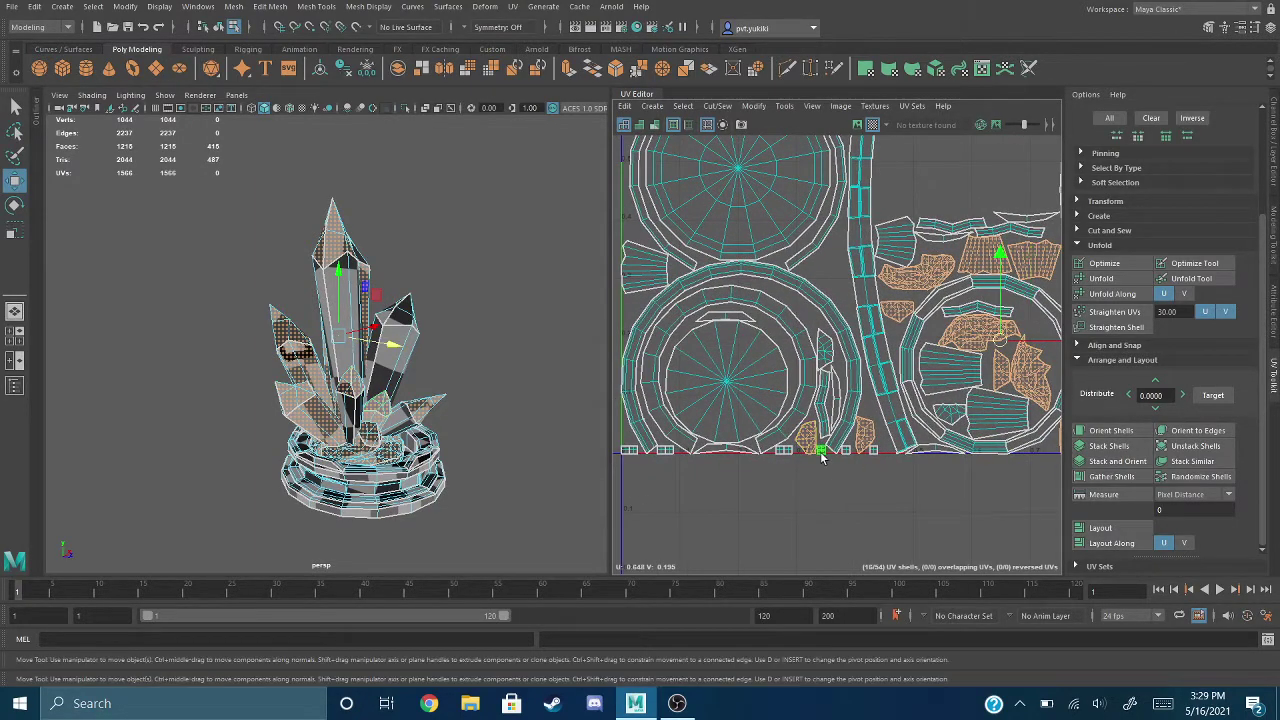
pyautogui.keyDown('shift'); pyautogui.click(847, 453); pyautogui.keyUp('shift')
pyautogui.keyDown('shift'); pyautogui.click(875, 454); pyautogui.keyUp('shift')
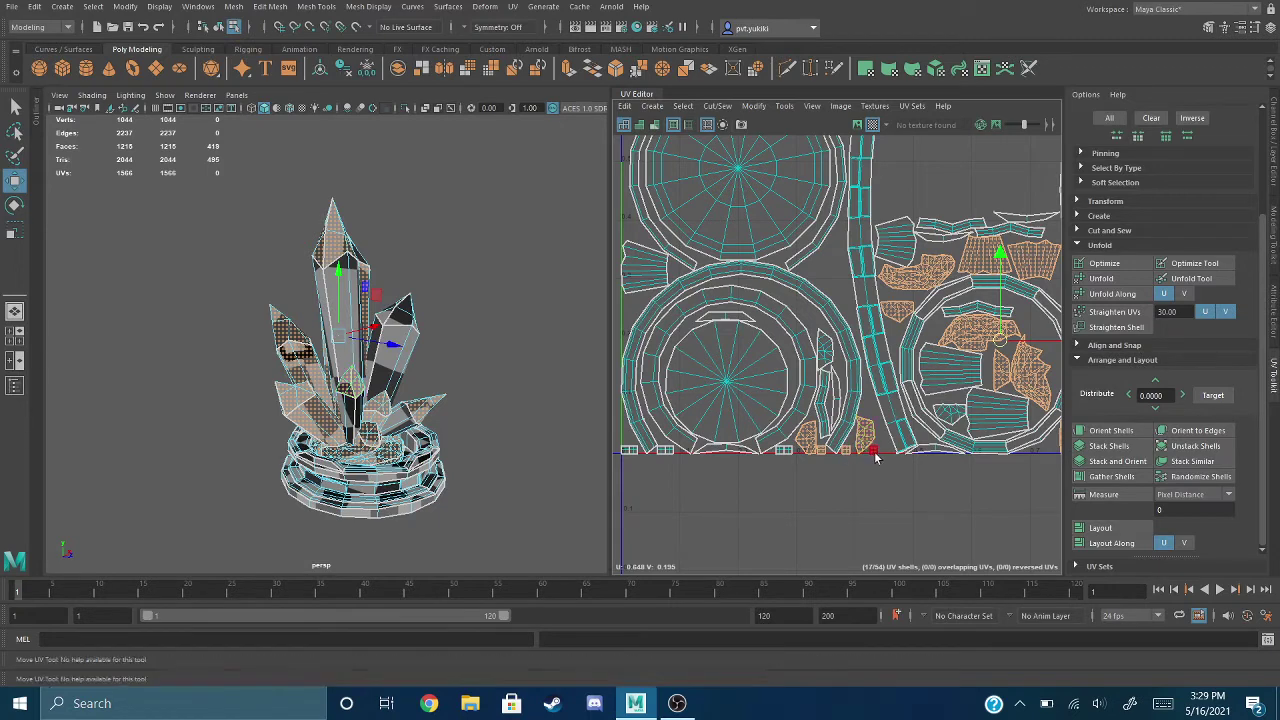
pyautogui.keyDown('shift'); pyautogui.click(781, 452); pyautogui.keyUp('shift')
pyautogui.keyDown('shift'); pyautogui.click(661, 452); pyautogui.keyUp('shift')
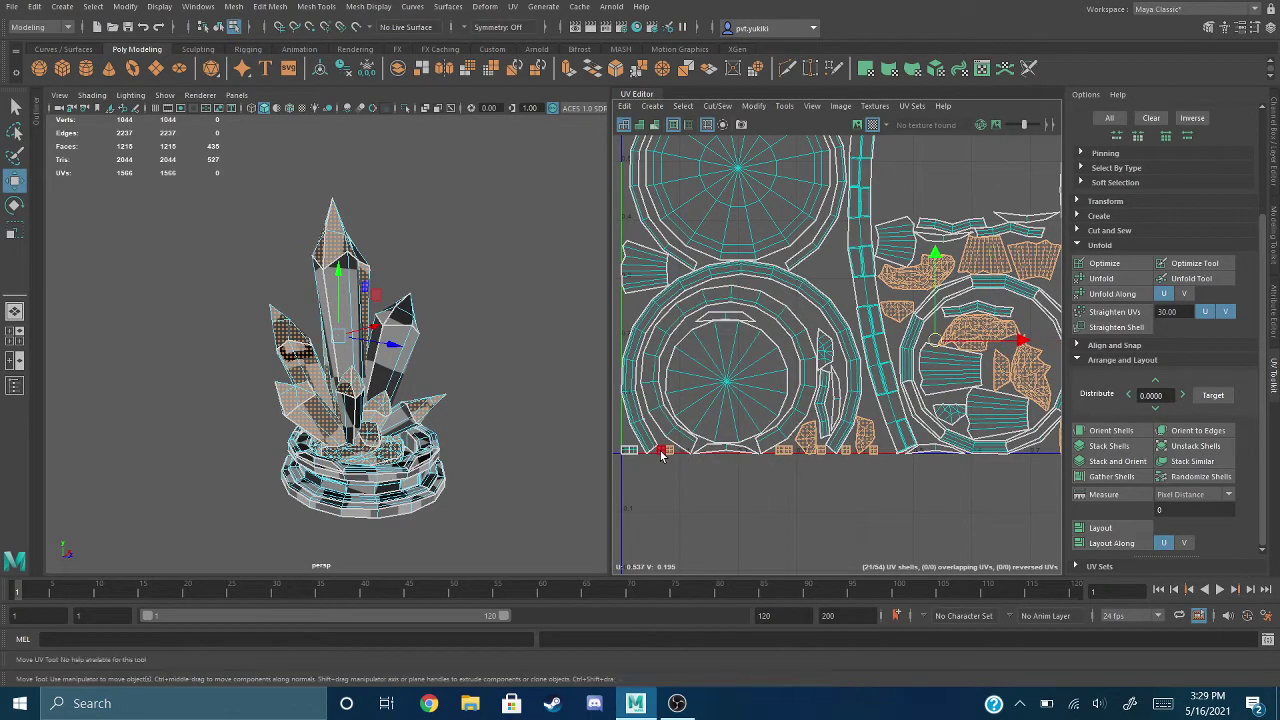
pyautogui.keyDown('shift'); pyautogui.click(661, 454); pyautogui.keyUp('shift')
pyautogui.keyDown('shift'); pyautogui.click(633, 452); pyautogui.keyUp('shift')
pyautogui.keyDown('shift'); pyautogui.click(626, 452); pyautogui.keyUp('shift')
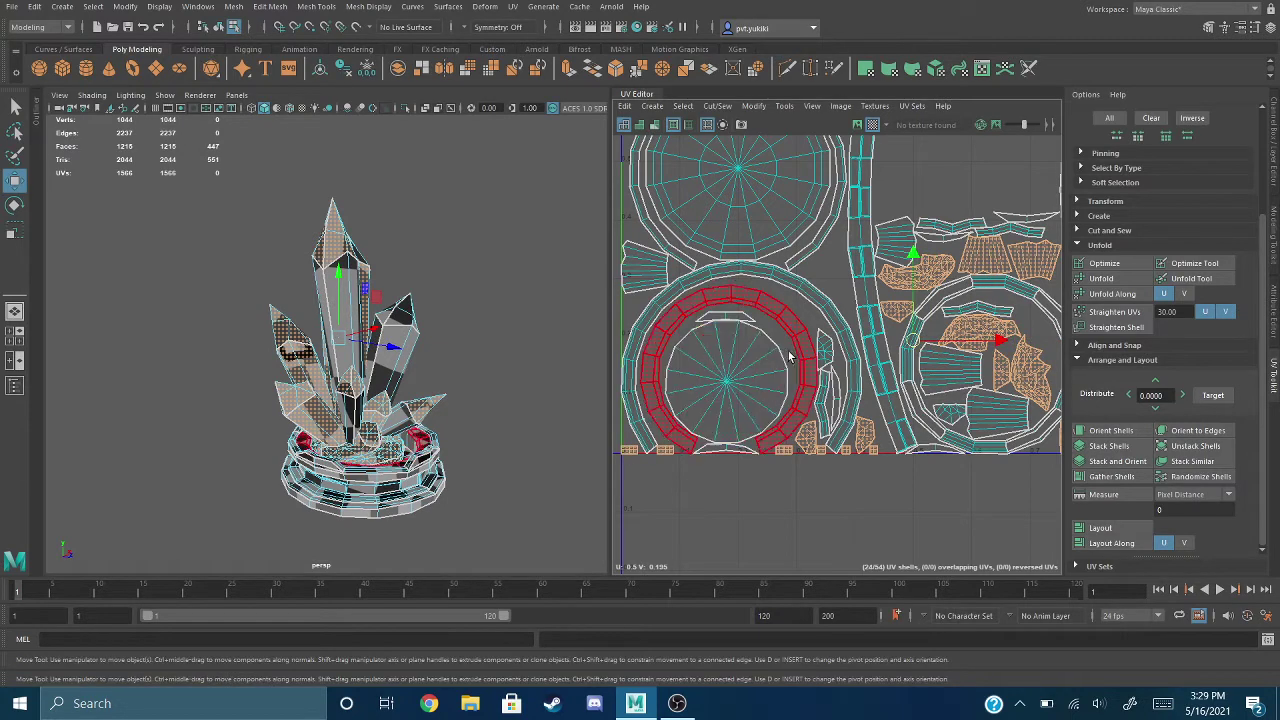
# Step: Add the small shell beside the inner ring, the remaining crystal shells inside the open ring, and the one above it to the selection
pyautogui.keyDown('shift'); pyautogui.click(822, 352); pyautogui.keyUp('shift')
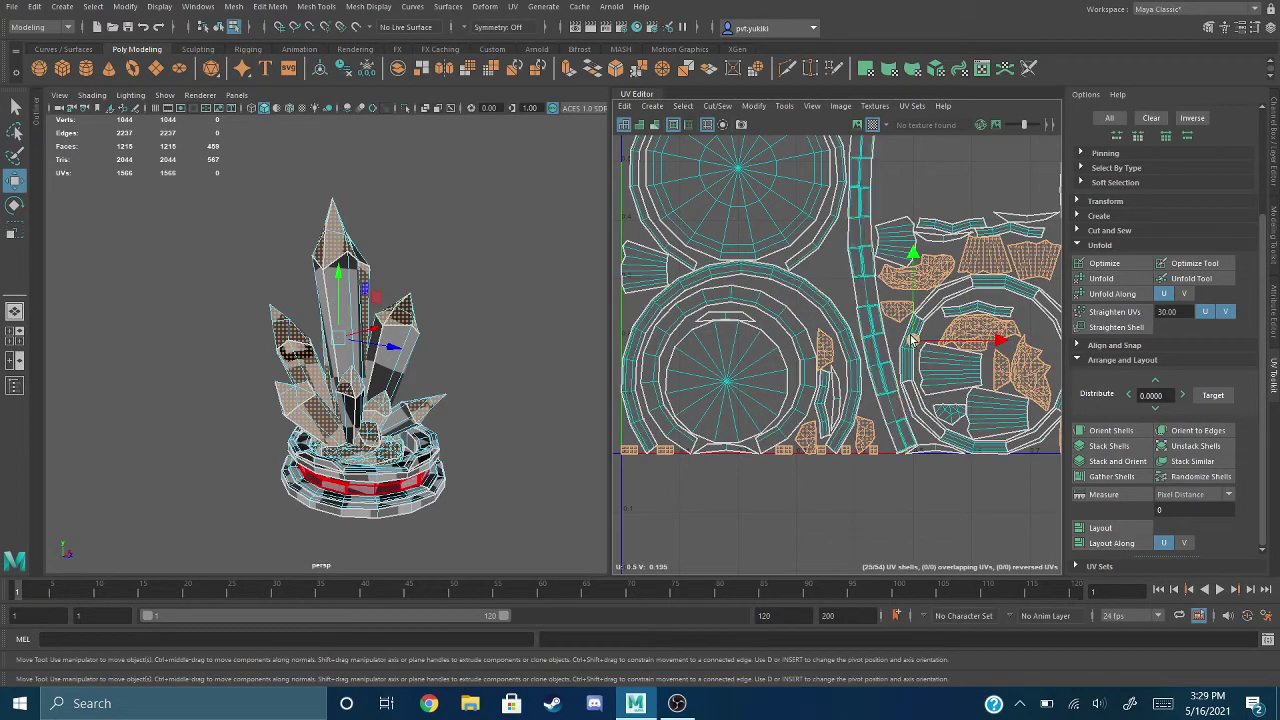
pyautogui.keyDown('alt'); pyautogui.moveTo(911, 340); pyautogui.dragTo(862, 382, button='middle'); pyautogui.keyUp('alt')
pyautogui.keyDown('shift'); pyautogui.click(897, 460); pyautogui.keyUp('shift')
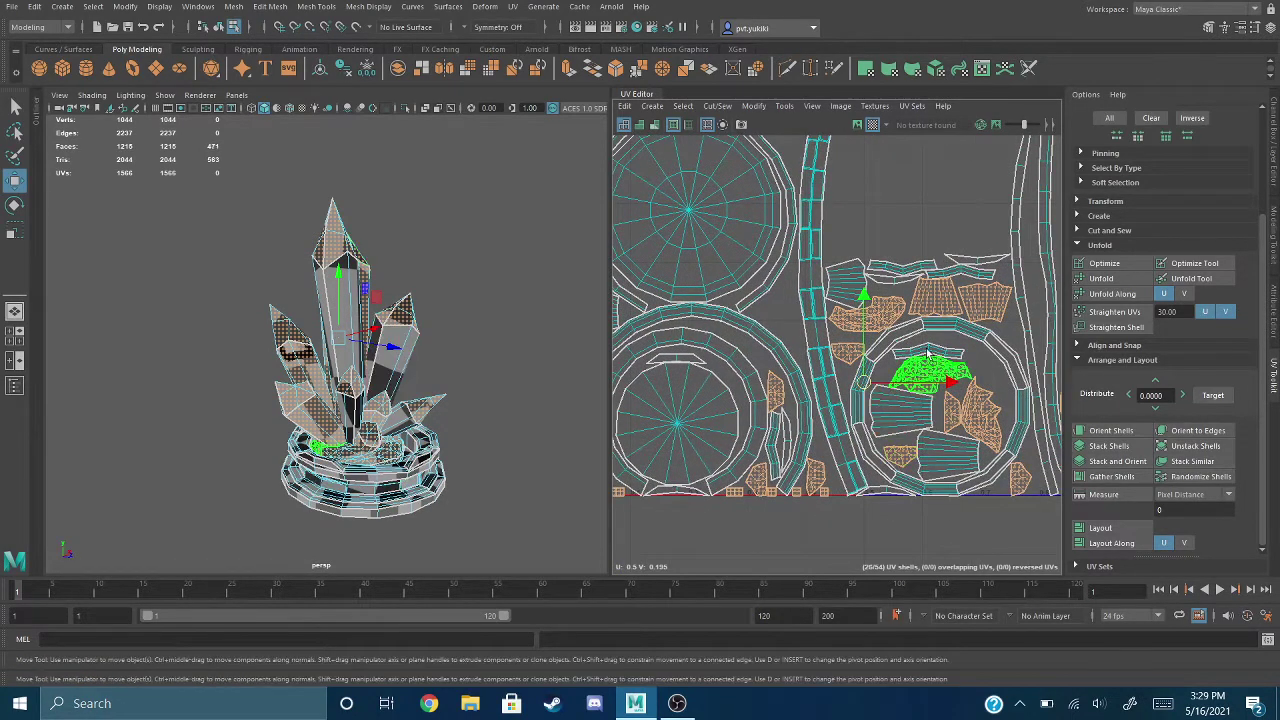
pyautogui.keyDown('alt'); pyautogui.moveTo(928, 352); pyautogui.dragTo(882, 378, button='middle'); pyautogui.keyUp('alt')
pyautogui.keyDown('shift'); pyautogui.click(850, 432); pyautogui.keyUp('shift')
pyautogui.keyDown('shift'); pyautogui.click(905, 485); pyautogui.keyUp('shift')
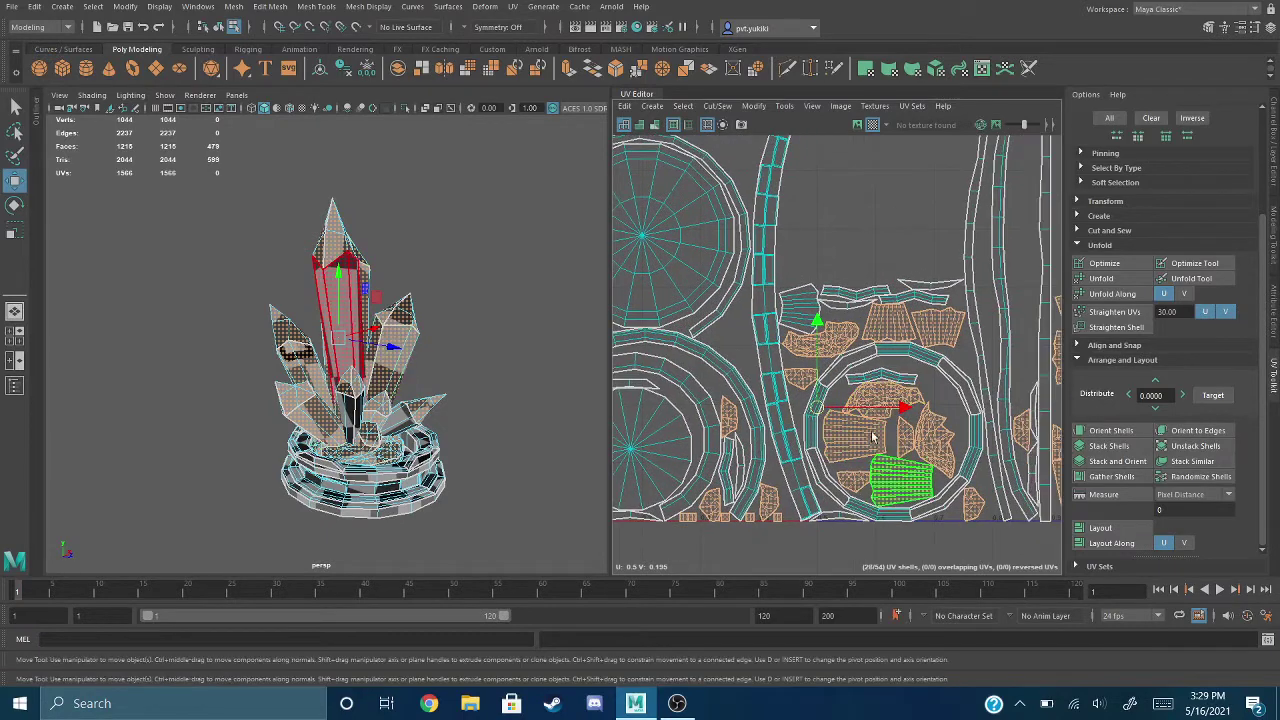
pyautogui.keyDown('shift'); pyautogui.click(801, 305); pyautogui.keyUp('shift')
# Step: Add the large irregular rock shell near the UV tile's right edge and the crystal shell between the two discs to the selection
pyautogui.keyDown('alt'); pyautogui.moveTo(928, 380); pyautogui.dragTo(827, 378, button='middle'); pyautogui.keyUp('alt')
pyautogui.keyDown('alt'); pyautogui.moveTo(516, 437); pyautogui.dragTo(439, 423); pyautogui.keyUp('alt')
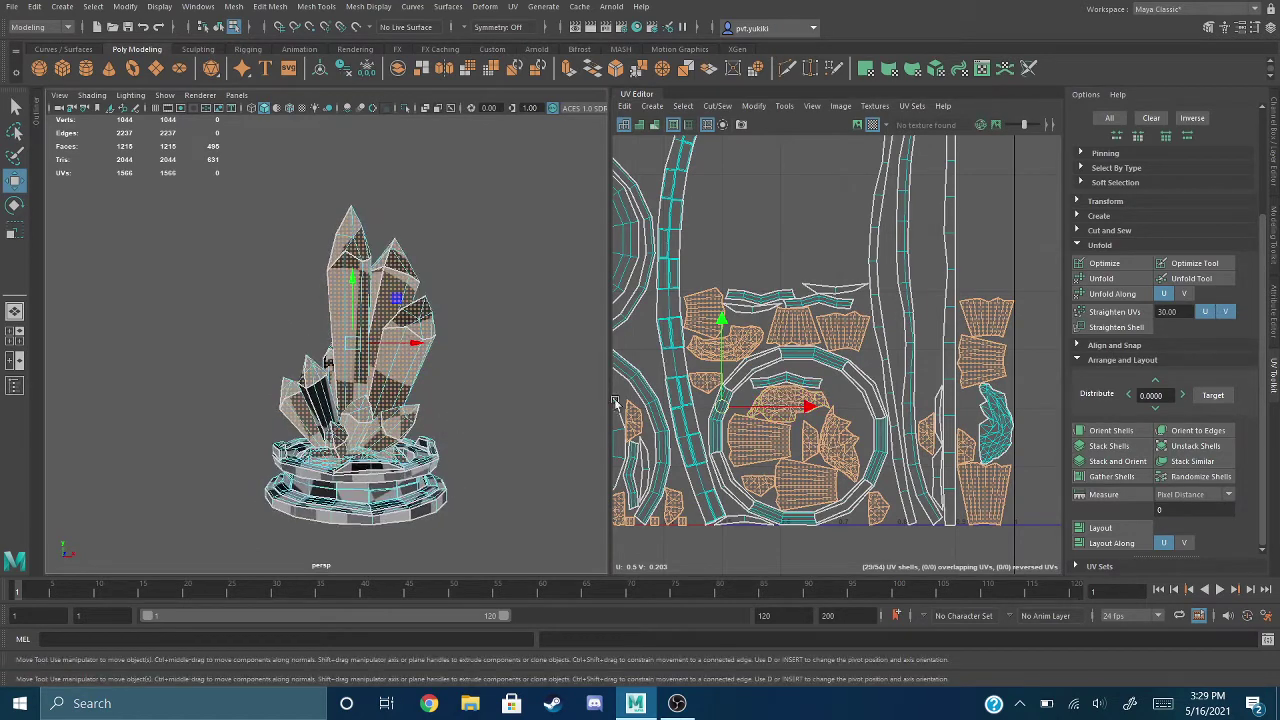
pyautogui.keyDown('shift'); pyautogui.click(990, 425); pyautogui.keyUp('shift')
pyautogui.keyDown('alt'); pyautogui.moveTo(770, 405); pyautogui.dragTo(855, 372, button='middle'); pyautogui.keyUp('alt')
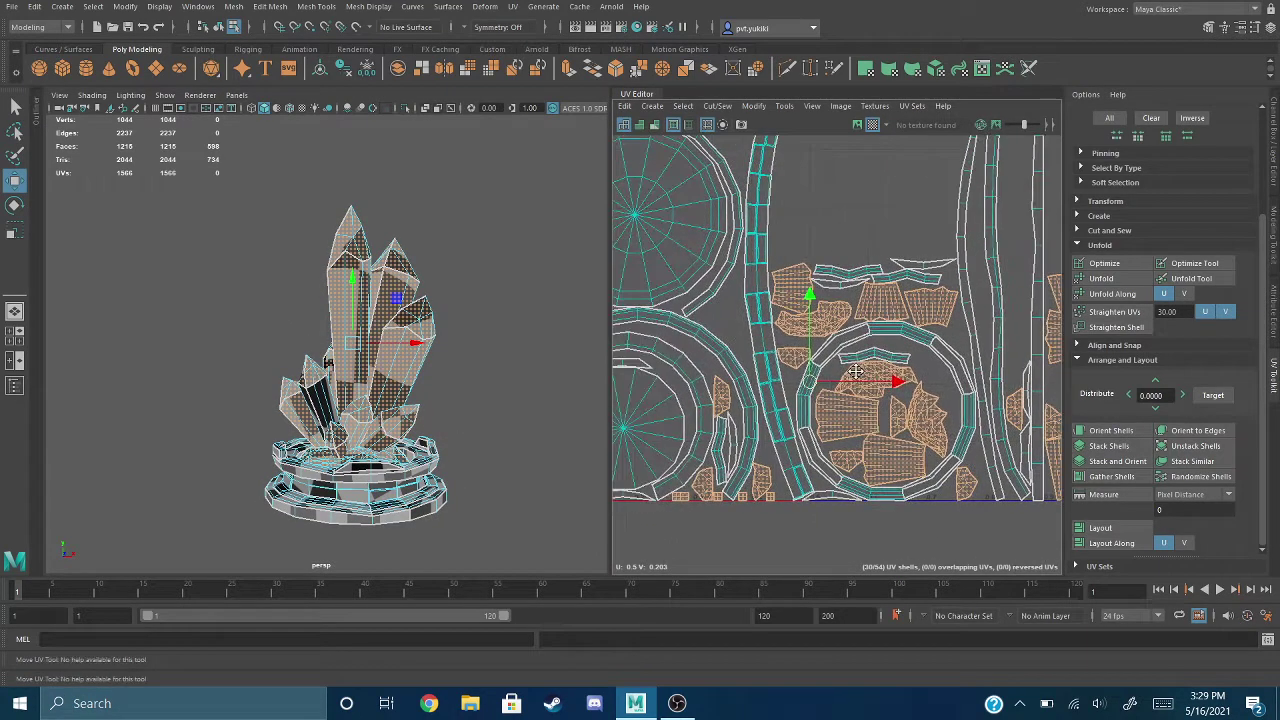
pyautogui.scroll(-2, 848, 384)
pyautogui.keyDown('alt'); pyautogui.moveTo(780, 388); pyautogui.dragTo(851, 403, button='middle'); pyautogui.keyUp('alt')
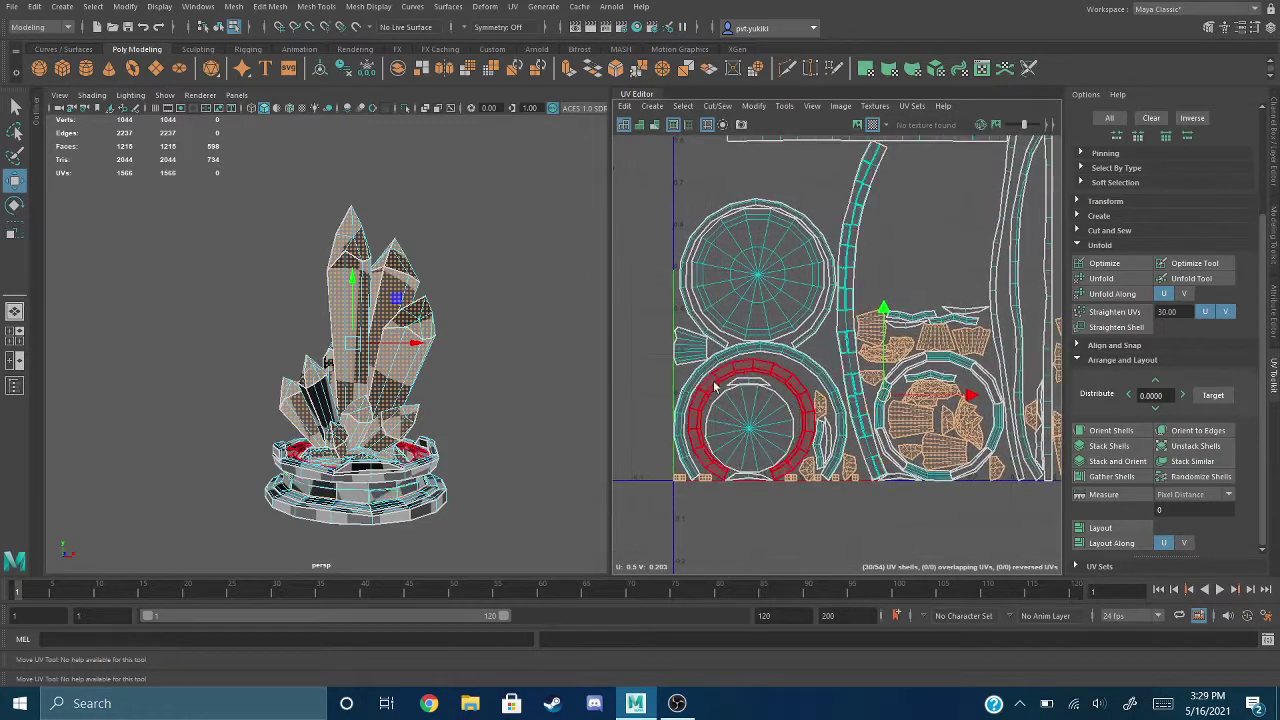
pyautogui.keyDown('shift'); pyautogui.click(690, 346); pyautogui.keyUp('shift')
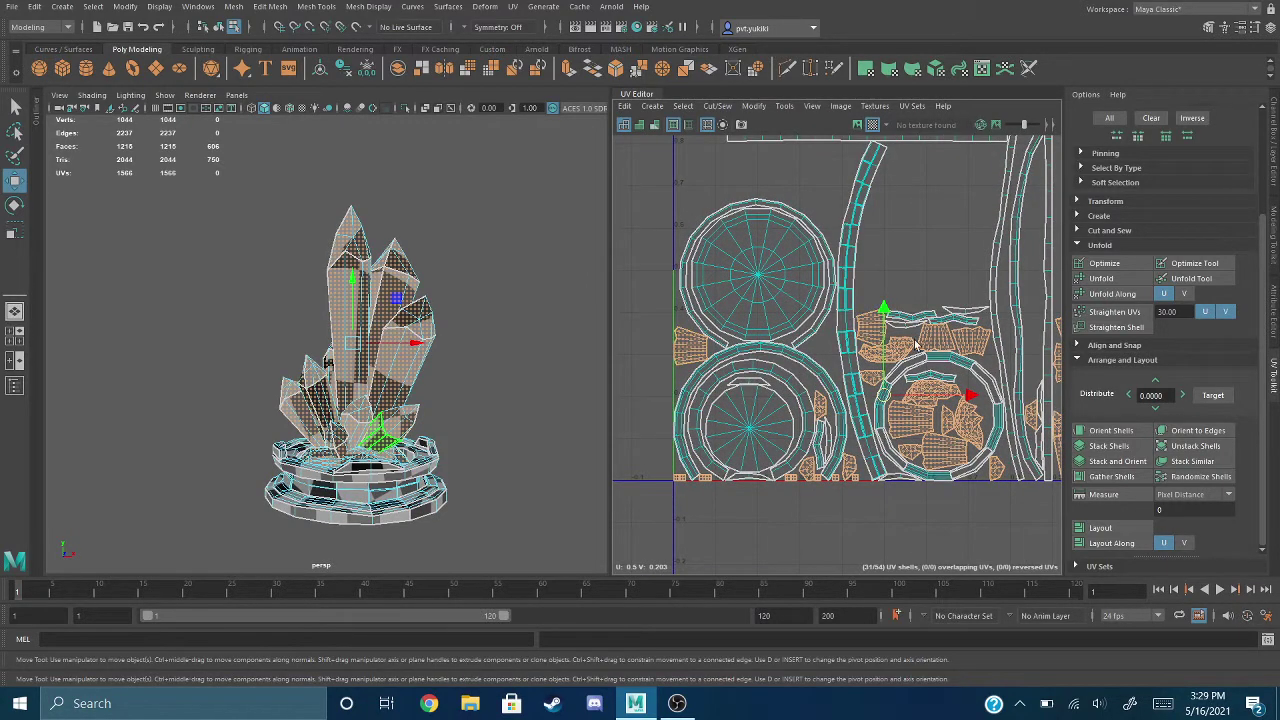
pyautogui.moveTo(943, 289)
pyautogui.keyDown('alt'); pyautogui.mouseDown(button='middle')
pyautogui.moveTo(914, 317)
pyautogui.moveTo(897, 380)
pyautogui.moveTo(922, 302)
pyautogui.mouseUp(button='middle'); pyautogui.keyUp('alt')
pyautogui.scroll(-2, 920, 305)
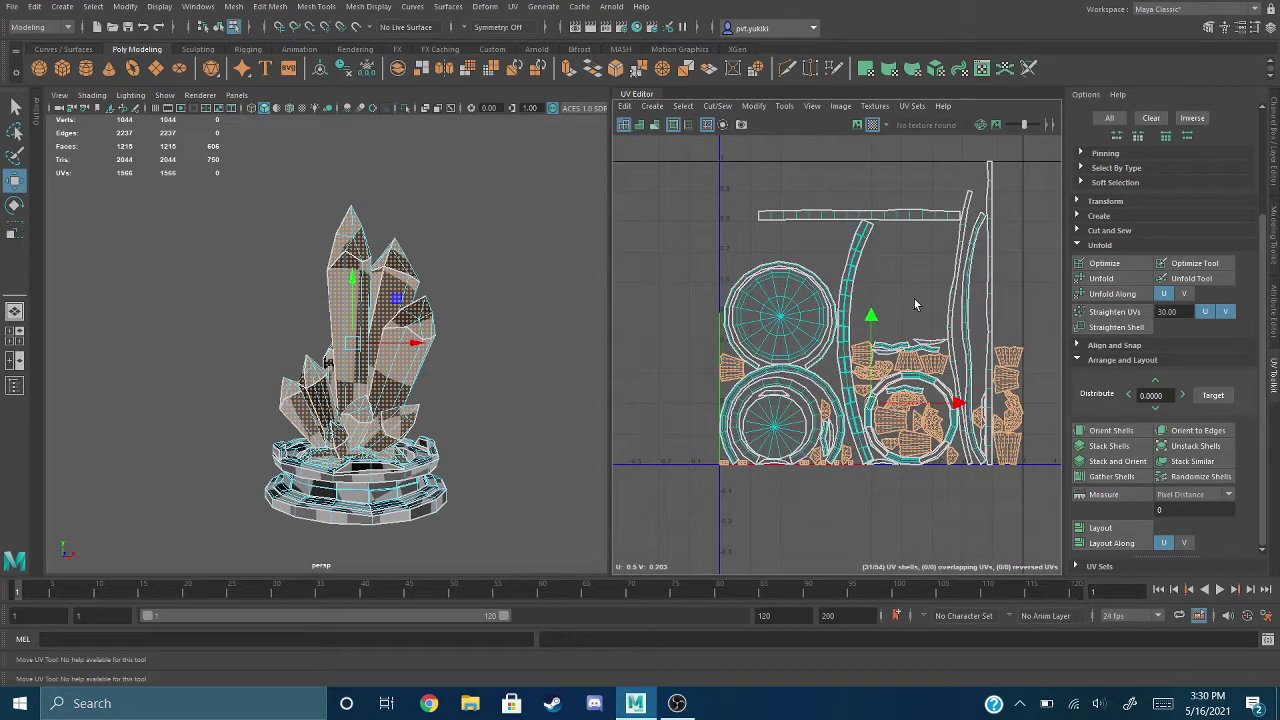
# Step: Try enlarging the selected crystal and rock shells and packing them on their own with Gather Shells and Layout
pyautogui.press('r')
pyautogui.moveTo(871, 403); pyautogui.dragTo(934, 440)
pyautogui.scroll(-1, 886, 408)
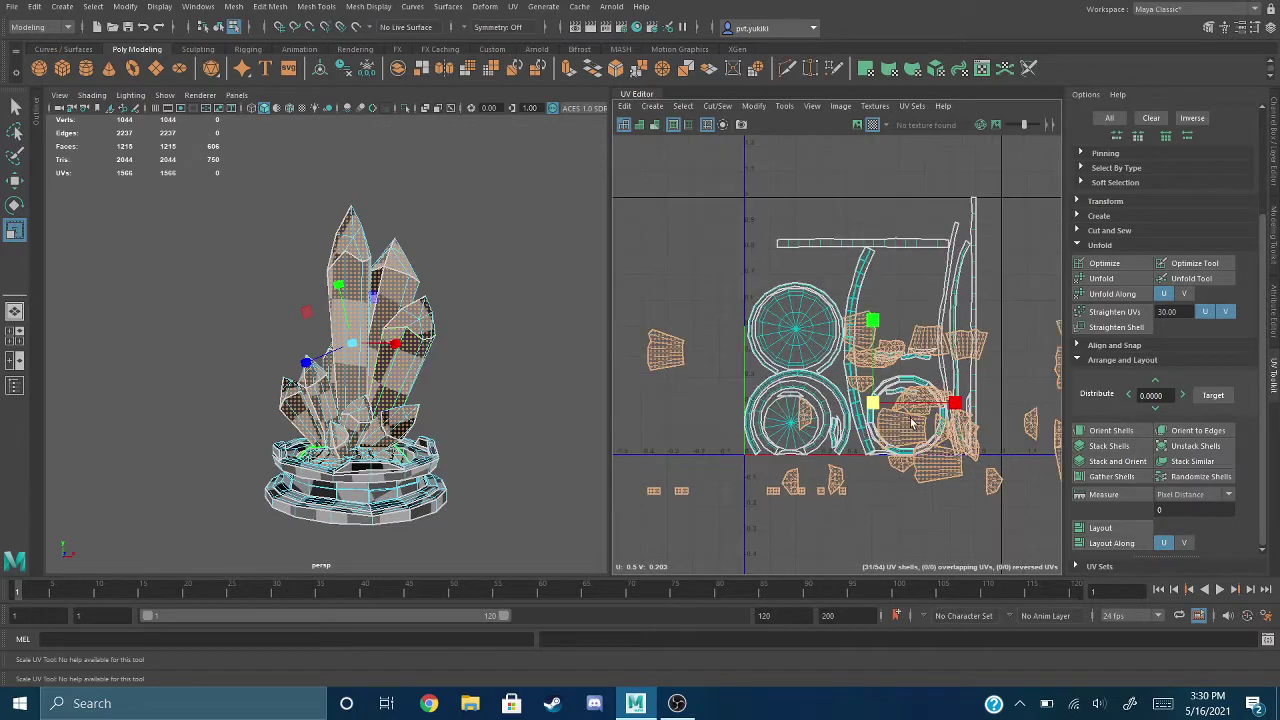
pyautogui.click(1106, 477)
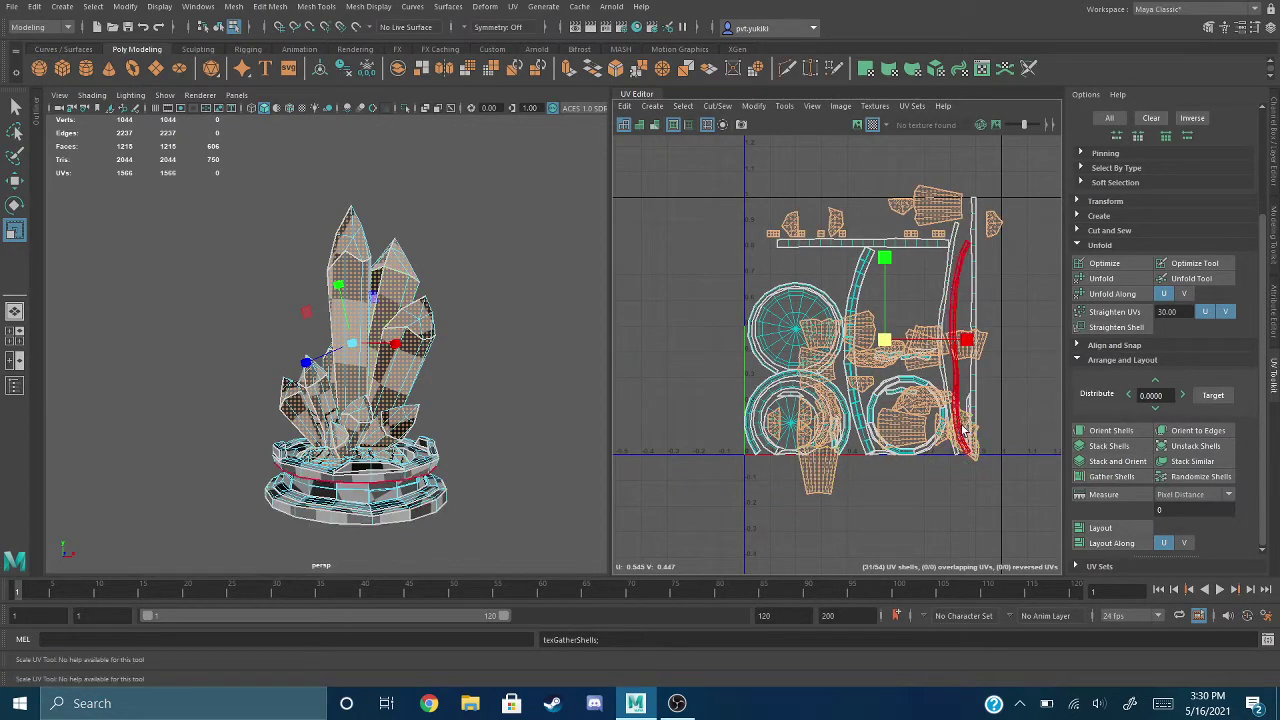
pyautogui.click(1098, 527)
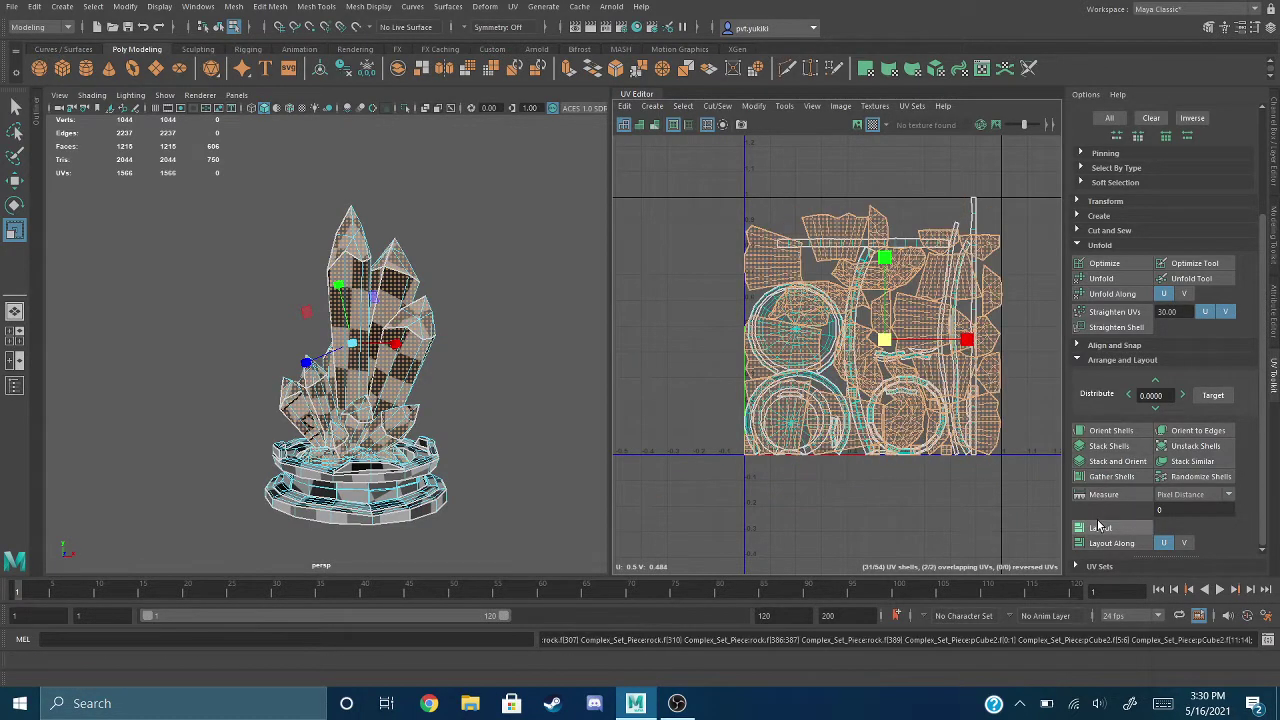
# Step: Select all of the centerpiece's UV shells and repack them together with Layout
pyautogui.moveTo(672, 157); pyautogui.dragTo(1050, 520)
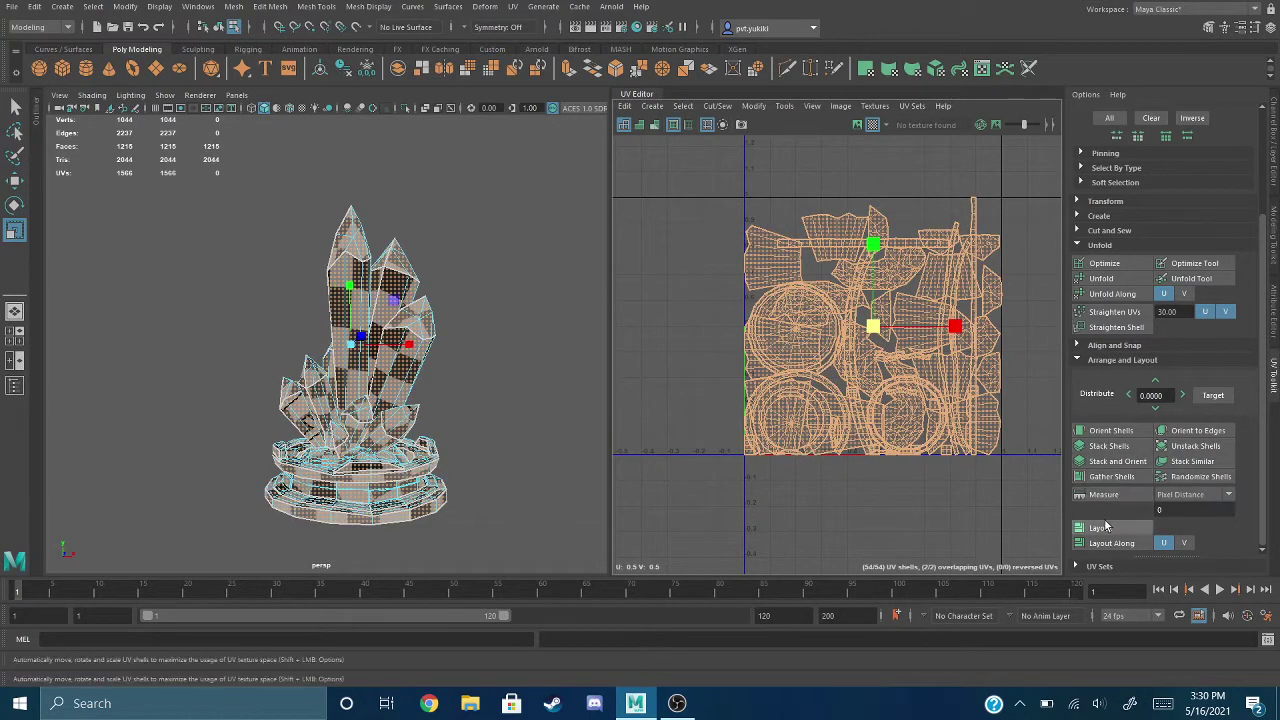
pyautogui.click(1101, 527)
pyautogui.click(786, 298)
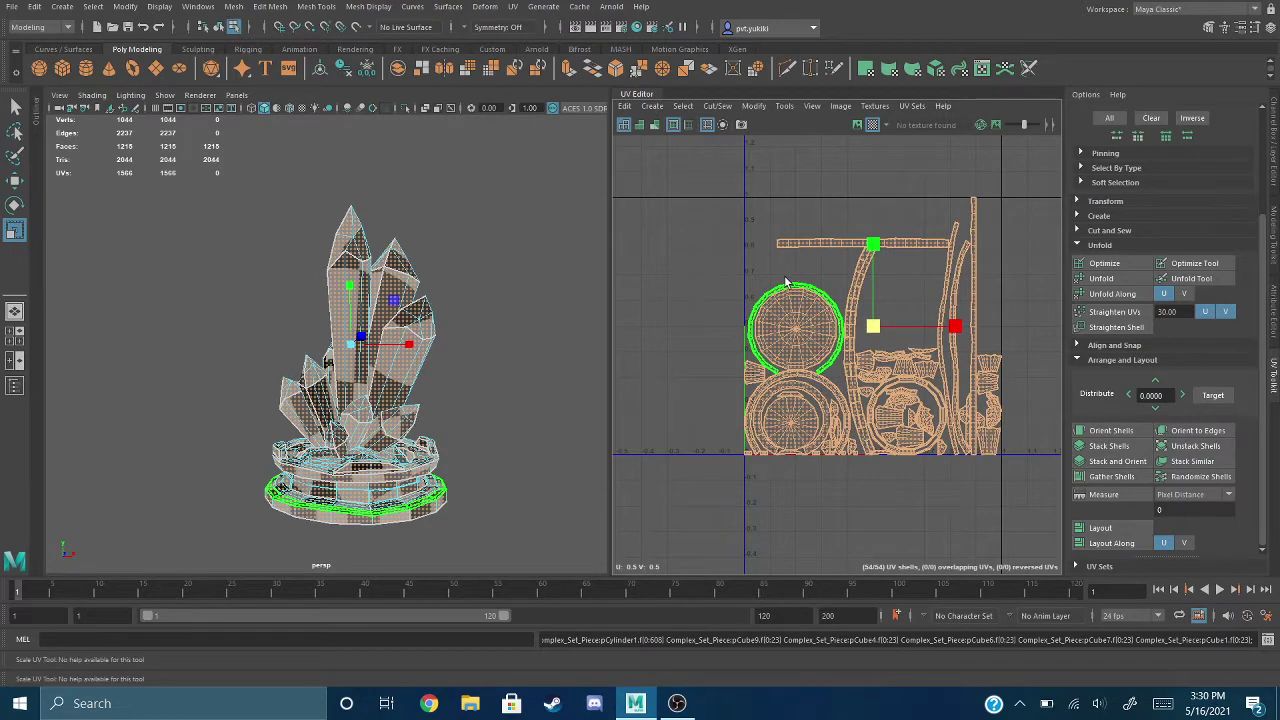
pyautogui.click(911, 435)
pyautogui.scroll(3, 915, 437)
pyautogui.click(700, 172)
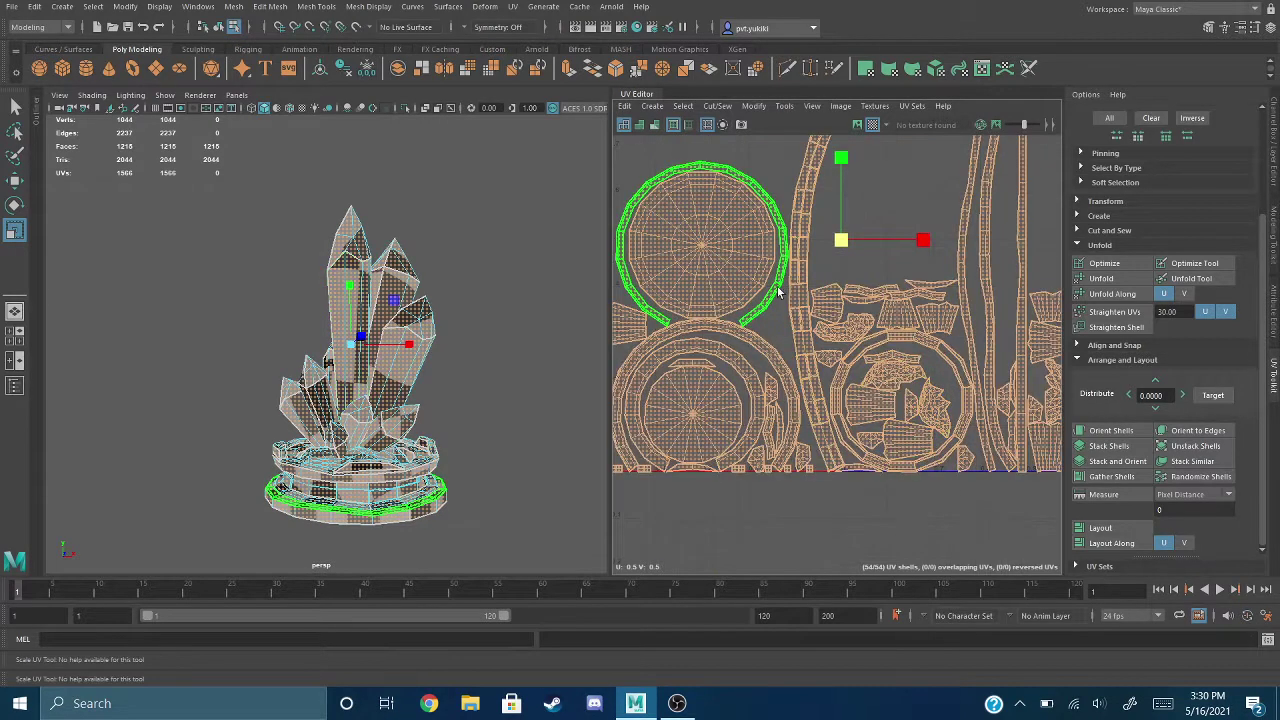
pyautogui.click(705, 328)
# Step: Return to object selection and reselect the entire centerpiece as objects
pyautogui.keyDown('alt'); pyautogui.moveTo(515, 375); pyautogui.dragTo(470, 388); pyautogui.keyUp('alt')
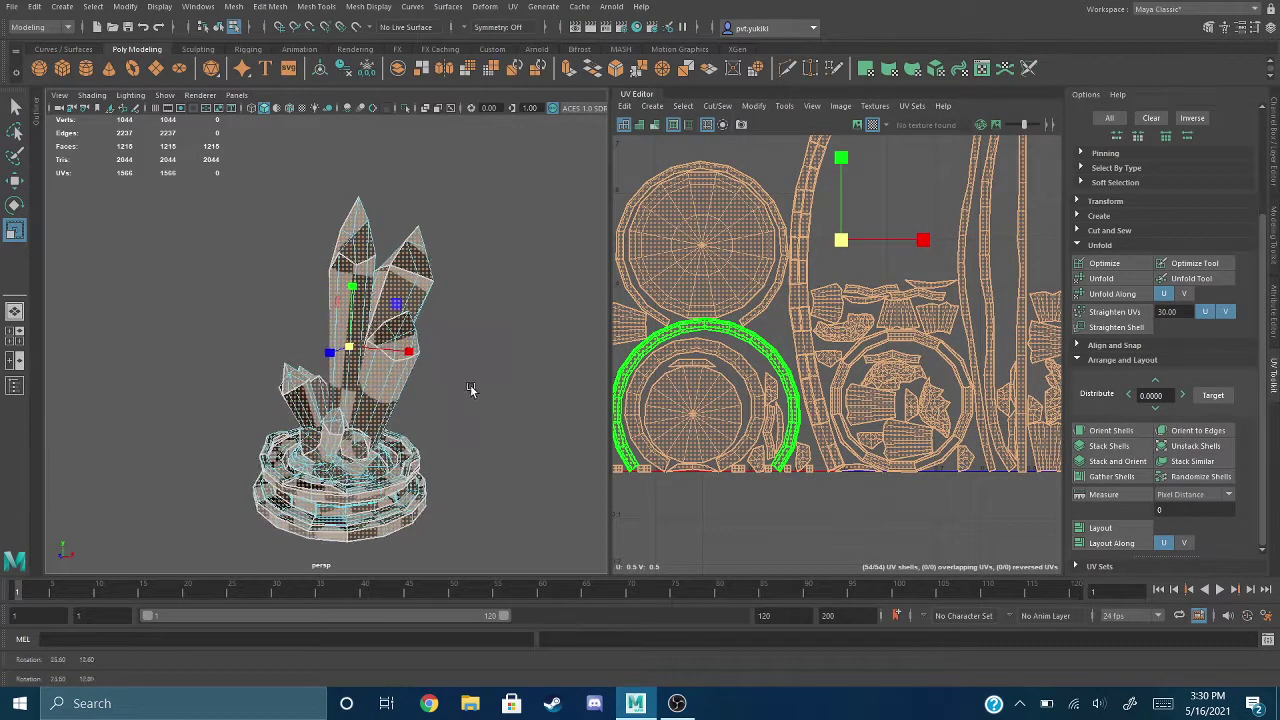
pyautogui.click(494, 377)
pyautogui.rightClick(497, 378)
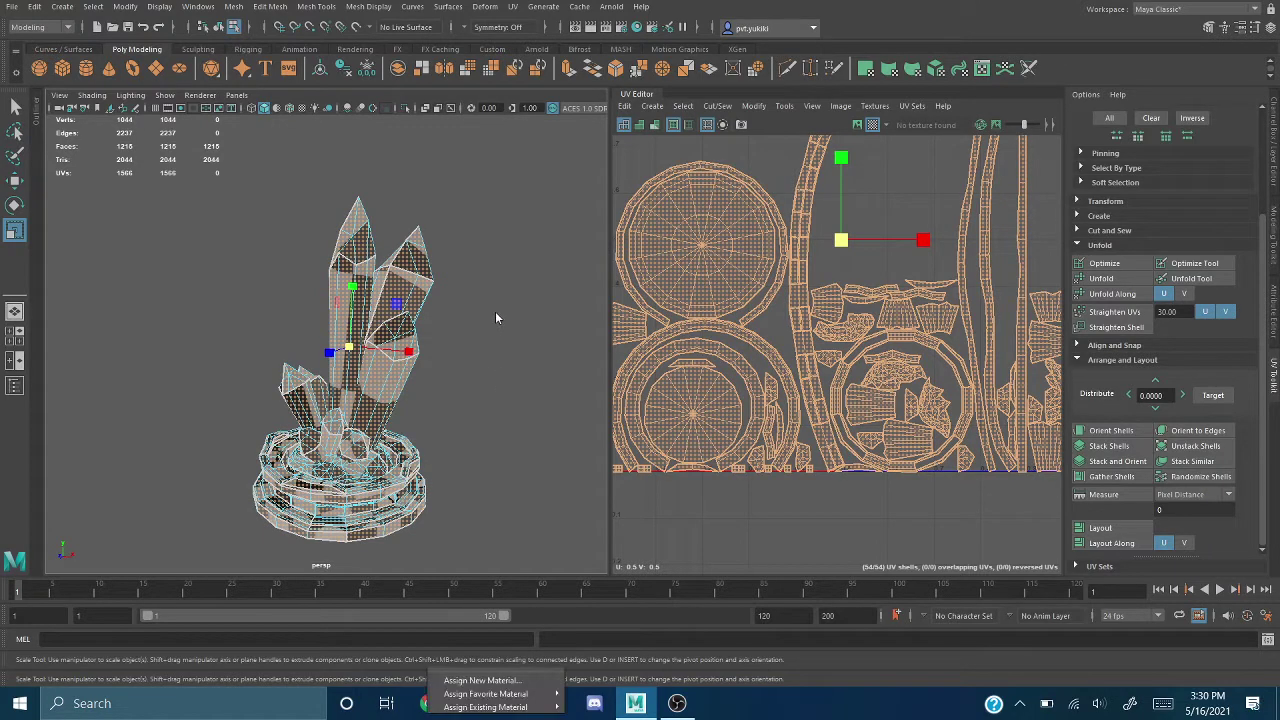
pyautogui.moveTo(520, 301); pyautogui.dragTo(525, 303, button='right')
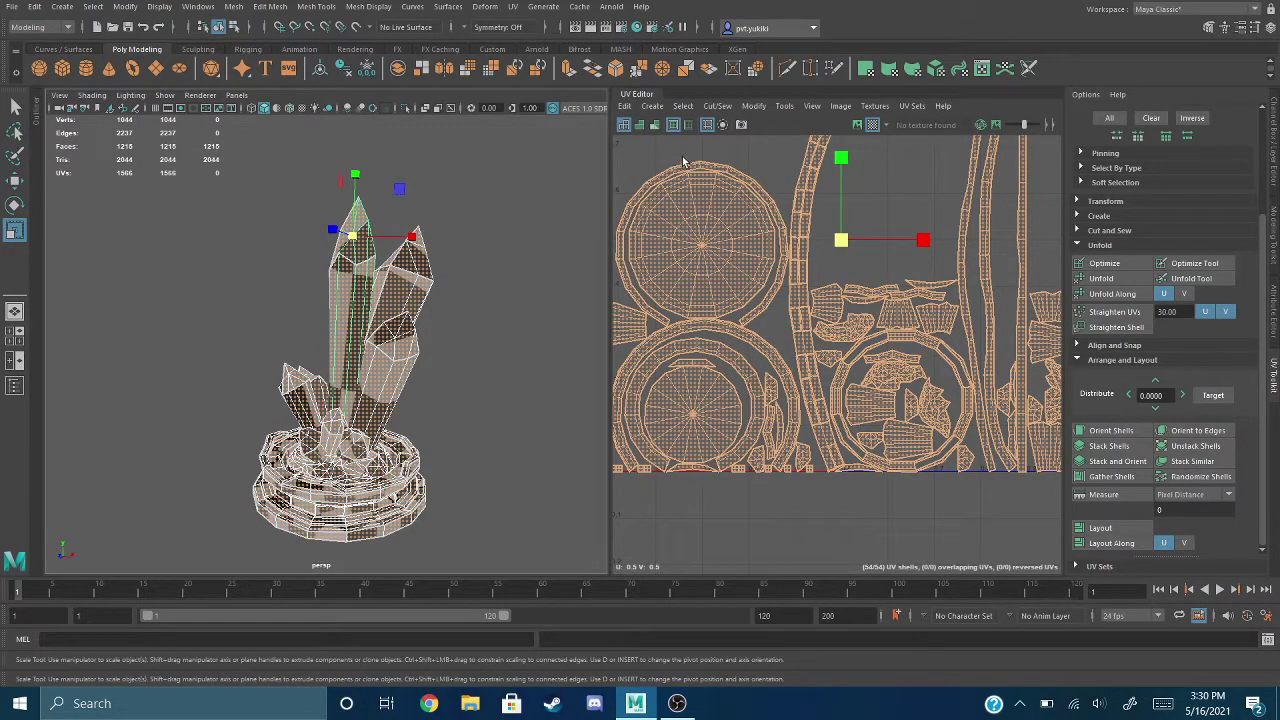
pyautogui.scroll(-3, 733, 250)
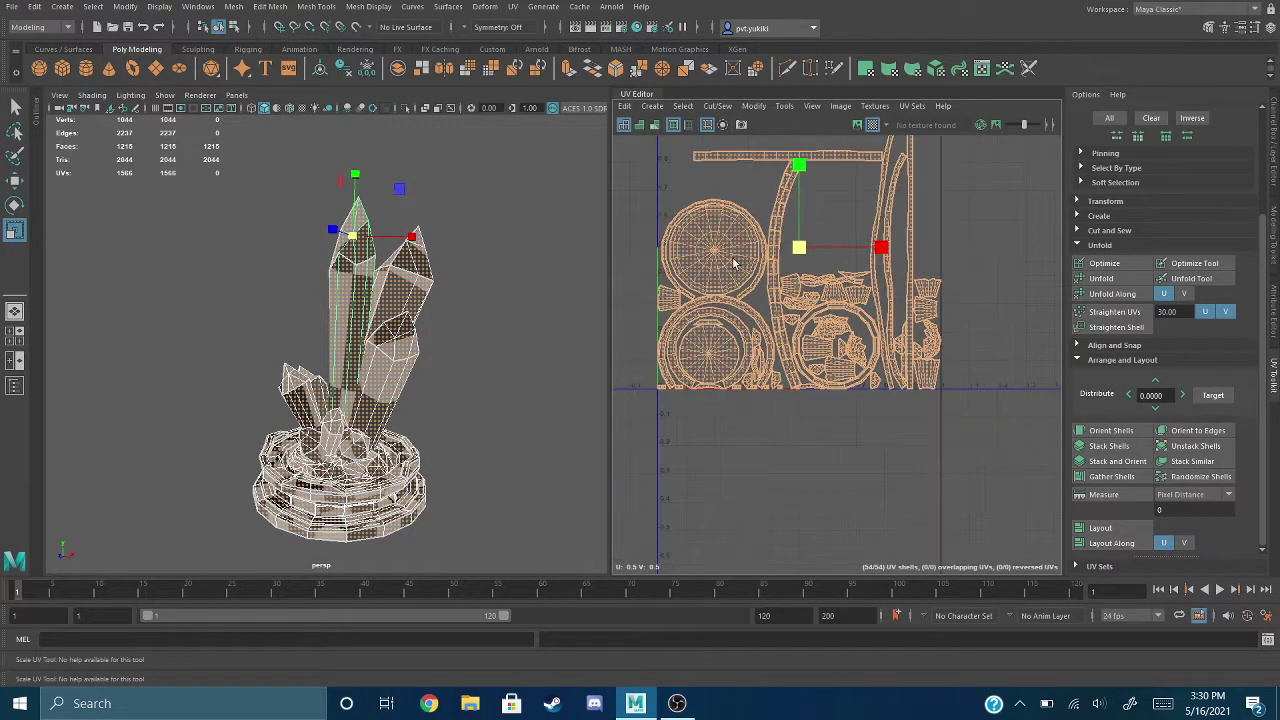
pyautogui.keyDown('alt'); pyautogui.moveTo(710, 190); pyautogui.dragTo(708, 277, button='middle'); pyautogui.keyUp('alt')
pyautogui.press('q')
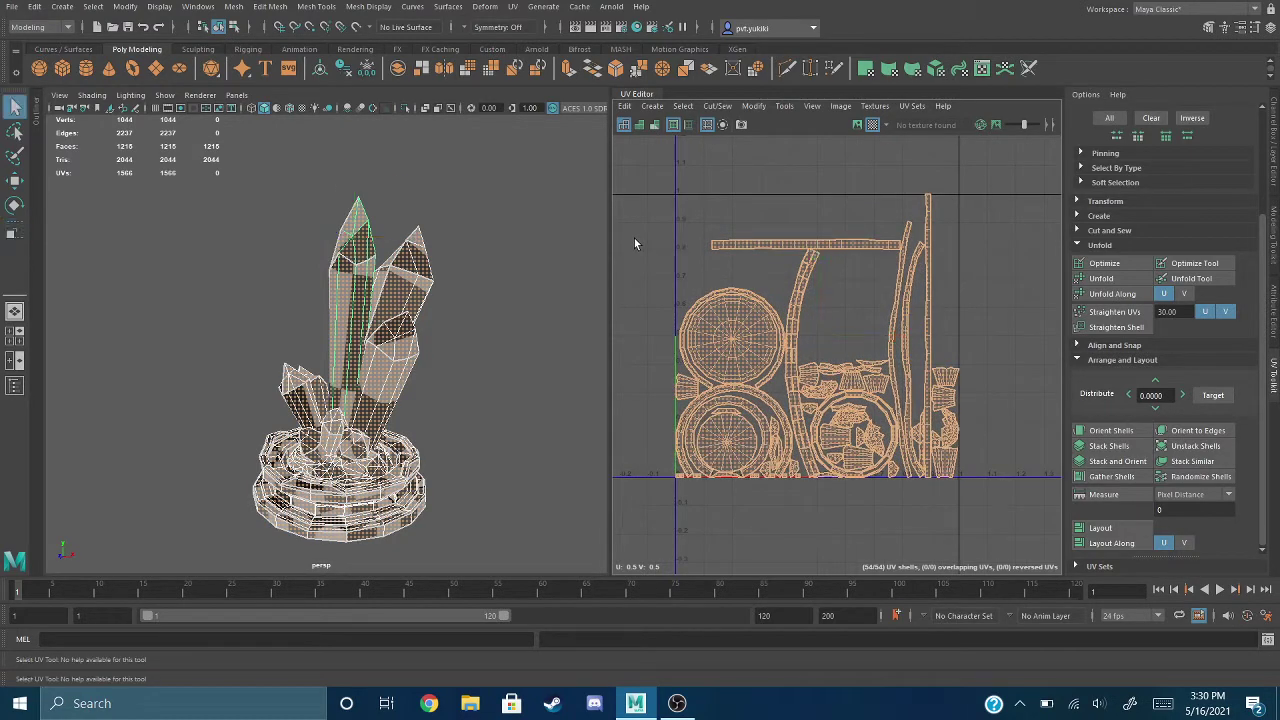
pyautogui.click(578, 278)
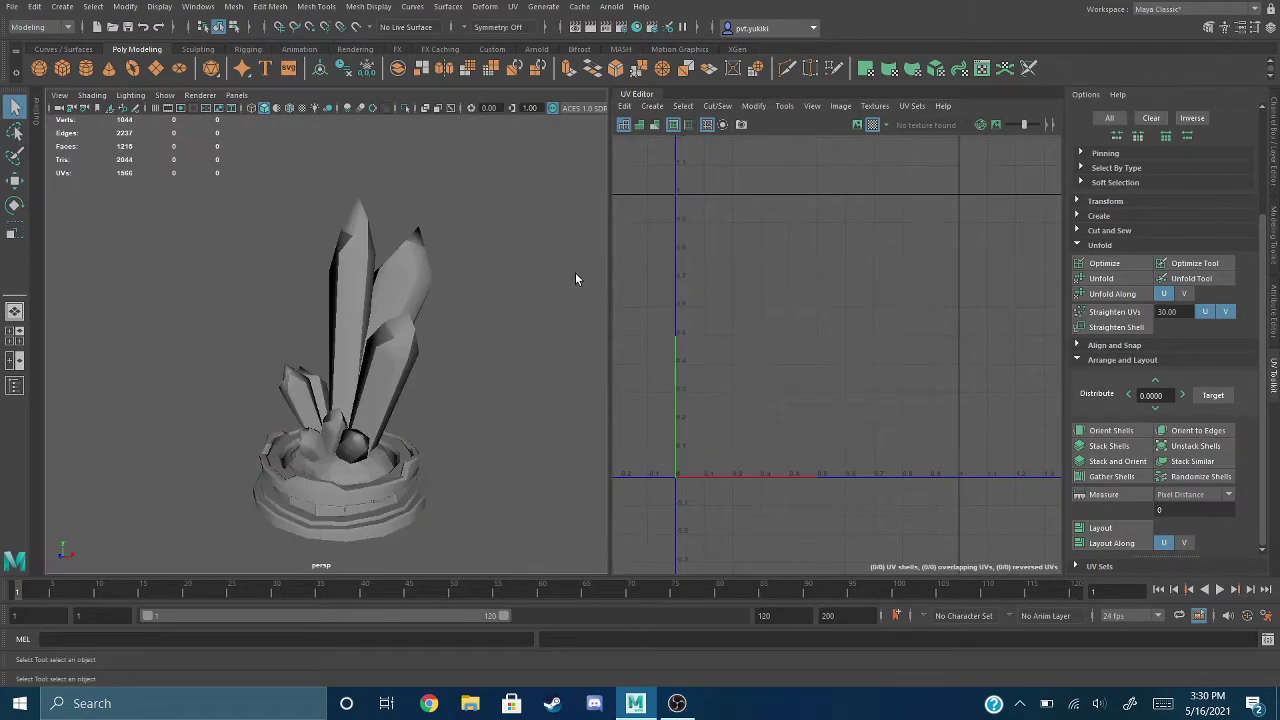
pyautogui.moveTo(221, 190); pyautogui.dragTo(496, 490)
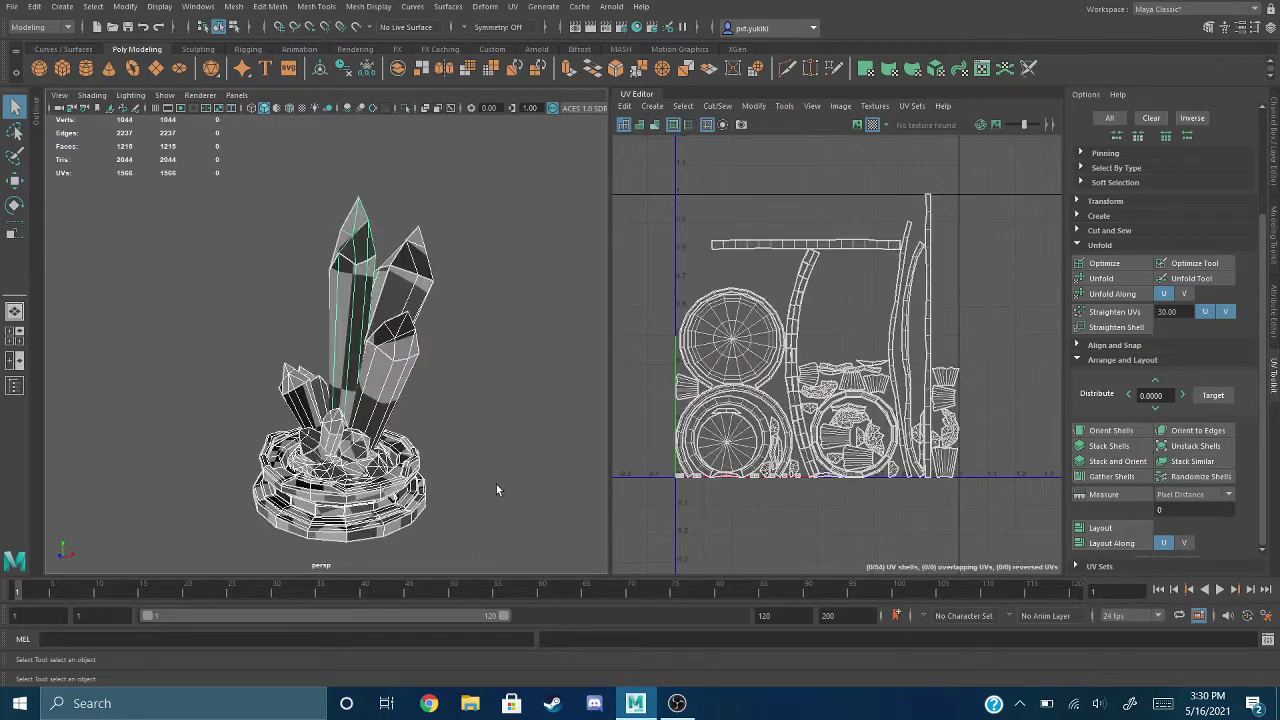
# Step: Turn on the UV distortion display and examine the disc, ring, rock and crystal shells for stretching
pyautogui.keyDown('alt'); pyautogui.moveTo(515, 404); pyautogui.dragTo(423, 358); pyautogui.keyUp('alt')
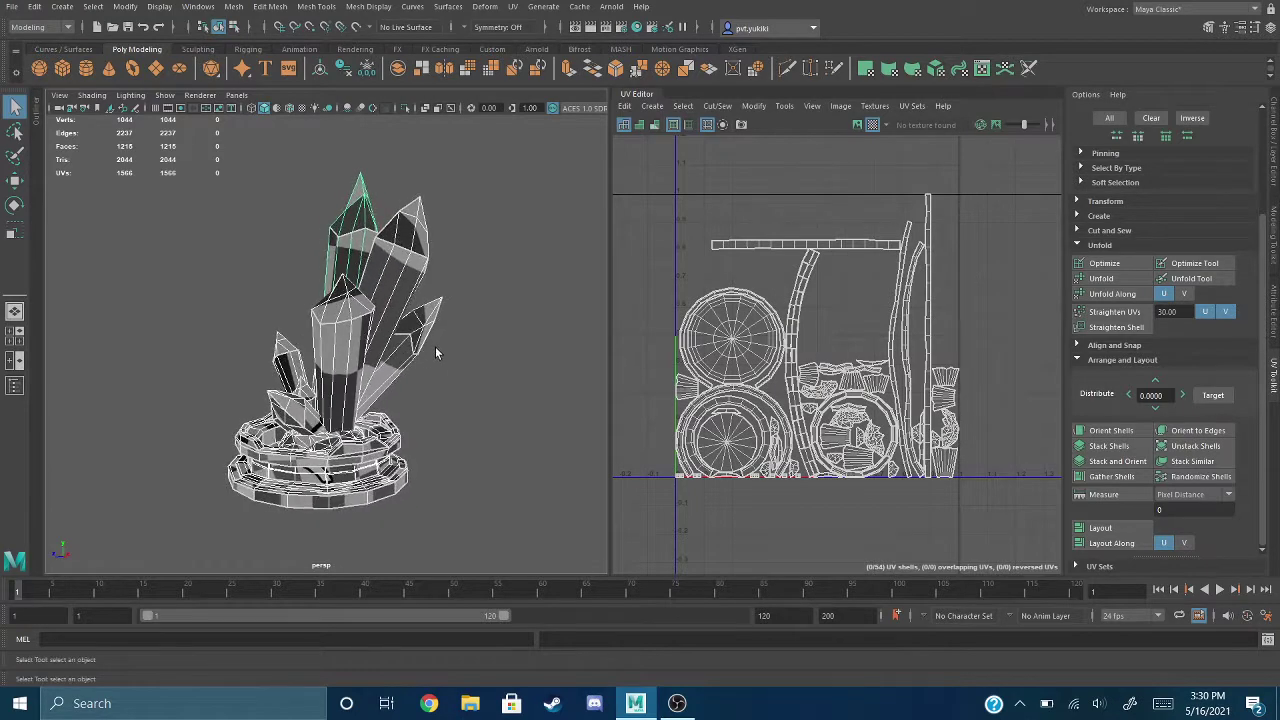
pyautogui.keyDown('alt'); pyautogui.moveTo(436, 352); pyautogui.dragTo(482, 326, button='middle'); pyautogui.keyUp('alt')
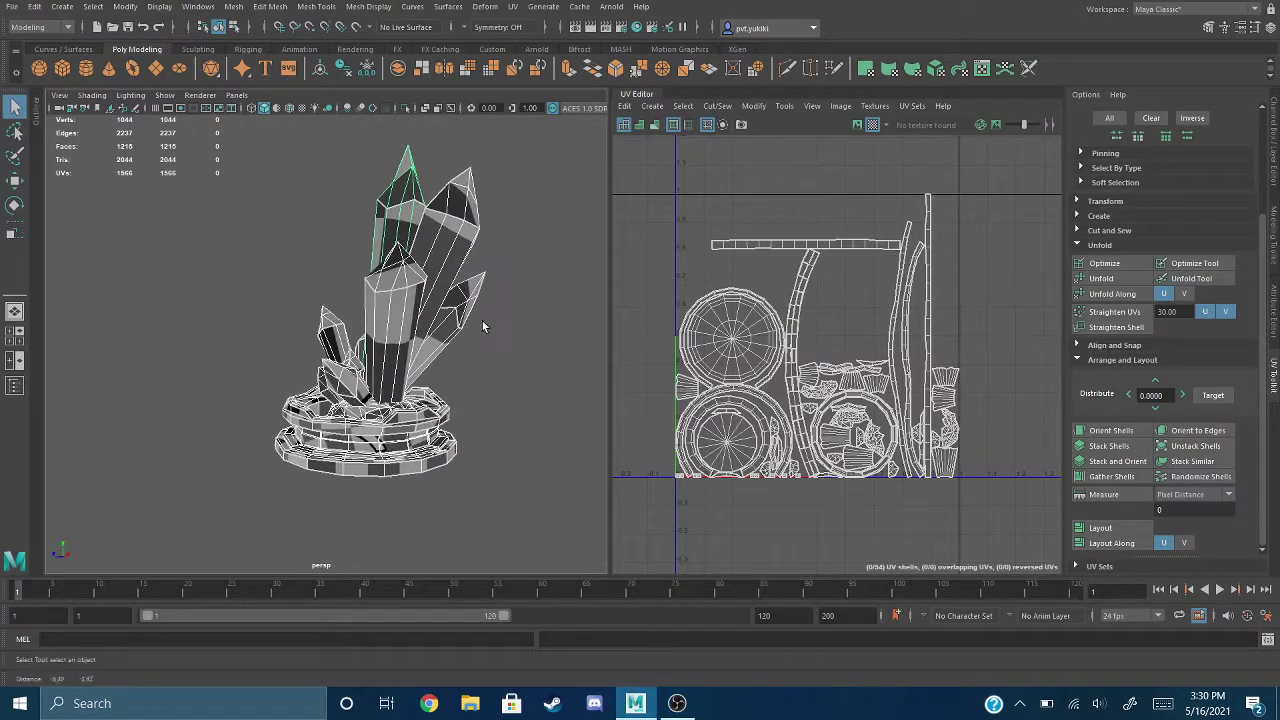
pyautogui.click(654, 124)
pyautogui.scroll(2, 702, 363)
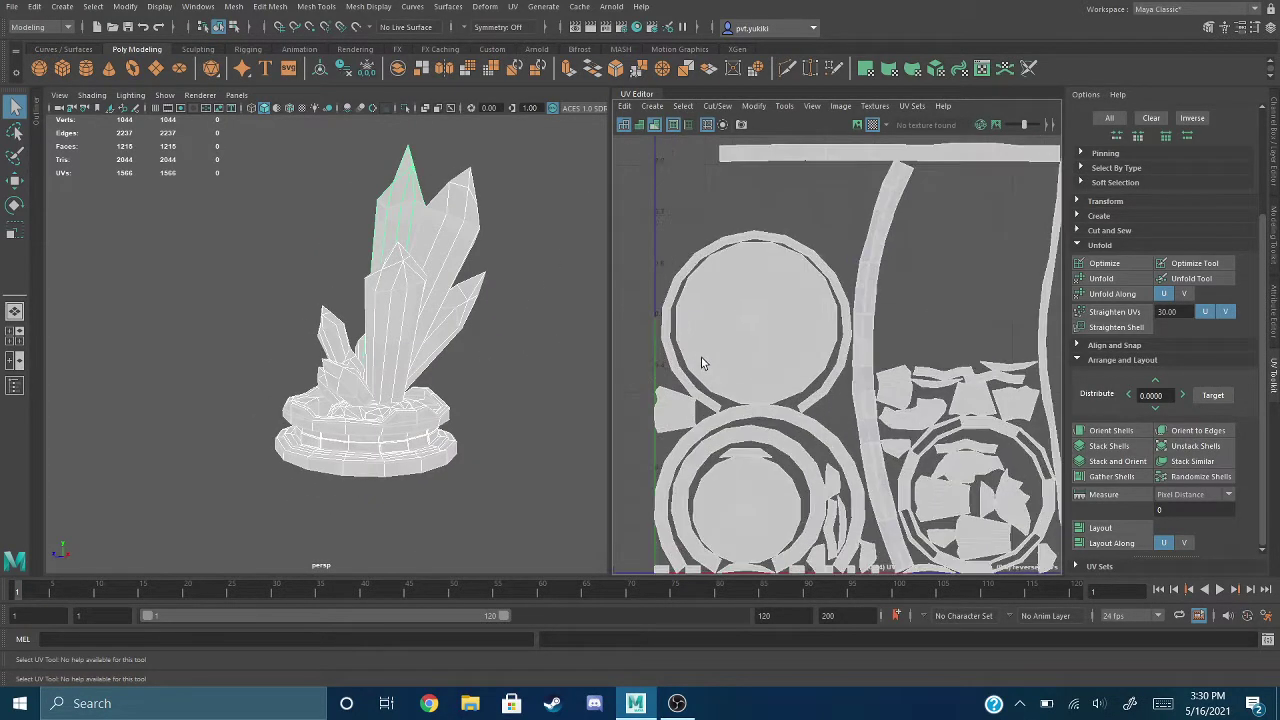
pyautogui.keyDown('alt'); pyautogui.moveTo(776, 386); pyautogui.dragTo(786, 252, button='middle'); pyautogui.keyUp('alt')
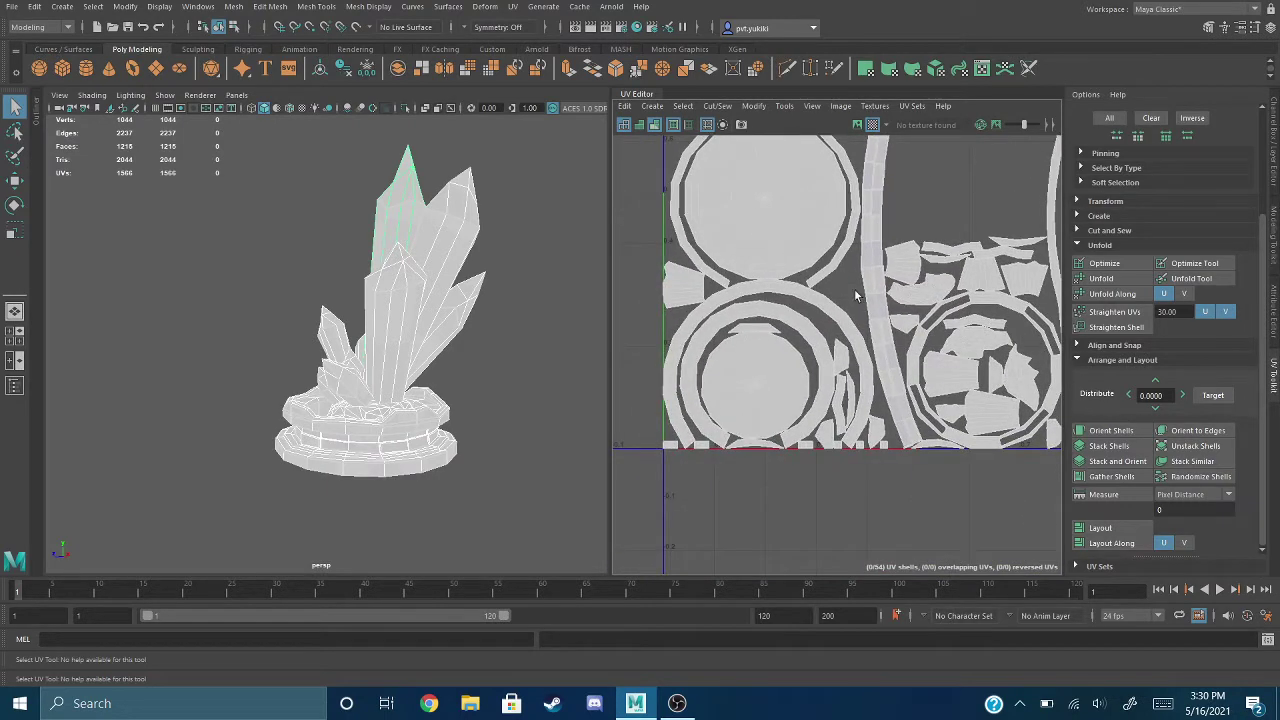
pyautogui.keyDown('alt'); pyautogui.moveTo(855, 296); pyautogui.dragTo(822, 322, button='middle'); pyautogui.keyUp('alt')
pyautogui.keyDown('alt'); pyautogui.moveTo(899, 316); pyautogui.dragTo(848, 331, button='middle'); pyautogui.keyUp('alt')
pyautogui.keyDown('alt'); pyautogui.moveTo(955, 353); pyautogui.dragTo(938, 274, button='middle'); pyautogui.keyUp('alt')
pyautogui.scroll(3, 869, 375)
pyautogui.scroll(2, 849, 354)
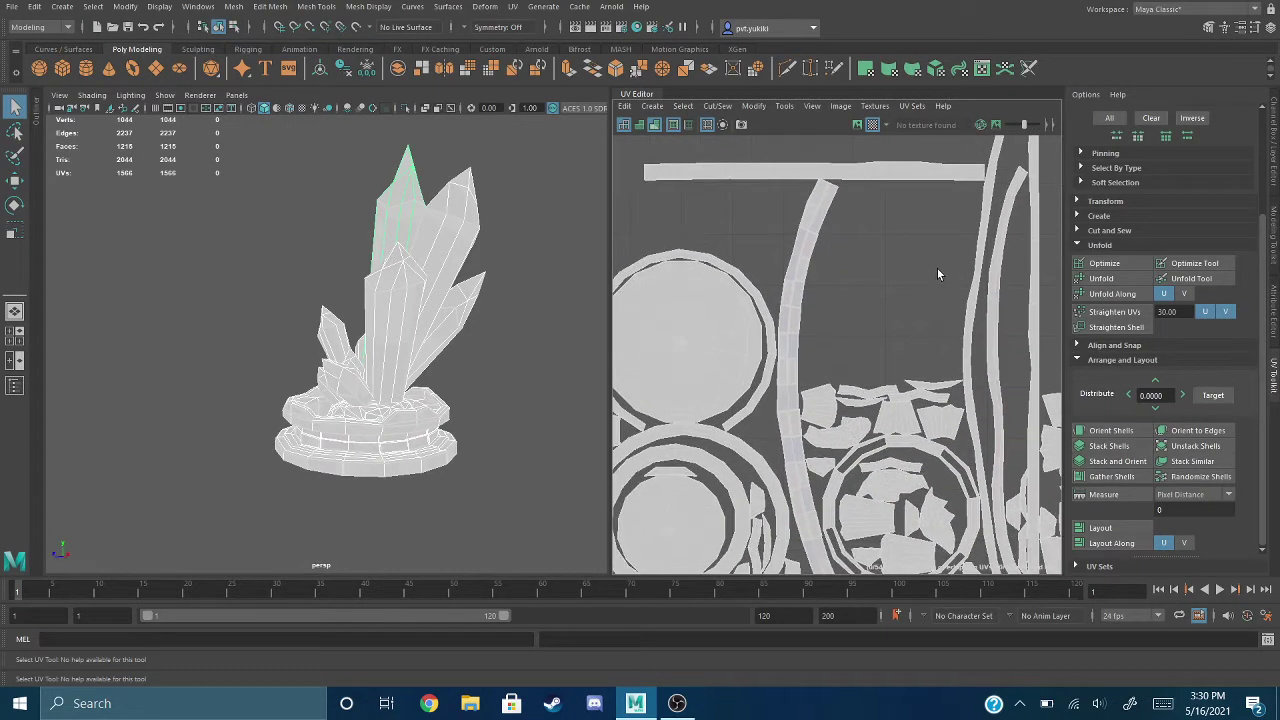
# Step: Examine the curved strip shell and its neighbours closely for distortion, and turn the distortion display off
pyautogui.keyDown('alt'); pyautogui.moveTo(829, 340); pyautogui.dragTo(858, 305, button='middle'); pyautogui.keyUp('alt')
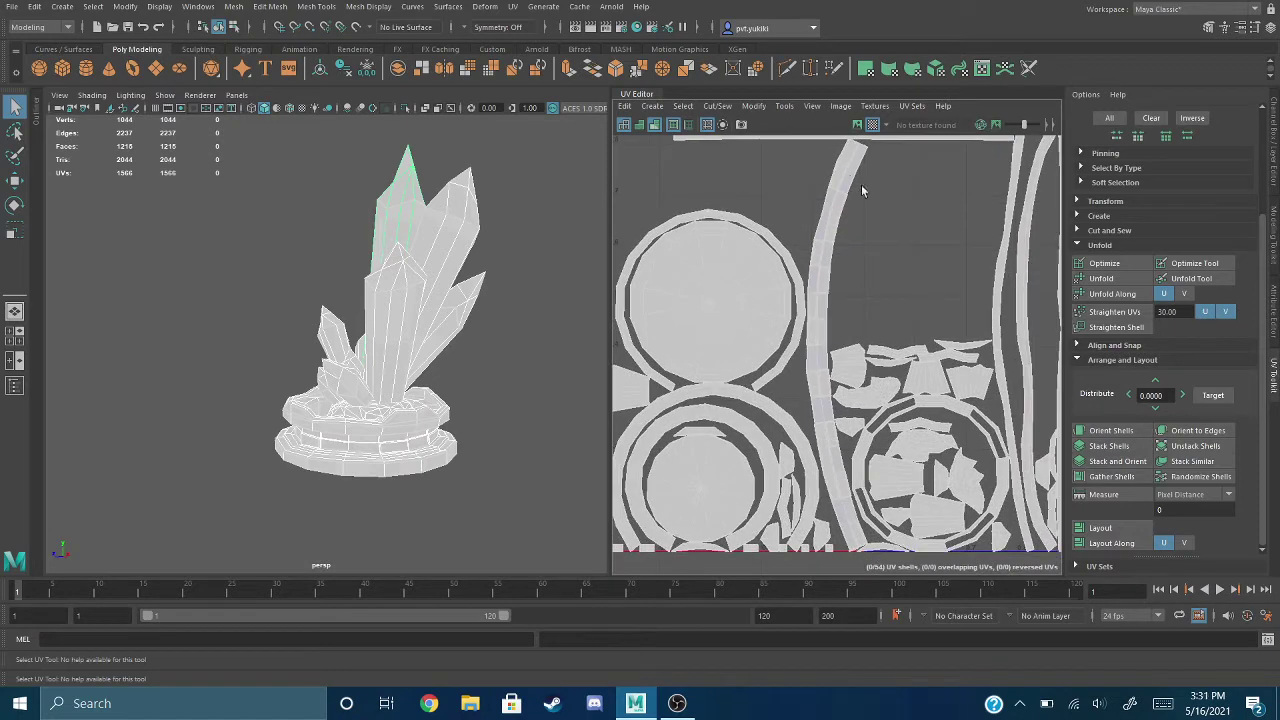
pyautogui.scroll(4, 862, 190)
pyautogui.keyDown('alt'); pyautogui.moveTo(854, 221); pyautogui.dragTo(894, 334, button='middle'); pyautogui.keyUp('alt')
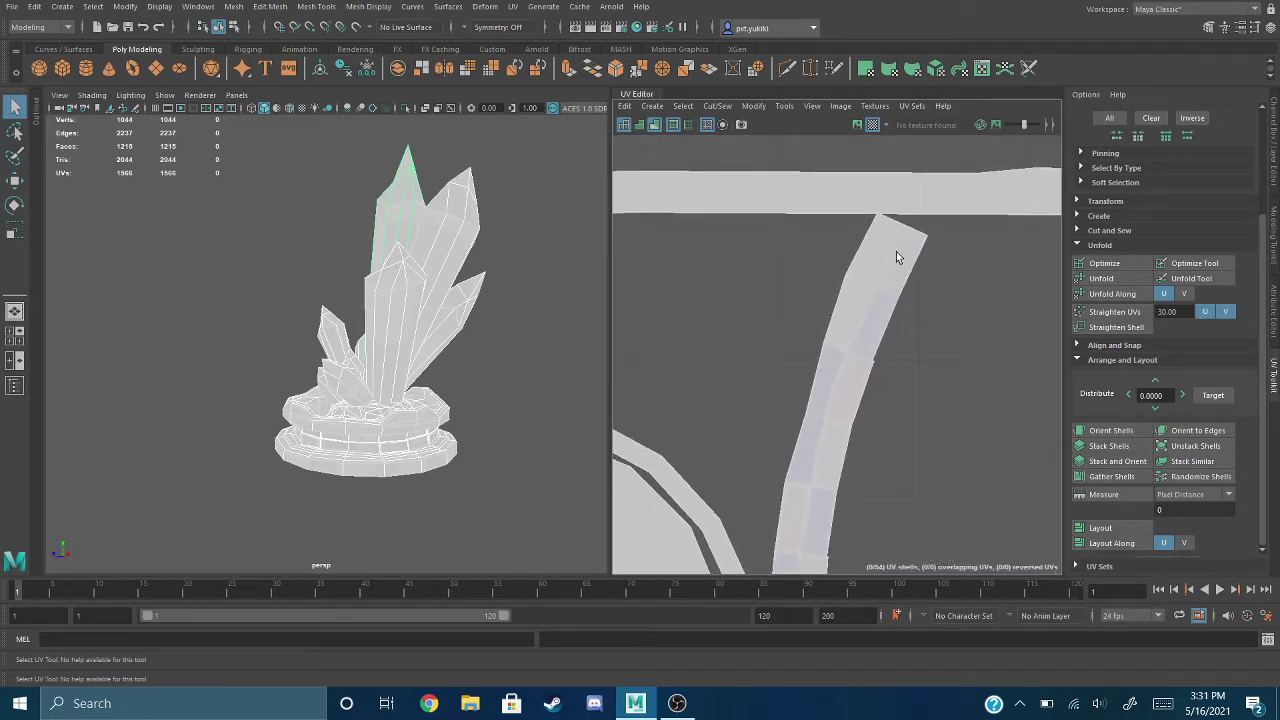
pyautogui.keyDown('alt'); pyautogui.moveTo(893, 418); pyautogui.dragTo(913, 250, button='middle'); pyautogui.keyUp('alt')
pyautogui.keyDown('alt'); pyautogui.moveTo(898, 460); pyautogui.dragTo(871, 257, button='middle'); pyautogui.keyUp('alt')
pyautogui.scroll(-2, 808, 376)
pyautogui.scroll(-2, 808, 376)
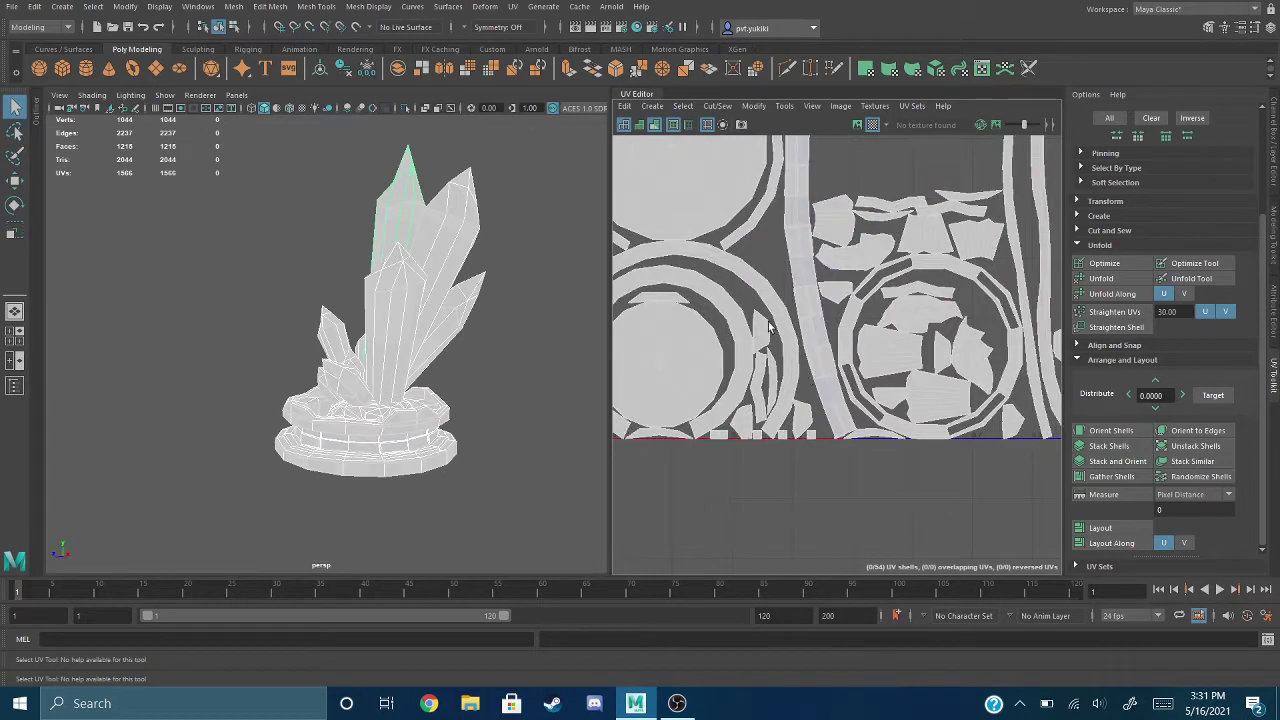
pyautogui.scroll(-4, 806, 350)
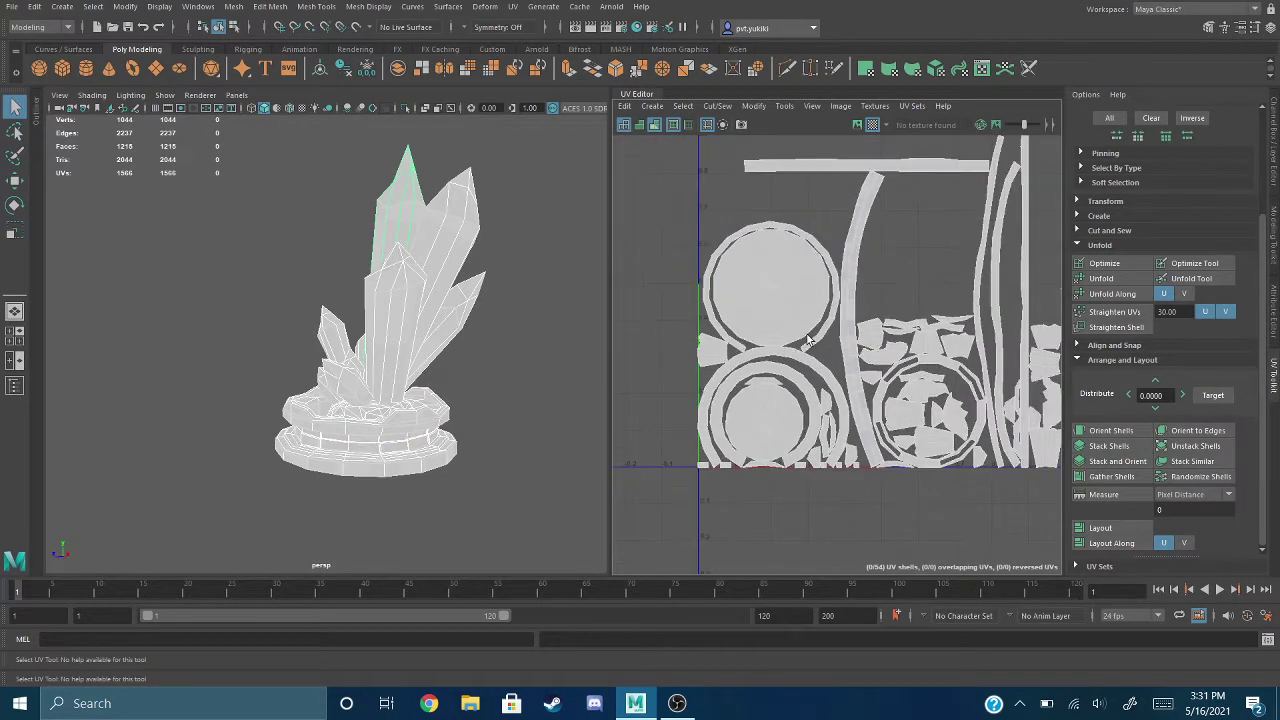
pyautogui.scroll(-2, 860, 285)
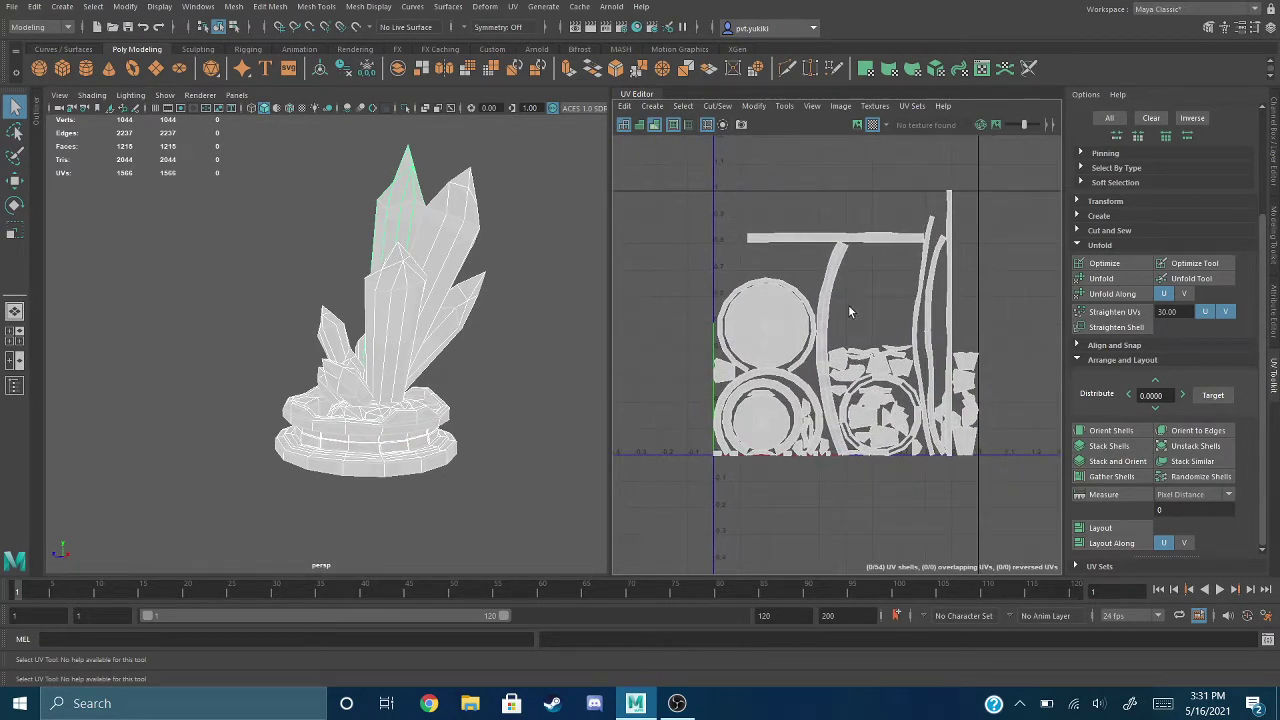
pyautogui.scroll(2, 858, 312)
pyautogui.click(655, 126)
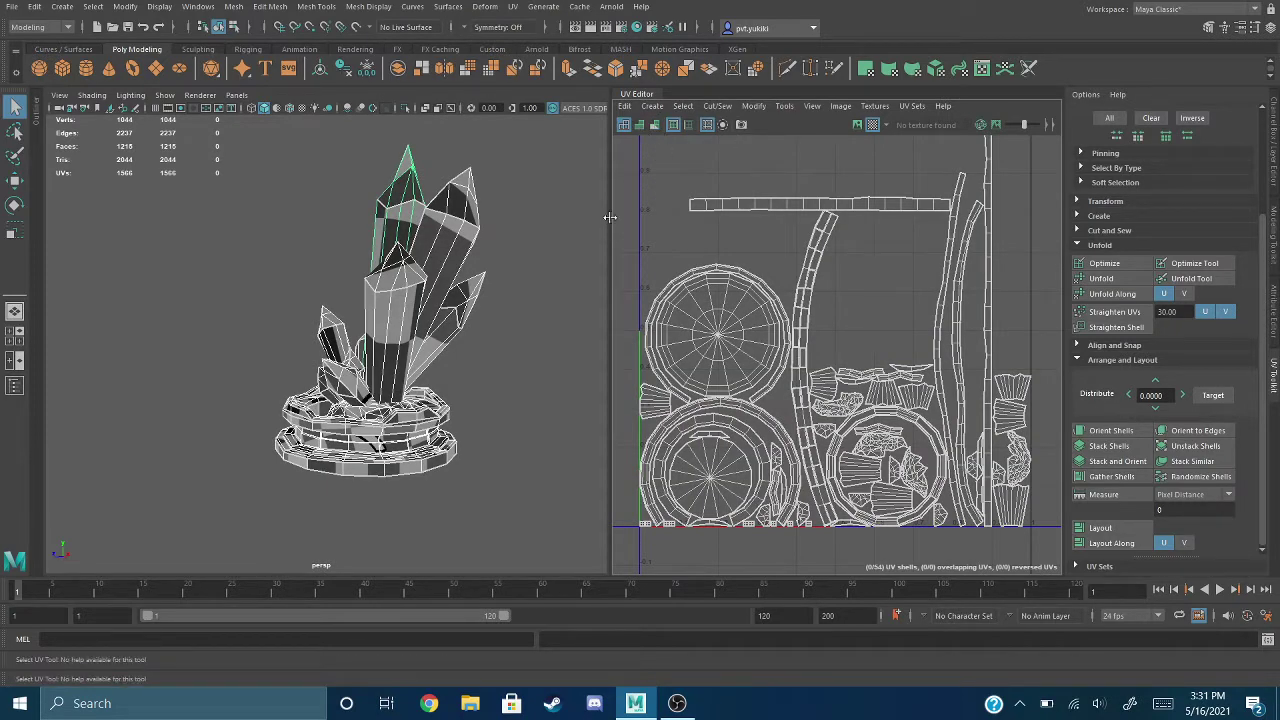
# Step: Show the UV shells shaded and examine their facing direction across the layout
pyautogui.click(639, 125)
pyautogui.scroll(5, 742, 318)
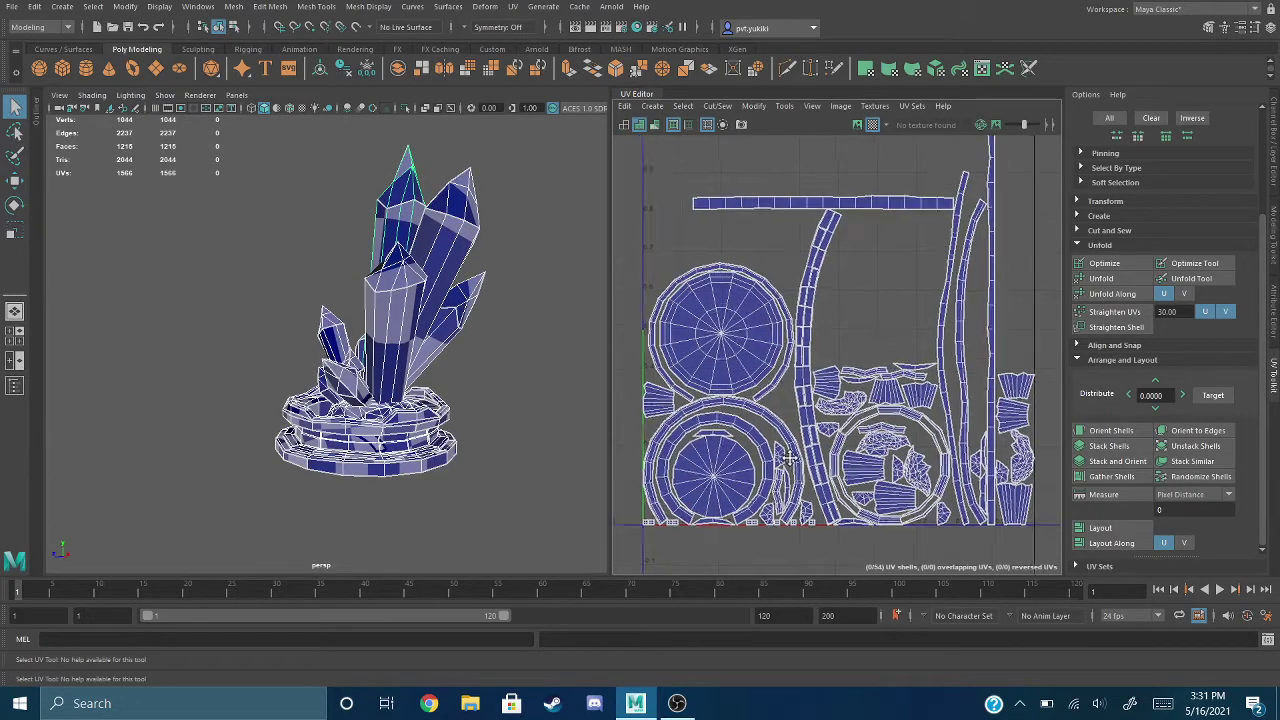
pyautogui.keyDown('alt'); pyautogui.moveTo(785, 420); pyautogui.dragTo(874, 404, button='middle'); pyautogui.keyUp('alt')
pyautogui.keyDown('alt'); pyautogui.moveTo(823, 399); pyautogui.dragTo(768, 408, button='middle'); pyautogui.keyUp('alt')
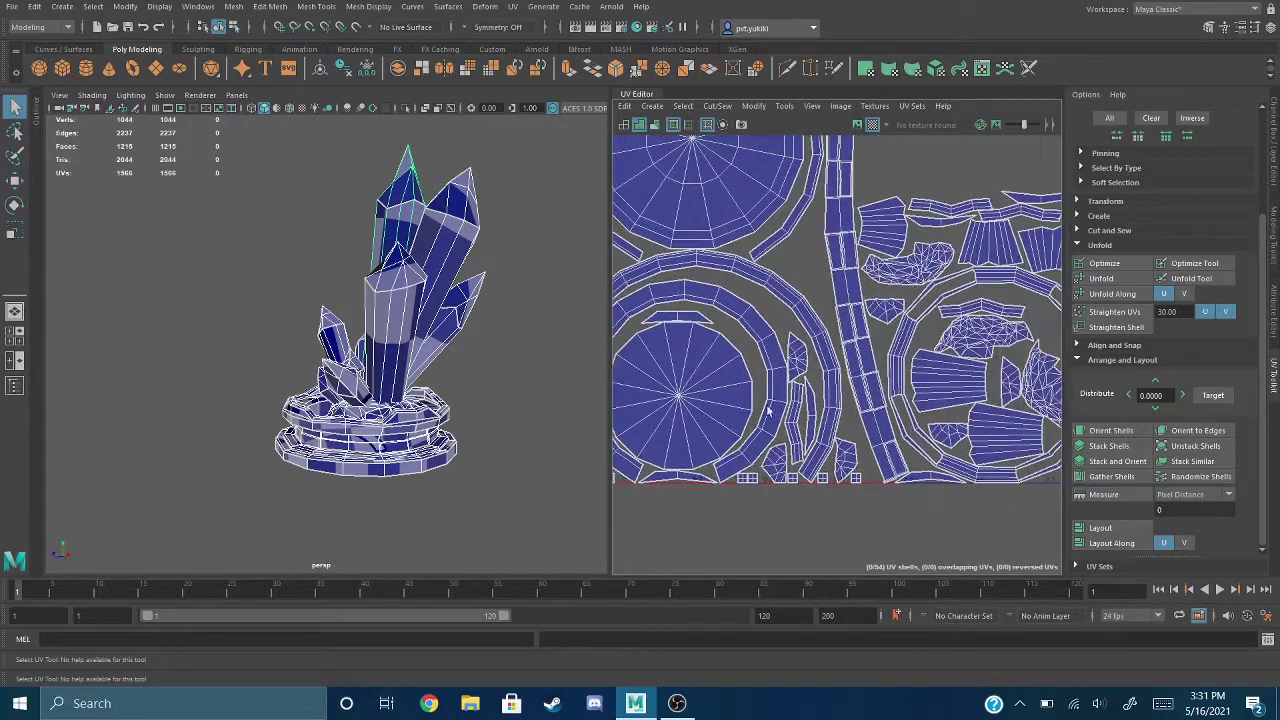
pyautogui.moveTo(938, 366)
pyautogui.keyDown('alt'); pyautogui.mouseDown(button='middle')
pyautogui.moveTo(790, 381)
pyautogui.moveTo(728, 516)
pyautogui.mouseUp(button='middle'); pyautogui.keyUp('alt')
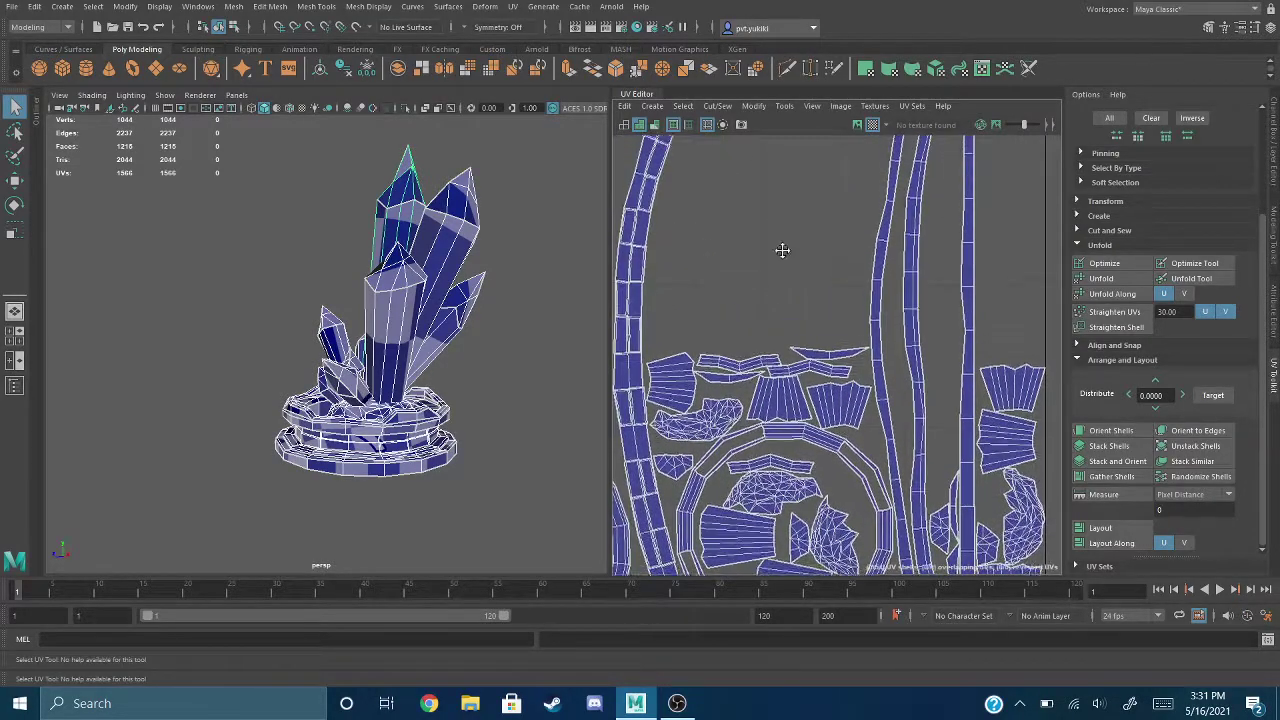
# Step: Frame the full UV layout and return the shells to wireframe display
pyautogui.keyDown('alt'); pyautogui.moveTo(780, 252); pyautogui.dragTo(862, 370, button='right'); pyautogui.keyUp('alt')
pyautogui.keyDown('alt'); pyautogui.moveTo(854, 354); pyautogui.dragTo(761, 242, button='middle'); pyautogui.keyUp('alt')
pyautogui.scroll(-3, 790, 250)
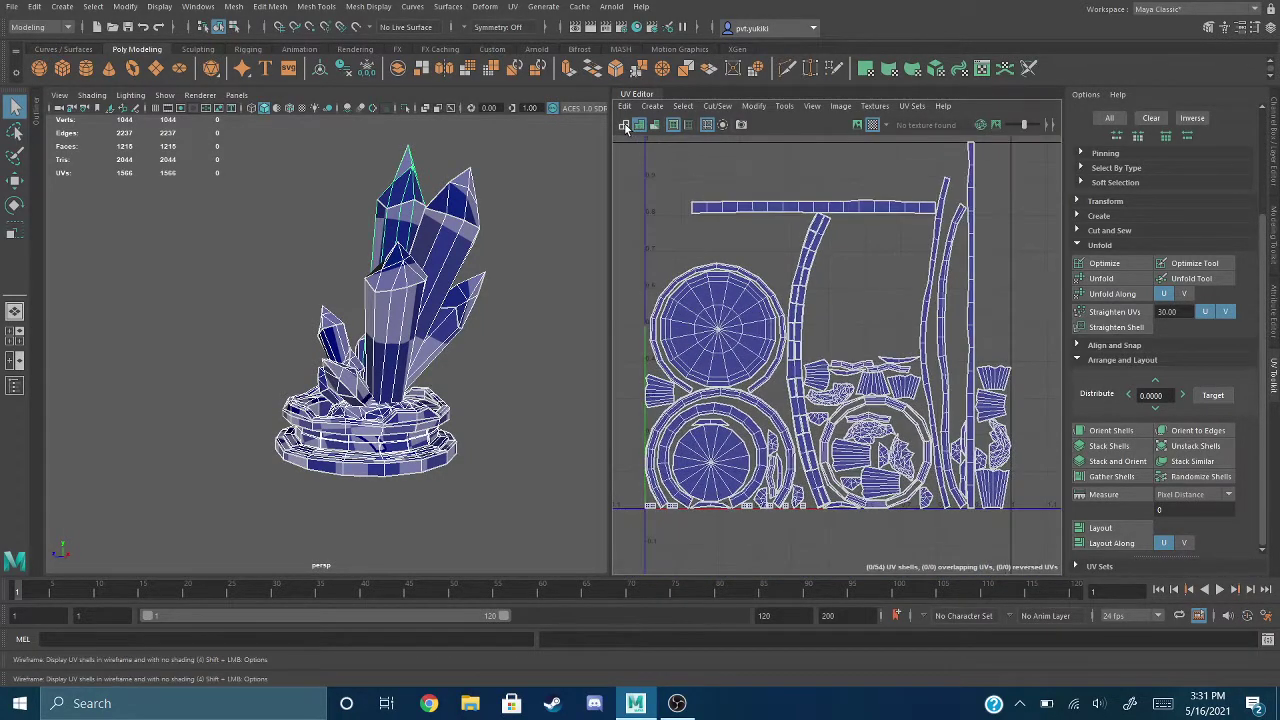
pyautogui.click(639, 124)
# Step: Examine the crystals, rocks and stacked base of the centerpiece from all sides in the perspective view
pyautogui.keyDown('alt'); pyautogui.moveTo(476, 376); pyautogui.dragTo(544, 395); pyautogui.keyUp('alt')
pyautogui.scroll(2, 544, 395)
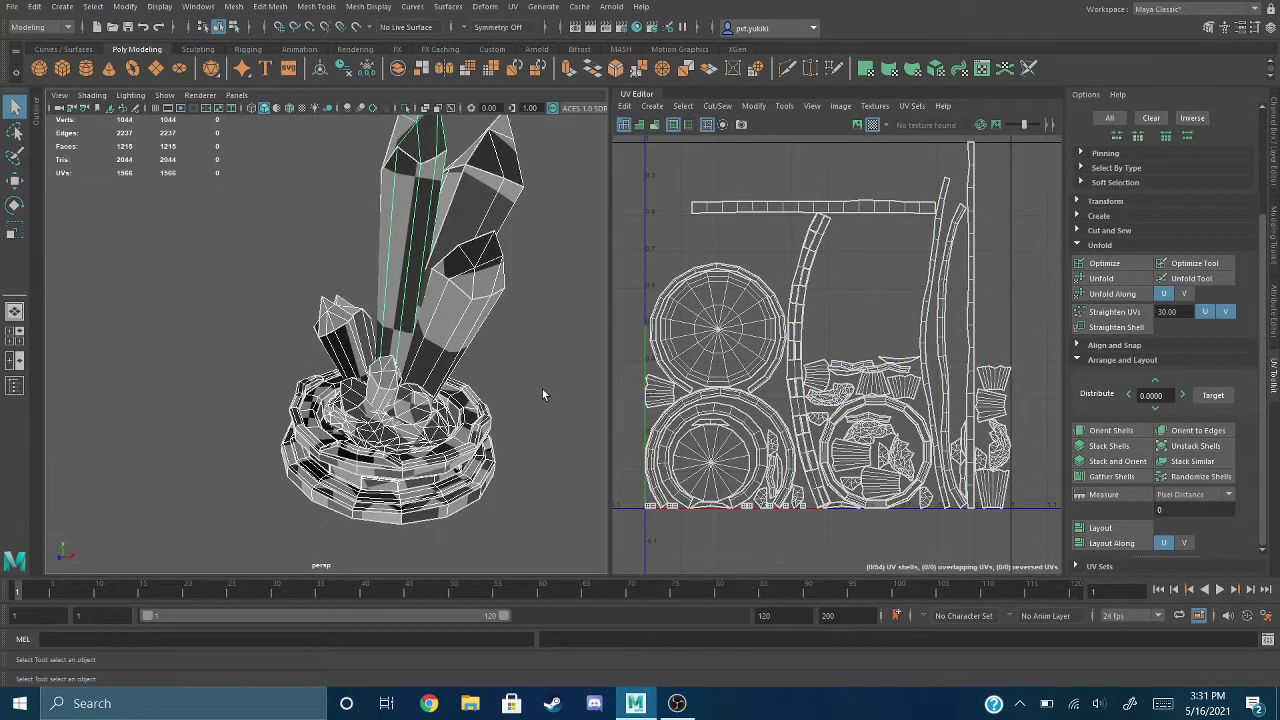
pyautogui.keyDown('alt'); pyautogui.moveTo(542, 389); pyautogui.dragTo(518, 349, button='middle'); pyautogui.keyUp('alt')
pyautogui.keyDown('alt'); pyautogui.moveTo(519, 244); pyautogui.dragTo(406, 221); pyautogui.keyUp('alt')
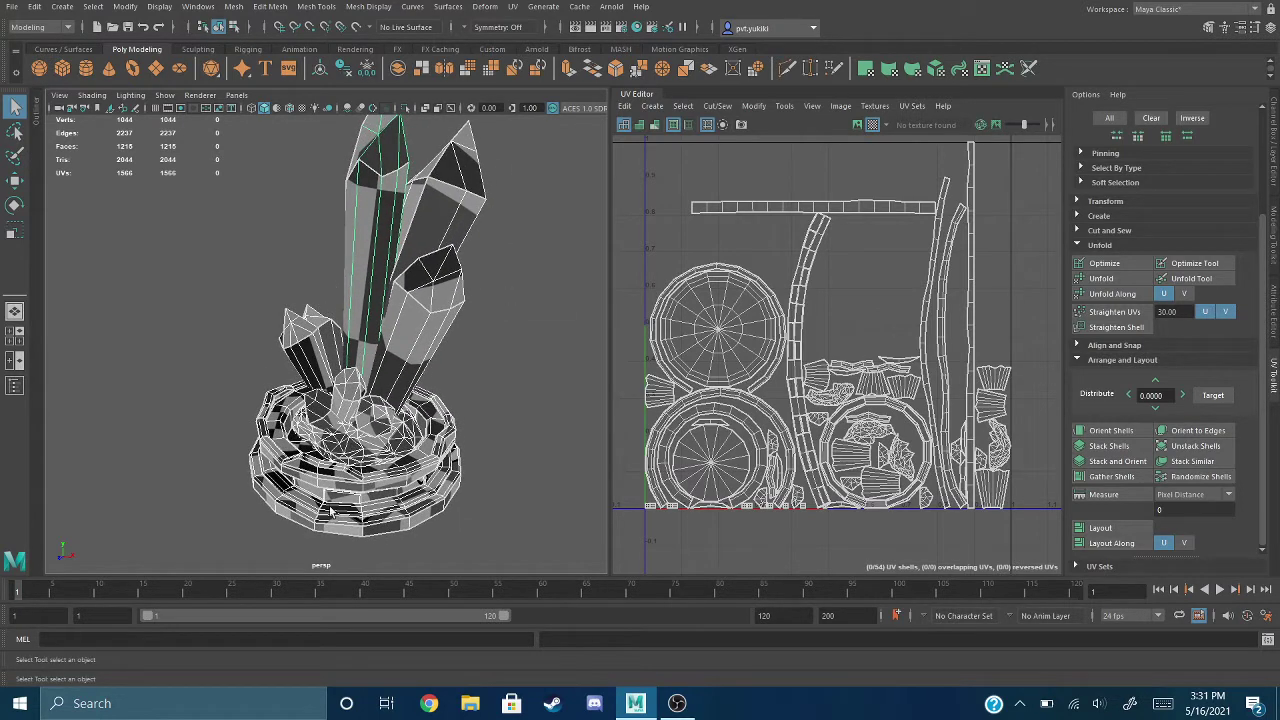
pyautogui.keyDown('alt'); pyautogui.moveTo(329, 510); pyautogui.dragTo(346, 474); pyautogui.keyUp('alt')
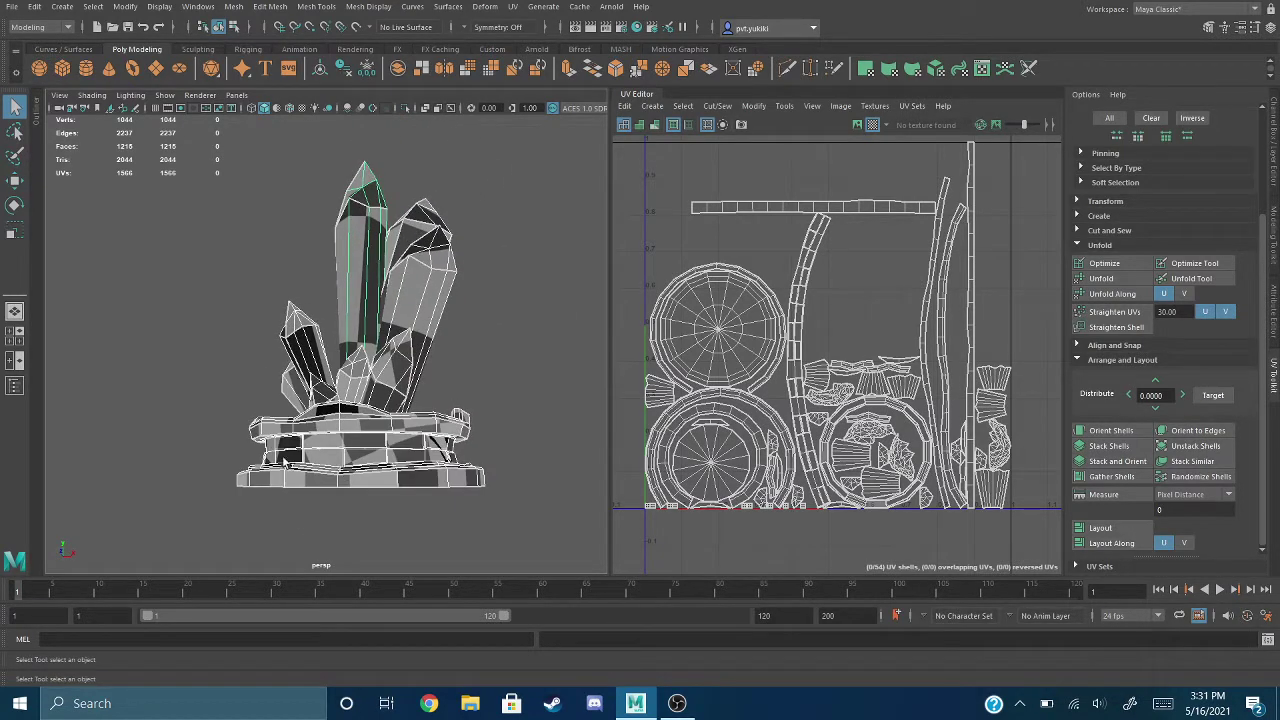
pyautogui.keyDown('alt'); pyautogui.moveTo(407, 401); pyautogui.dragTo(385, 310); pyautogui.keyUp('alt')
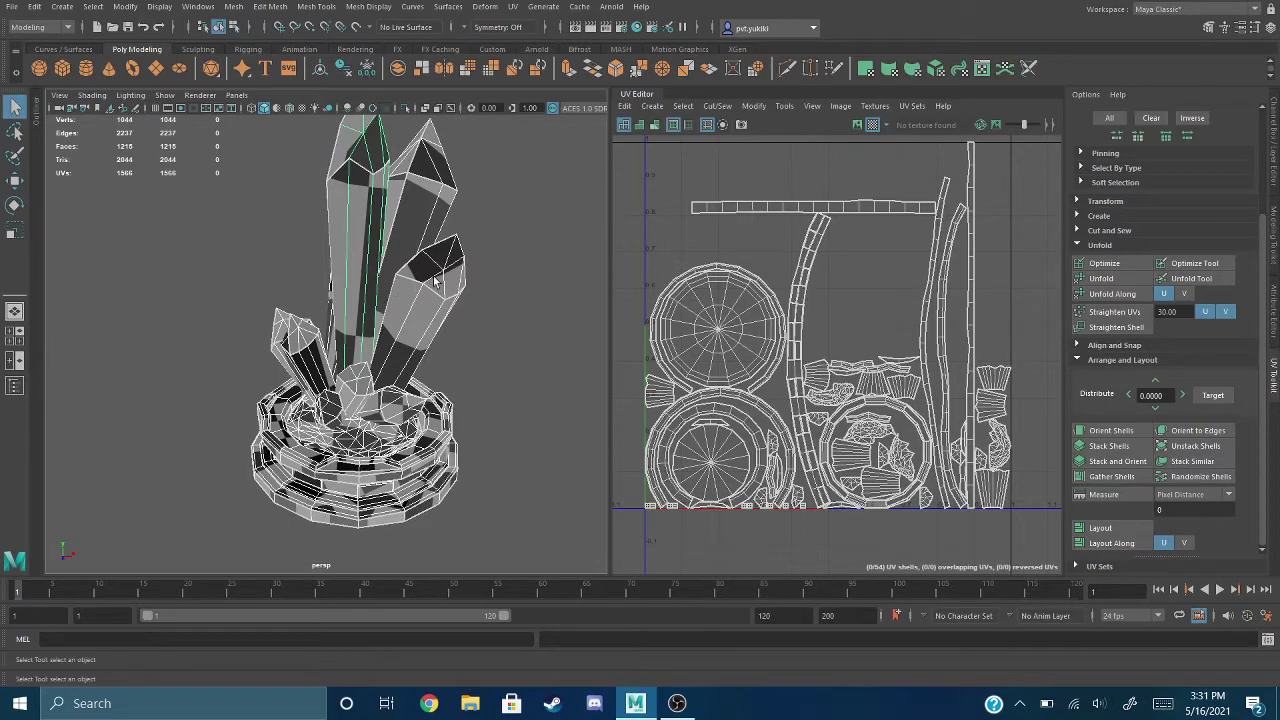
pyautogui.keyDown('alt'); pyautogui.moveTo(434, 282); pyautogui.dragTo(477, 241); pyautogui.keyUp('alt')
pyautogui.keyDown('alt'); pyautogui.moveTo(480, 224); pyautogui.dragTo(487, 262, button='right'); pyautogui.keyUp('alt')
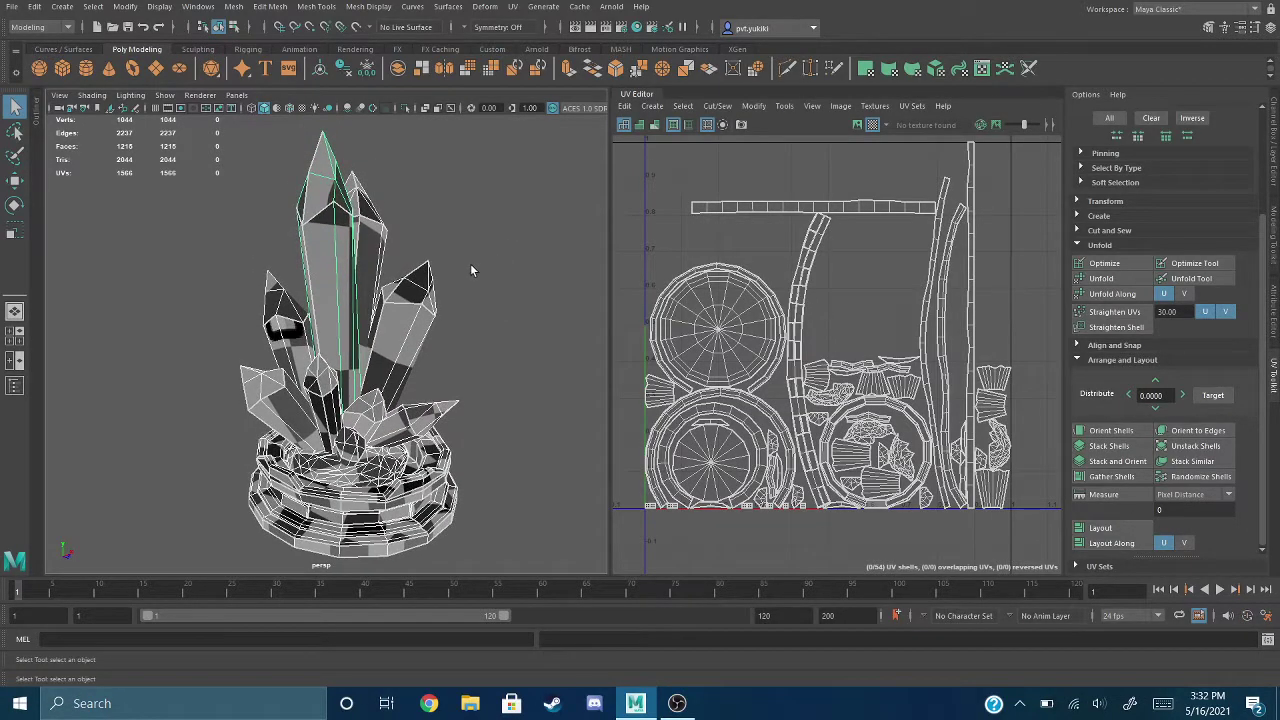
pyautogui.keyDown('alt'); pyautogui.moveTo(471, 269); pyautogui.dragTo(151, 272); pyautogui.keyUp('alt')
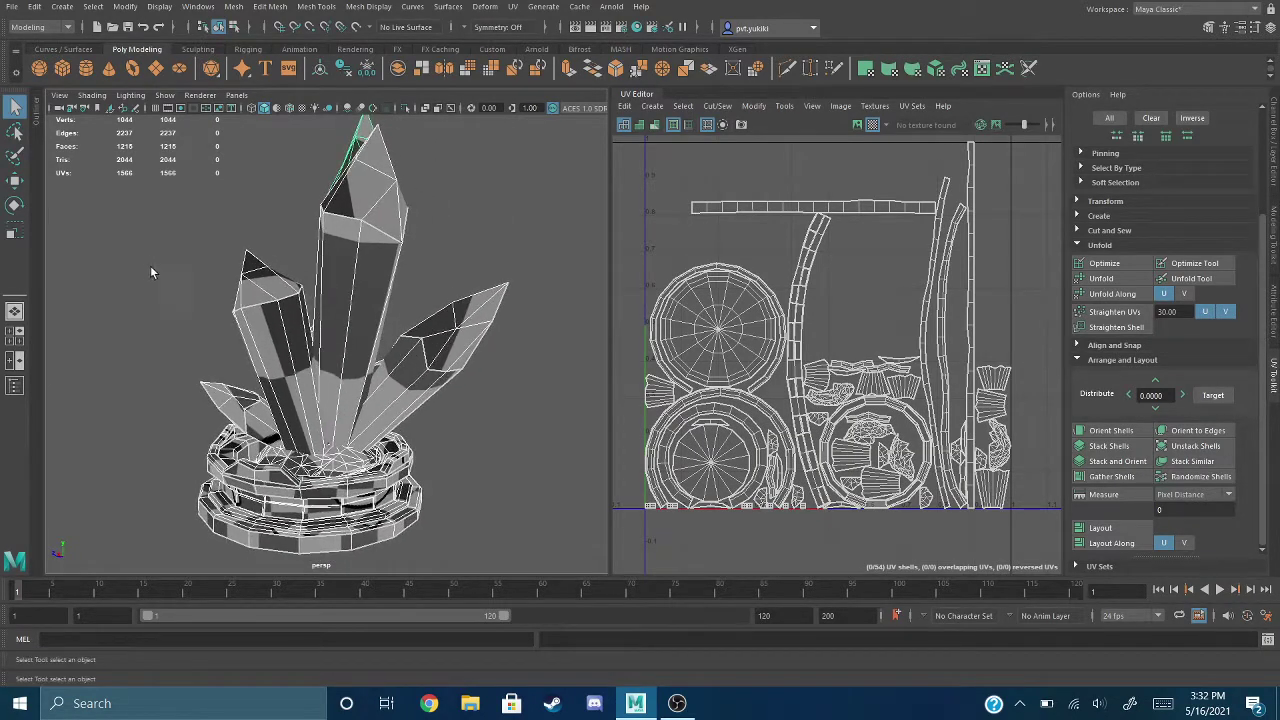
pyautogui.keyDown('alt'); pyautogui.moveTo(229, 304); pyautogui.dragTo(118, 306); pyautogui.keyUp('alt')
pyautogui.keyDown('alt'); pyautogui.moveTo(436, 225); pyautogui.dragTo(235, 241); pyautogui.keyUp('alt')
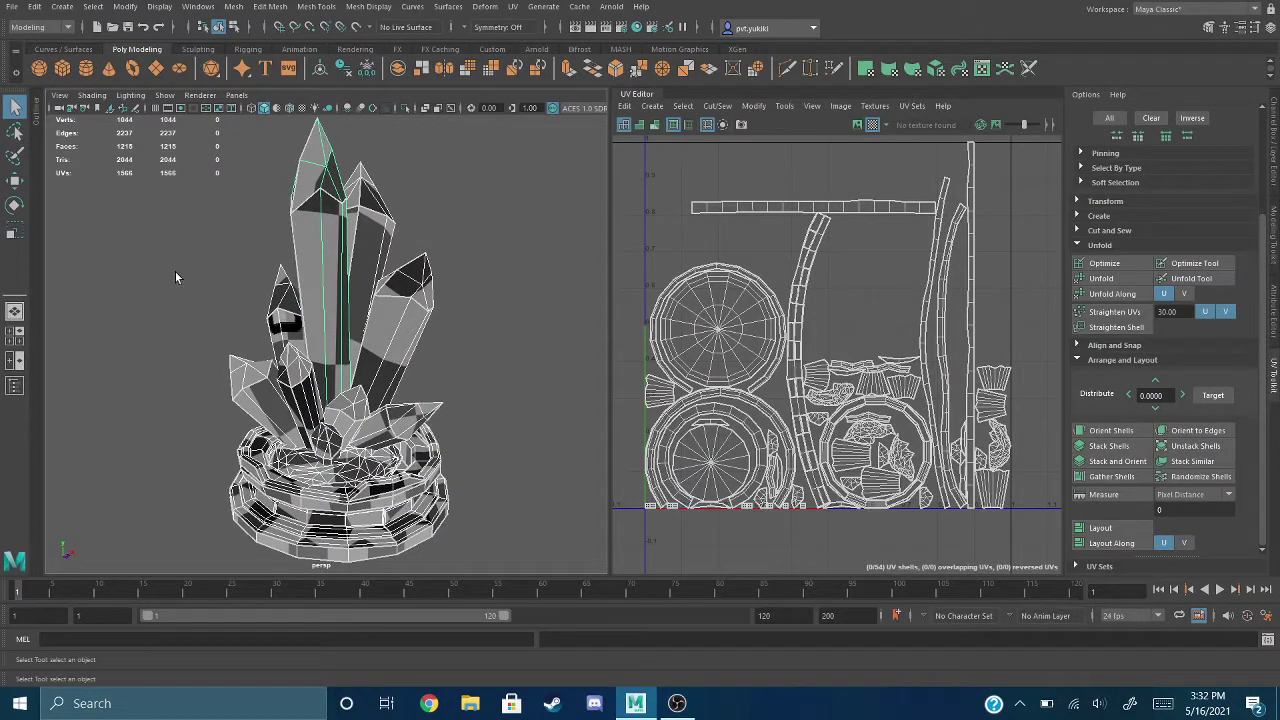
pyautogui.keyDown('alt'); pyautogui.moveTo(177, 276); pyautogui.dragTo(240, 252); pyautogui.keyUp('alt')
pyautogui.keyDown('alt'); pyautogui.moveTo(462, 236); pyautogui.dragTo(429, 287); pyautogui.keyUp('alt')
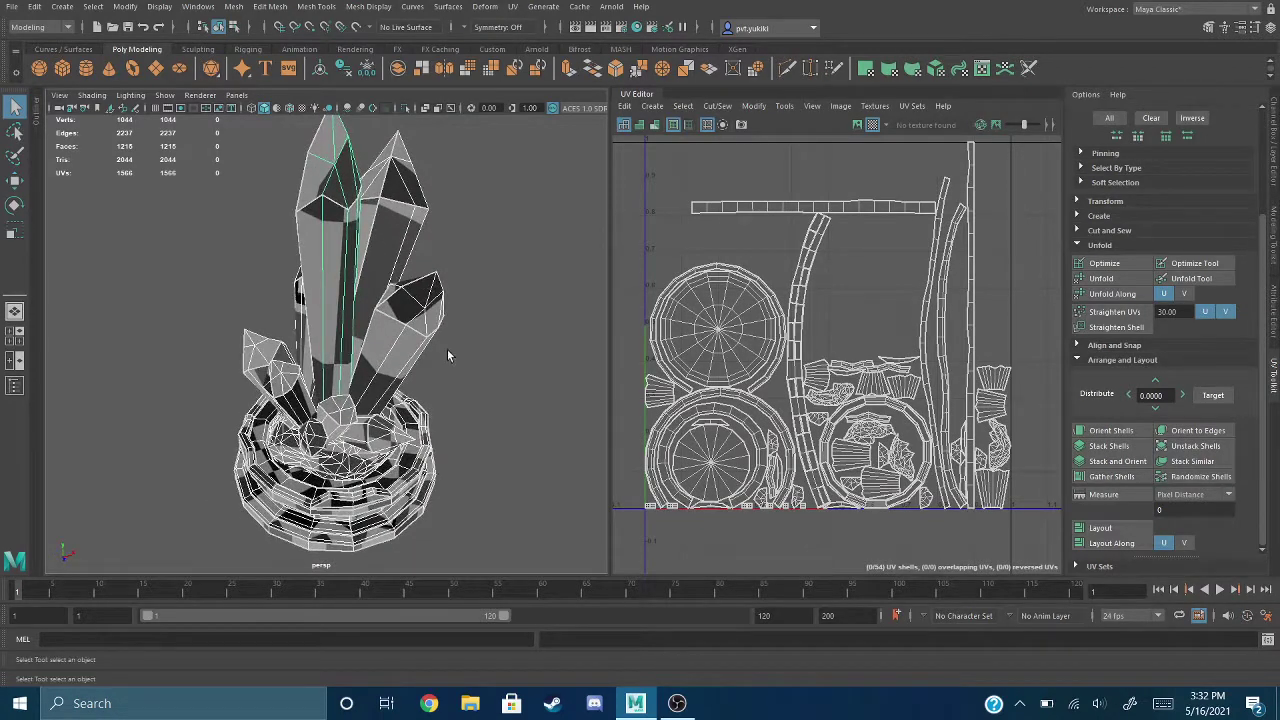
pyautogui.keyDown('alt'); pyautogui.moveTo(448, 355); pyautogui.dragTo(130, 313); pyautogui.keyUp('alt')
pyautogui.keyDown('alt'); pyautogui.moveTo(518, 267); pyautogui.dragTo(392, 306); pyautogui.keyUp('alt')
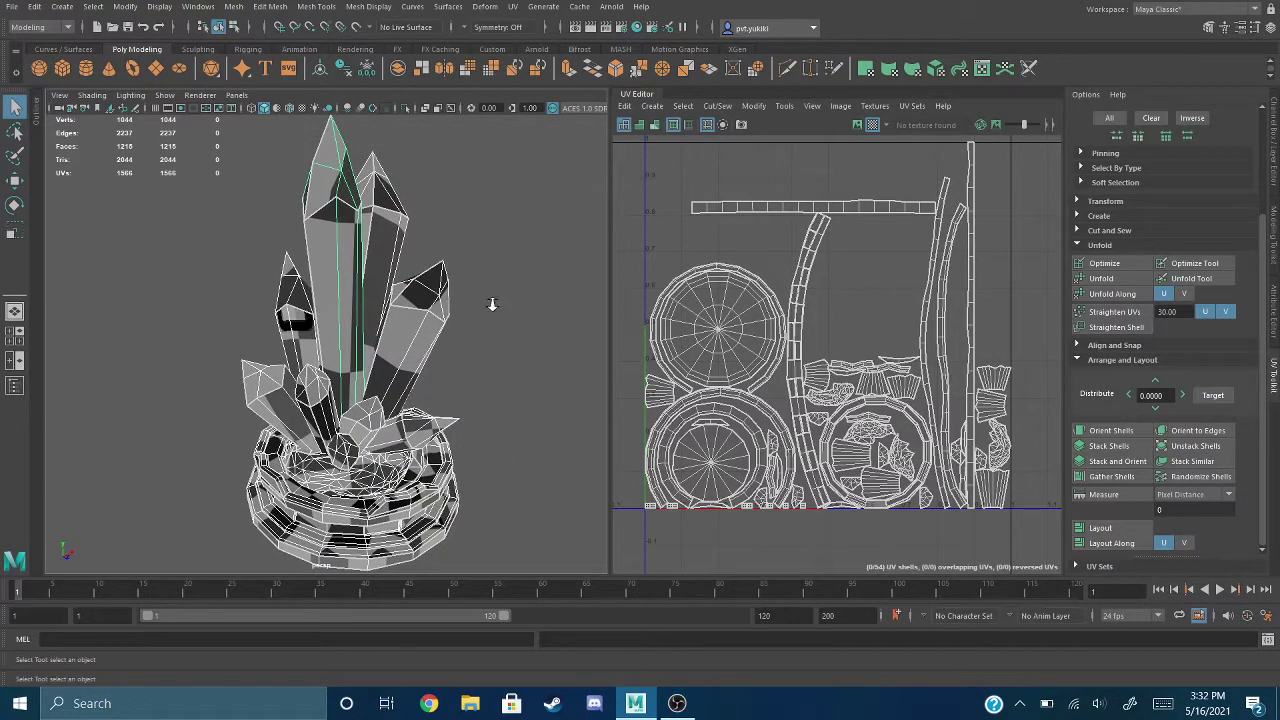
pyautogui.scroll(-3, 487, 301)
pyautogui.keyDown('alt'); pyautogui.moveTo(478, 300); pyautogui.dragTo(471, 310, button='middle'); pyautogui.keyUp('alt')
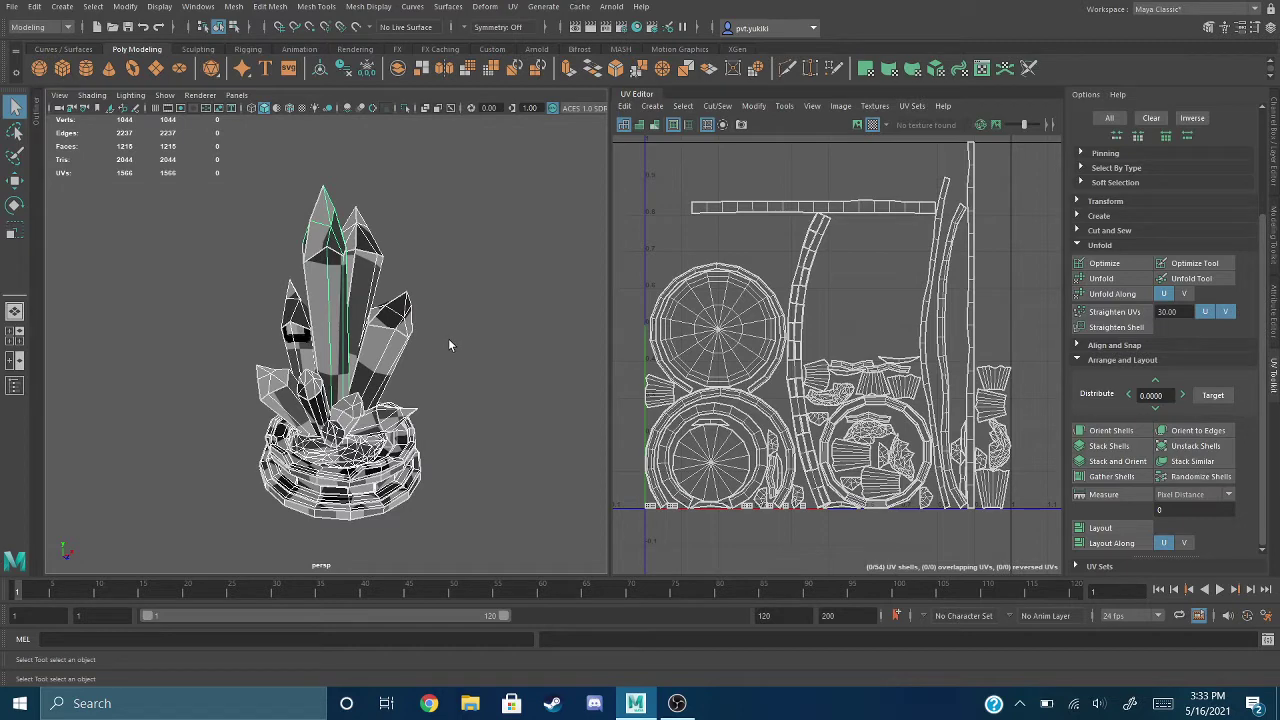
pyautogui.moveTo(449, 345)
pyautogui.keyDown('alt'); pyautogui.mouseDown()
pyautogui.moveTo(378, 357)
pyautogui.moveTo(420, 326)
pyautogui.moveTo(435, 335)
pyautogui.mouseUp(); pyautogui.keyUp('alt')
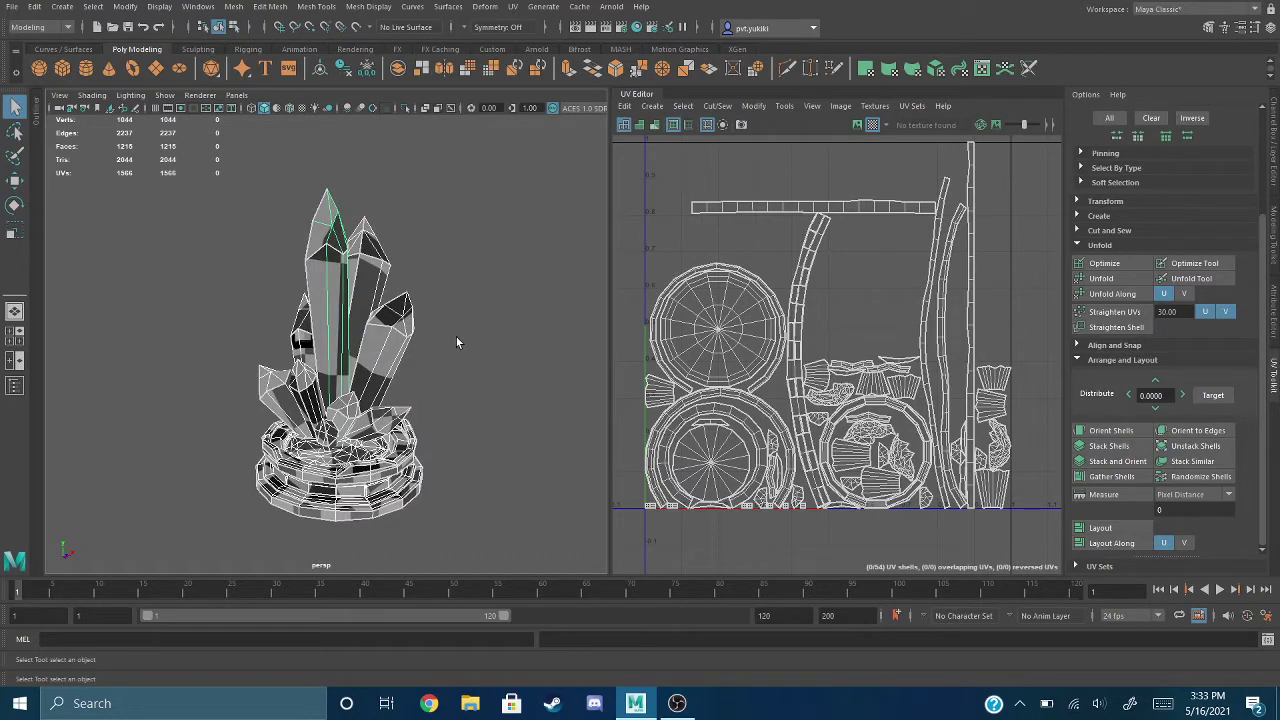
pyautogui.moveTo(464, 361)
pyautogui.keyDown('alt'); pyautogui.mouseDown()
pyautogui.moveTo(401, 362)
pyautogui.moveTo(518, 354)
pyautogui.moveTo(466, 349)
pyautogui.moveTo(497, 340)
pyautogui.moveTo(449, 359)
pyautogui.moveTo(269, 326)
pyautogui.moveTo(454, 351)
pyautogui.mouseUp(); pyautogui.keyUp('alt')
pyautogui.keyDown('alt'); pyautogui.moveTo(454, 351); pyautogui.dragTo(457, 301, button='middle'); pyautogui.keyUp('alt')
pyautogui.keyDown('alt'); pyautogui.moveTo(457, 301); pyautogui.dragTo(235, 300); pyautogui.keyUp('alt')
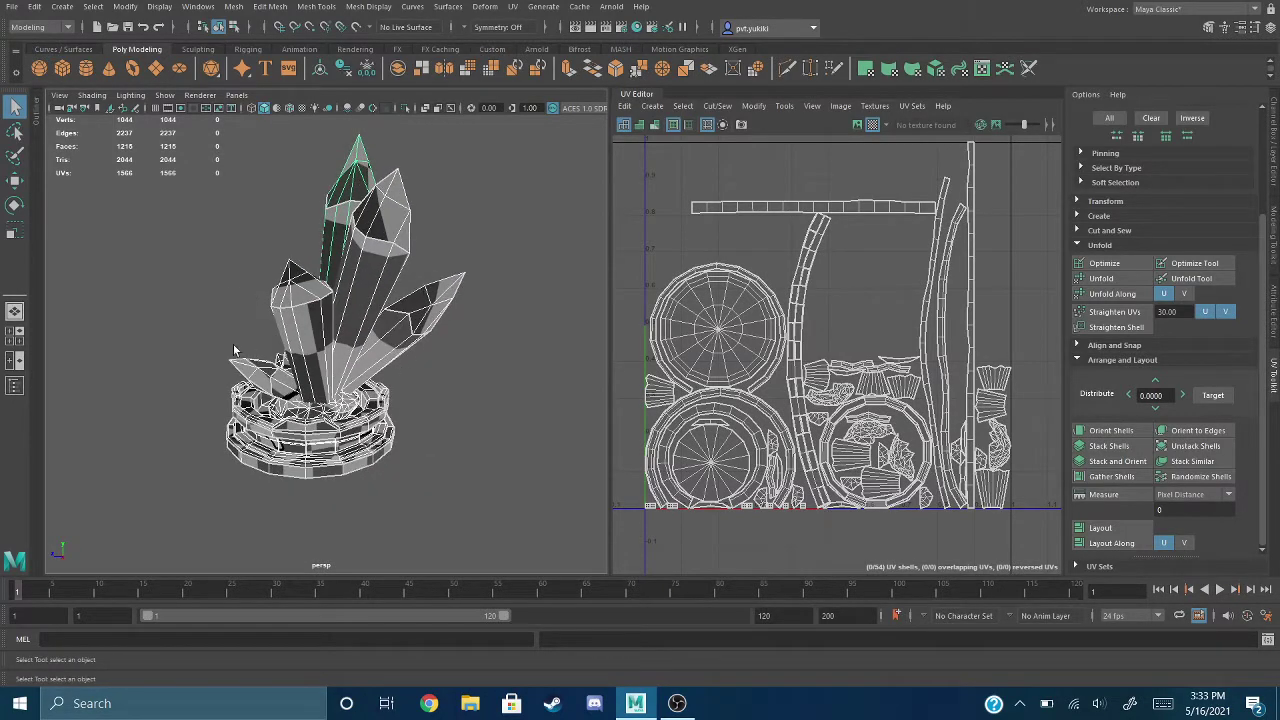
pyautogui.keyDown('alt'); pyautogui.moveTo(234, 350); pyautogui.dragTo(416, 356); pyautogui.keyUp('alt')
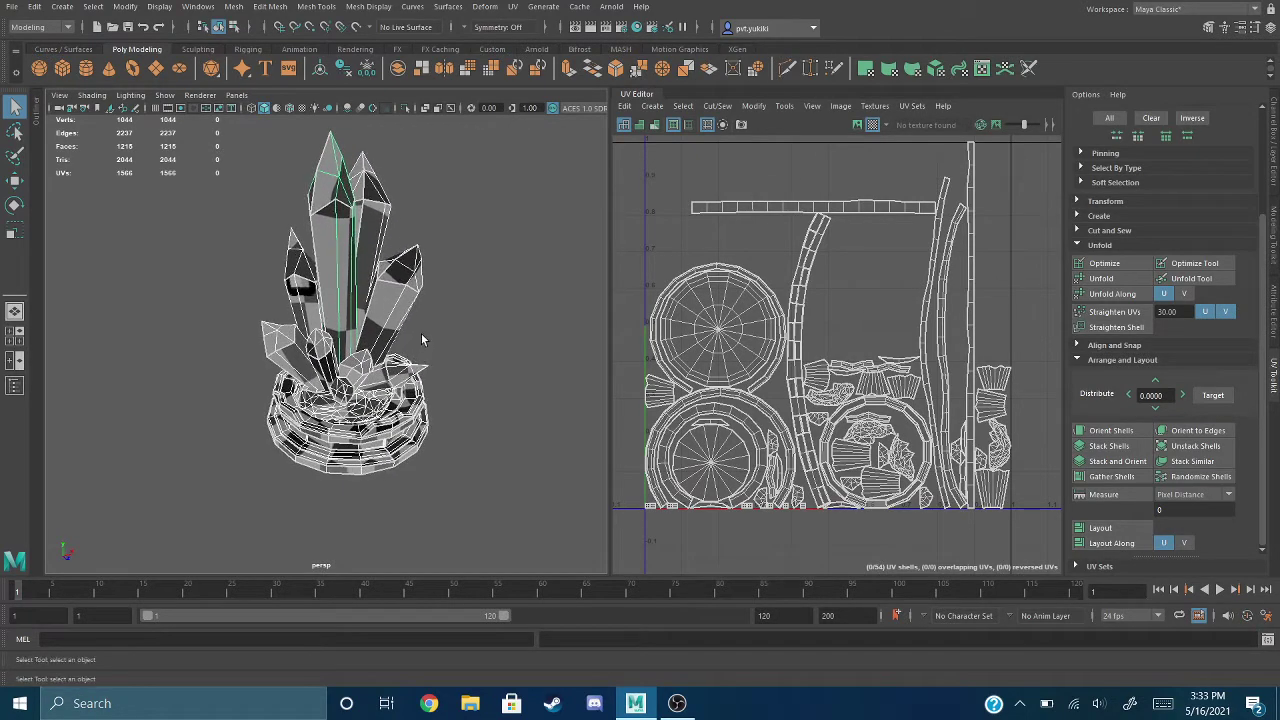
pyautogui.keyDown('alt'); pyautogui.moveTo(426, 320); pyautogui.dragTo(409, 336, button='middle'); pyautogui.keyUp('alt')
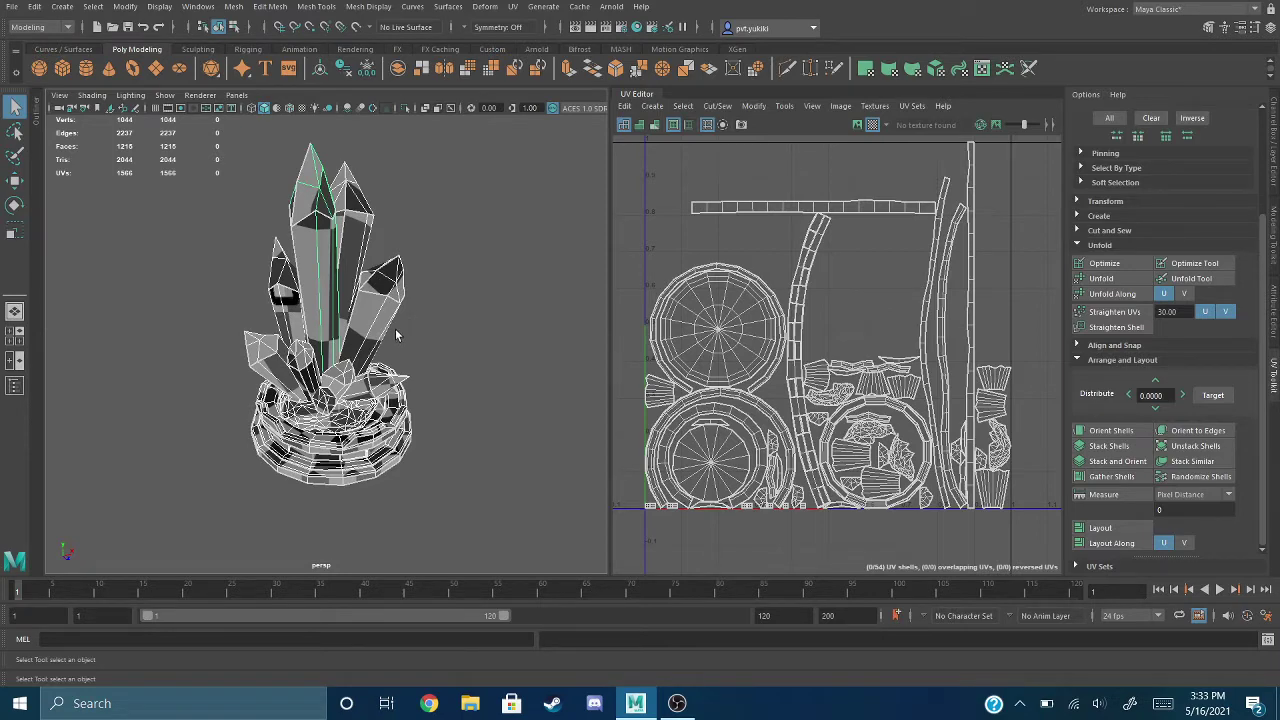
pyautogui.keyDown('alt'); pyautogui.moveTo(395, 328); pyautogui.dragTo(251, 338); pyautogui.keyUp('alt')
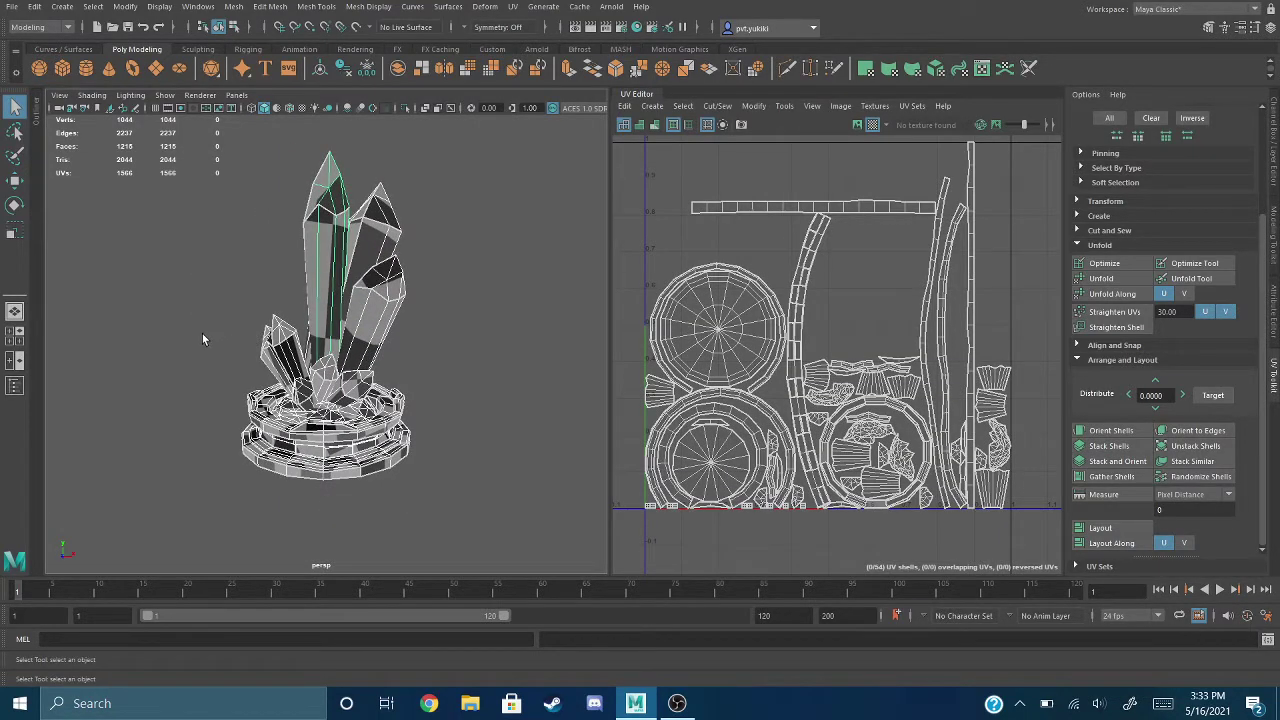
pyautogui.keyDown('alt'); pyautogui.moveTo(202, 338); pyautogui.dragTo(322, 340); pyautogui.keyUp('alt')
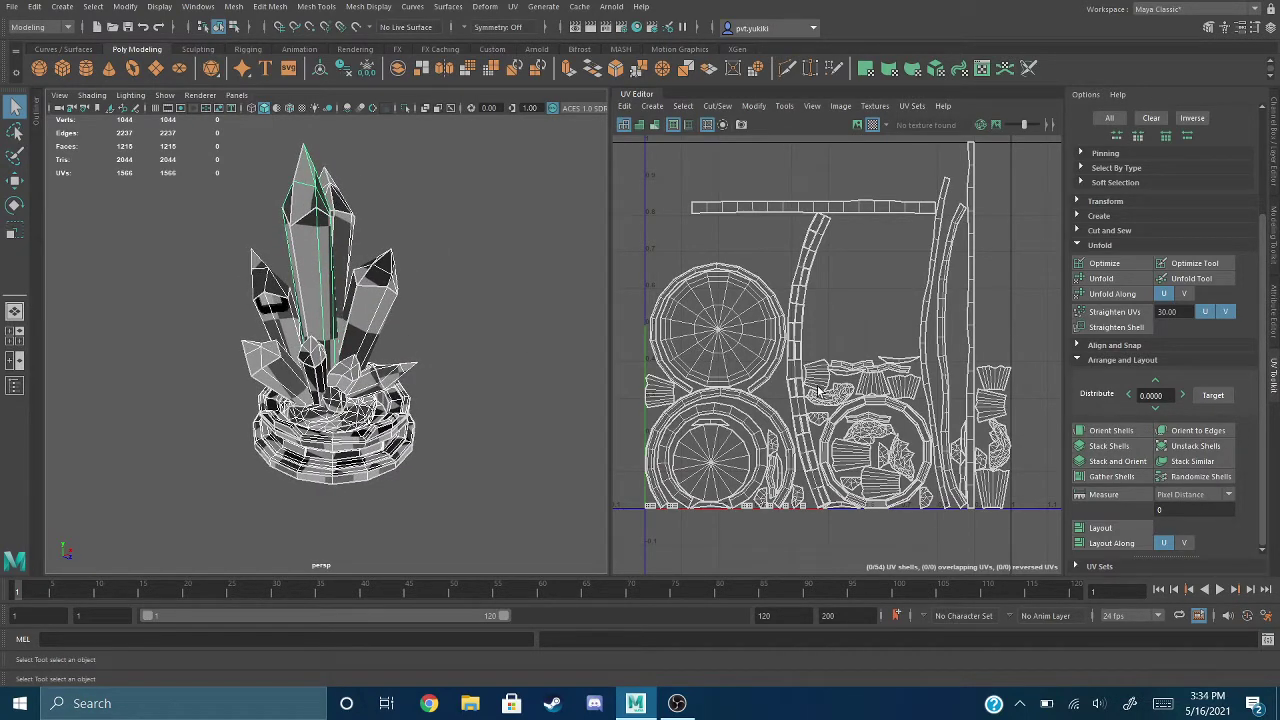
# Step: Examine the arrangement of the strip, disc, ring and crystal shells across the whole UV layout
pyautogui.scroll(5, 818, 392)
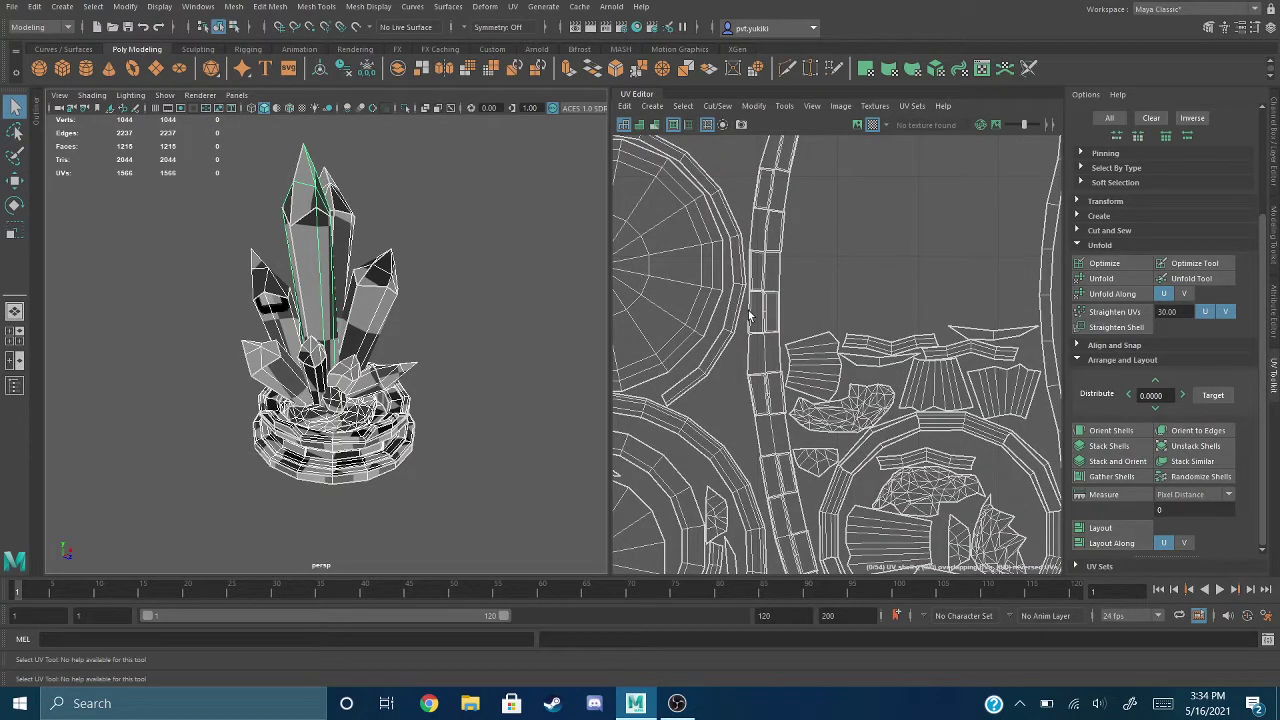
pyautogui.scroll(-2, 750, 316)
pyautogui.scroll(-2, 750, 316)
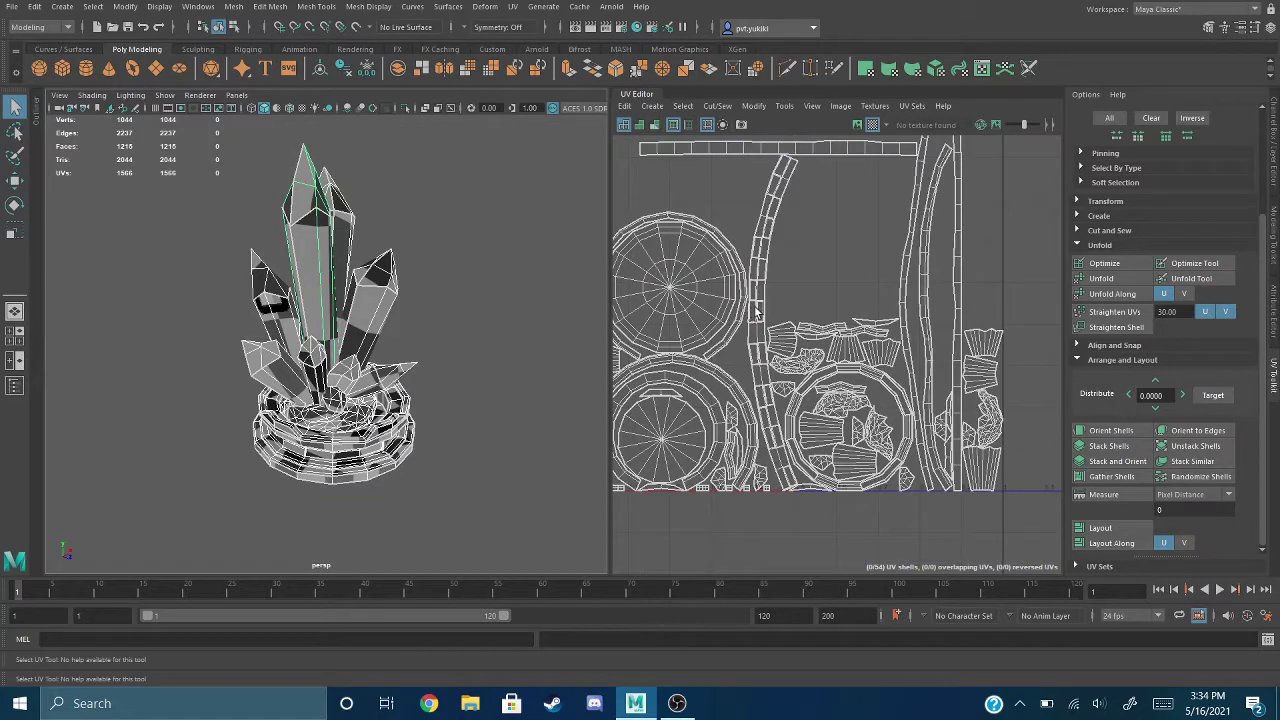
pyautogui.keyDown('alt'); pyautogui.moveTo(788, 277); pyautogui.dragTo(829, 336, button='middle'); pyautogui.keyUp('alt')
pyautogui.press('super')
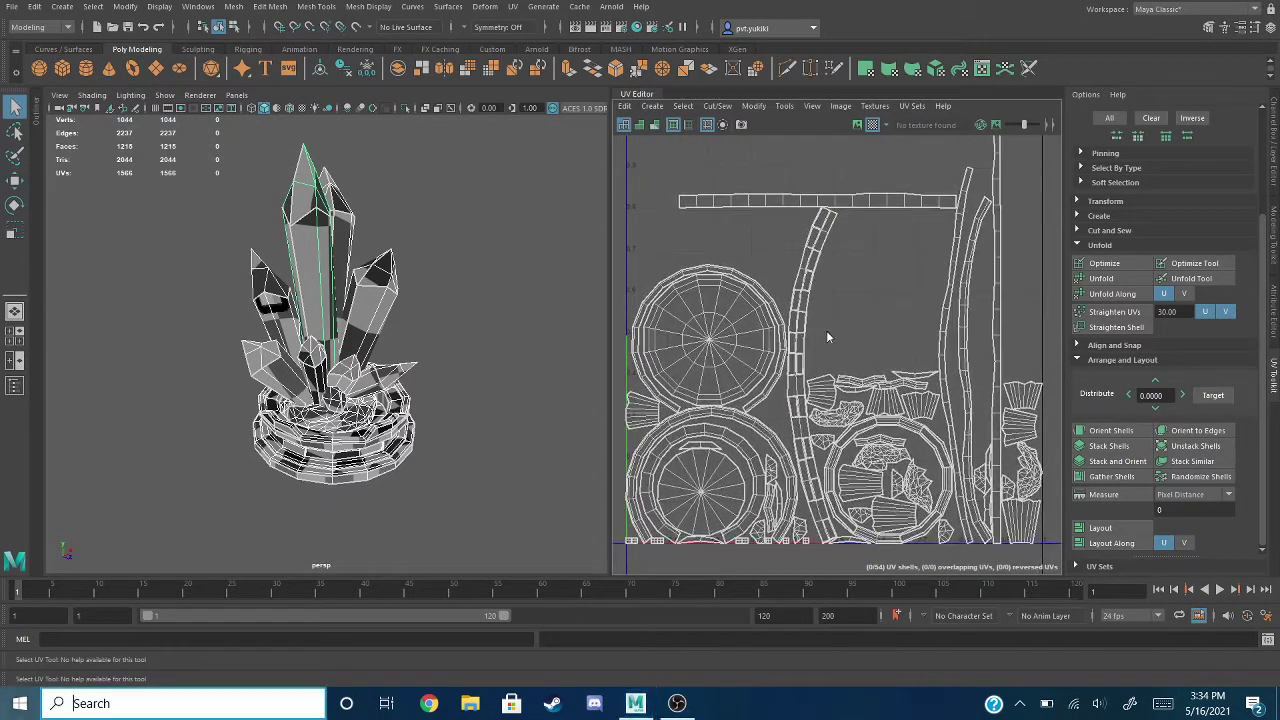
pyautogui.press('super')
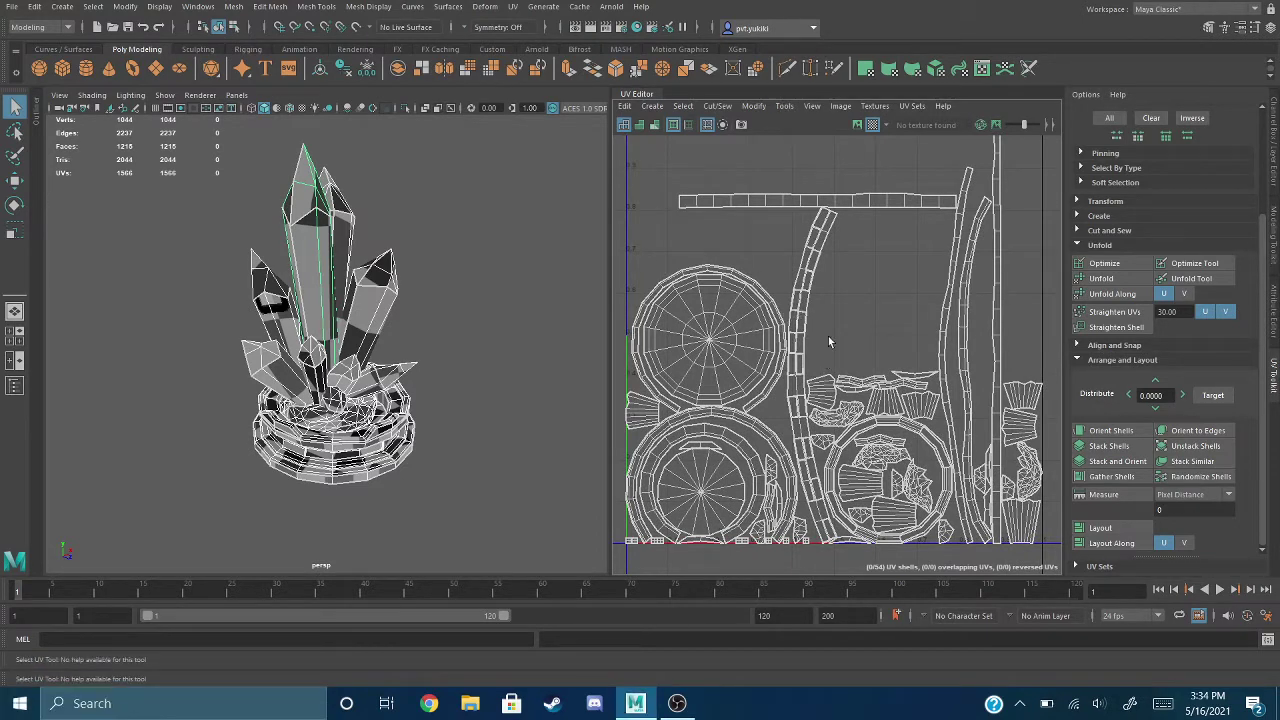
pyautogui.moveTo(854, 309)
pyautogui.keyDown('alt'); pyautogui.mouseDown(button='middle')
pyautogui.moveTo(826, 329)
pyautogui.moveTo(854, 340)
pyautogui.moveTo(855, 318)
pyautogui.moveTo(845, 330)
pyautogui.mouseUp(button='middle'); pyautogui.keyUp('alt')
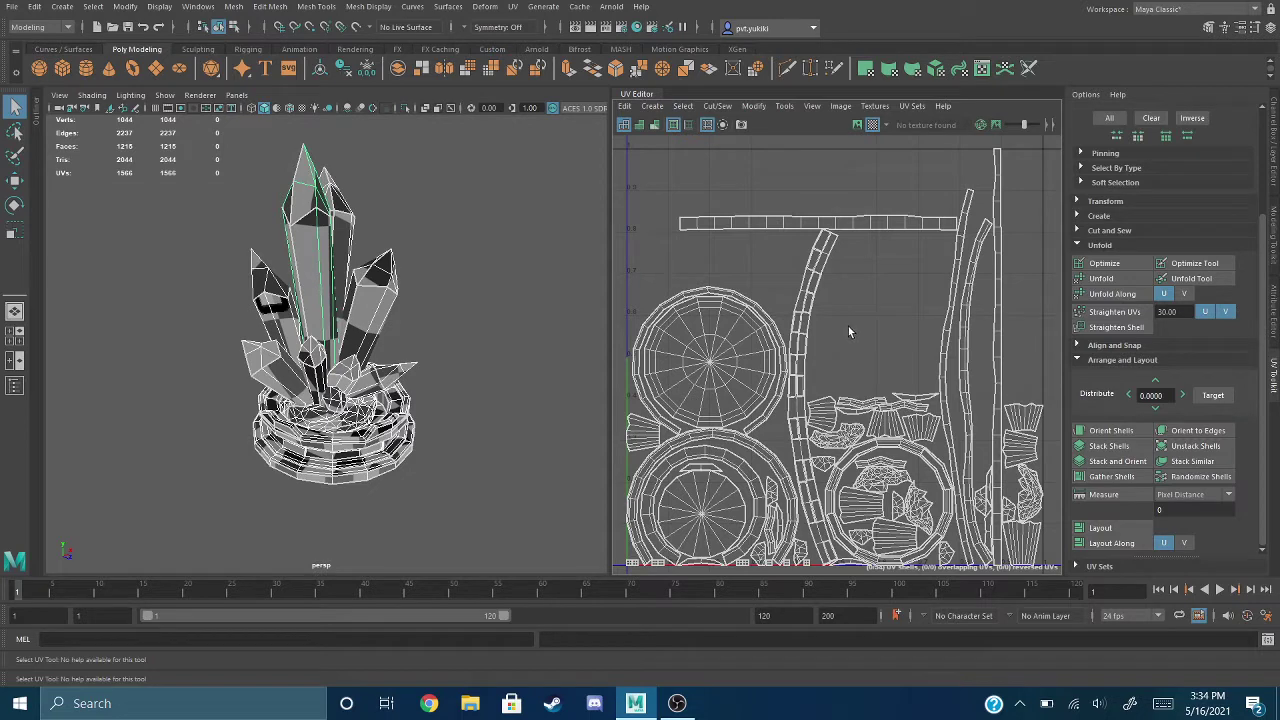
pyautogui.scroll(-1, 848, 326)
pyautogui.keyDown('alt'); pyautogui.moveTo(852, 326); pyautogui.dragTo(860, 321, button='middle'); pyautogui.keyUp('alt')
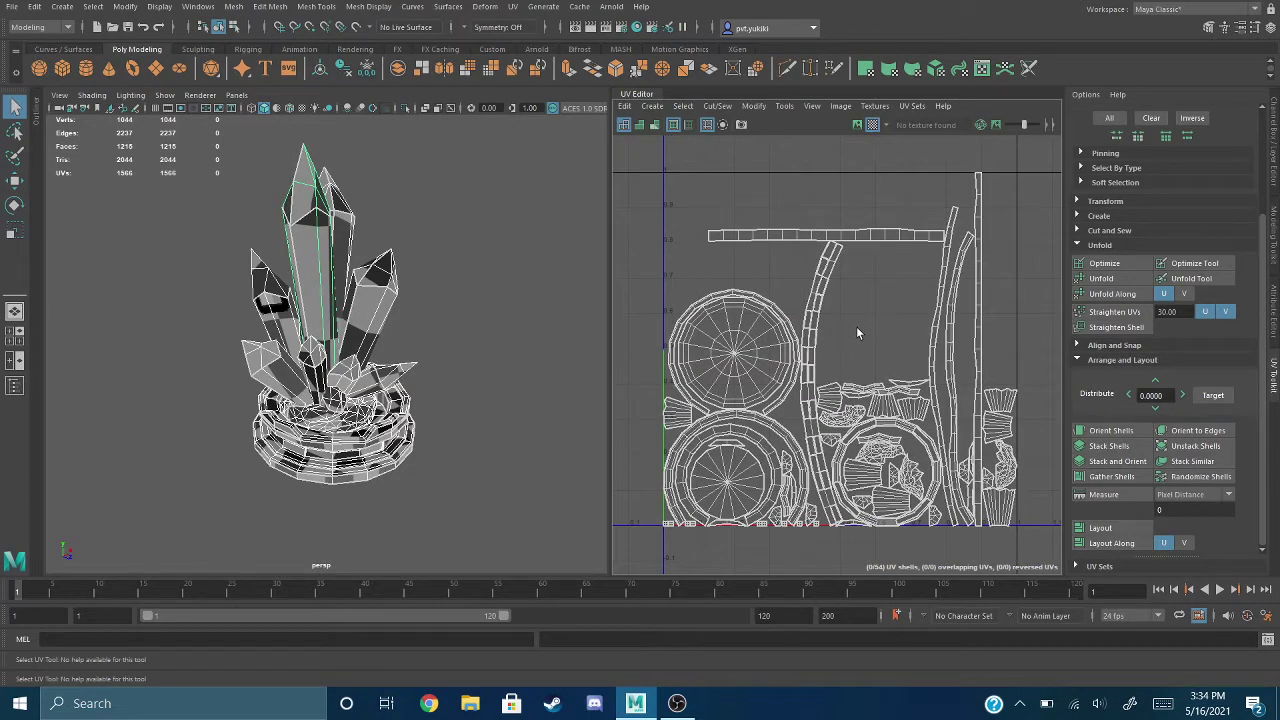
pyautogui.keyDown('alt'); pyautogui.moveTo(856, 326); pyautogui.dragTo(856, 303, button='middle'); pyautogui.keyUp('alt')
pyautogui.scroll(1, 855, 308)
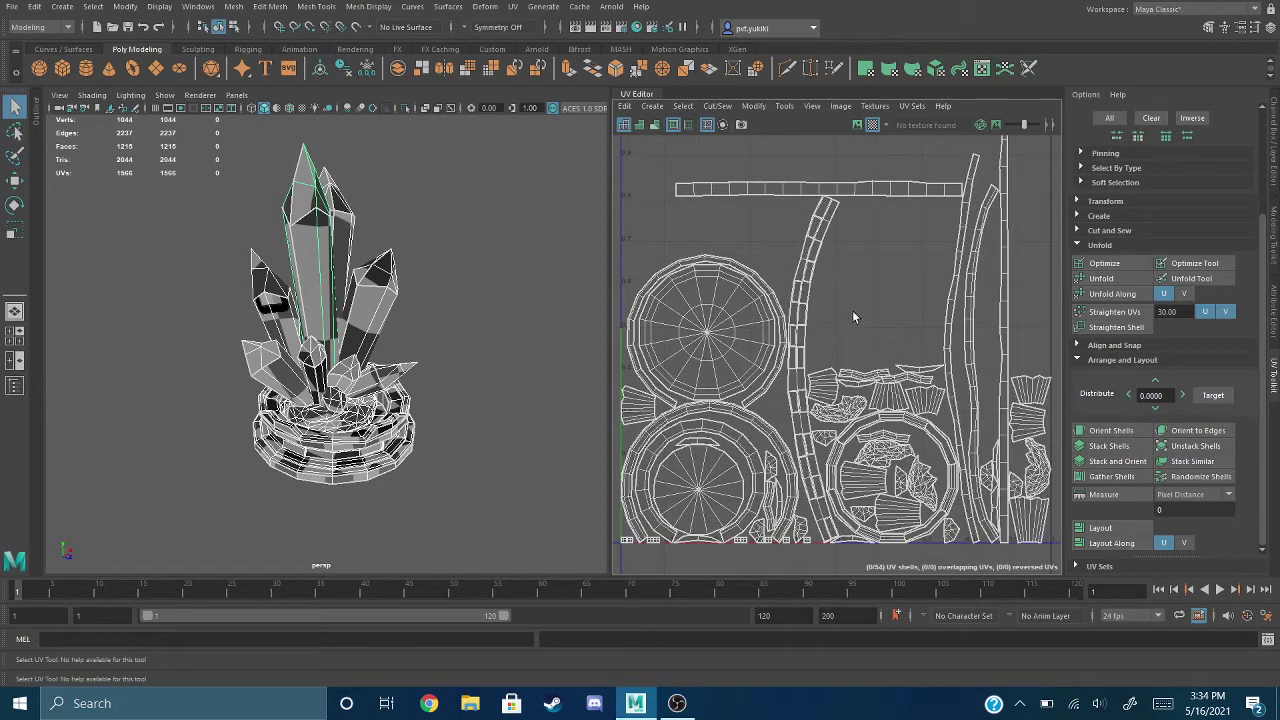
# Step: Stitch the horizontal strip shell to the small disc shell along their shared edge at the strip's end, using A to B
pyautogui.click(682, 193)
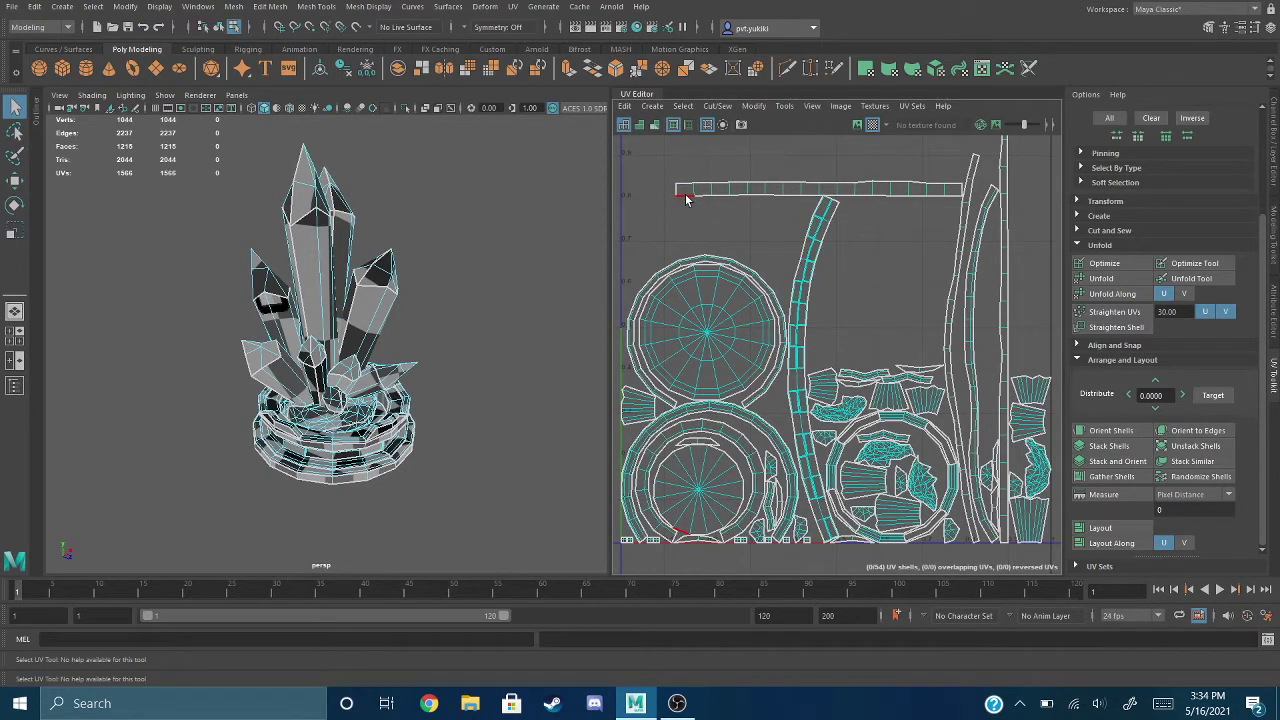
pyautogui.moveTo(734, 214)
pyautogui.keyDown('alt'); pyautogui.mouseDown(button='middle')
pyautogui.moveTo(745, 289)
pyautogui.moveTo(757, 235)
pyautogui.moveTo(729, 192)
pyautogui.mouseUp(button='middle'); pyautogui.keyUp('alt')
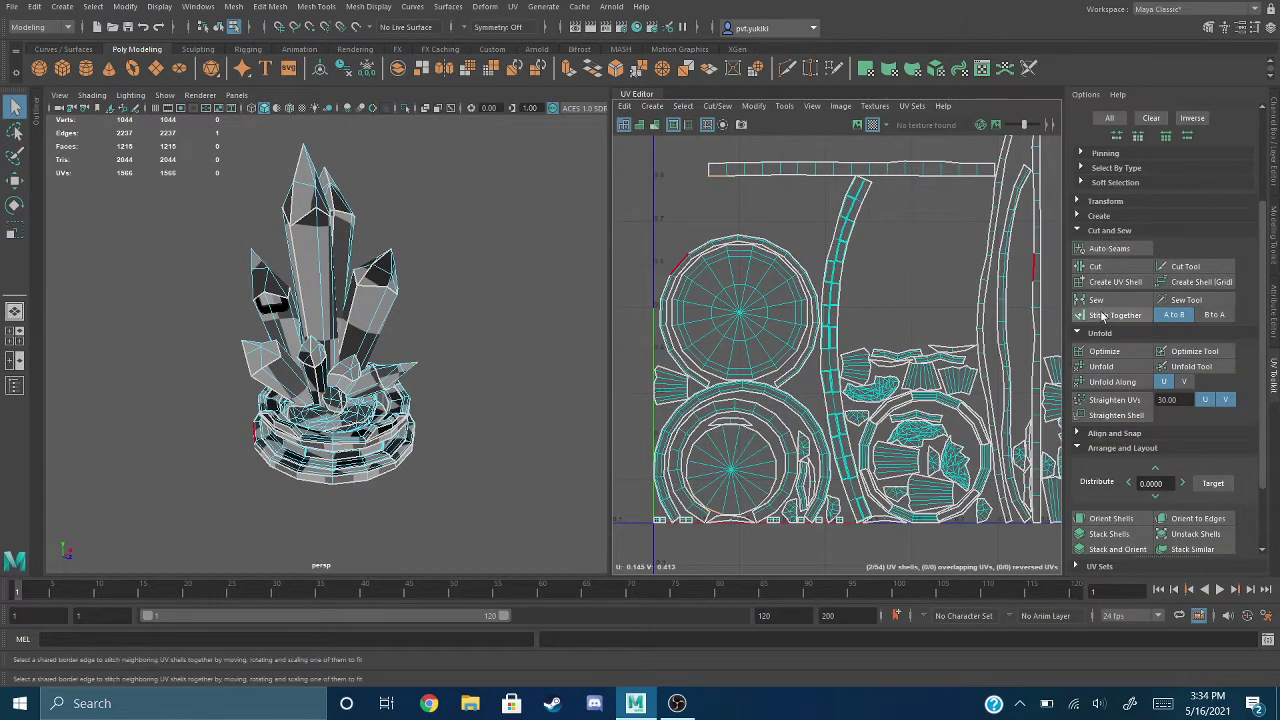
pyautogui.click(1104, 316)
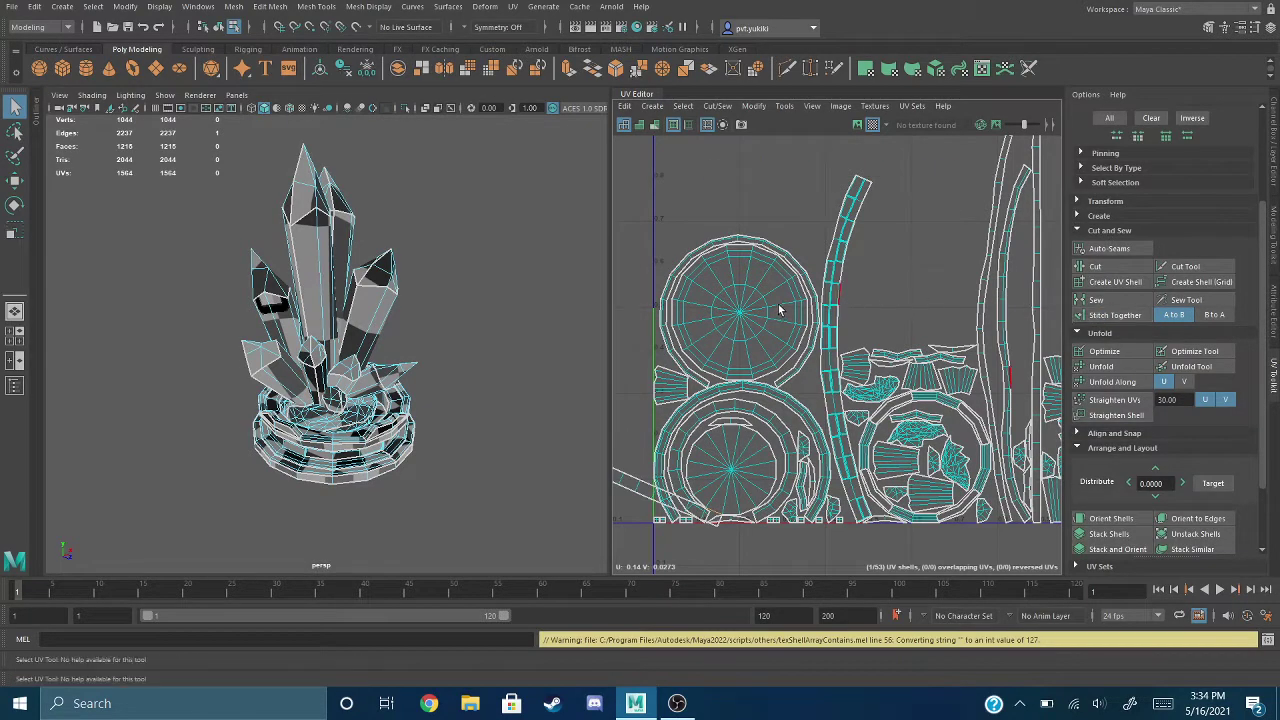
pyautogui.keyDown('alt'); pyautogui.moveTo(780, 310); pyautogui.dragTo(1025, 273, button='middle'); pyautogui.keyUp('alt')
pyautogui.keyDown('alt'); pyautogui.moveTo(864, 333); pyautogui.dragTo(817, 314, button='middle'); pyautogui.keyUp('alt')
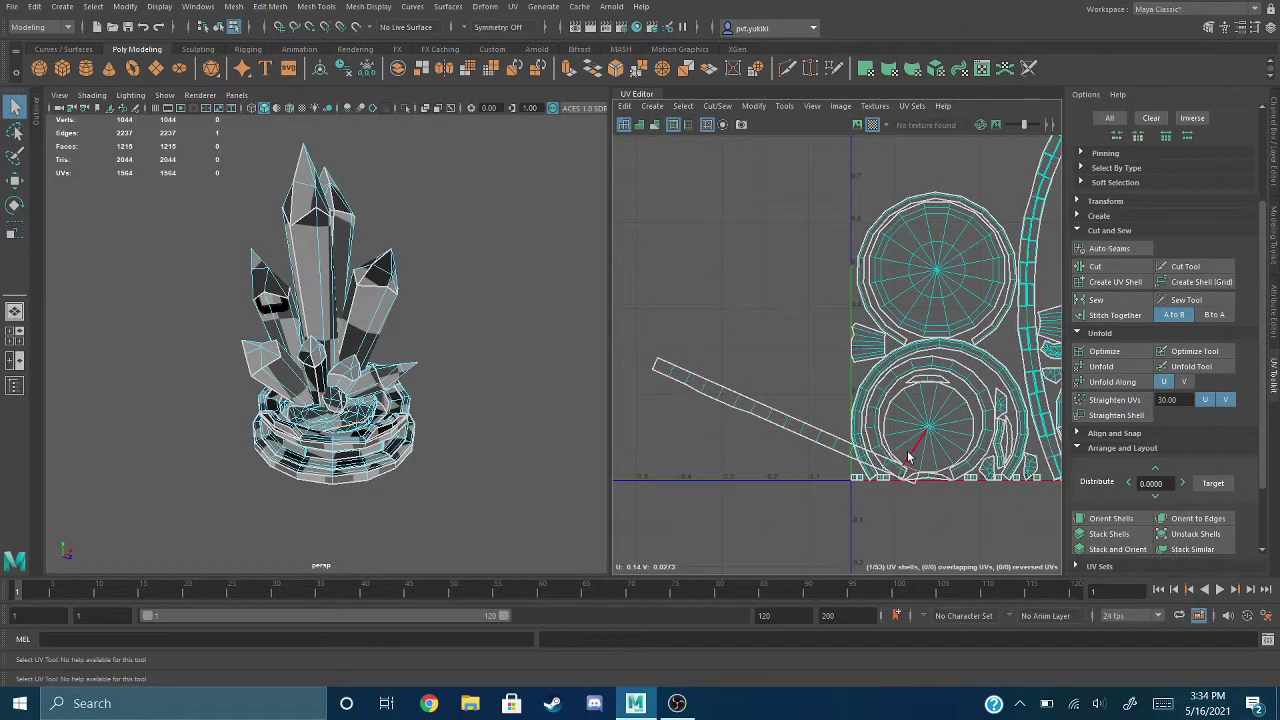
# Step: Undo and redo the stitch to compare the strip's placement before and after it
pyautogui.hotkey('ctrl', 'z')
pyautogui.keyDown('alt'); pyautogui.moveTo(996, 225); pyautogui.dragTo(880, 312, button='middle'); pyautogui.keyUp('alt')
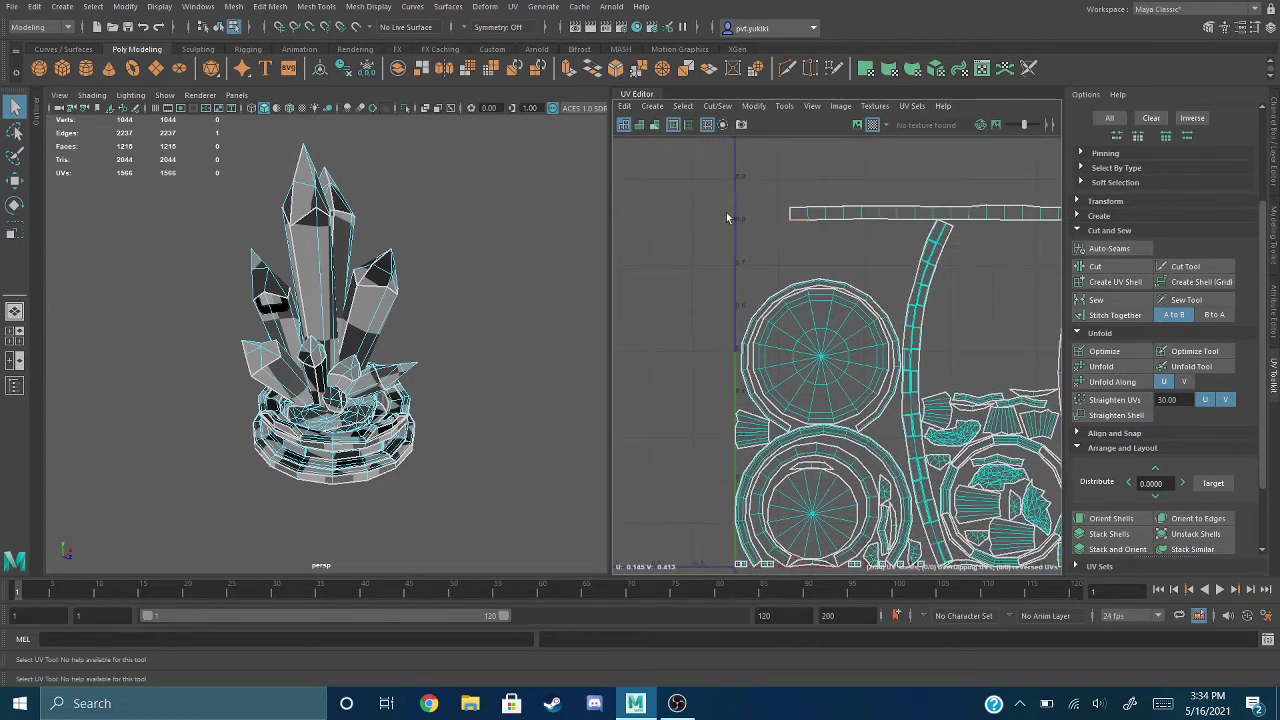
pyautogui.click(157, 27)
pyautogui.keyDown('alt'); pyautogui.moveTo(720, 350); pyautogui.dragTo(763, 240, button='middle'); pyautogui.keyUp('alt')
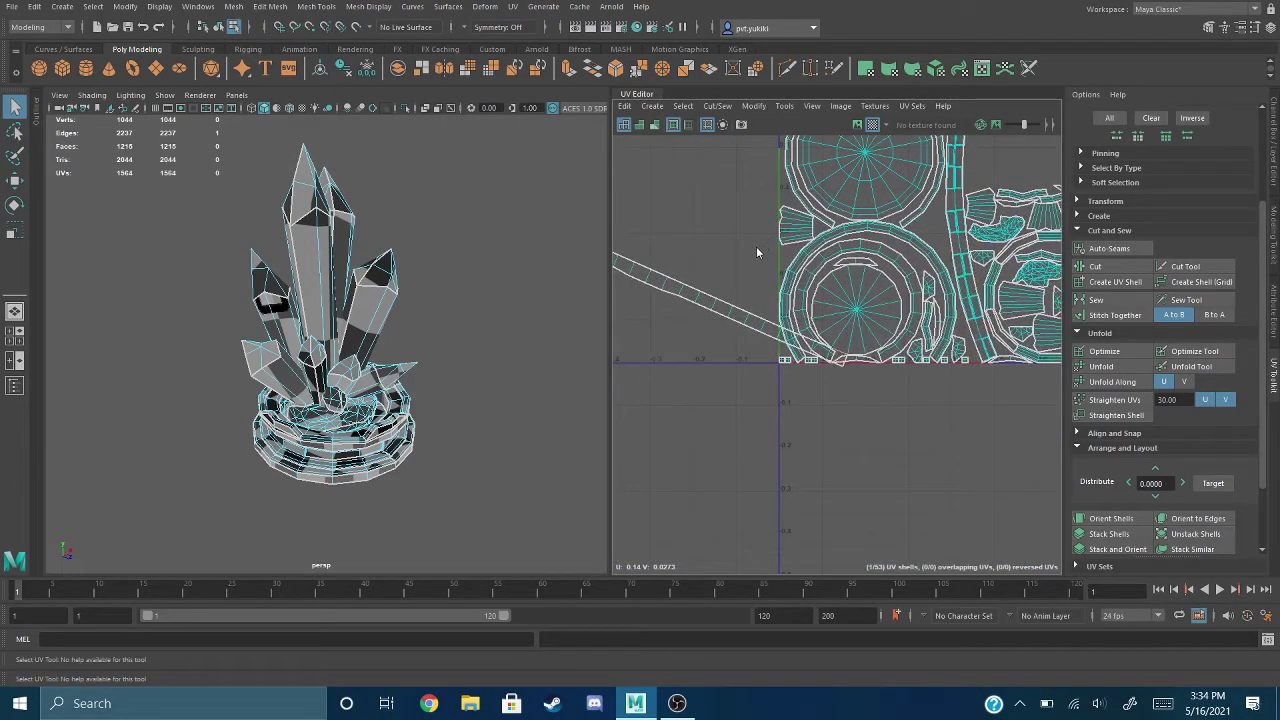
# Step: Select the stitched disc-and-strip shell and move it horizontally into the empty space outside the UV tile
pyautogui.click(729, 306)
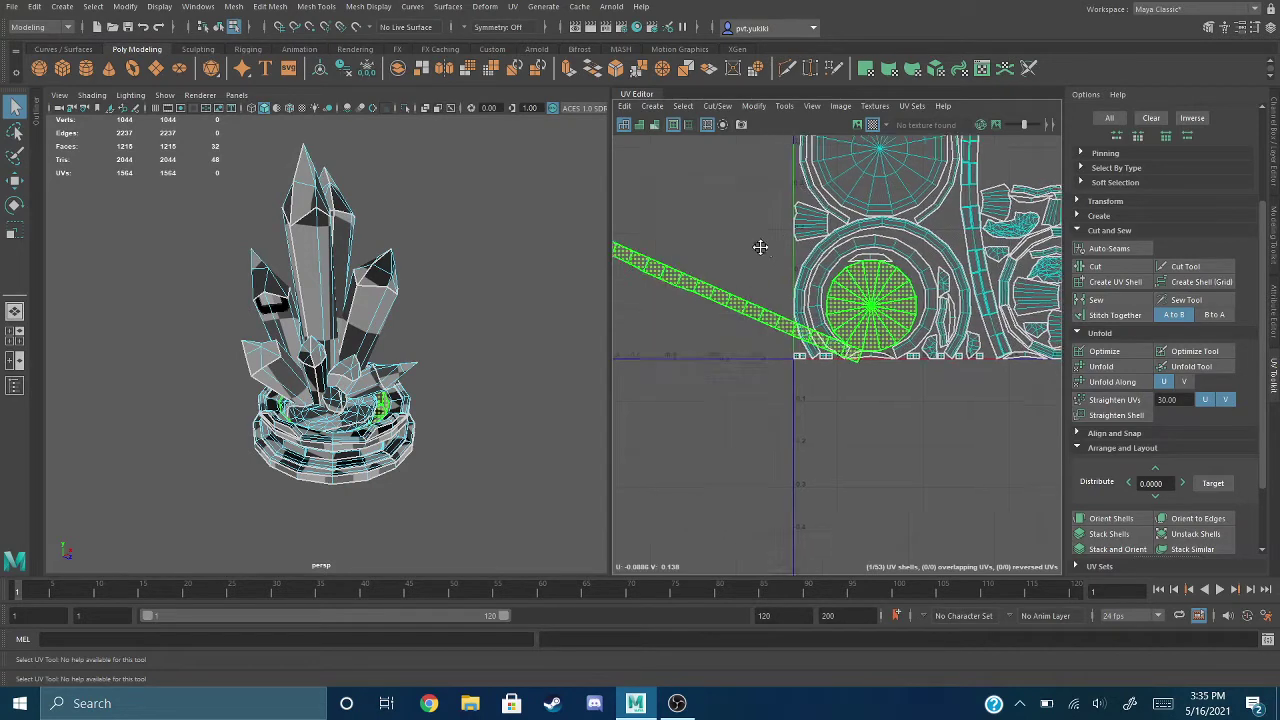
pyautogui.keyDown('alt'); pyautogui.moveTo(763, 249); pyautogui.dragTo(847, 262, button='middle'); pyautogui.keyUp('alt')
pyautogui.press('w')
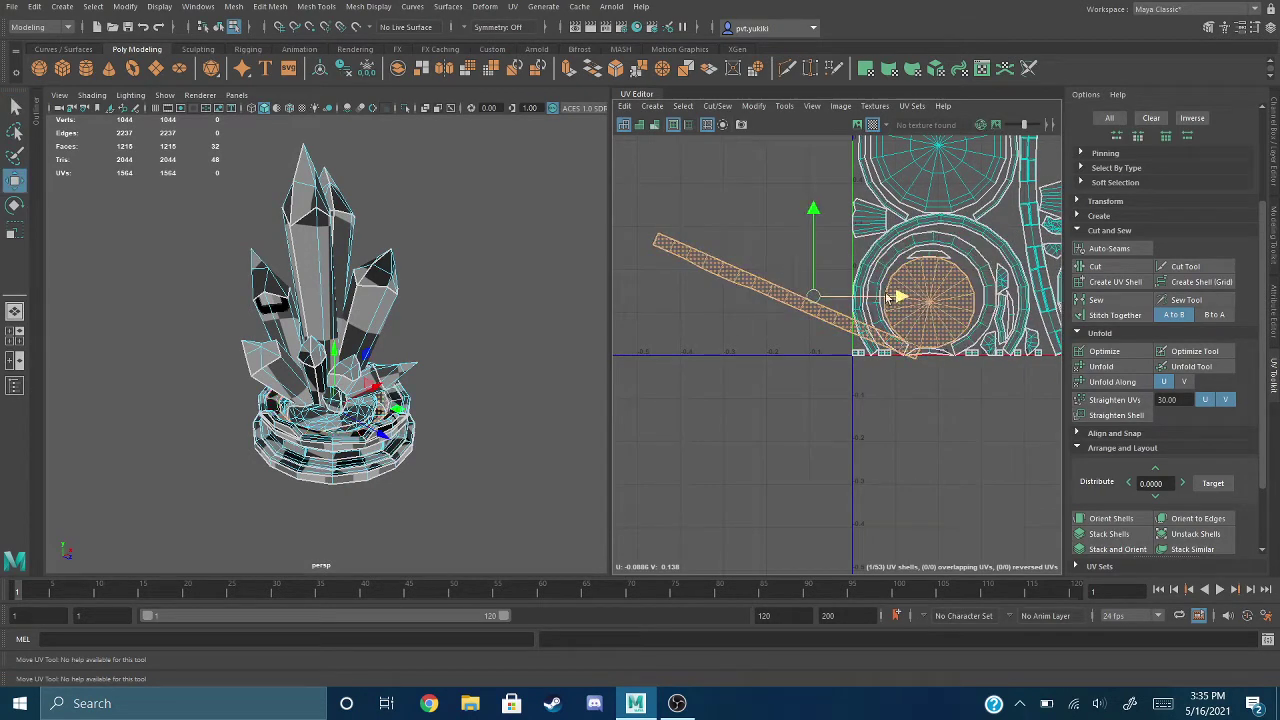
pyautogui.moveTo(897, 292); pyautogui.dragTo(740, 290)
# Step: Show the shells shaded, switch to the UV distortion display, and check the stitched disc-and-strip shell for stretching
pyautogui.scroll(3, 766, 220)
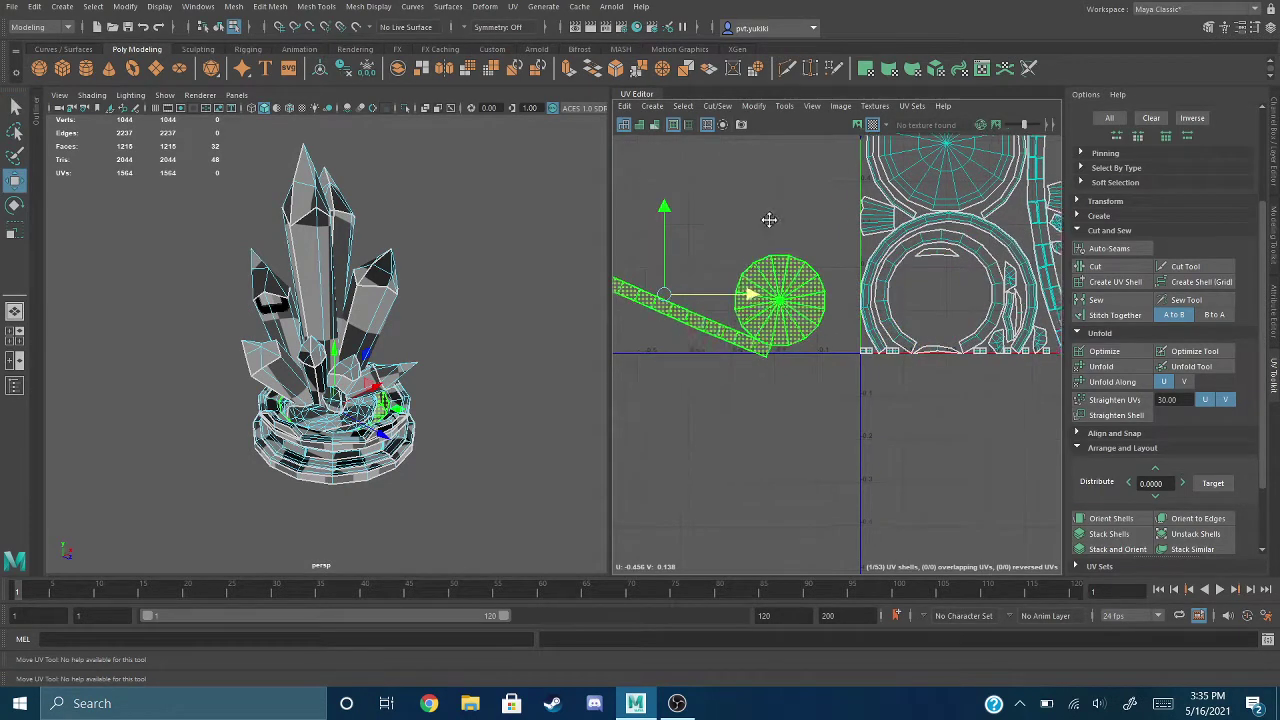
pyautogui.click(652, 127)
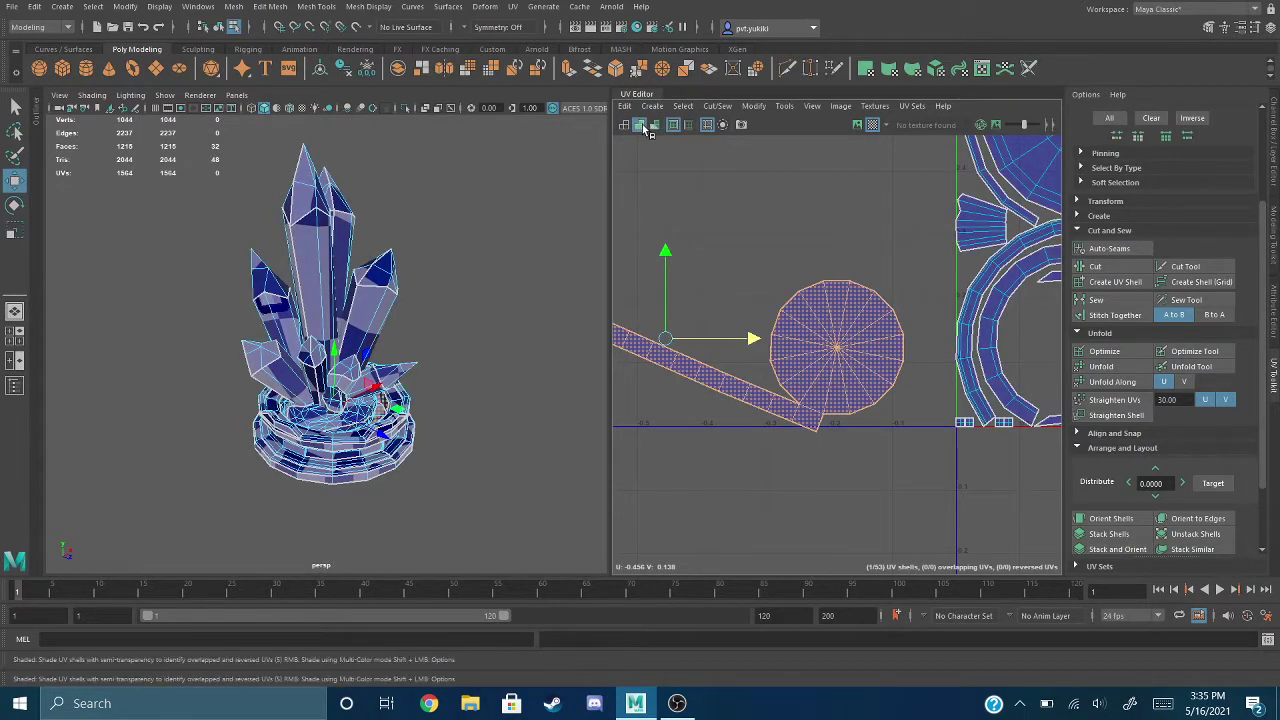
pyautogui.click(654, 127)
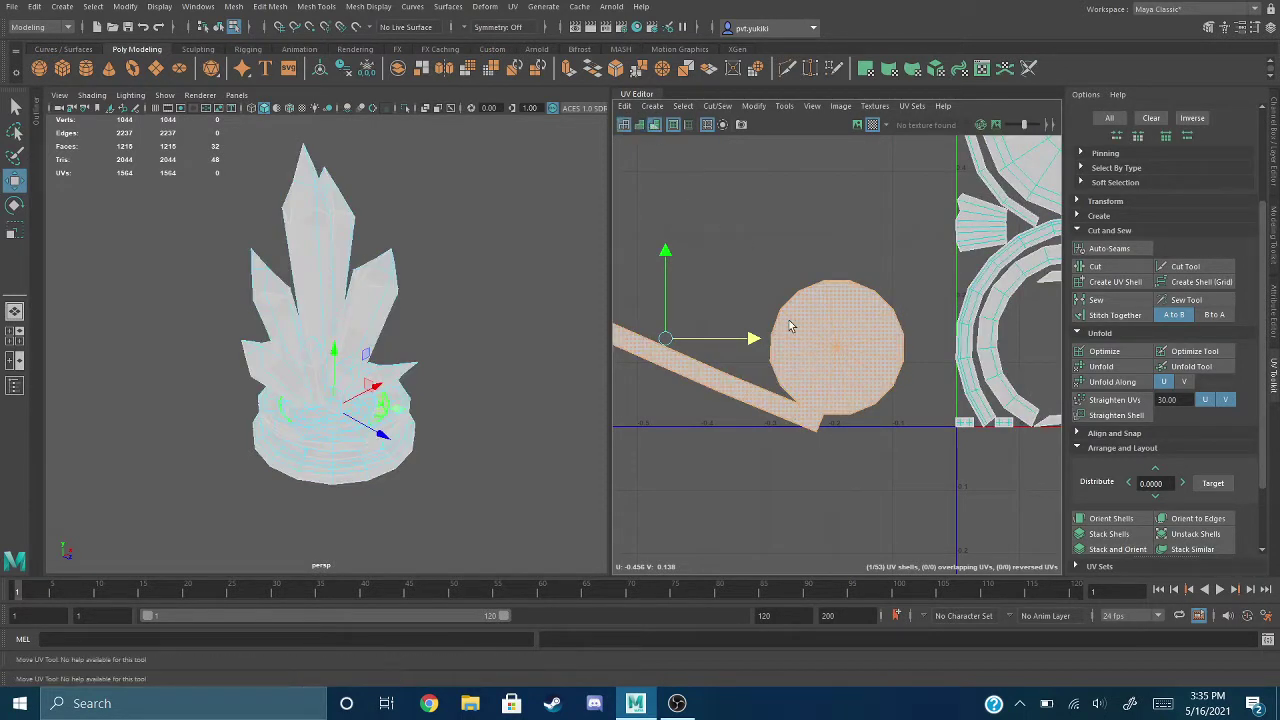
# Step: Examine the stitched disc-and-strip shell for distortion along the joined edge and the strip's length, and compare it with the packed shells
pyautogui.scroll(4, 825, 453)
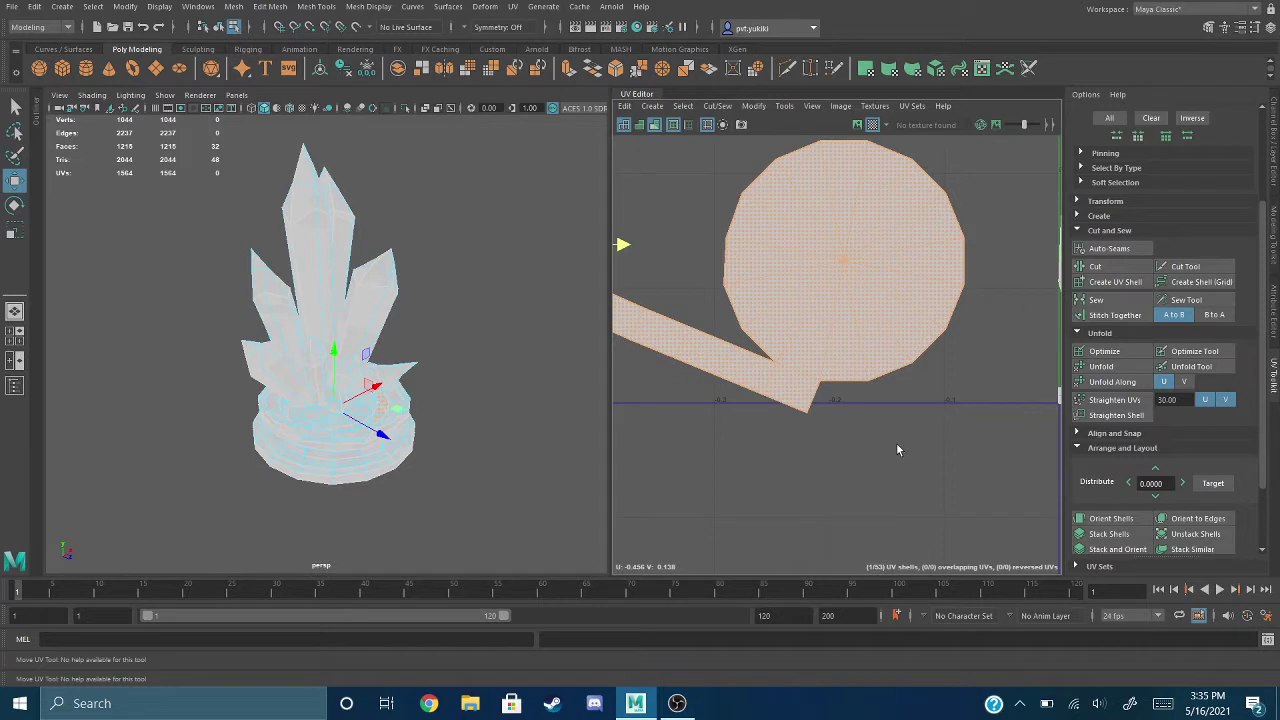
pyautogui.click(846, 431)
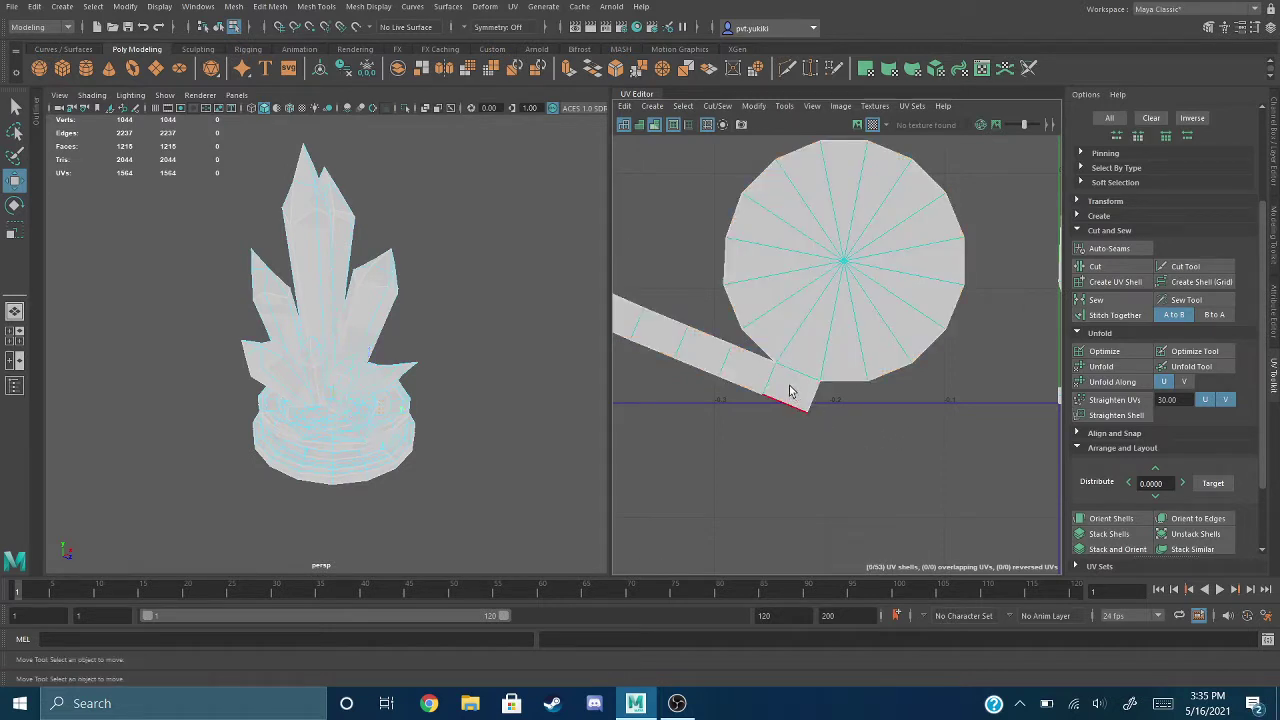
pyautogui.keyDown('alt'); pyautogui.moveTo(744, 426); pyautogui.dragTo(946, 449, button='middle'); pyautogui.keyUp('alt')
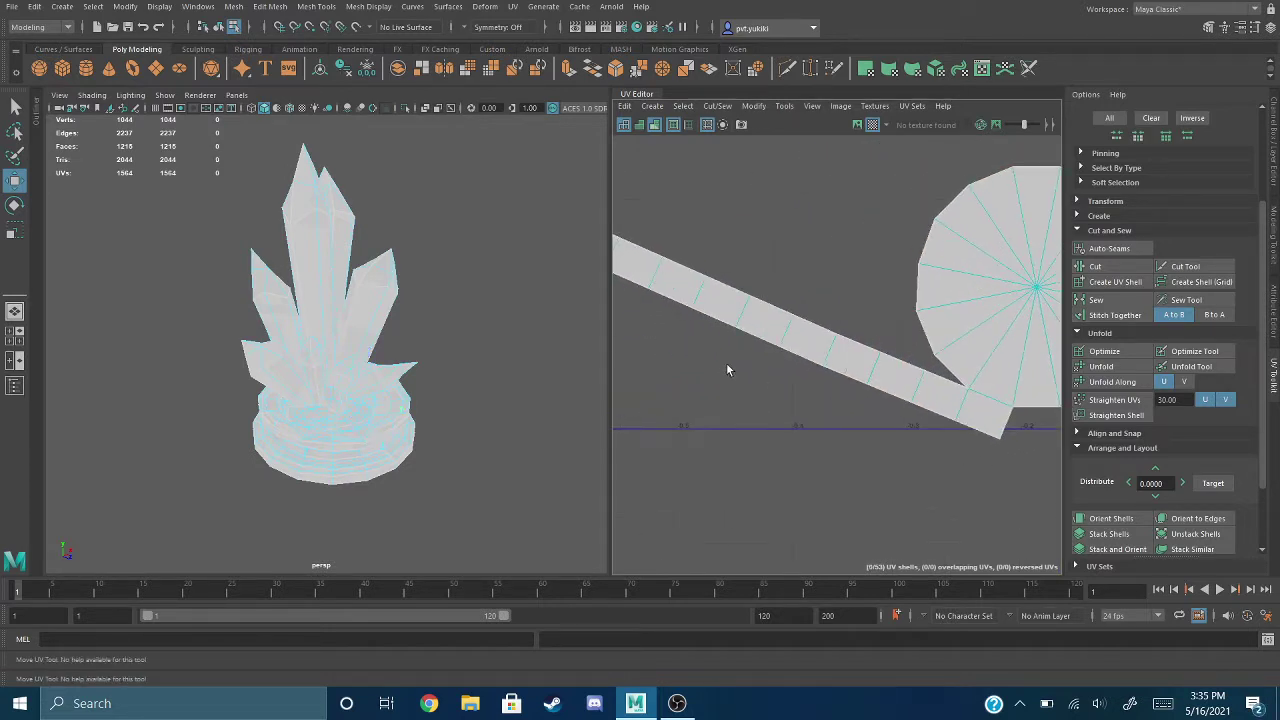
pyautogui.moveTo(728, 367)
pyautogui.keyDown('alt'); pyautogui.mouseDown(button='middle')
pyautogui.moveTo(923, 471)
pyautogui.moveTo(1011, 491)
pyautogui.moveTo(756, 424)
pyautogui.mouseUp(button='middle'); pyautogui.keyUp('alt')
pyautogui.keyDown('alt'); pyautogui.moveTo(953, 475); pyautogui.dragTo(771, 409, button='middle'); pyautogui.keyUp('alt')
pyautogui.scroll(2, 851, 421)
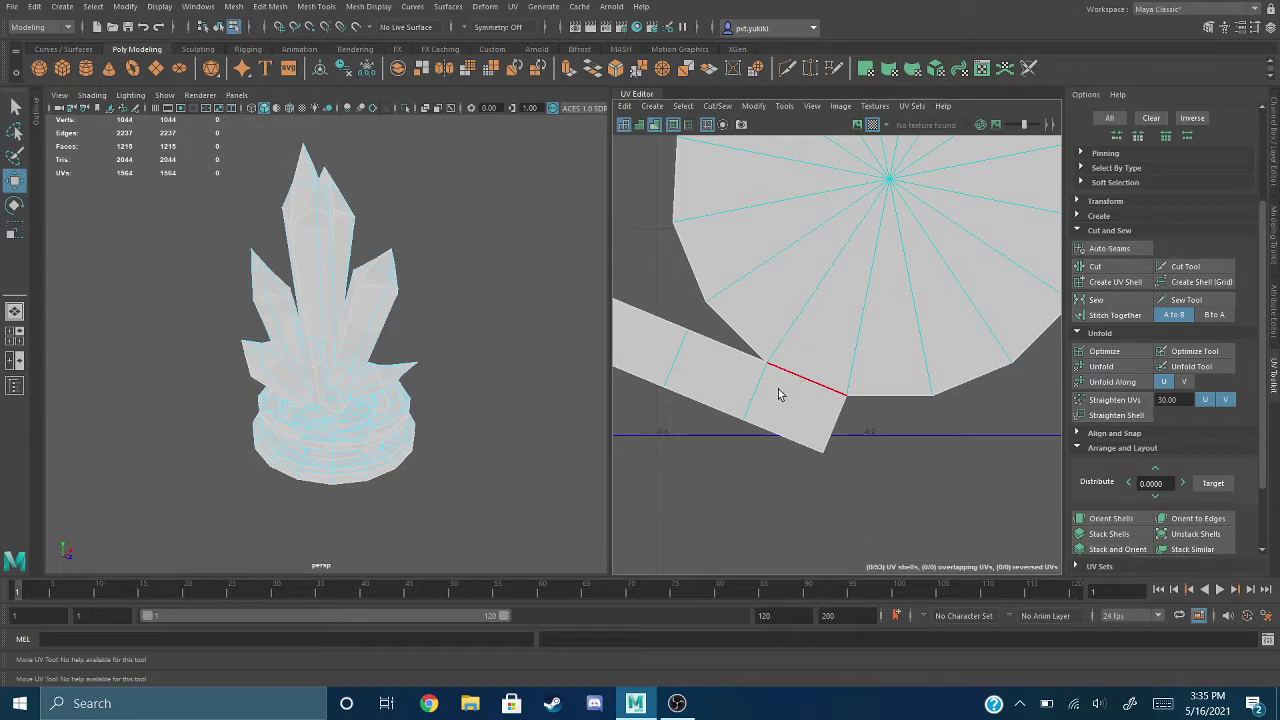
pyautogui.scroll(-5, 805, 347)
pyautogui.keyDown('alt'); pyautogui.moveTo(704, 265); pyautogui.dragTo(894, 353, button='middle'); pyautogui.keyUp('alt')
pyautogui.keyDown('alt'); pyautogui.moveTo(736, 294); pyautogui.dragTo(628, 292, button='middle'); pyautogui.keyUp('alt')
pyautogui.scroll(-4, 852, 280)
pyautogui.keyDown('alt'); pyautogui.moveTo(877, 219); pyautogui.dragTo(754, 348, button='middle'); pyautogui.keyUp('alt')
pyautogui.scroll(-3, 704, 360)
pyautogui.scroll(-2, 758, 303)
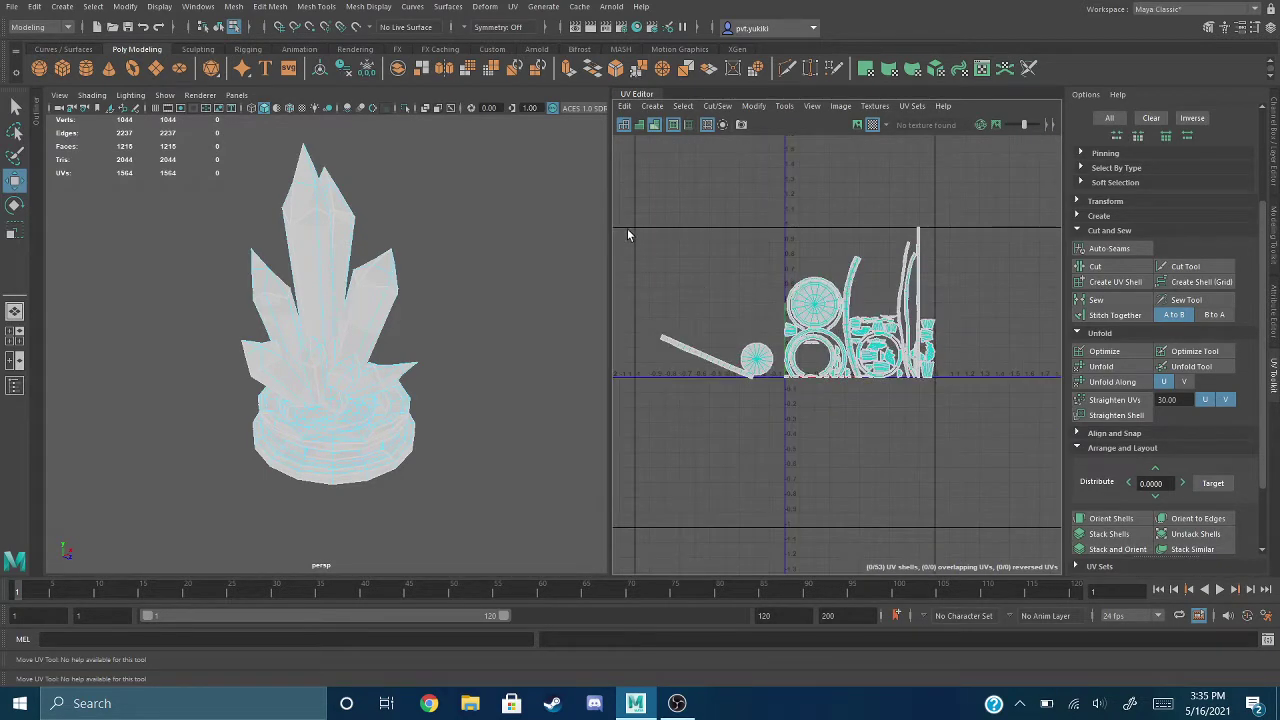
# Step: Select all UV shells, including the stitched shell outside the tile, and lay them out again within the UV tile
pyautogui.moveTo(996, 422); pyautogui.dragTo(996, 422)
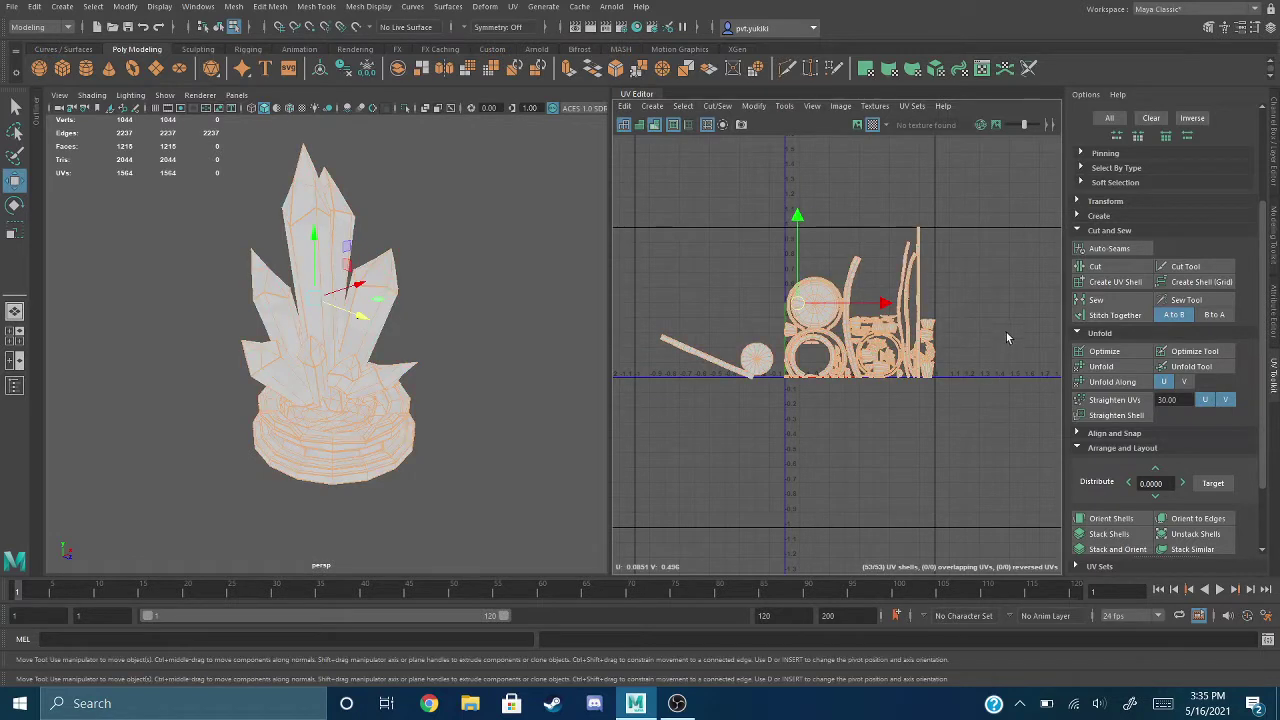
pyautogui.click(935, 223)
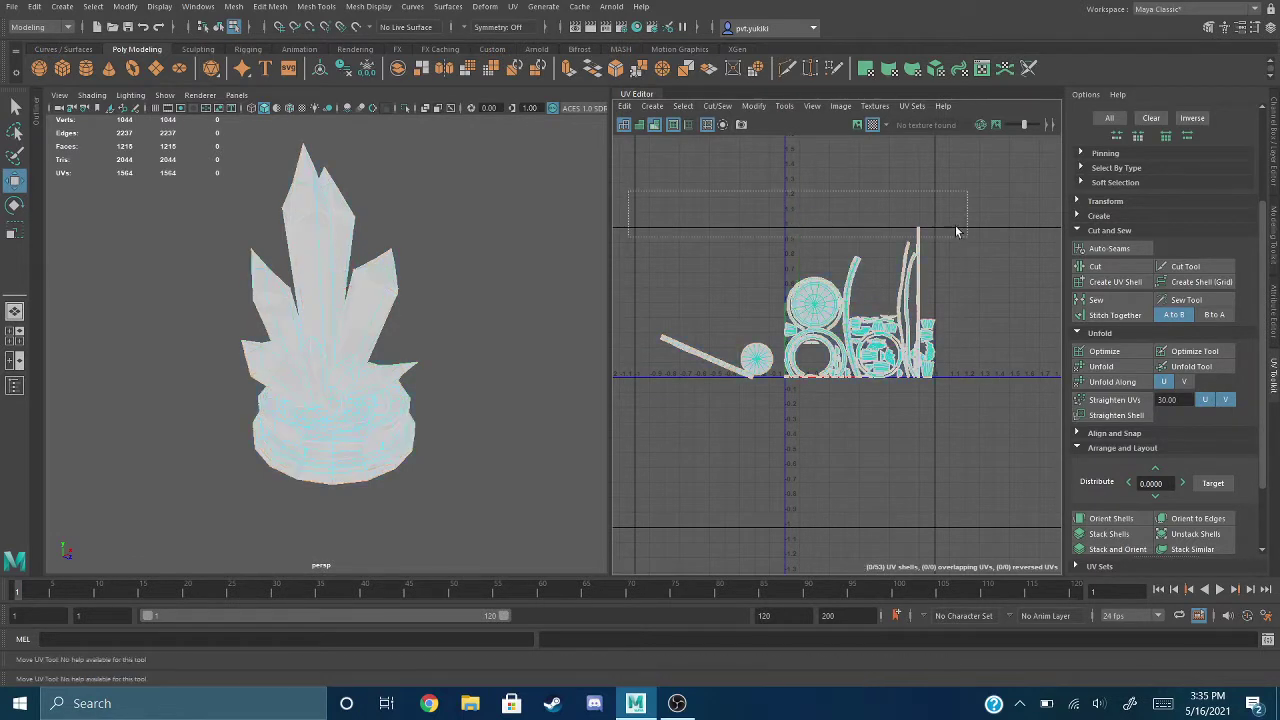
pyautogui.moveTo(1008, 412); pyautogui.dragTo(1008, 412)
pyautogui.scroll(-2, 1095, 522)
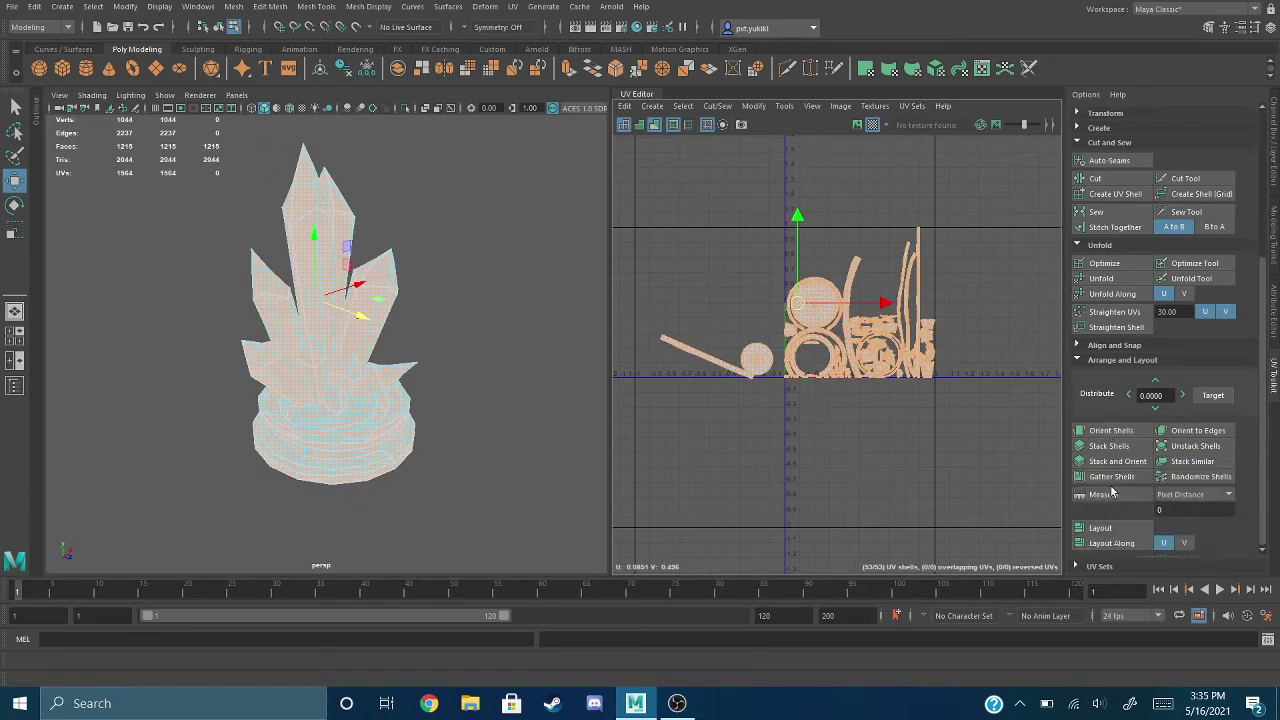
pyautogui.click(1098, 528)
# Step: Clear the selection and review how the stitched disc-and-strip shell and the long strip shells fit in the new layout
pyautogui.scroll(6, 948, 404)
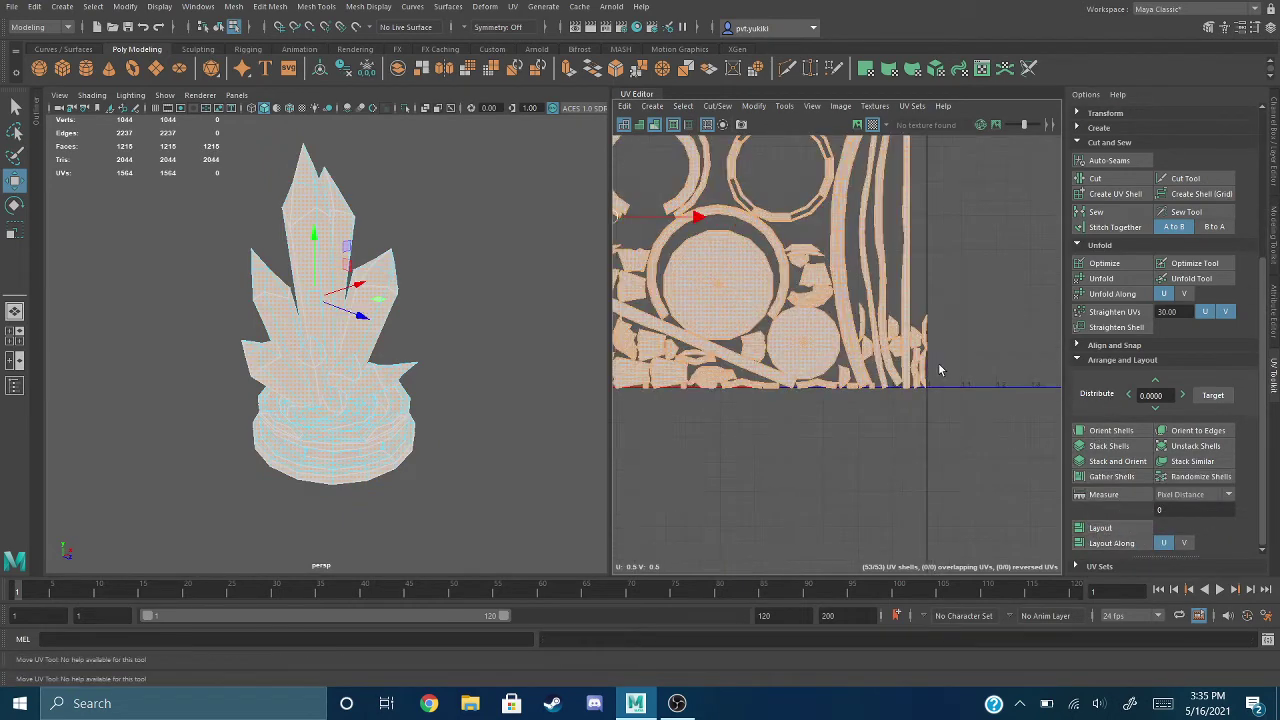
pyautogui.scroll(1, 988, 410)
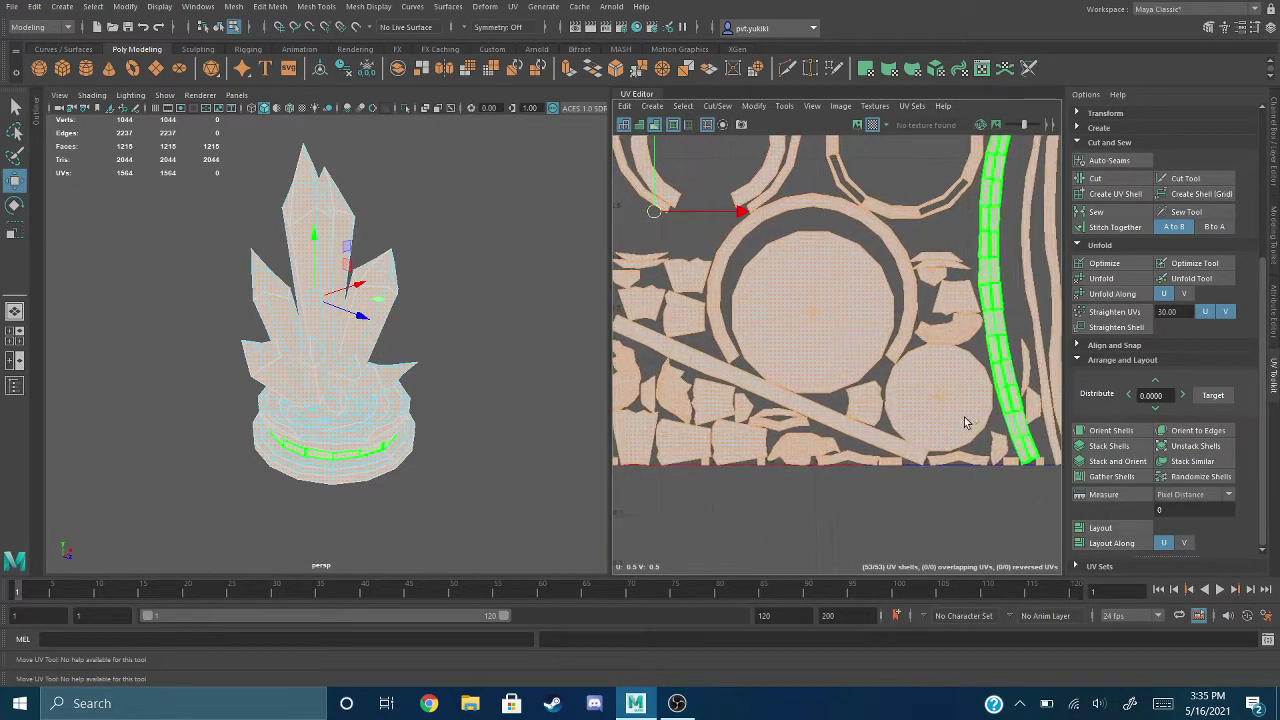
pyautogui.click(813, 502)
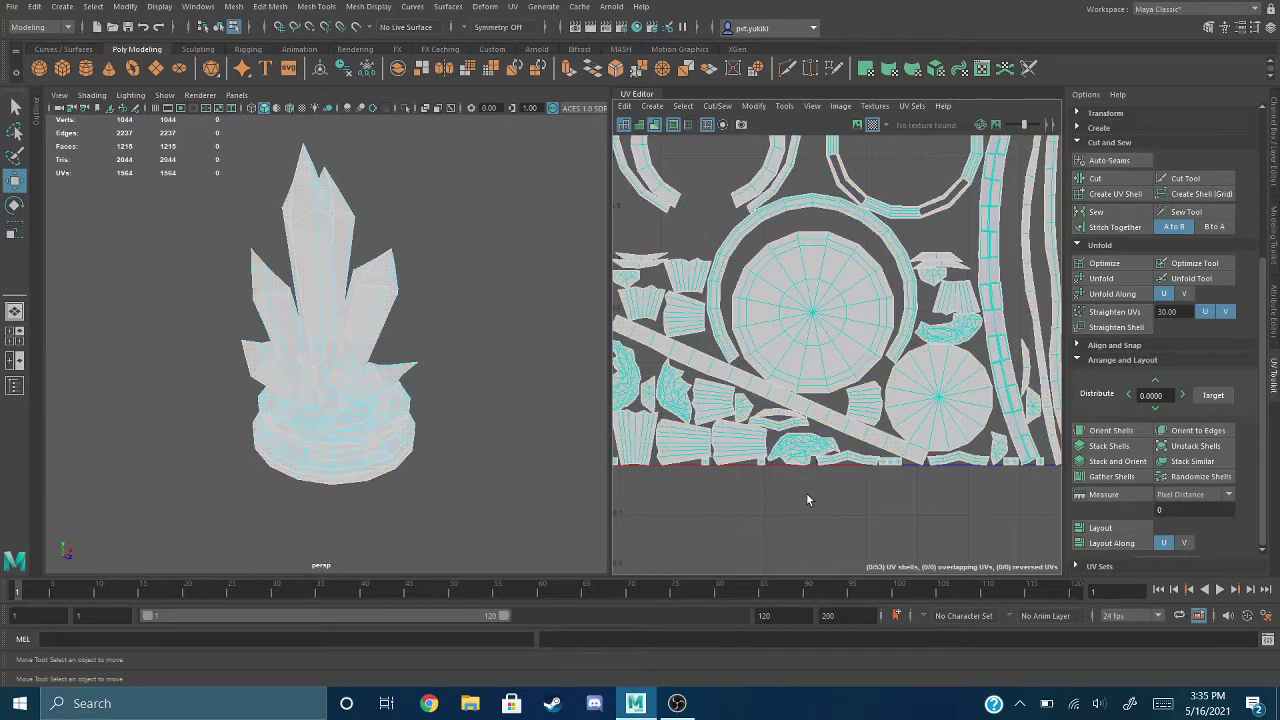
pyautogui.scroll(-3, 806, 505)
pyautogui.keyDown('alt'); pyautogui.moveTo(804, 515); pyautogui.dragTo(808, 482, button='middle'); pyautogui.keyUp('alt')
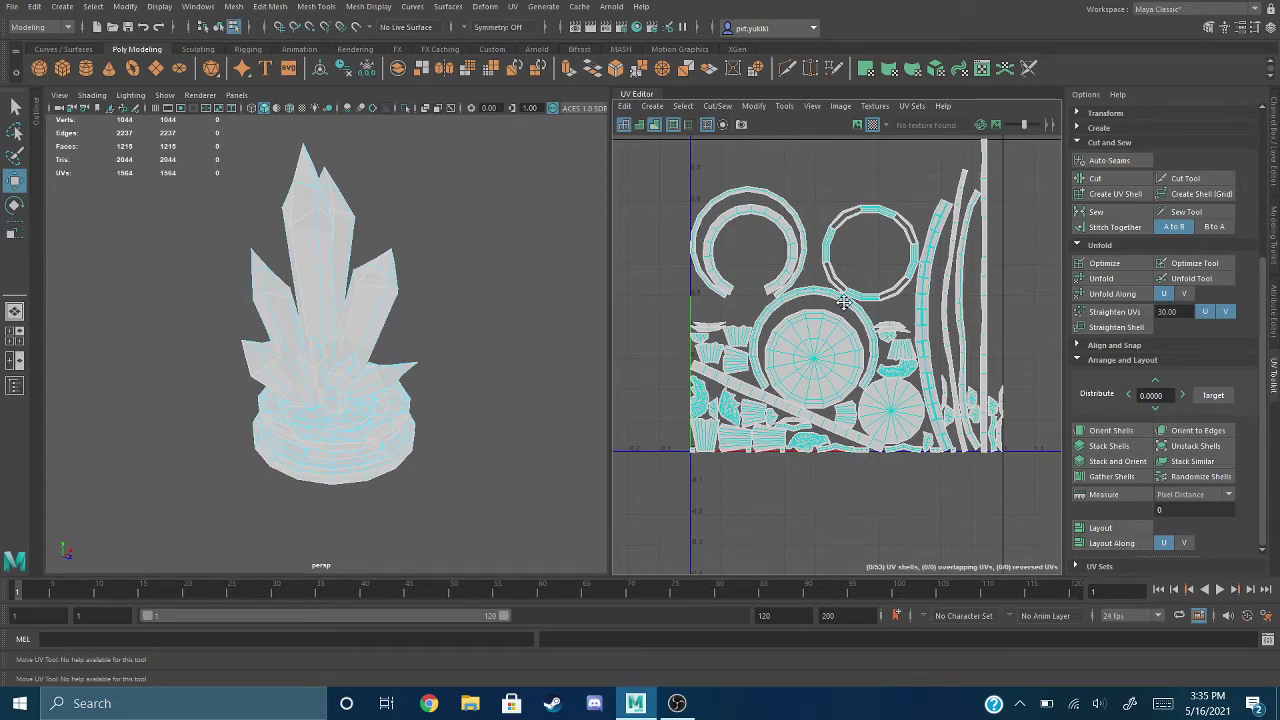
pyautogui.keyDown('alt'); pyautogui.moveTo(843, 302); pyautogui.dragTo(859, 374, button='middle'); pyautogui.keyUp('alt')
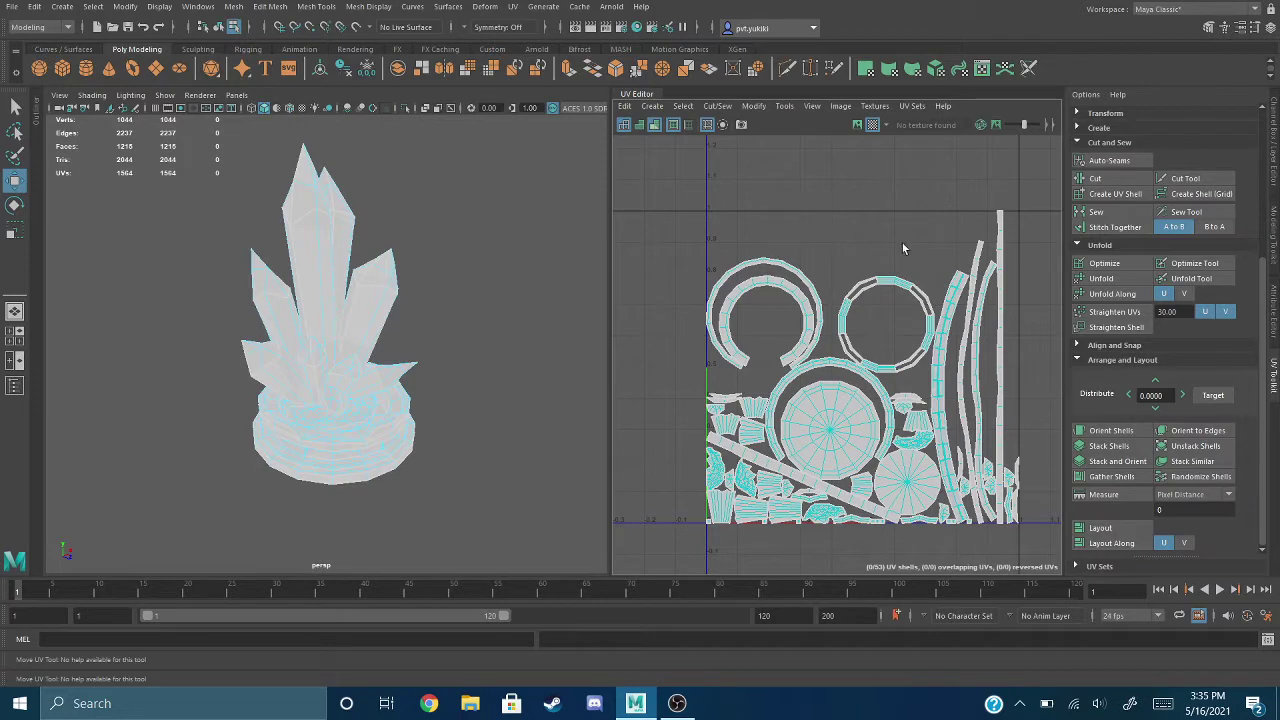
pyautogui.keyDown('alt'); pyautogui.moveTo(1010, 352); pyautogui.dragTo(1014, 294, button='middle'); pyautogui.keyUp('alt')
pyautogui.click(1001, 350)
pyautogui.keyDown('alt'); pyautogui.moveTo(1003, 368); pyautogui.dragTo(933, 329, button='middle'); pyautogui.keyUp('alt')
pyautogui.click(851, 328)
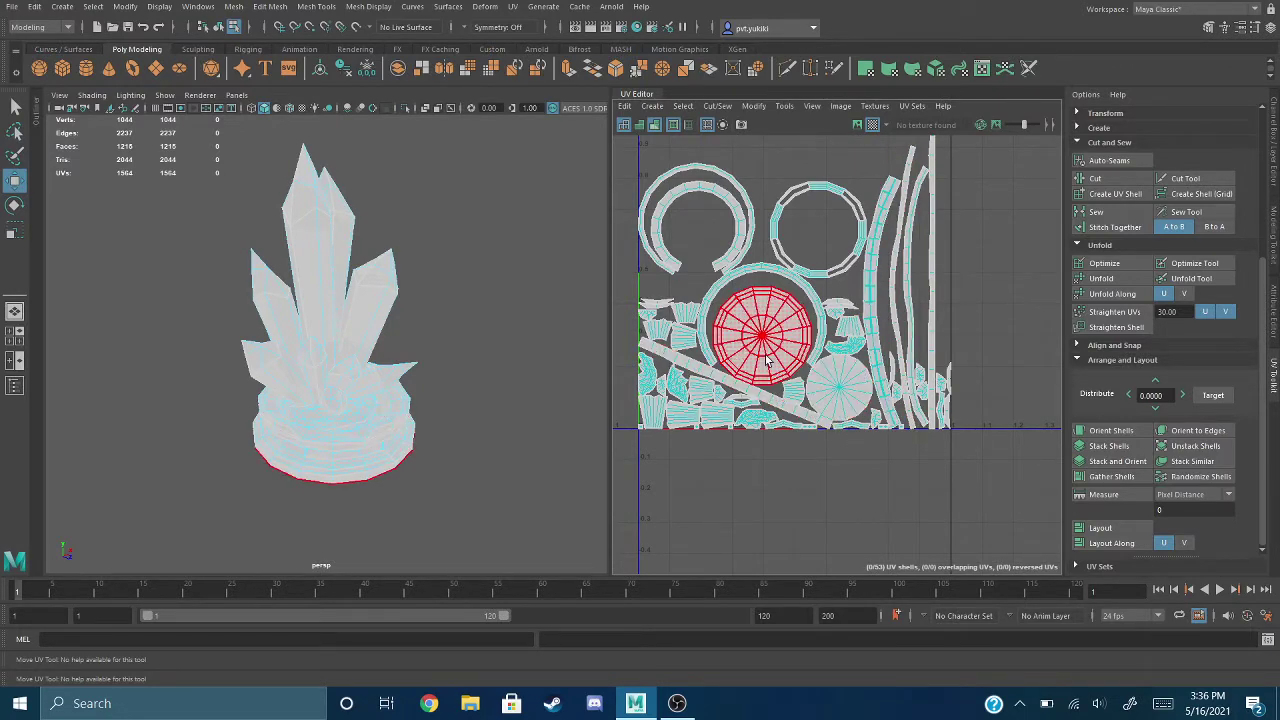
pyautogui.keyDown('alt'); pyautogui.moveTo(750, 365); pyautogui.dragTo(785, 440, button='middle'); pyautogui.keyUp('alt')
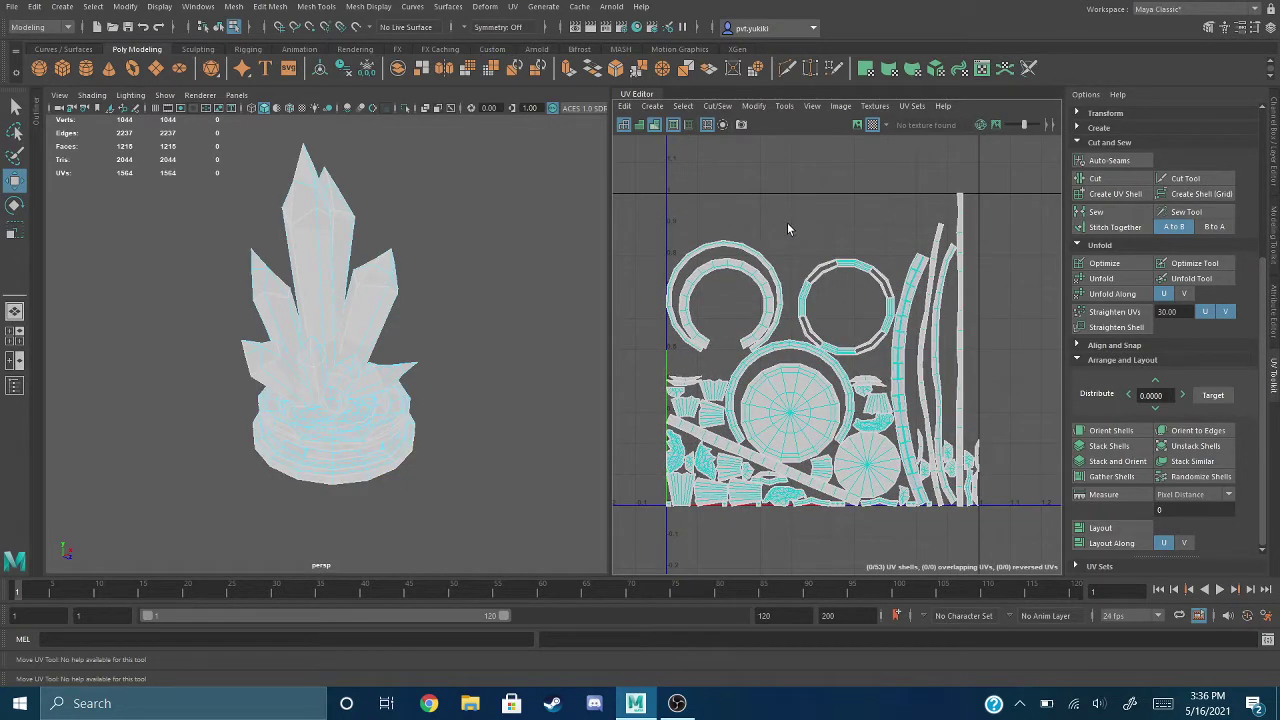
# Step: Turn off the UV distortion display and view the checker pattern on the crystal centerpiece
pyautogui.click(654, 126)
pyautogui.keyDown('alt'); pyautogui.moveTo(527, 295); pyautogui.dragTo(478, 310); pyautogui.keyUp('alt')
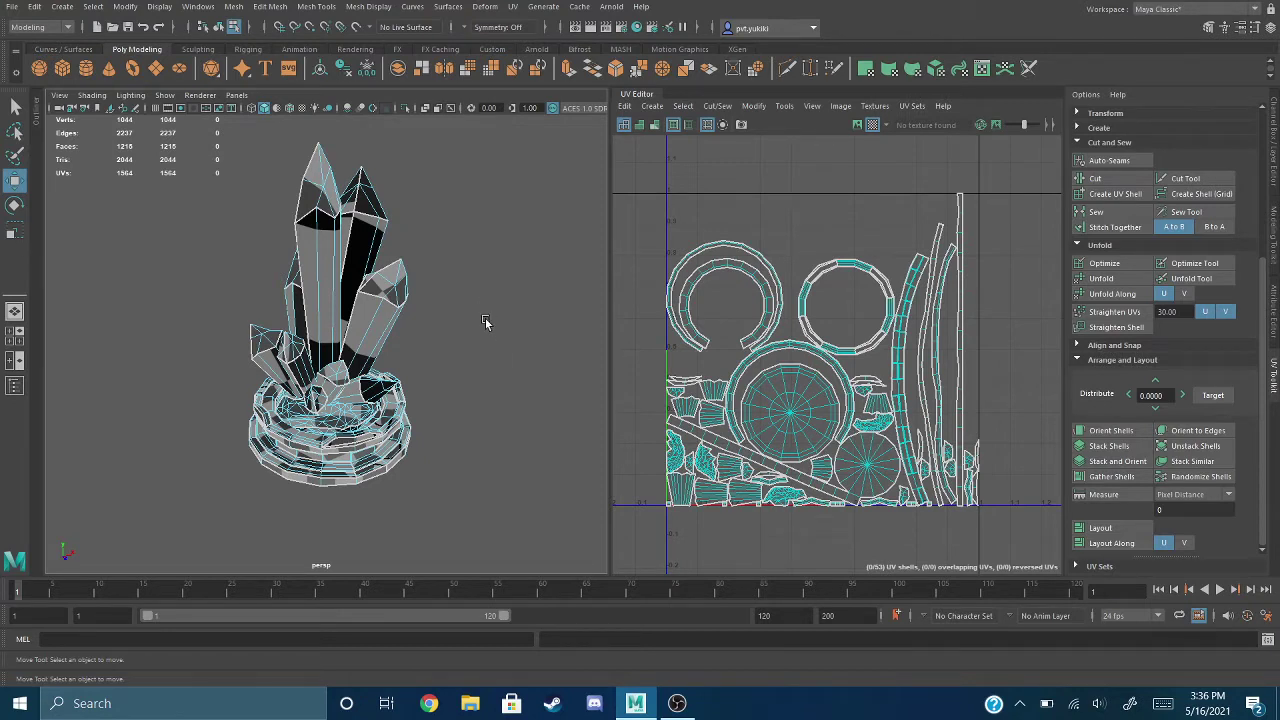
pyautogui.moveTo(482, 350)
pyautogui.keyDown('alt'); pyautogui.mouseDown()
pyautogui.moveTo(454, 329)
pyautogui.moveTo(357, 320)
pyautogui.moveTo(502, 339)
pyautogui.mouseUp(); pyautogui.keyUp('alt')
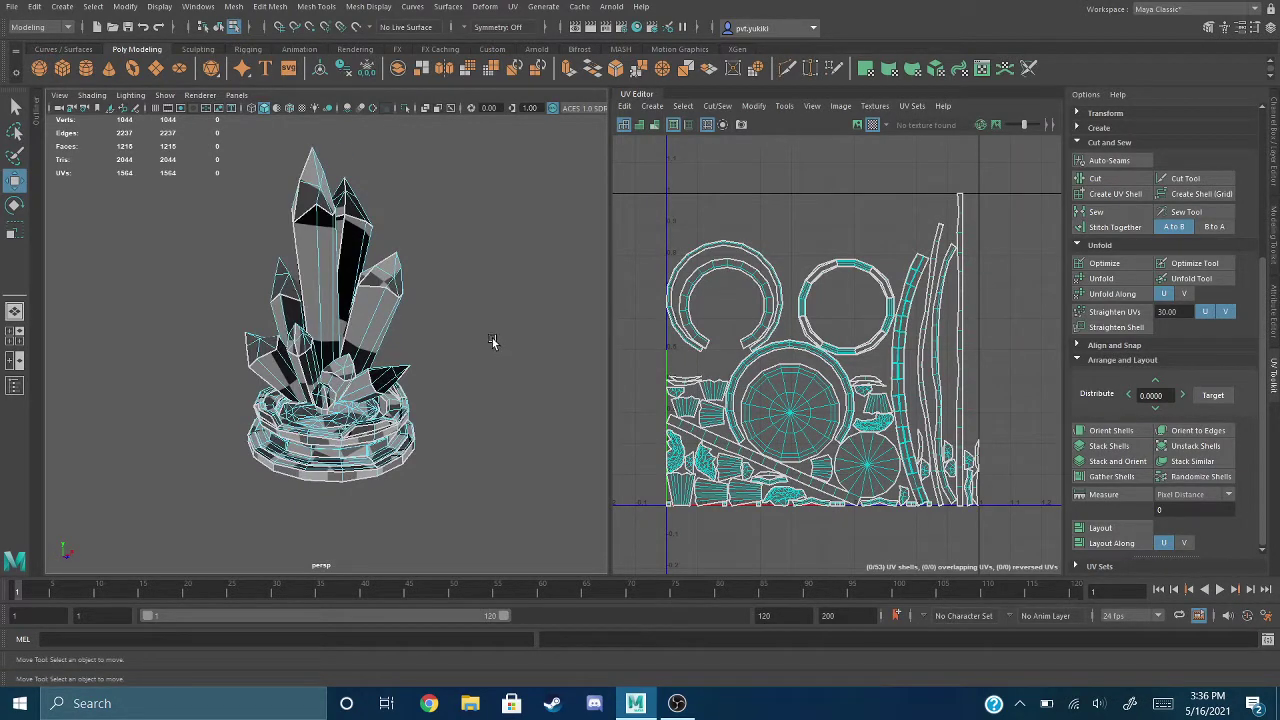
# Step: Return to object mode and select all of the centerpiece's meshes, with the Select tool active
pyautogui.rightClick(492, 338)
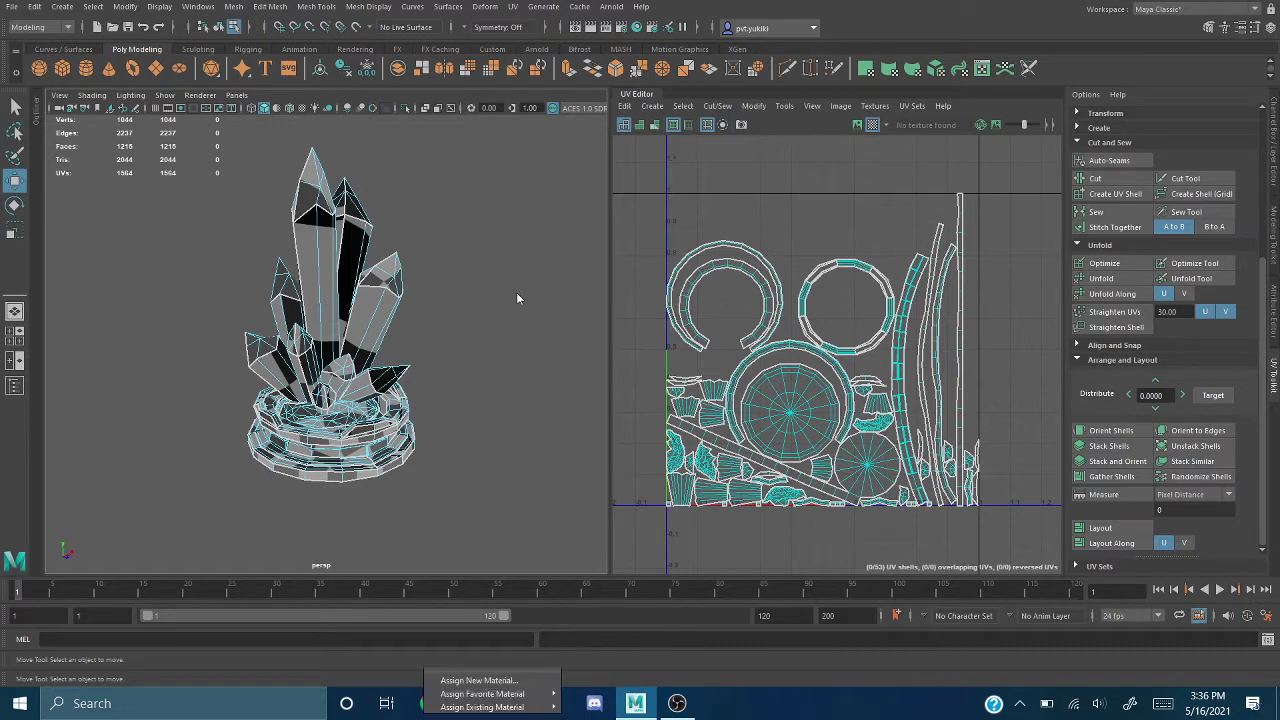
pyautogui.moveTo(517, 298); pyautogui.dragTo(531, 300, button='right')
pyautogui.click(497, 300)
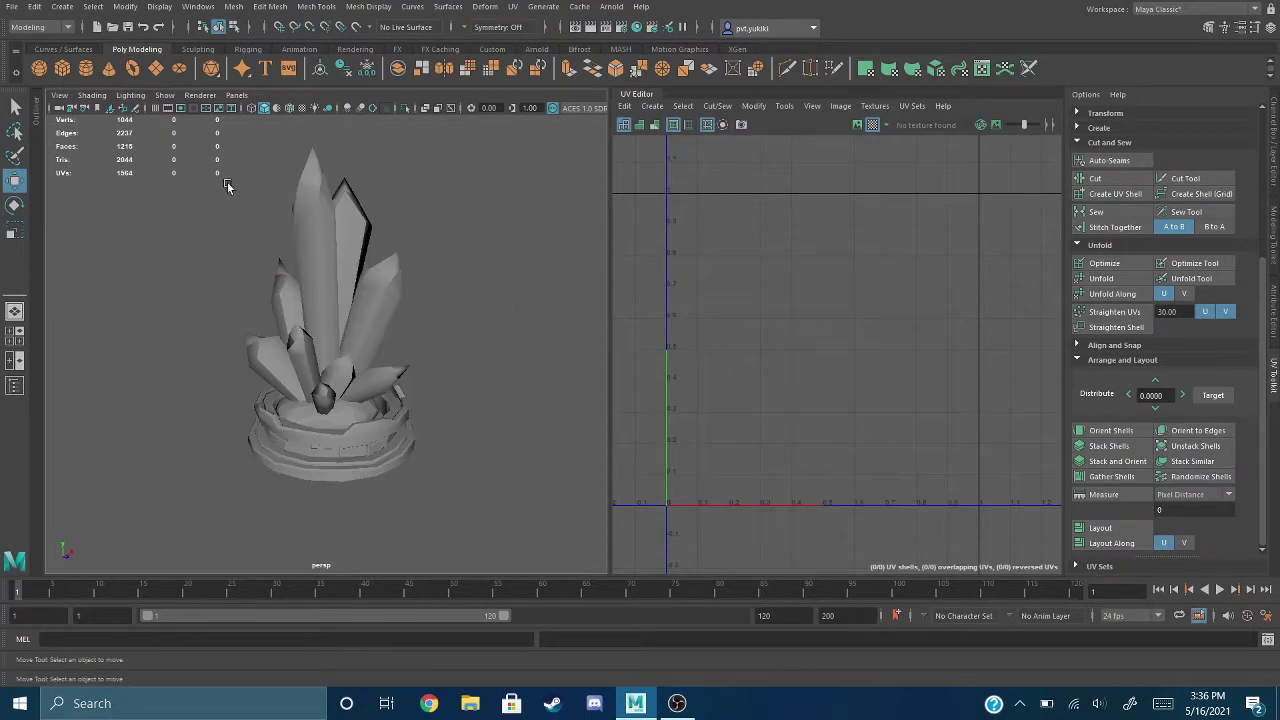
pyautogui.moveTo(447, 478); pyautogui.dragTo(450, 476)
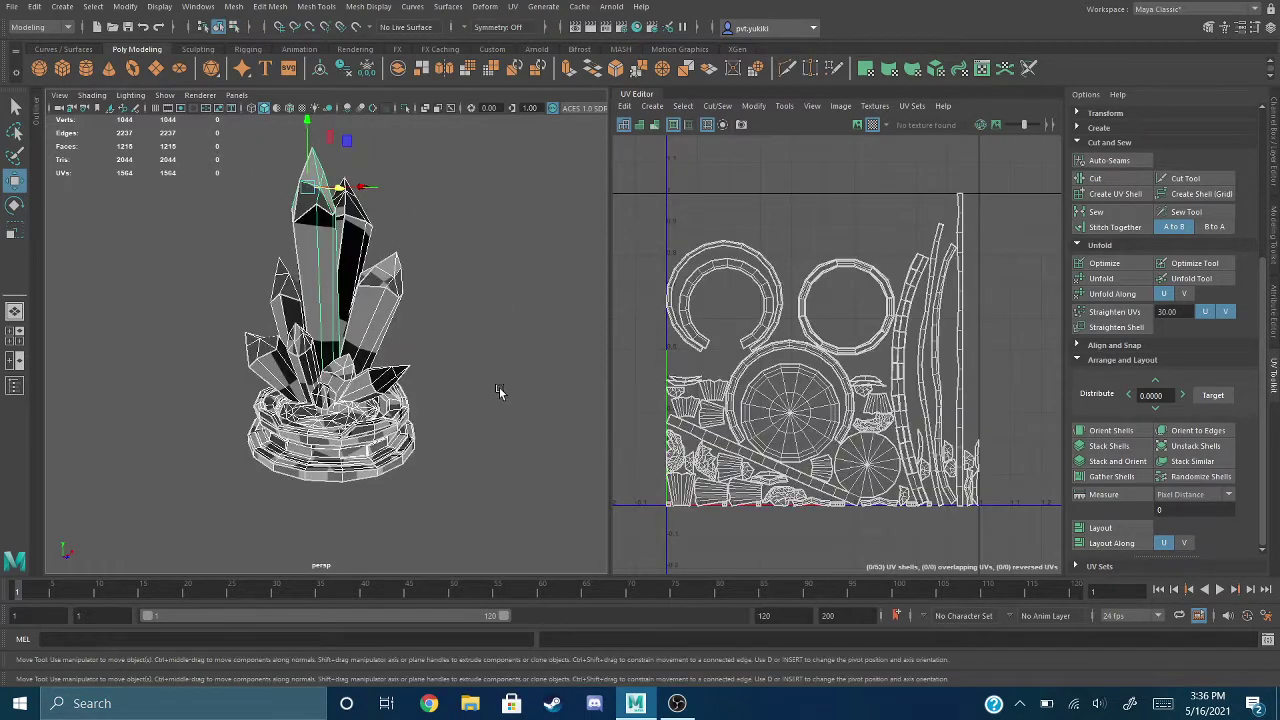
pyautogui.keyDown('alt'); pyautogui.moveTo(499, 387); pyautogui.dragTo(168, 321); pyautogui.keyUp('alt')
pyautogui.press('q')
# Step: Inspect the checker pattern on the crystals and base from all sides and from underneath
pyautogui.keyDown('alt'); pyautogui.moveTo(384, 448); pyautogui.dragTo(200, 498); pyautogui.keyUp('alt')
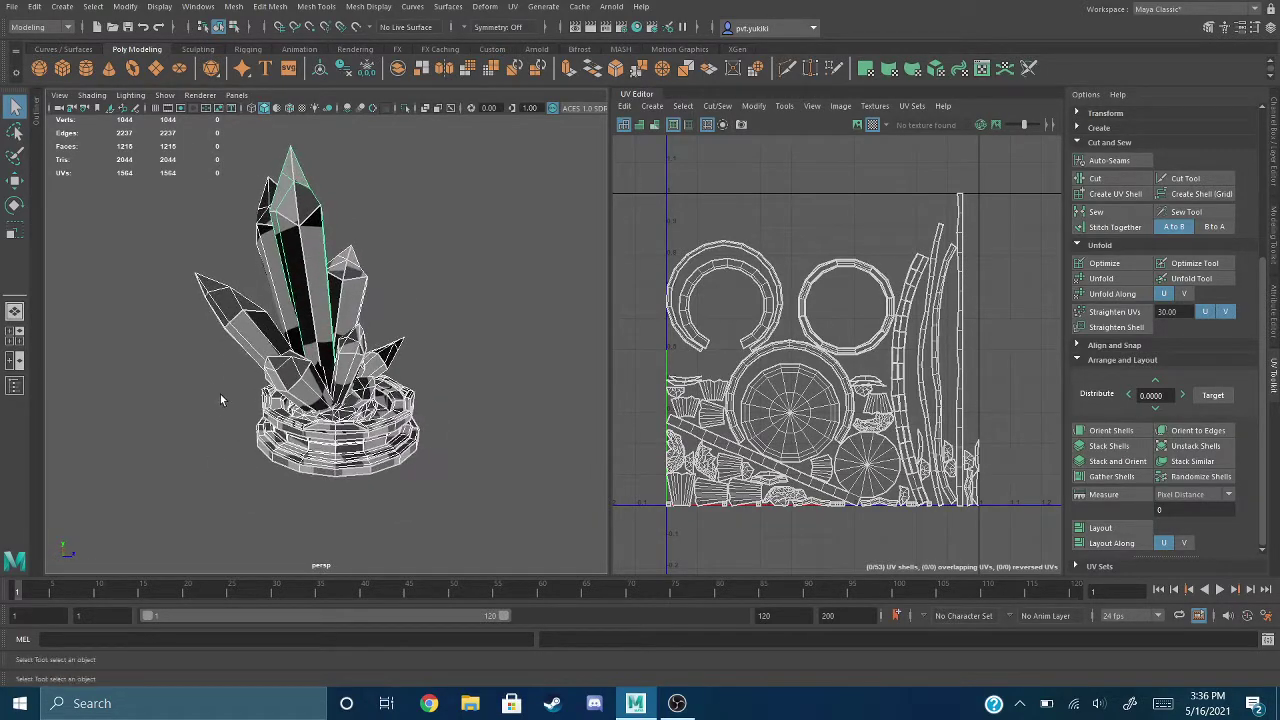
pyautogui.keyDown('alt'); pyautogui.moveTo(221, 400); pyautogui.dragTo(186, 435); pyautogui.keyUp('alt')
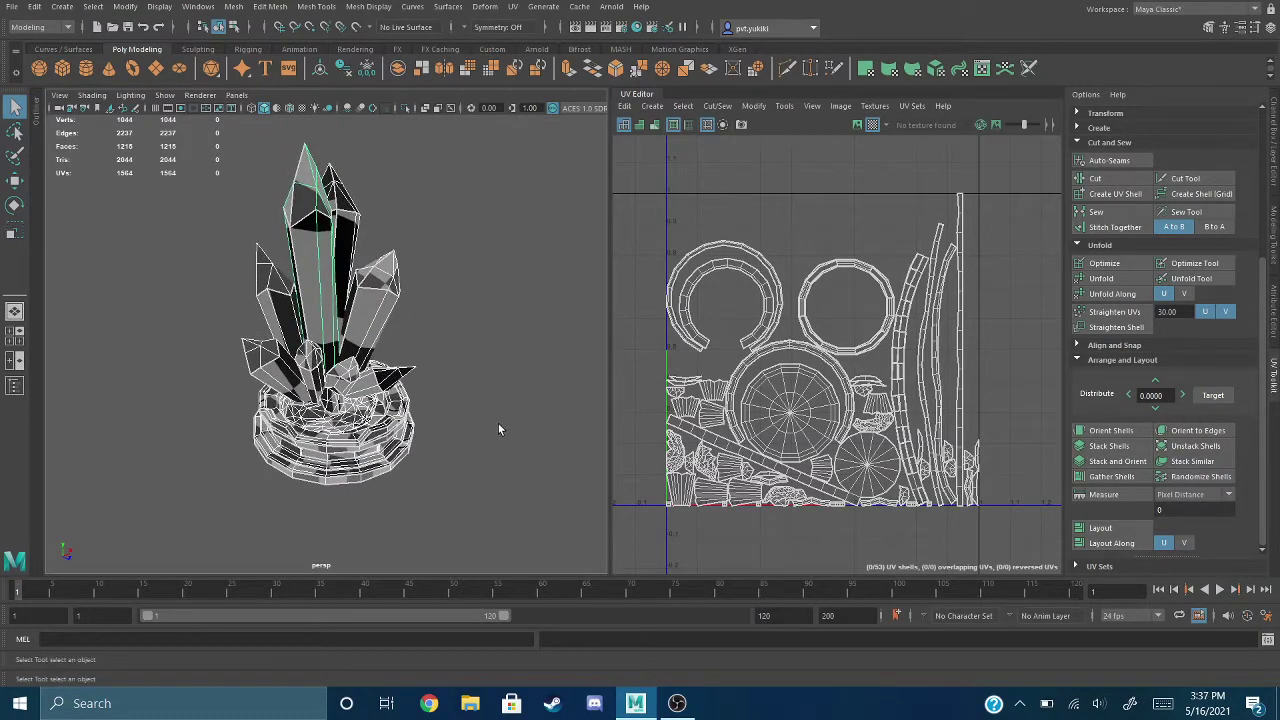
pyautogui.keyDown('alt'); pyautogui.moveTo(498, 430); pyautogui.dragTo(158, 427); pyautogui.keyUp('alt')
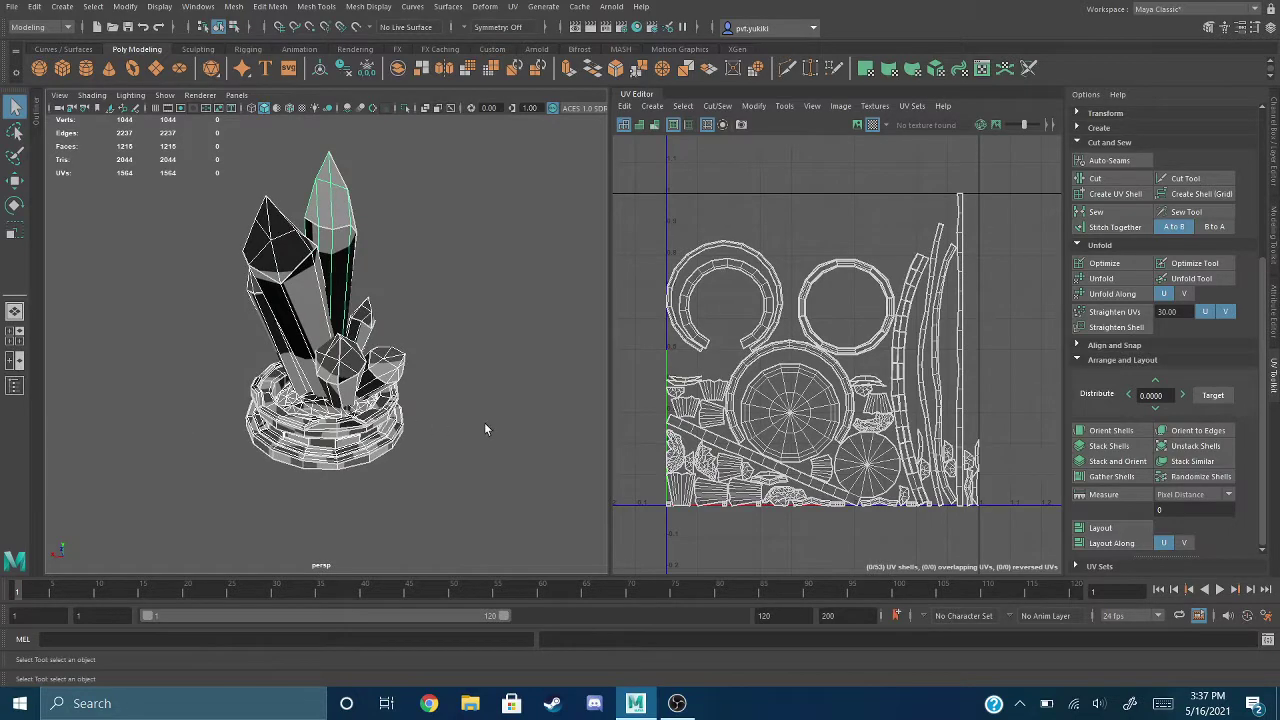
pyautogui.keyDown('alt'); pyautogui.moveTo(485, 429); pyautogui.dragTo(202, 414); pyautogui.keyUp('alt')
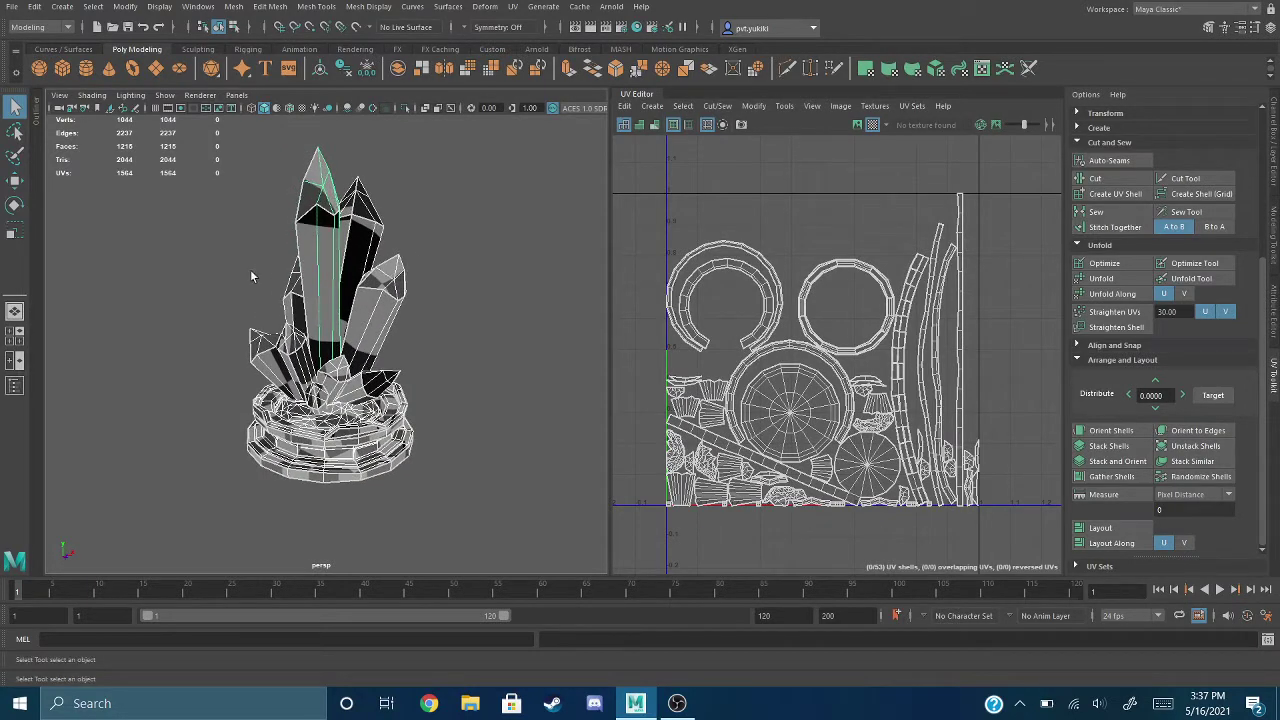
pyautogui.keyDown('alt'); pyautogui.moveTo(496, 311); pyautogui.dragTo(317, 283); pyautogui.keyUp('alt')
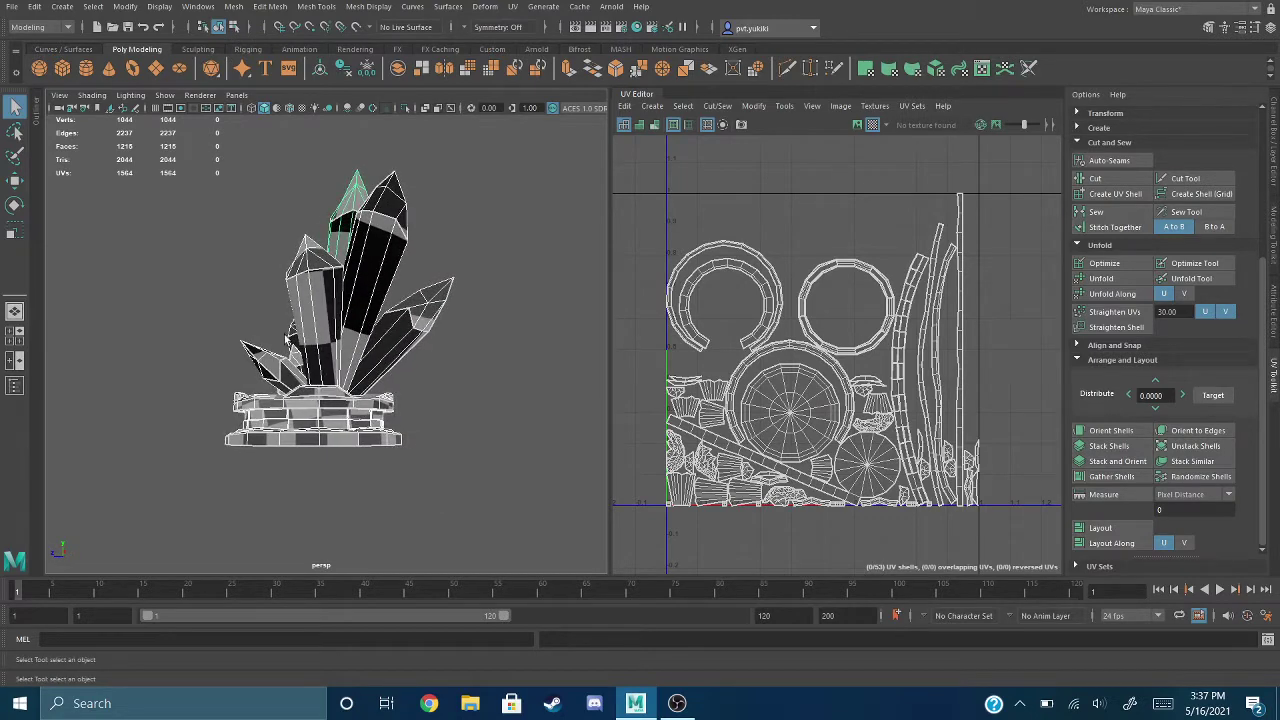
pyautogui.keyDown('alt'); pyautogui.moveTo(322, 508); pyautogui.dragTo(306, 441); pyautogui.keyUp('alt')
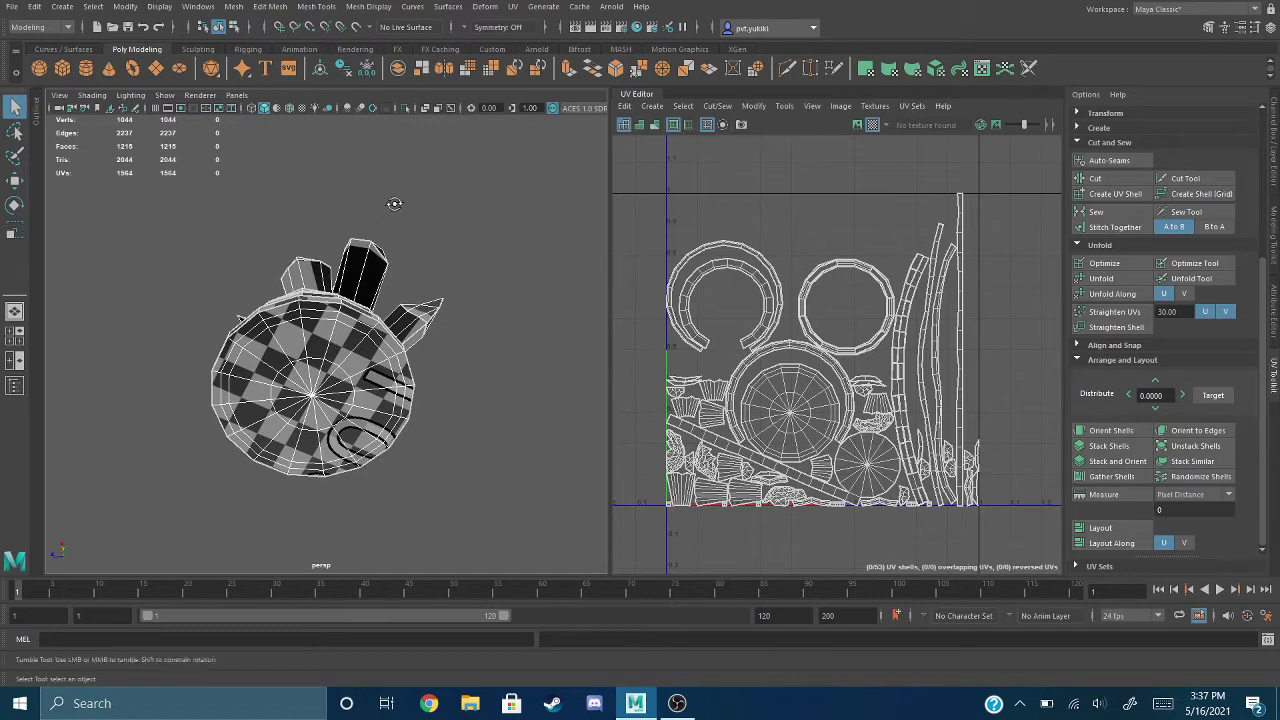
pyautogui.keyDown('alt'); pyautogui.moveTo(395, 203); pyautogui.dragTo(396, 320); pyautogui.keyUp('alt')
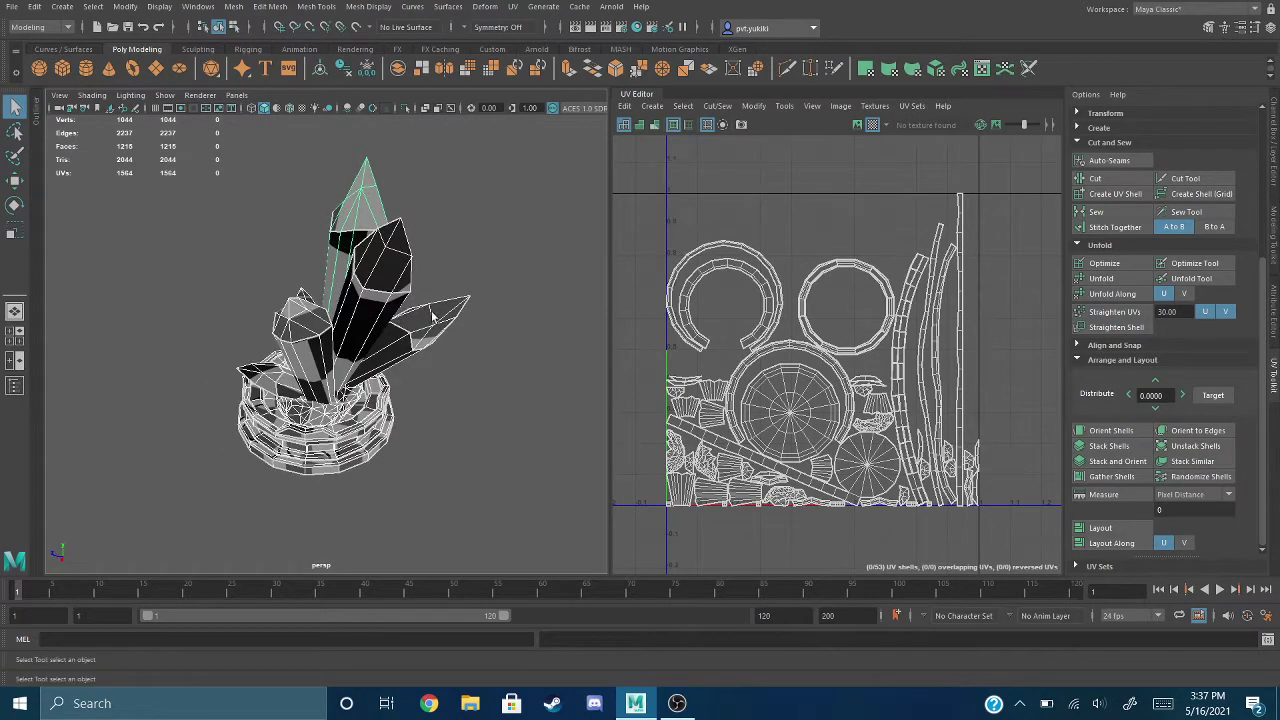
pyautogui.keyDown('alt'); pyautogui.moveTo(453, 400); pyautogui.dragTo(334, 346); pyautogui.keyUp('alt')
# Step: Select the large spoked disc shell and check which part of the base it covers on the model
pyautogui.scroll(5, 710, 518)
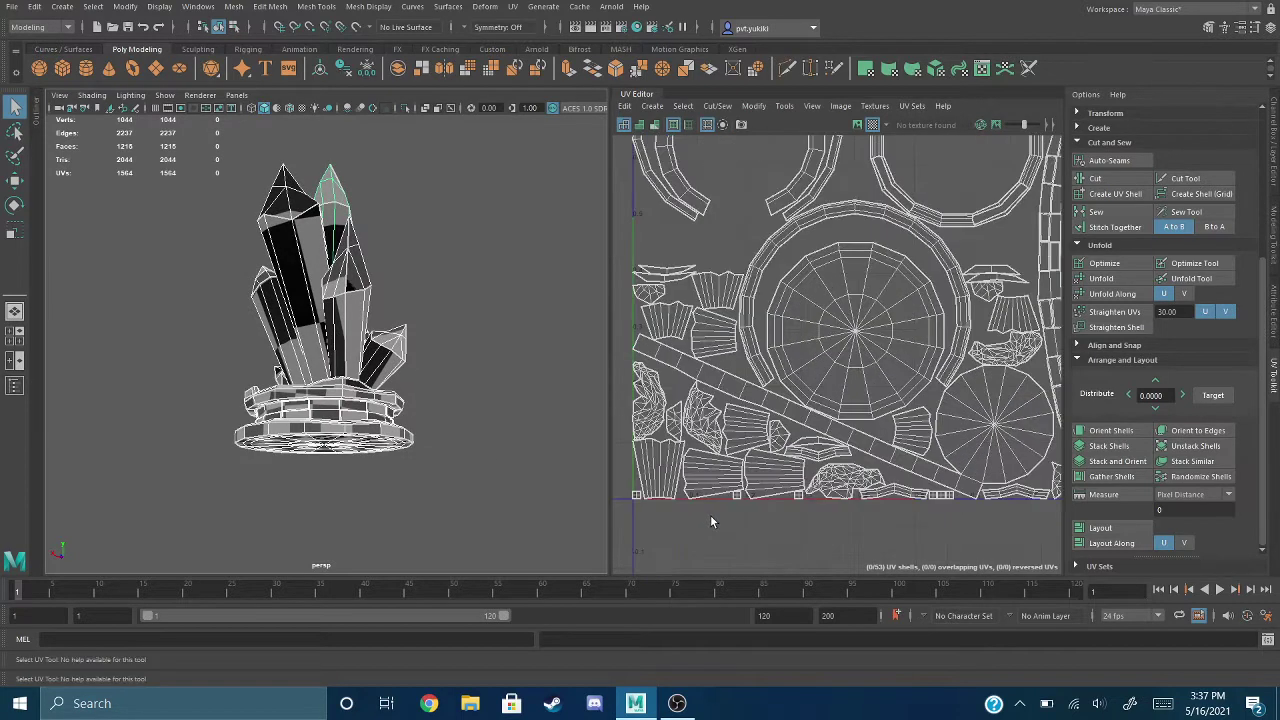
pyautogui.scroll(-4, 805, 466)
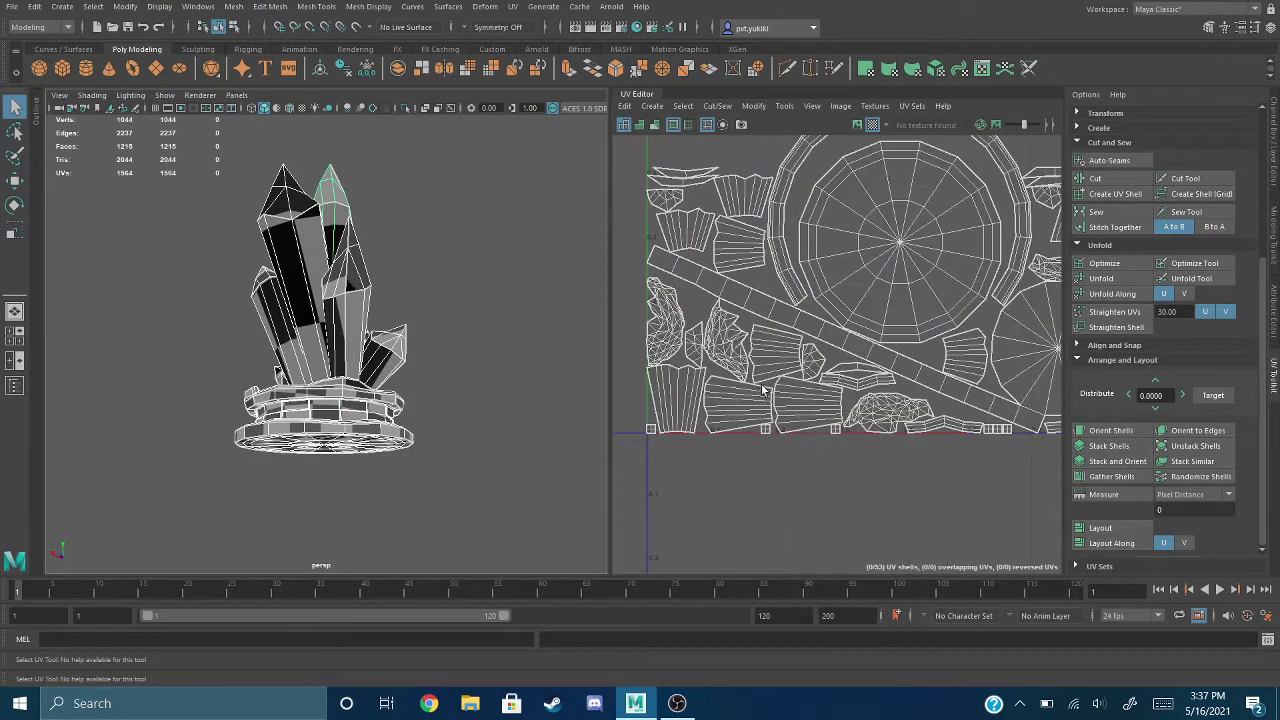
pyautogui.keyDown('alt'); pyautogui.moveTo(640, 258); pyautogui.dragTo(642, 386, button='middle'); pyautogui.keyUp('alt')
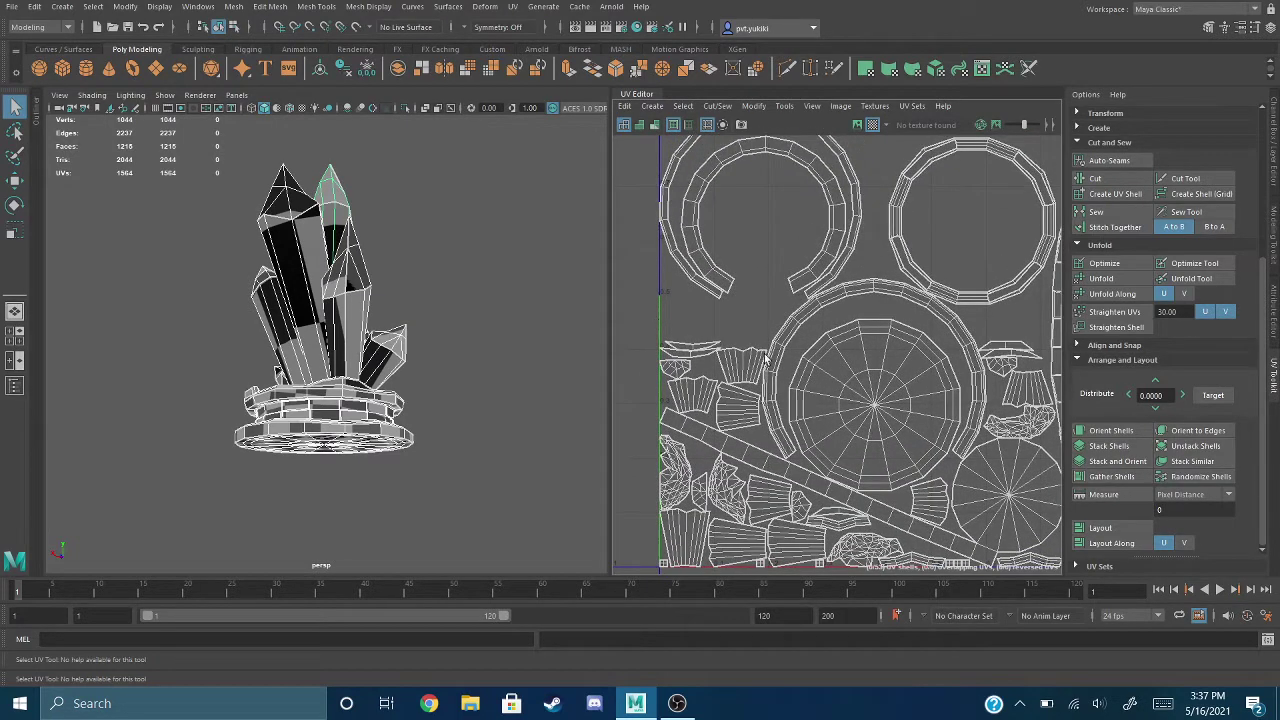
pyautogui.click(836, 346)
pyautogui.keyDown('alt'); pyautogui.moveTo(528, 451); pyautogui.dragTo(546, 382); pyautogui.keyUp('alt')
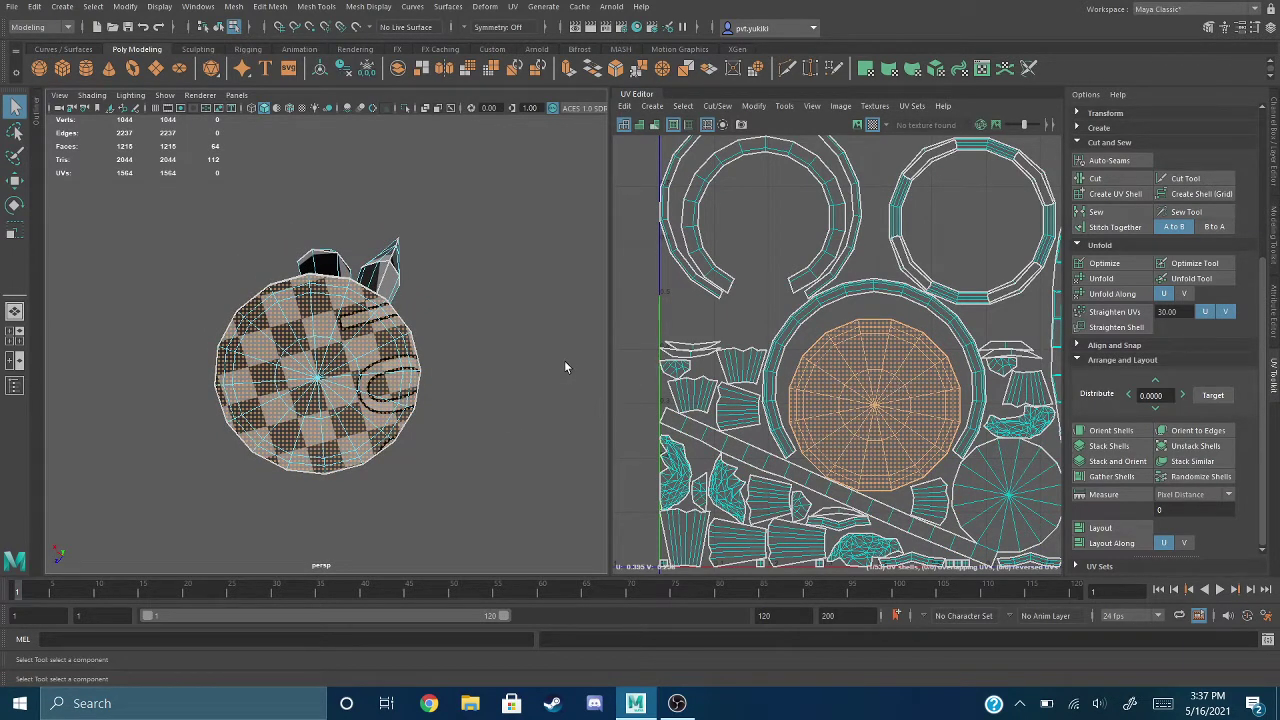
pyautogui.keyDown('alt'); pyautogui.moveTo(565, 368); pyautogui.dragTo(258, 458); pyautogui.keyUp('alt')
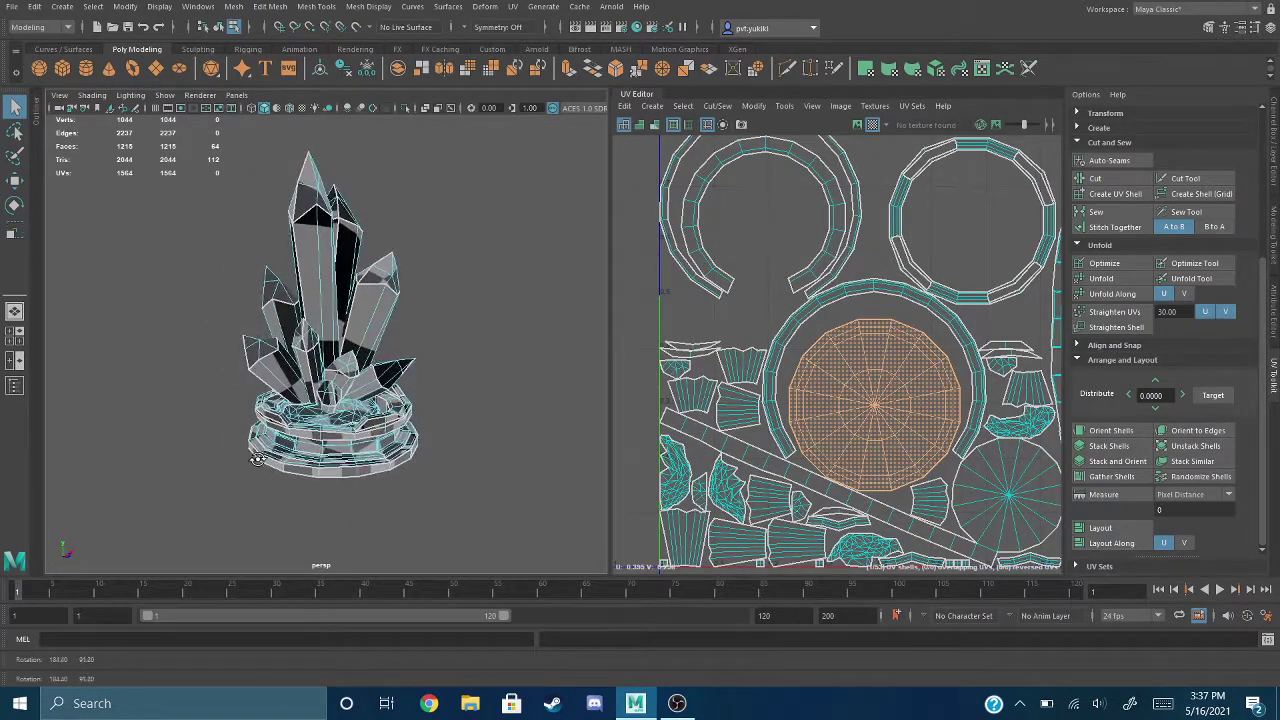
# Step: Clear the disc shell selection and return to object mode, keeping the whole centerpiece in view
pyautogui.keyDown('alt'); pyautogui.moveTo(224, 419); pyautogui.dragTo(221, 350, button='right'); pyautogui.keyUp('alt')
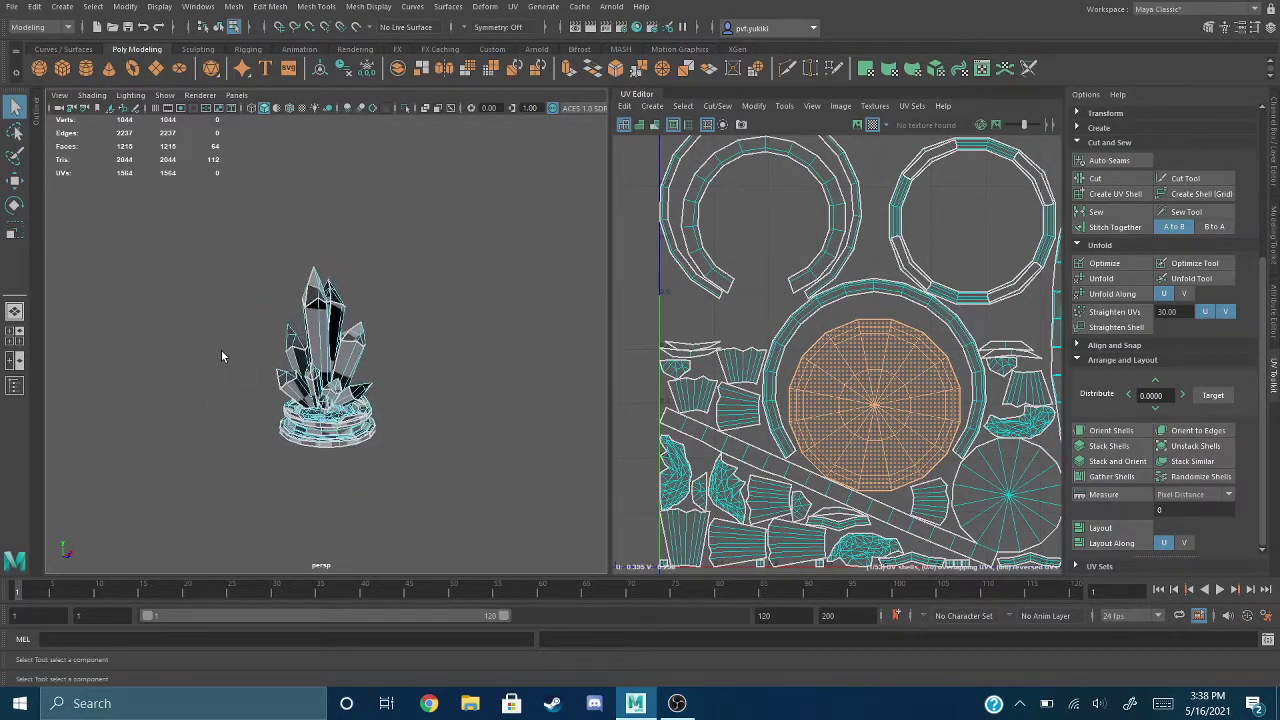
pyautogui.scroll(2, 224, 363)
pyautogui.keyDown('alt'); pyautogui.moveTo(191, 360); pyautogui.dragTo(223, 327, button='middle'); pyautogui.keyUp('alt')
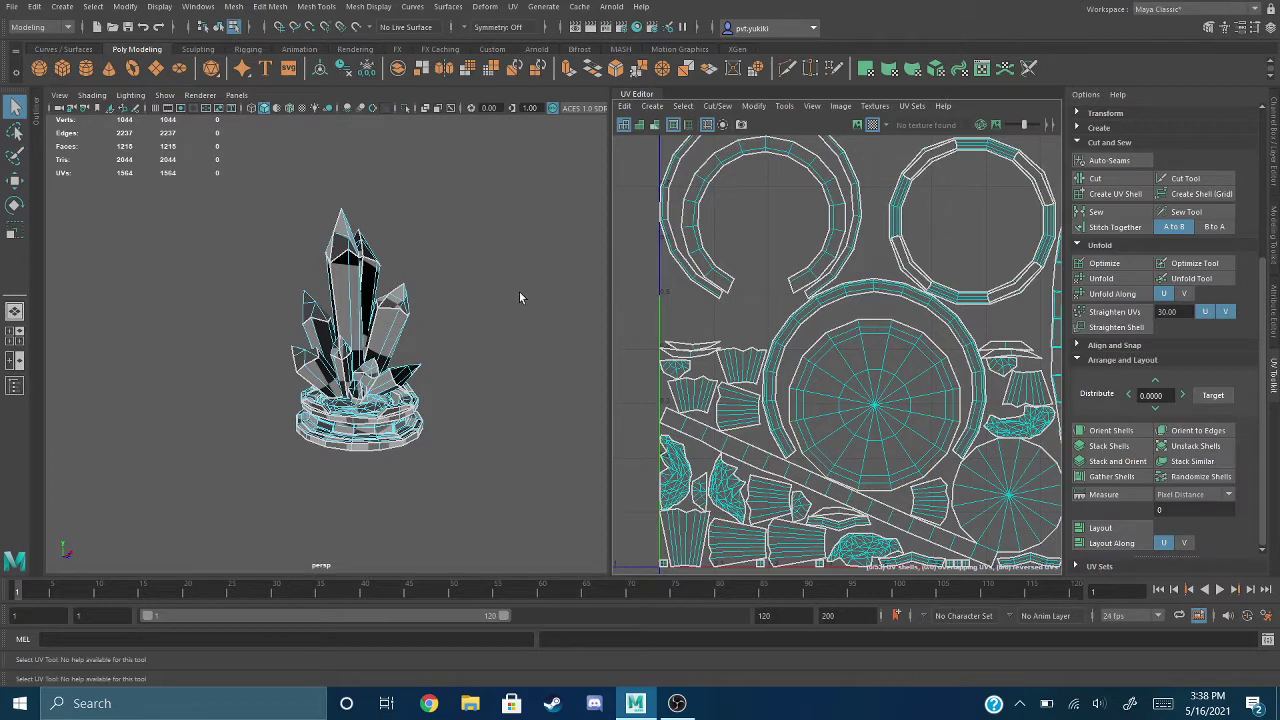
pyautogui.press('F8')
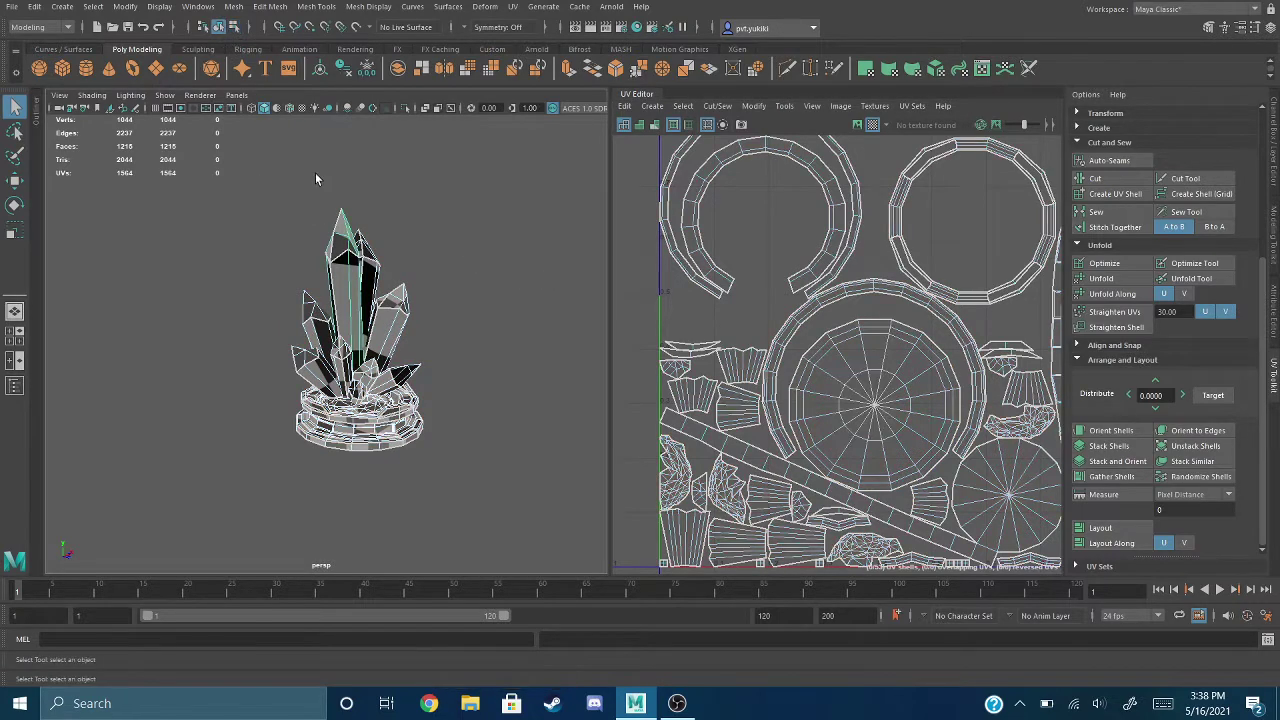
pyautogui.keyDown('alt'); pyautogui.moveTo(503, 376); pyautogui.dragTo(508, 350); pyautogui.keyUp('alt')
pyautogui.keyDown('alt'); pyautogui.moveTo(463, 299); pyautogui.dragTo(474, 331, button='middle'); pyautogui.keyUp('alt')
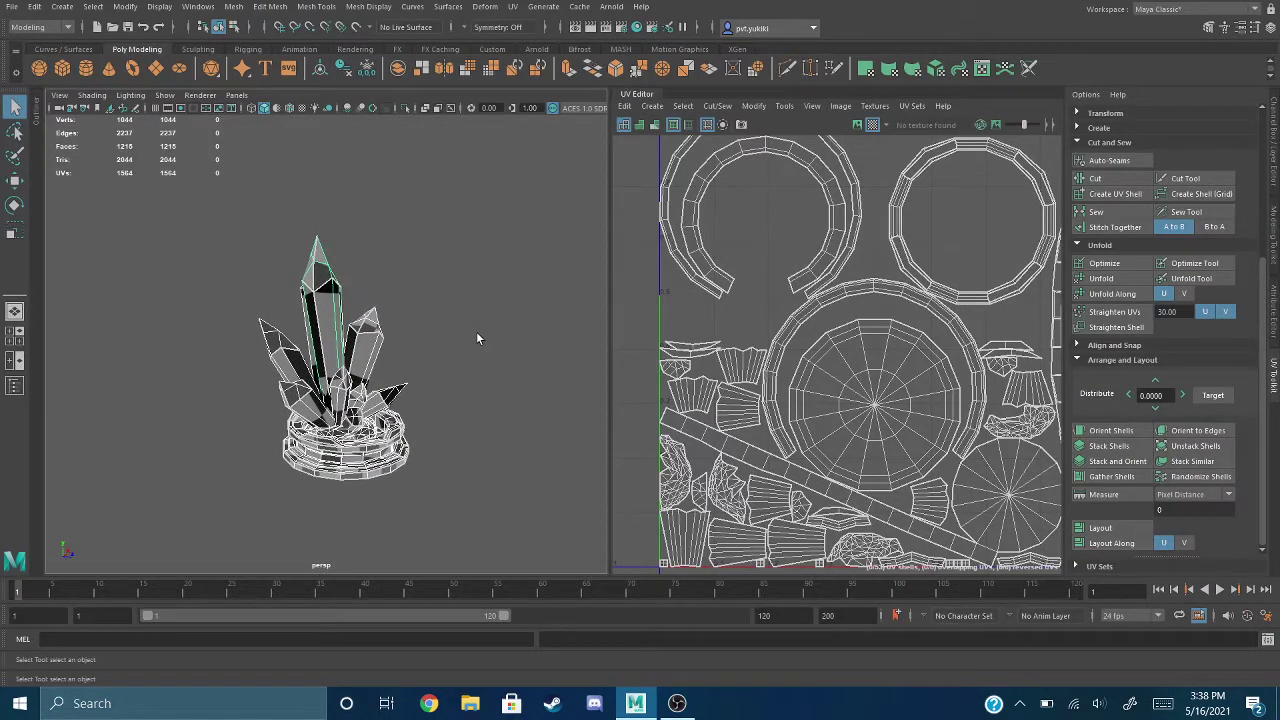
pyautogui.scroll(2, 473, 356)
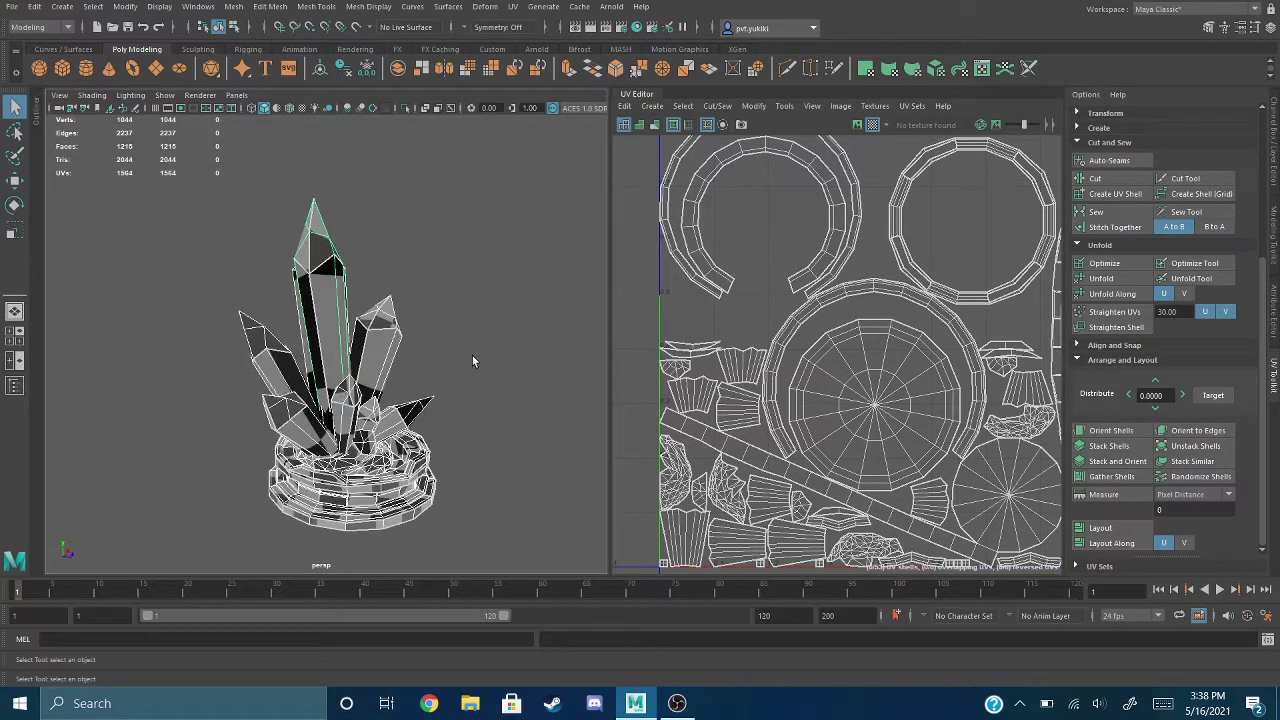